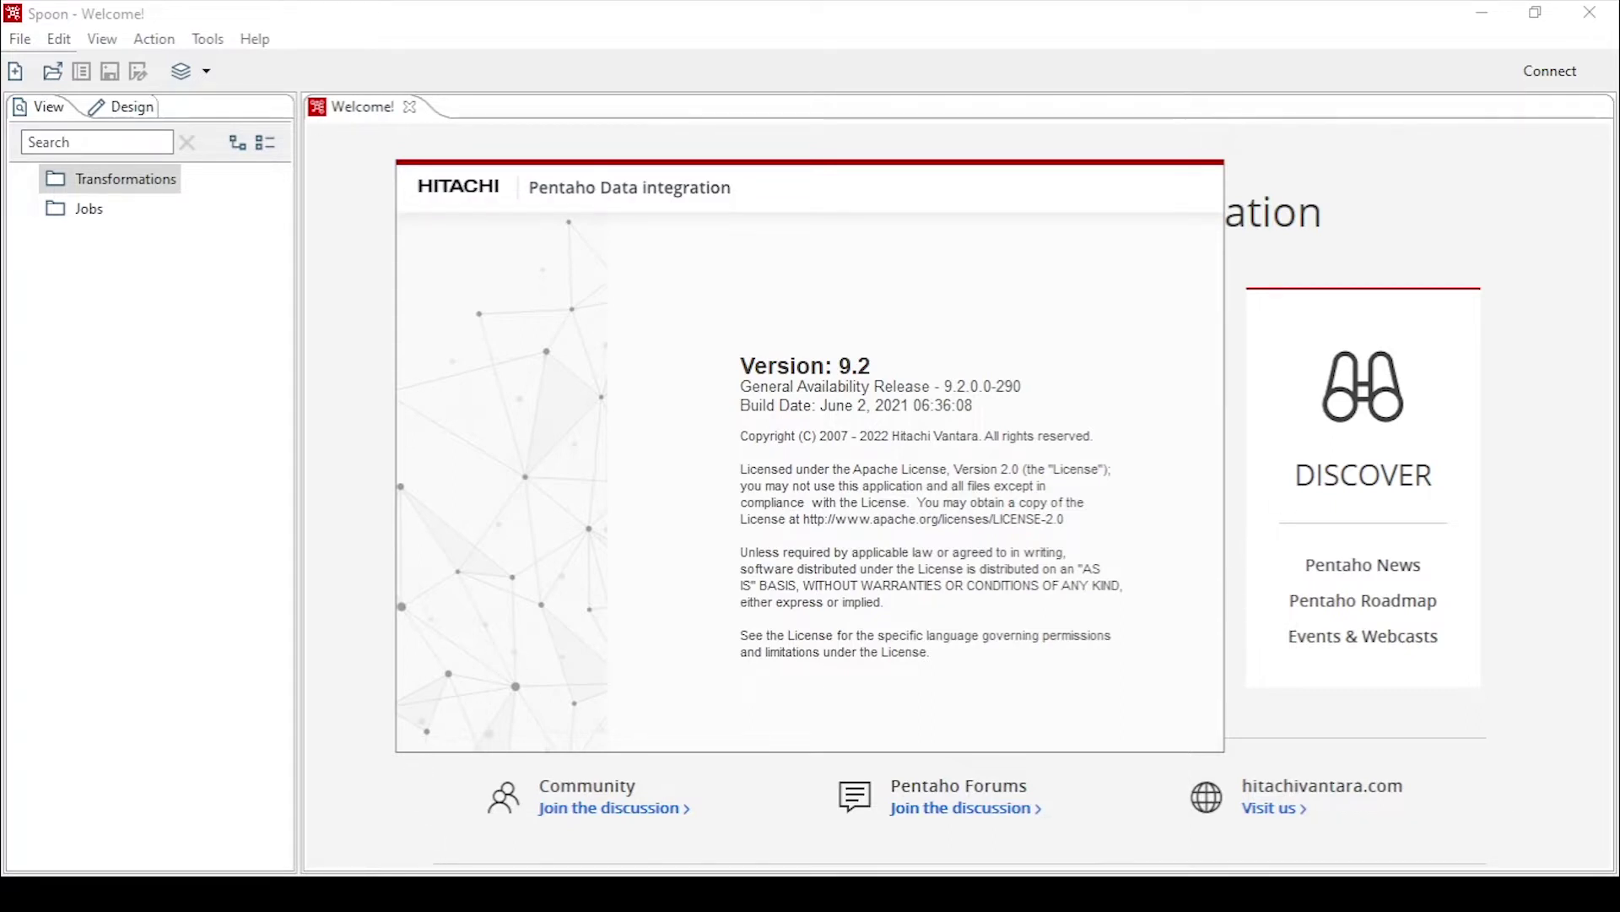
Step: Open the notes file "Video 2 - Step File ke Database.txt" in Notepad and read its title and first item about the sample data file
mouse_move(422, 893)
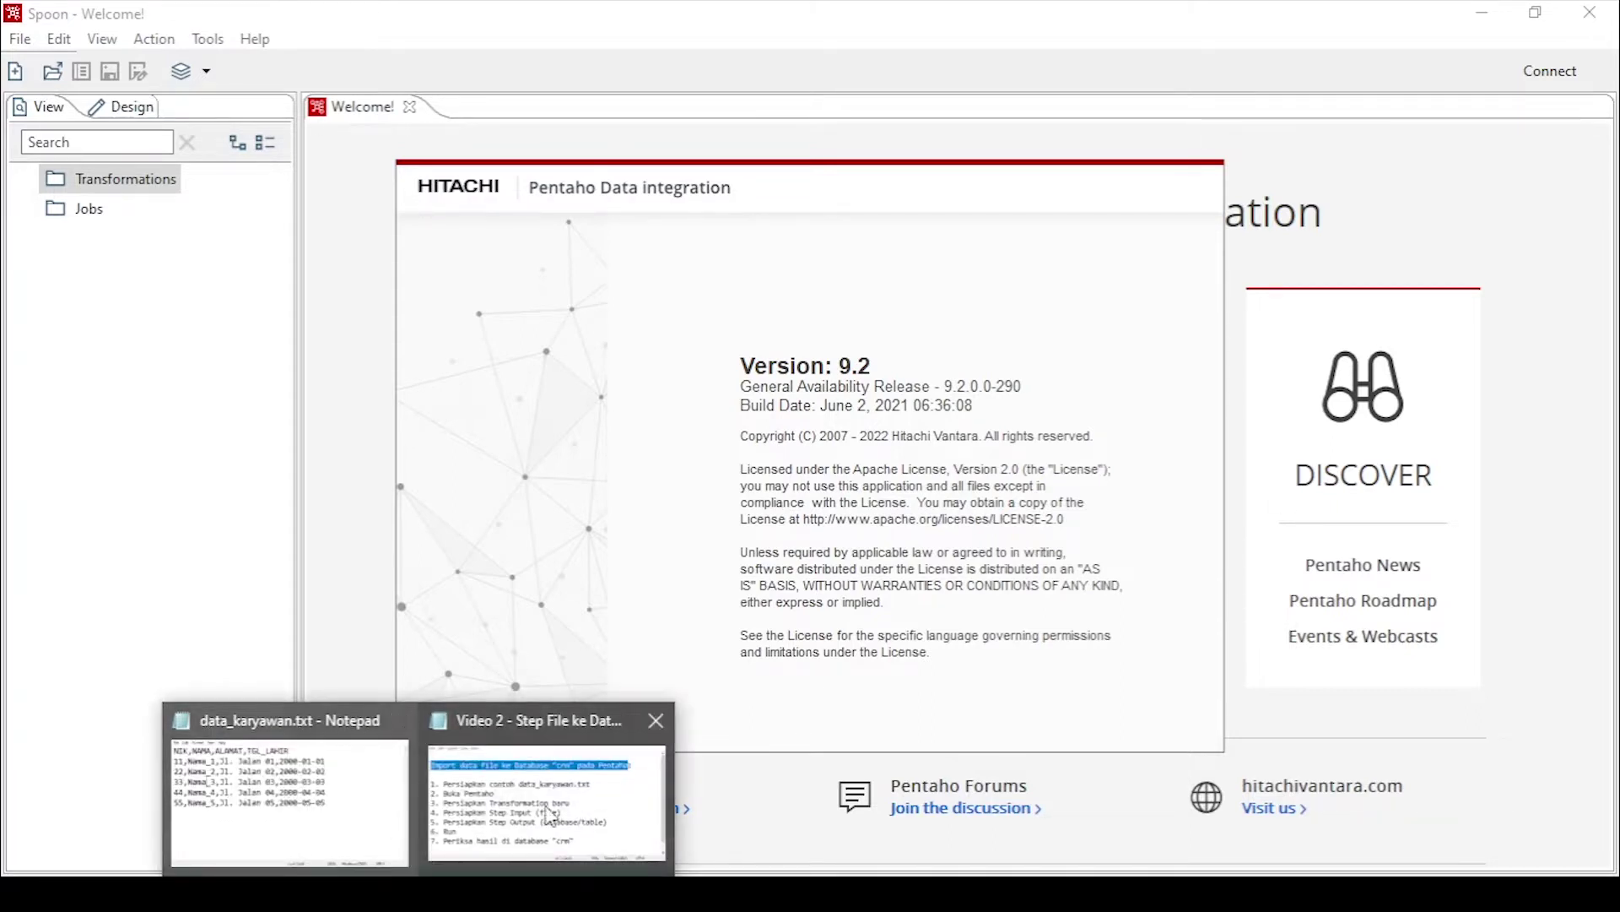
left_click(635, 822)
left_click(697, 507)
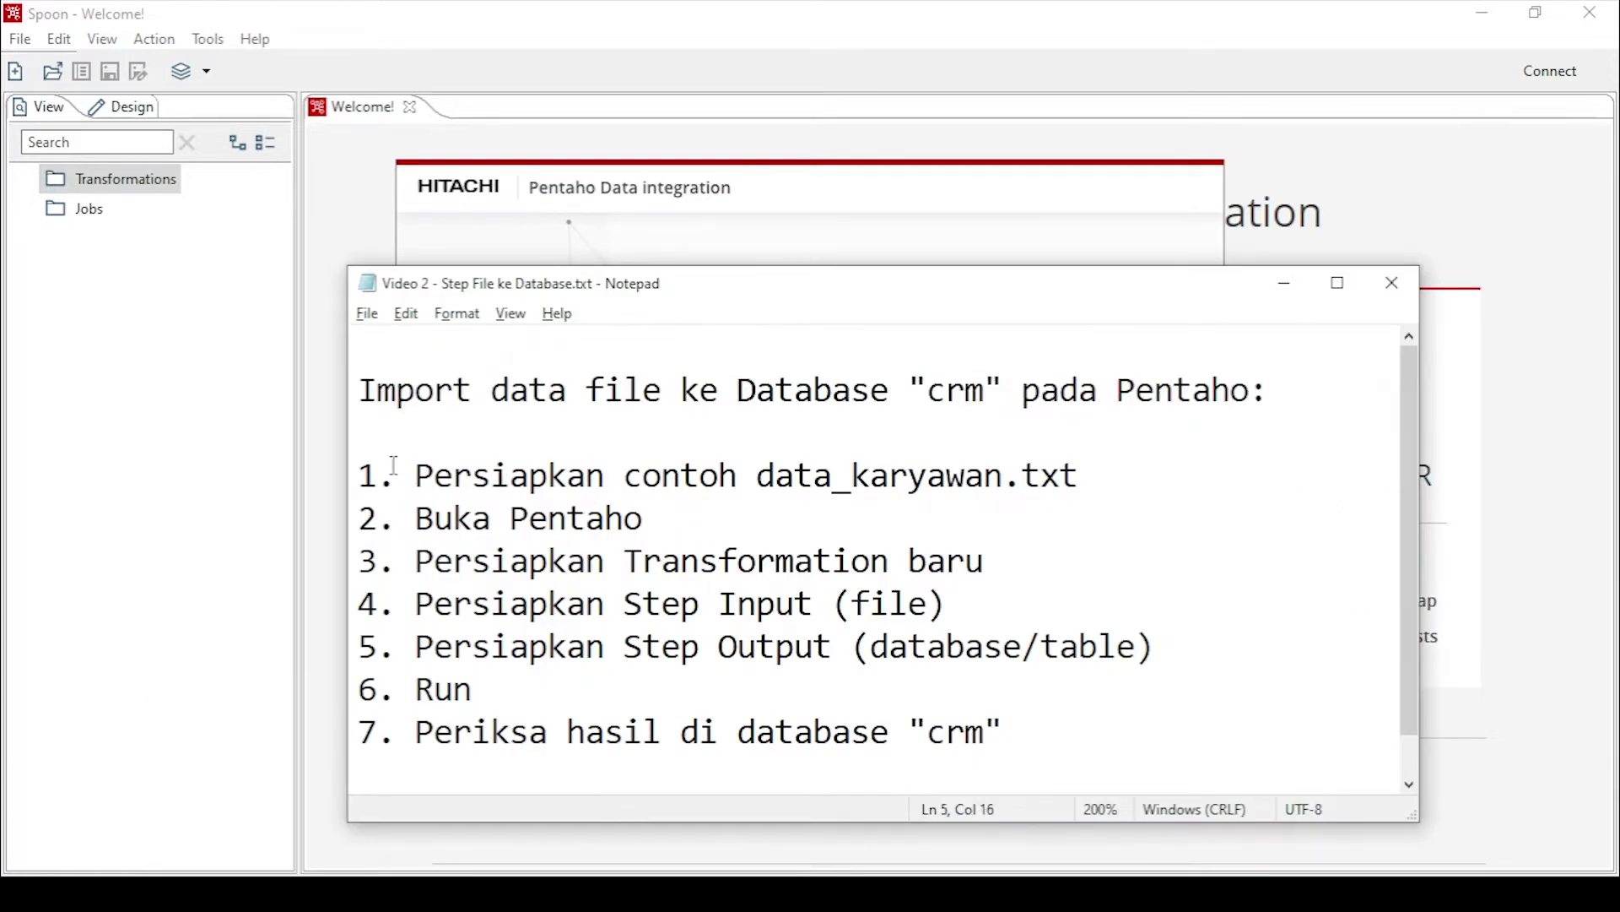
left_click_drag(360, 477, 884, 476)
left_click(886, 477)
left_click_drag(497, 390, 669, 390)
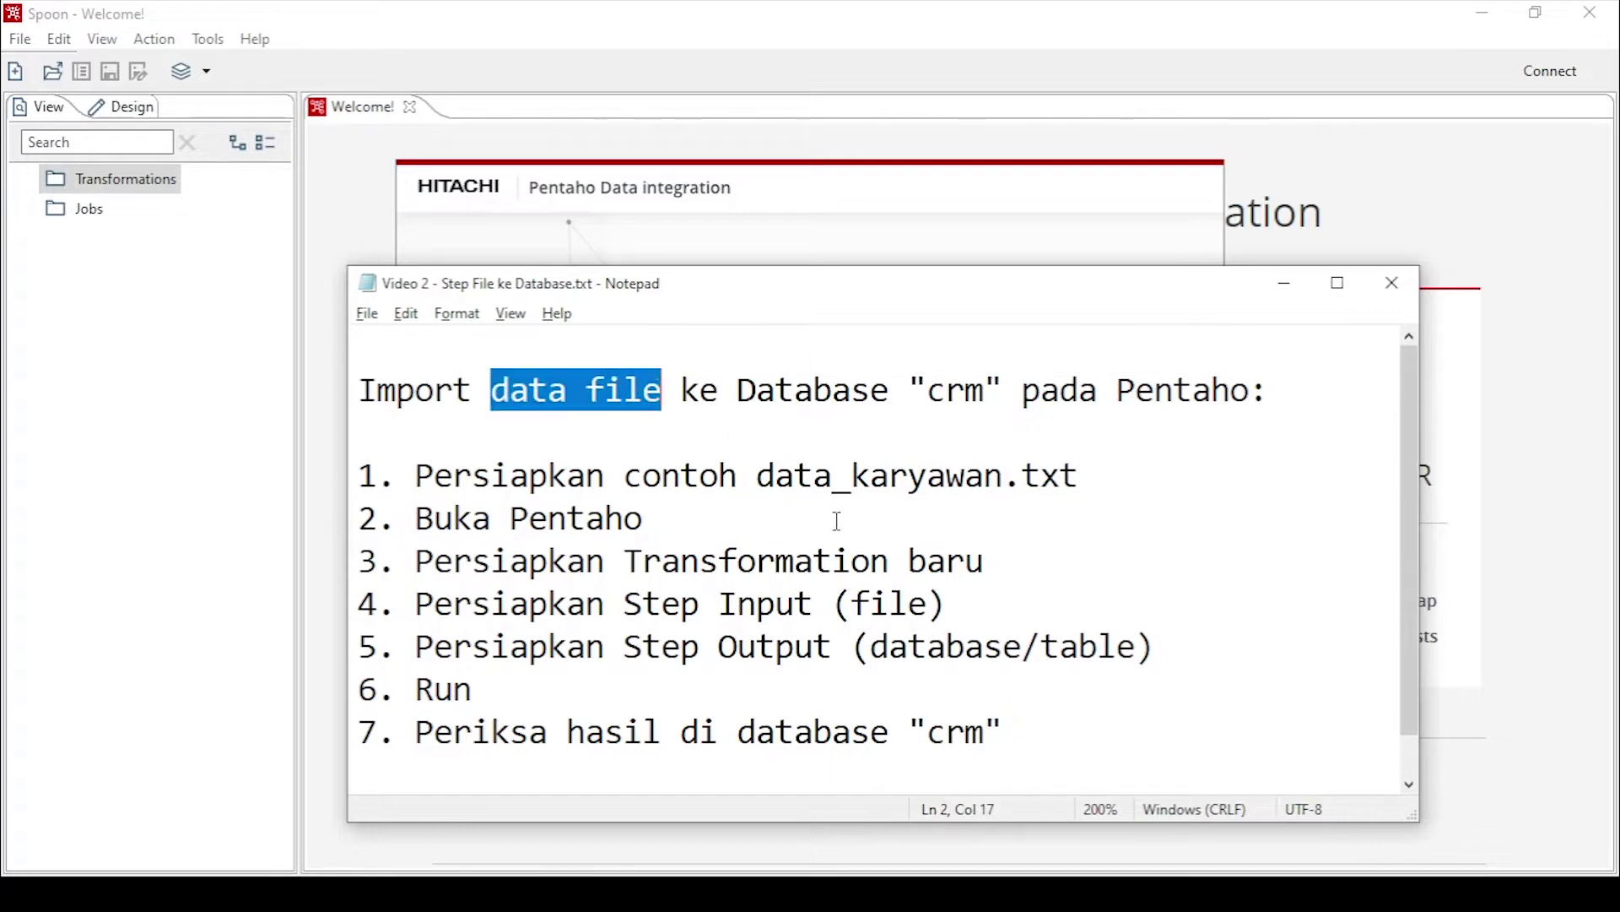
left_click_drag(760, 478, 1057, 476)
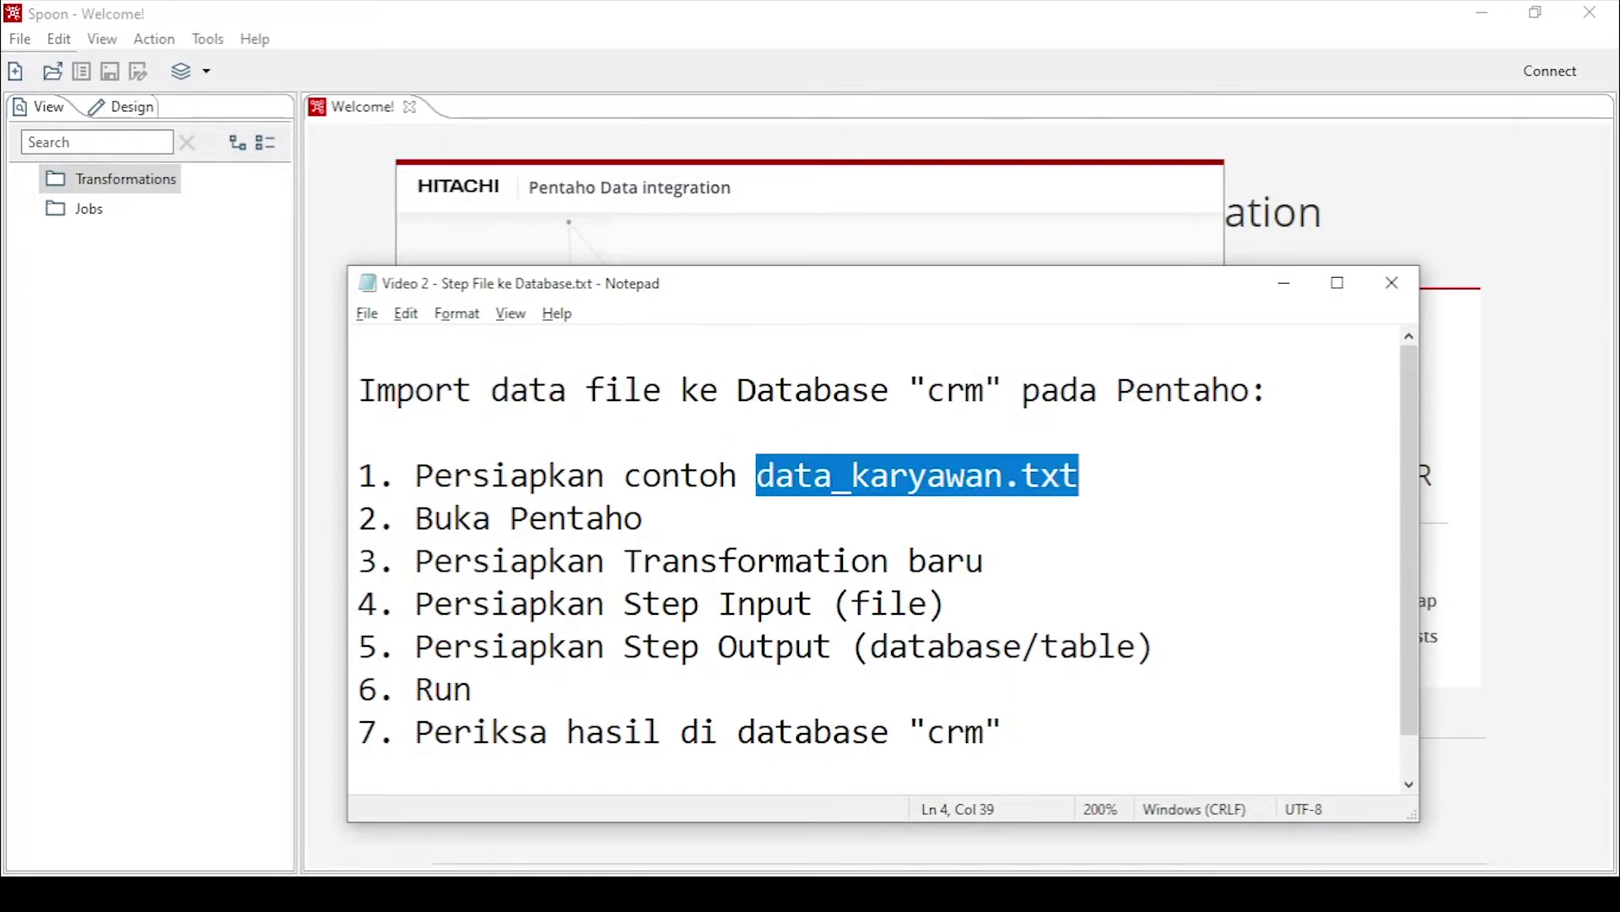
Step: Switch to data_karyawan.txt in Notepad and examine its header fields and comma-separated data rows
mouse_move(416, 893)
left_click(318, 818)
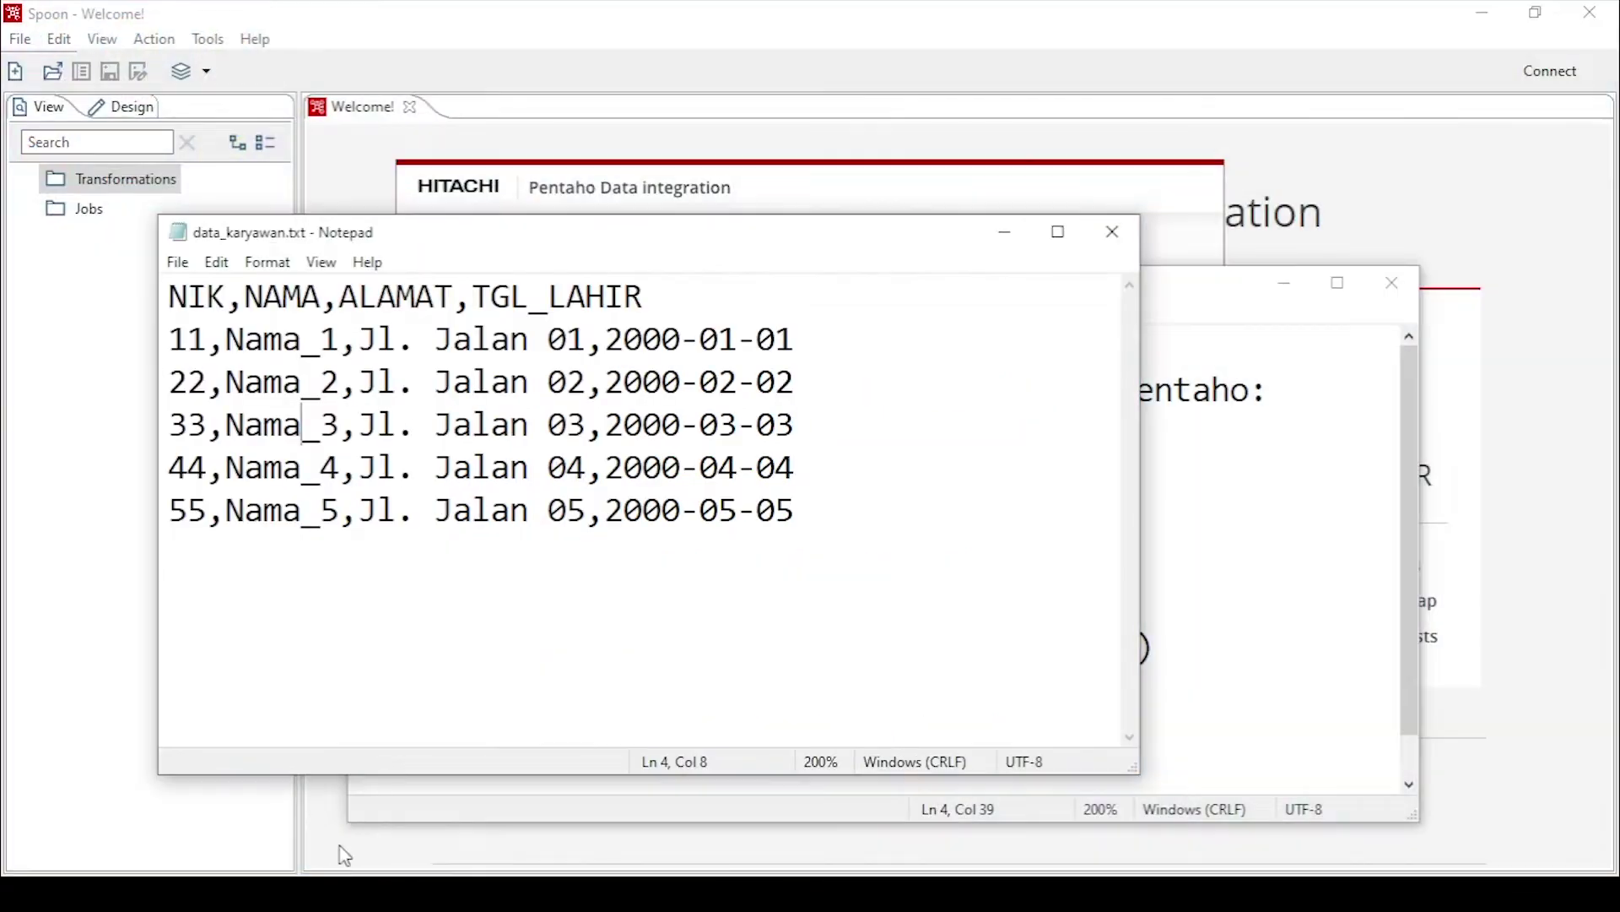
left_click(456, 339)
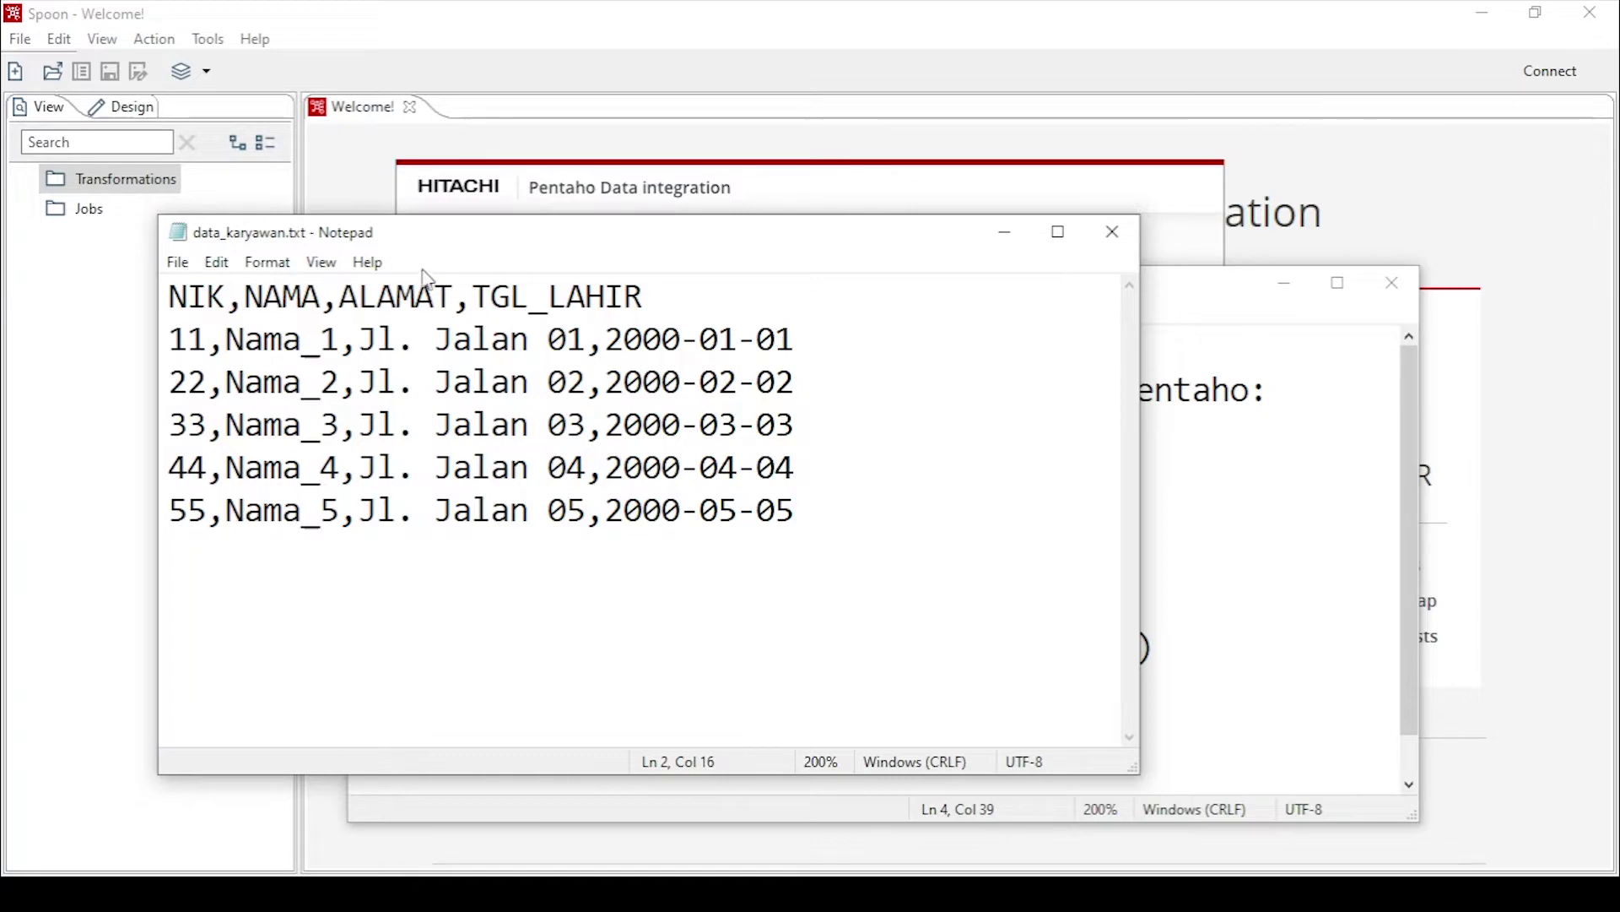
left_click_drag(861, 499, 742, 472)
left_click(467, 491)
triple_click(196, 295)
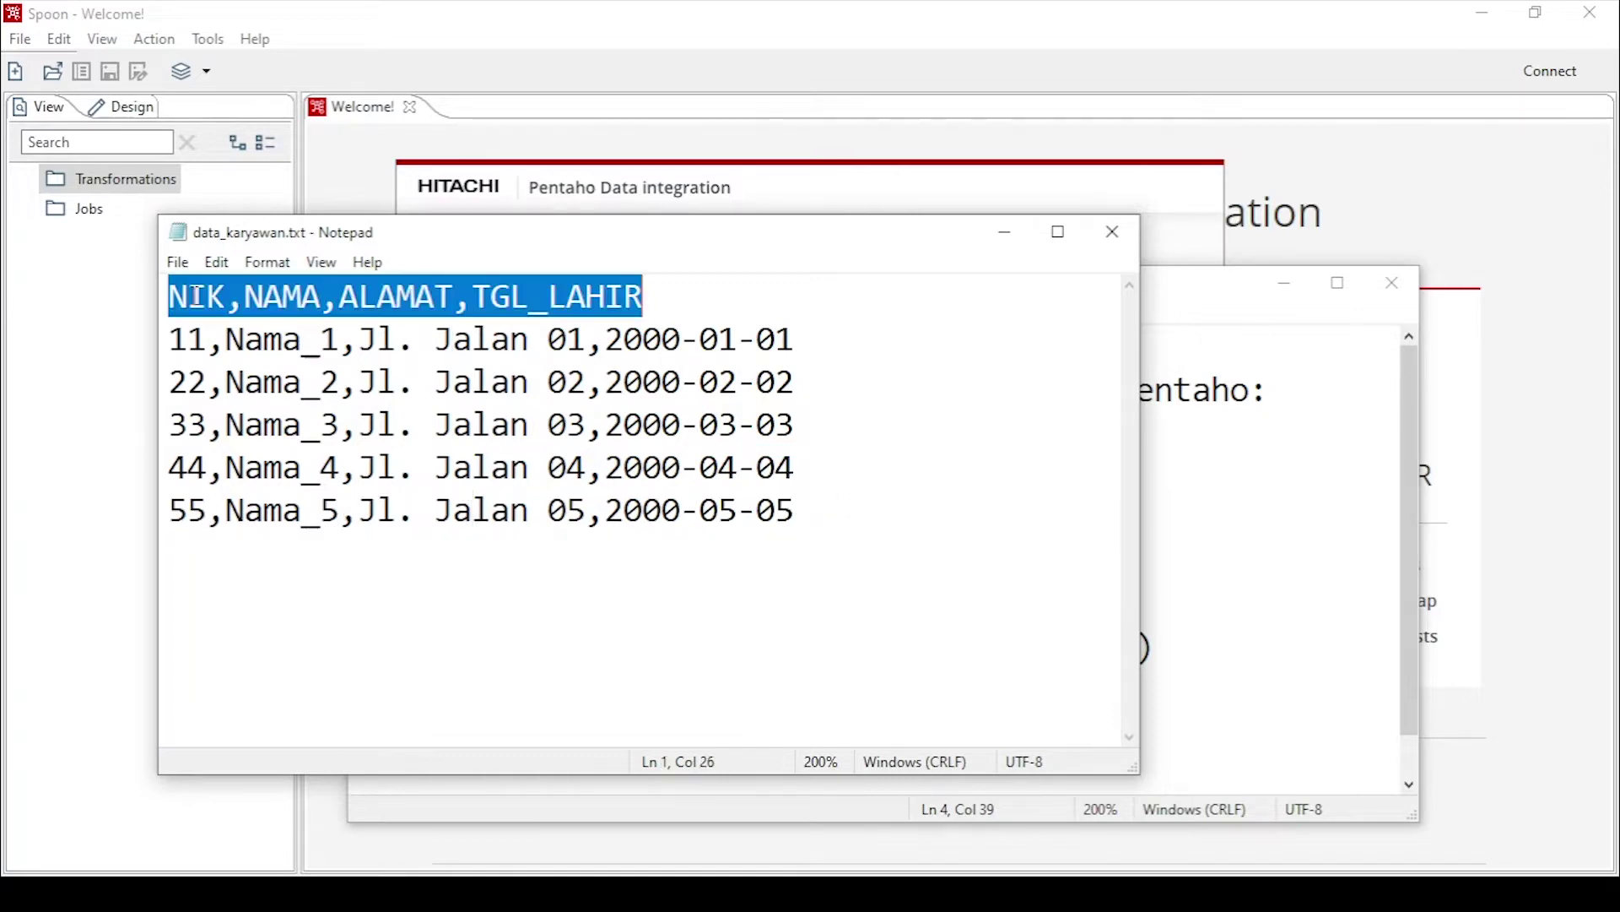
left_click(268, 295)
left_click_drag(359, 296, 645, 297)
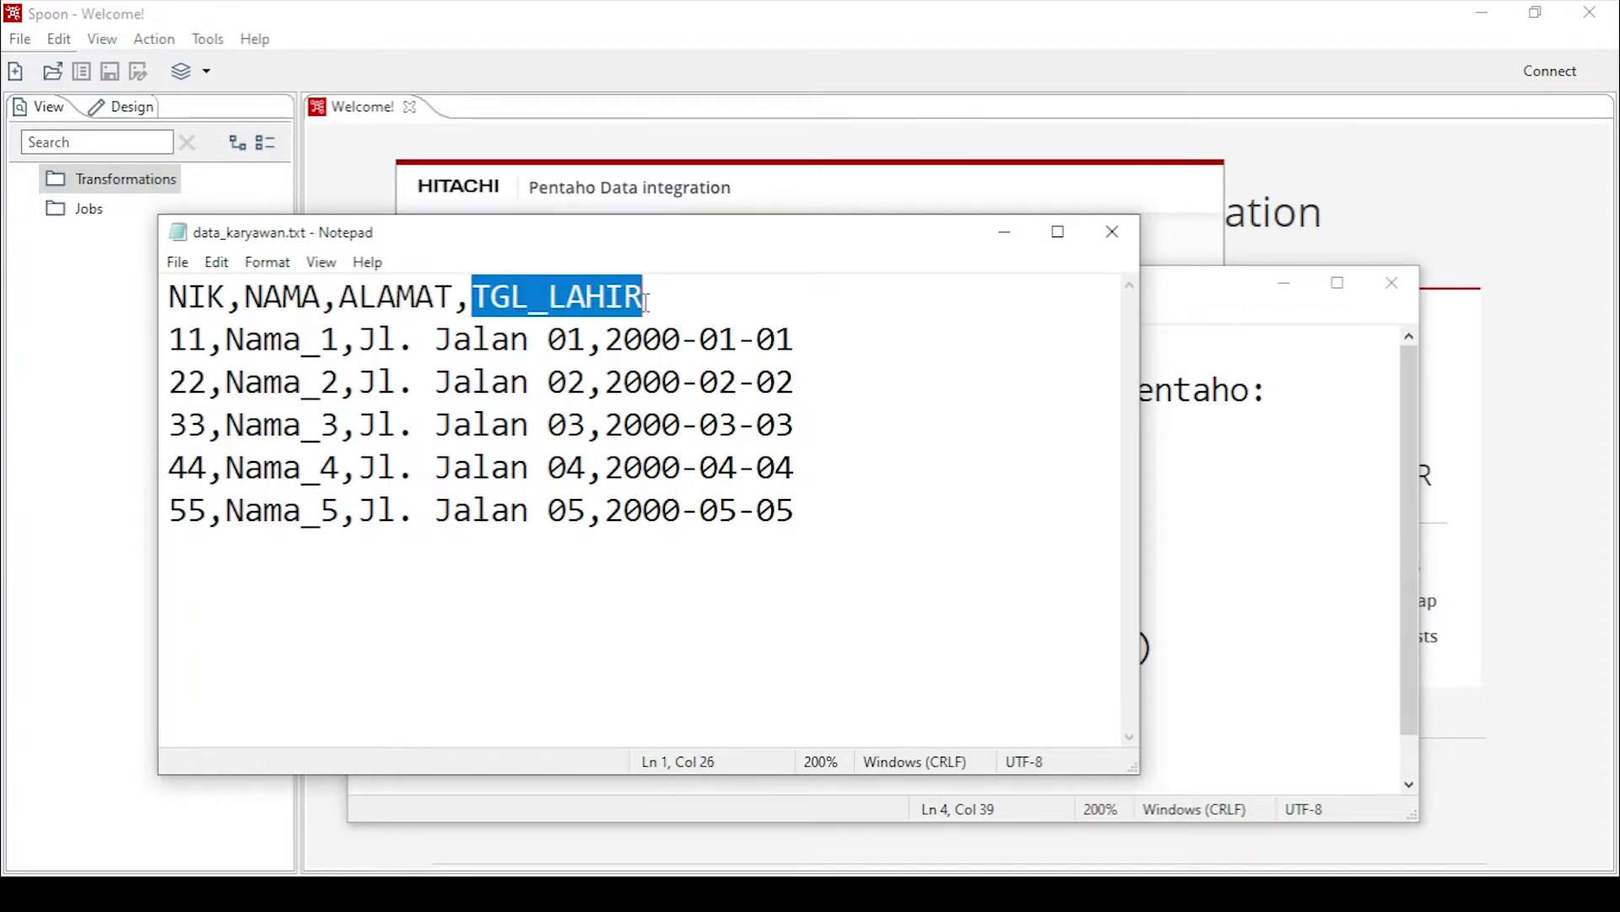
left_click(177, 340)
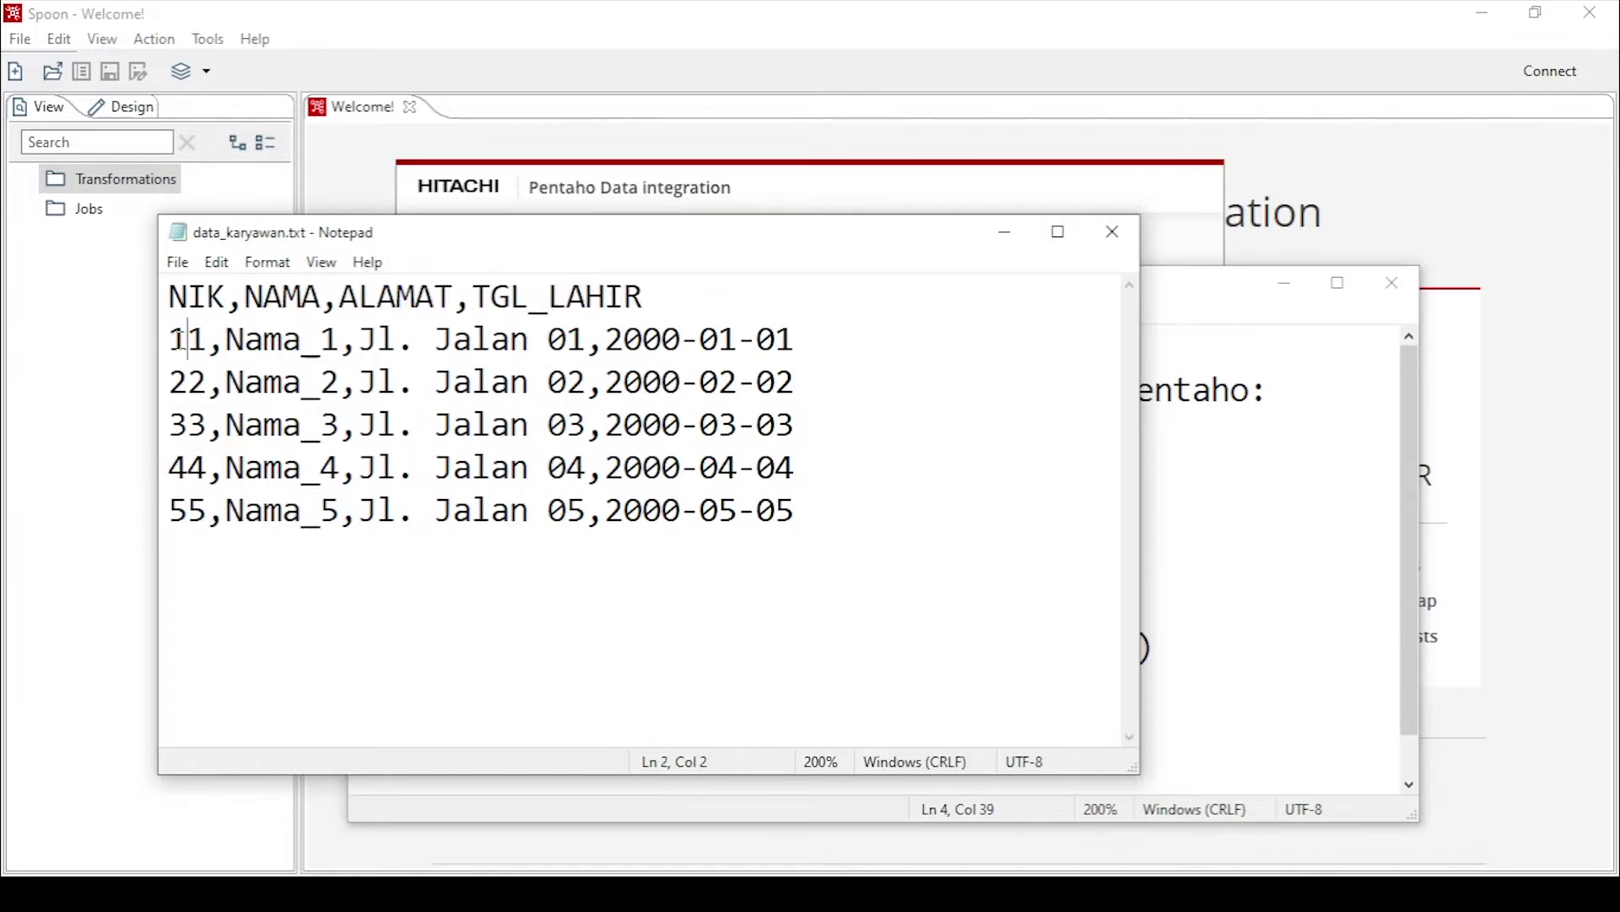
left_click_drag(171, 339, 808, 507)
left_click(756, 510)
Step: Check the folder path and file name of data_karyawan.txt in the Save As dialog, leaving without saving
left_click(178, 262)
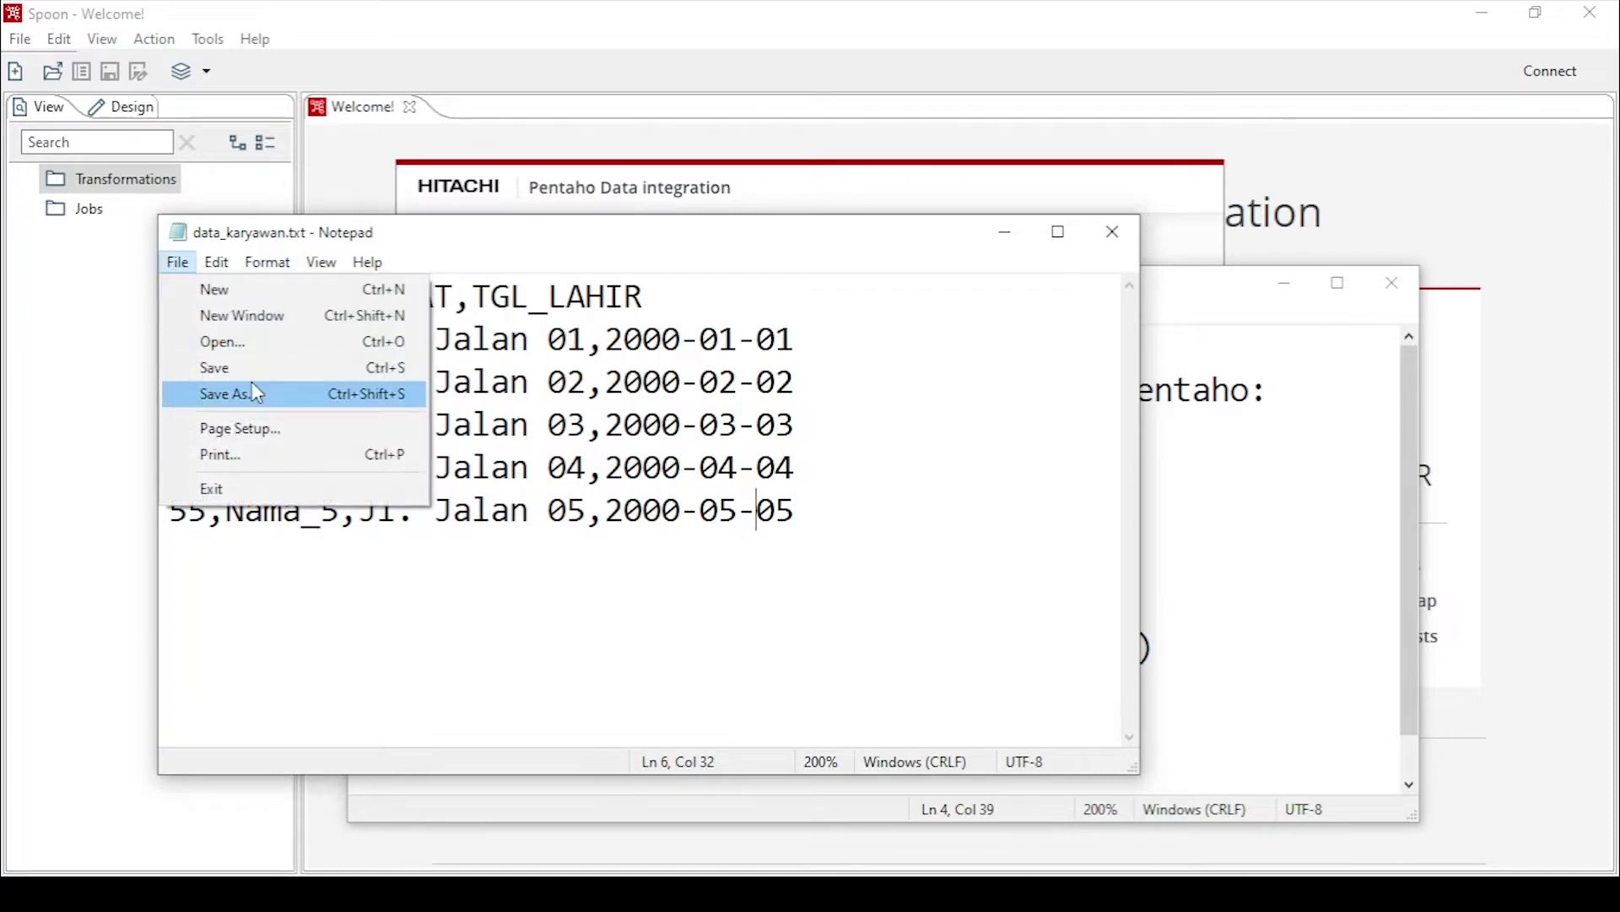
left_click(257, 394)
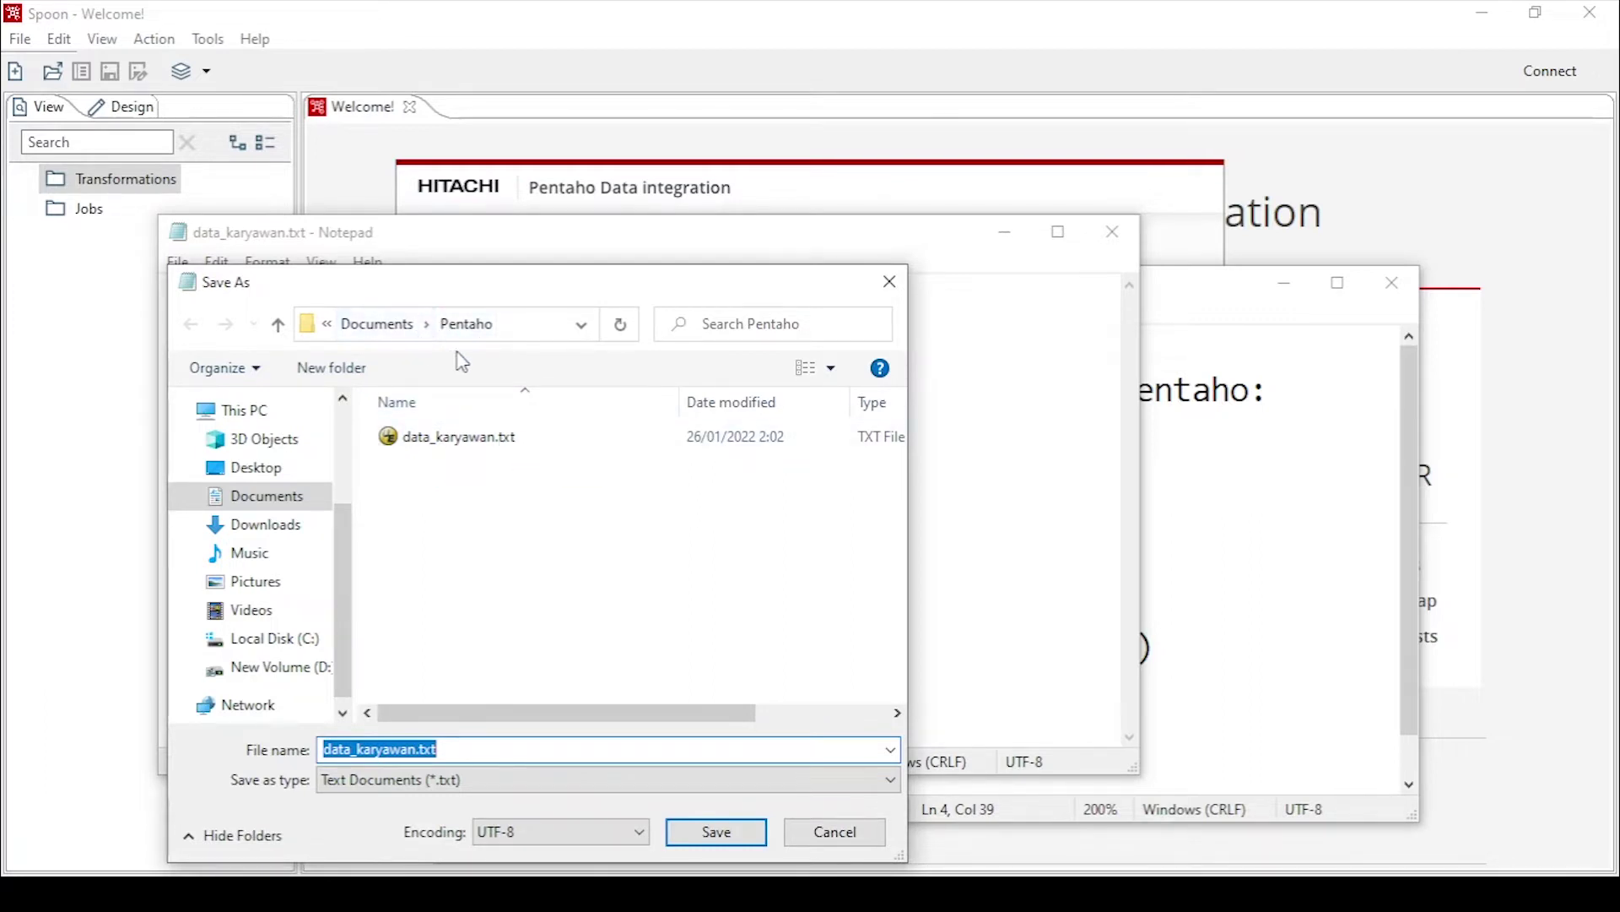
left_click(530, 337)
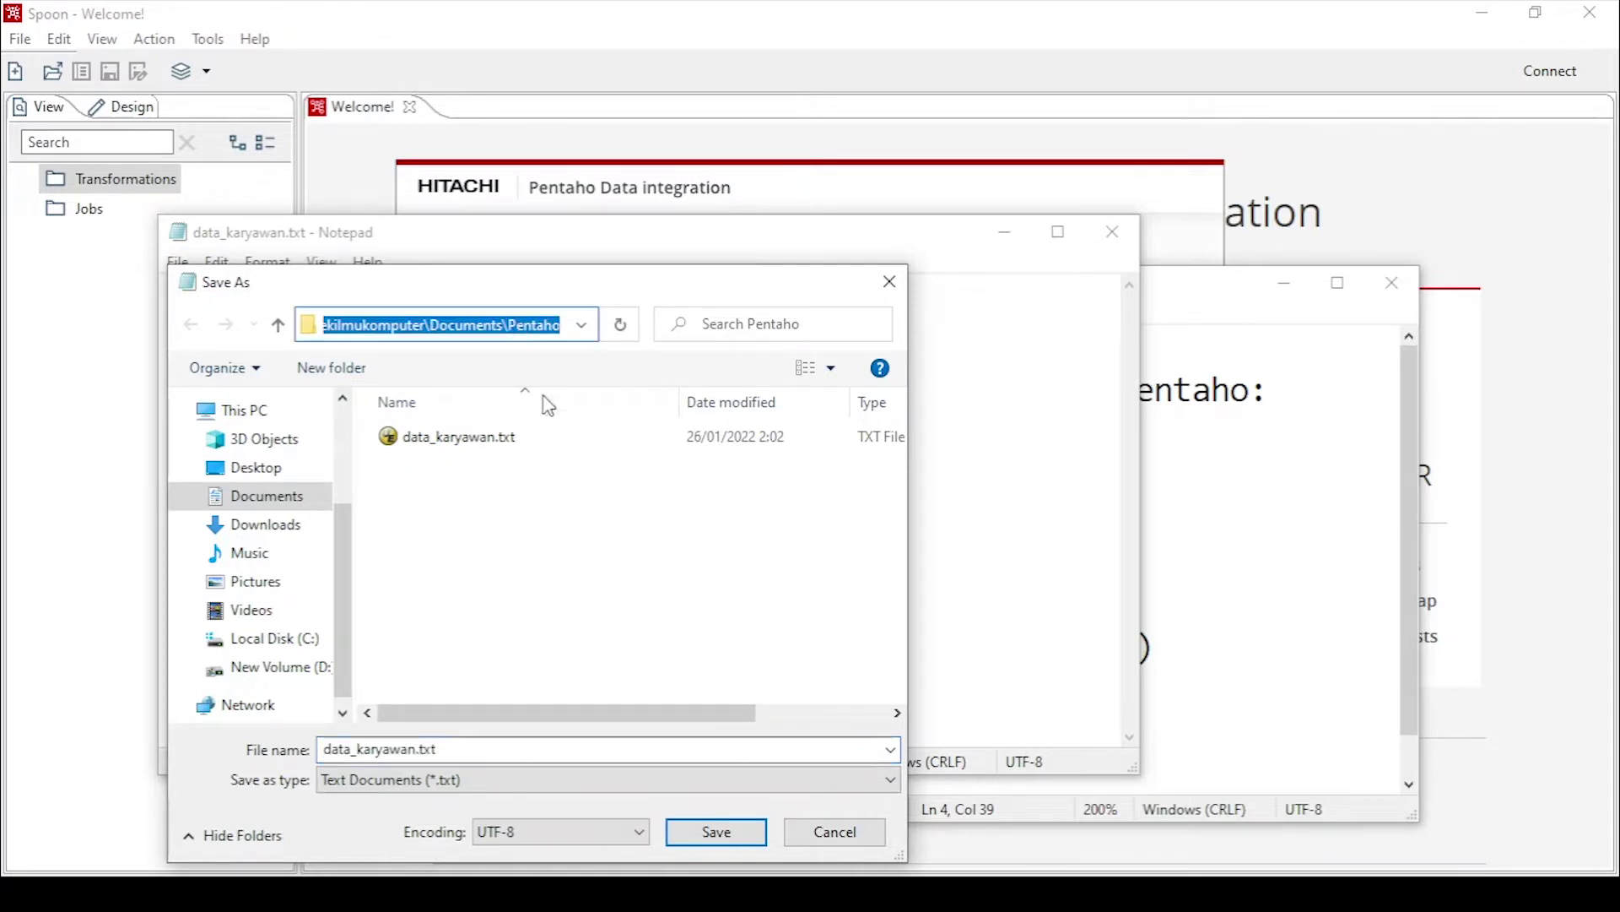
left_click_drag(906, 462, 1217, 462)
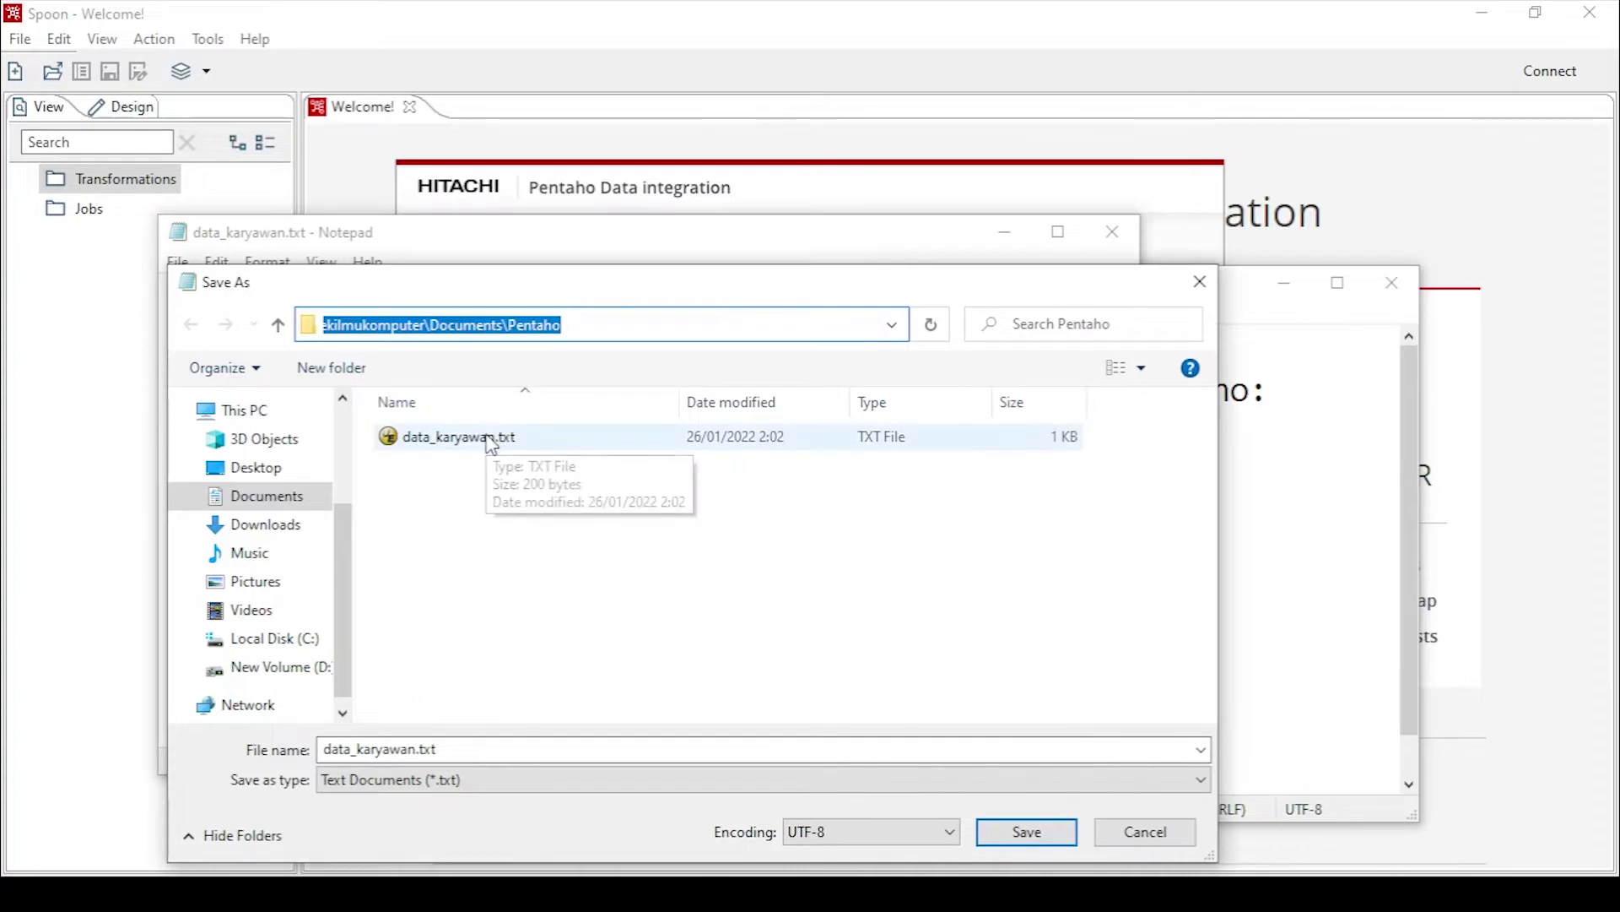
left_click(568, 409)
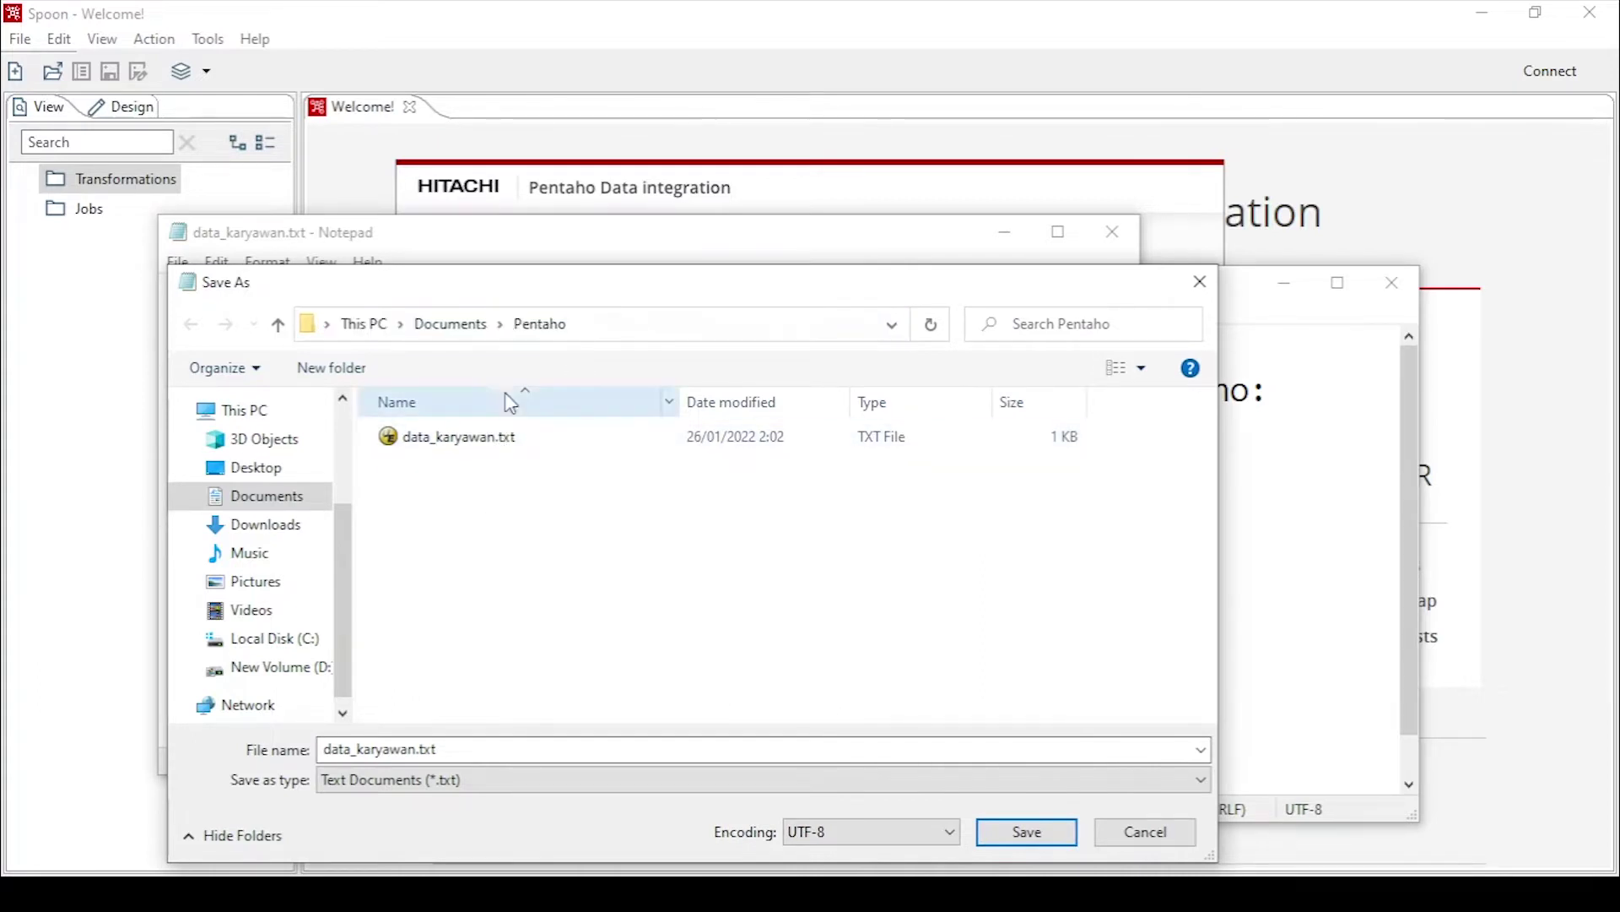
left_click(633, 333)
left_click(712, 325)
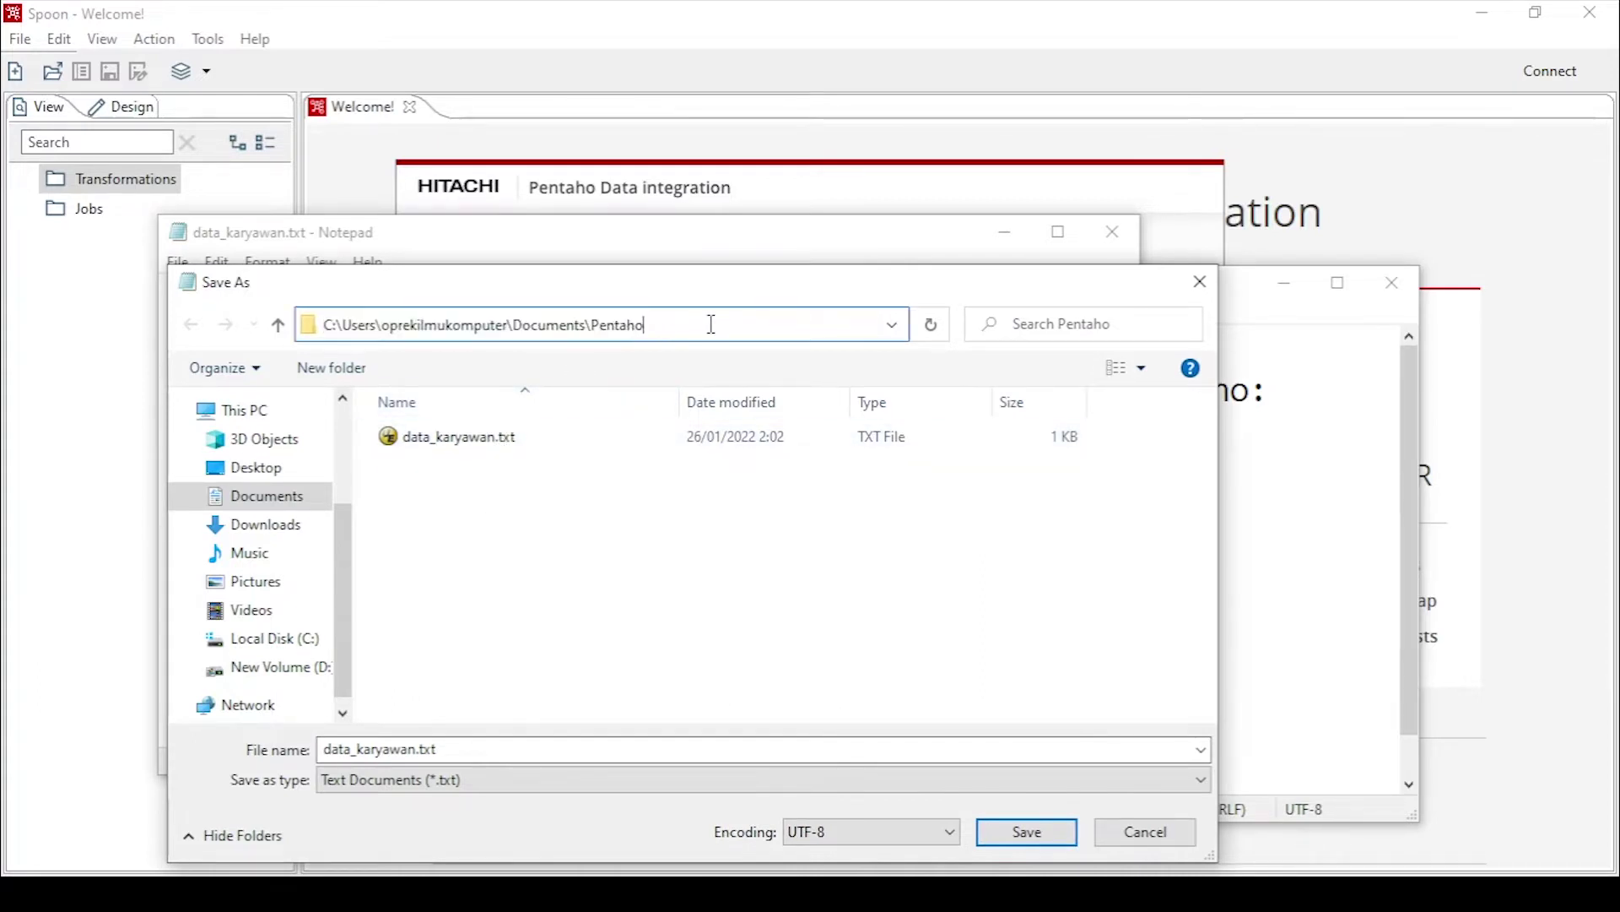
left_click(551, 517)
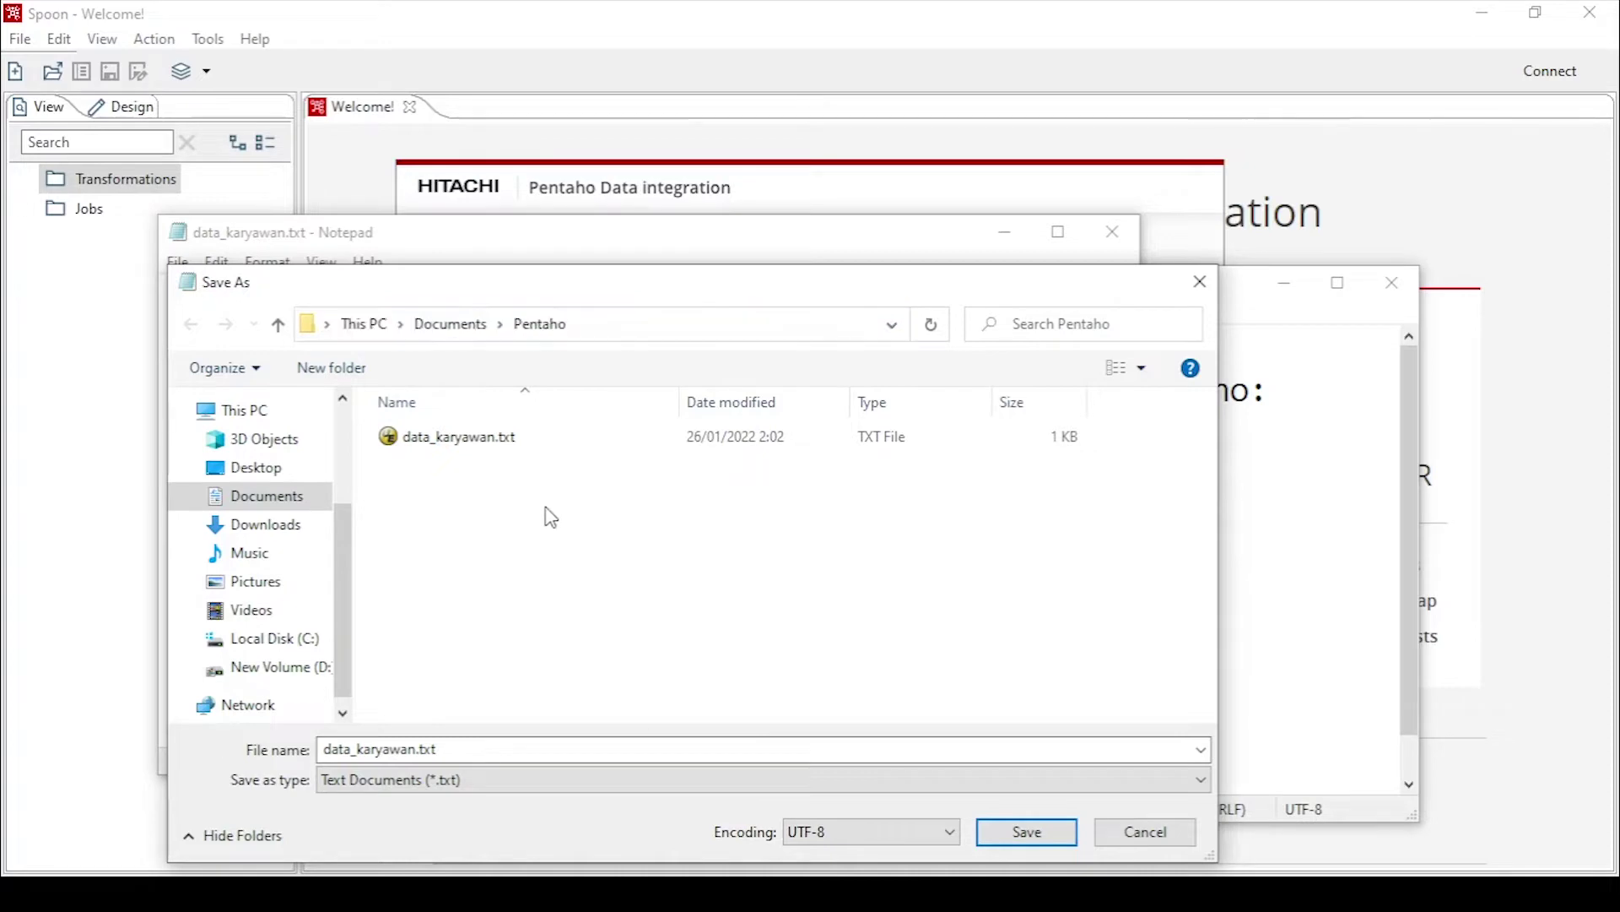
left_click(1182, 831)
Step: Return to the notes file and review items 1 to 3, checking that Pentaho is open for item 2
left_click(1279, 671)
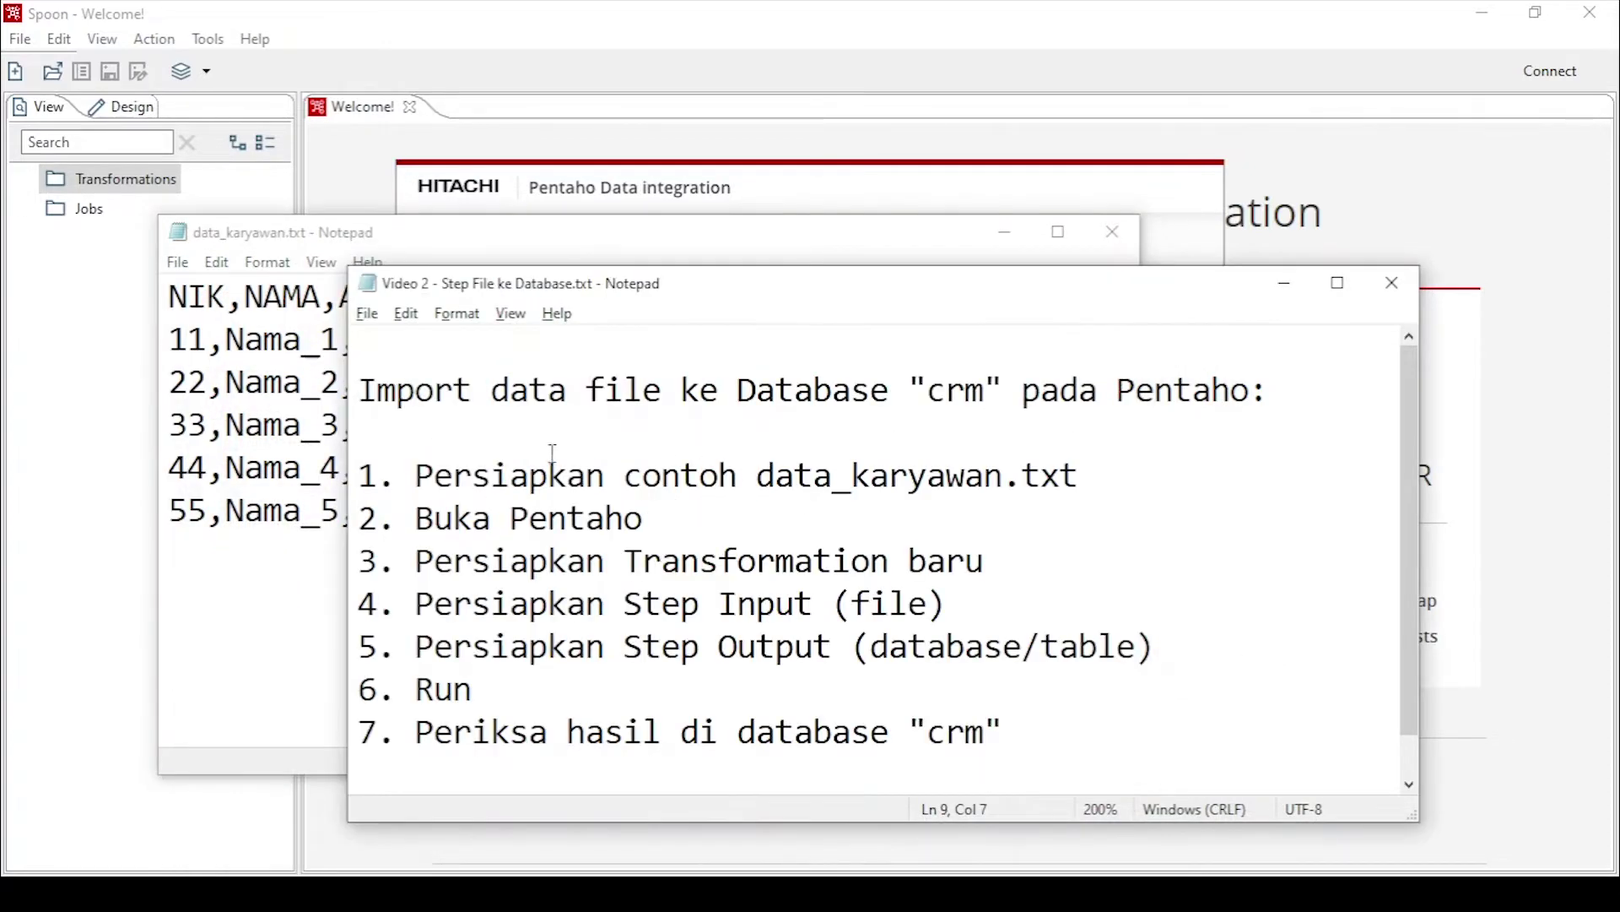
left_click_drag(377, 475, 1127, 481)
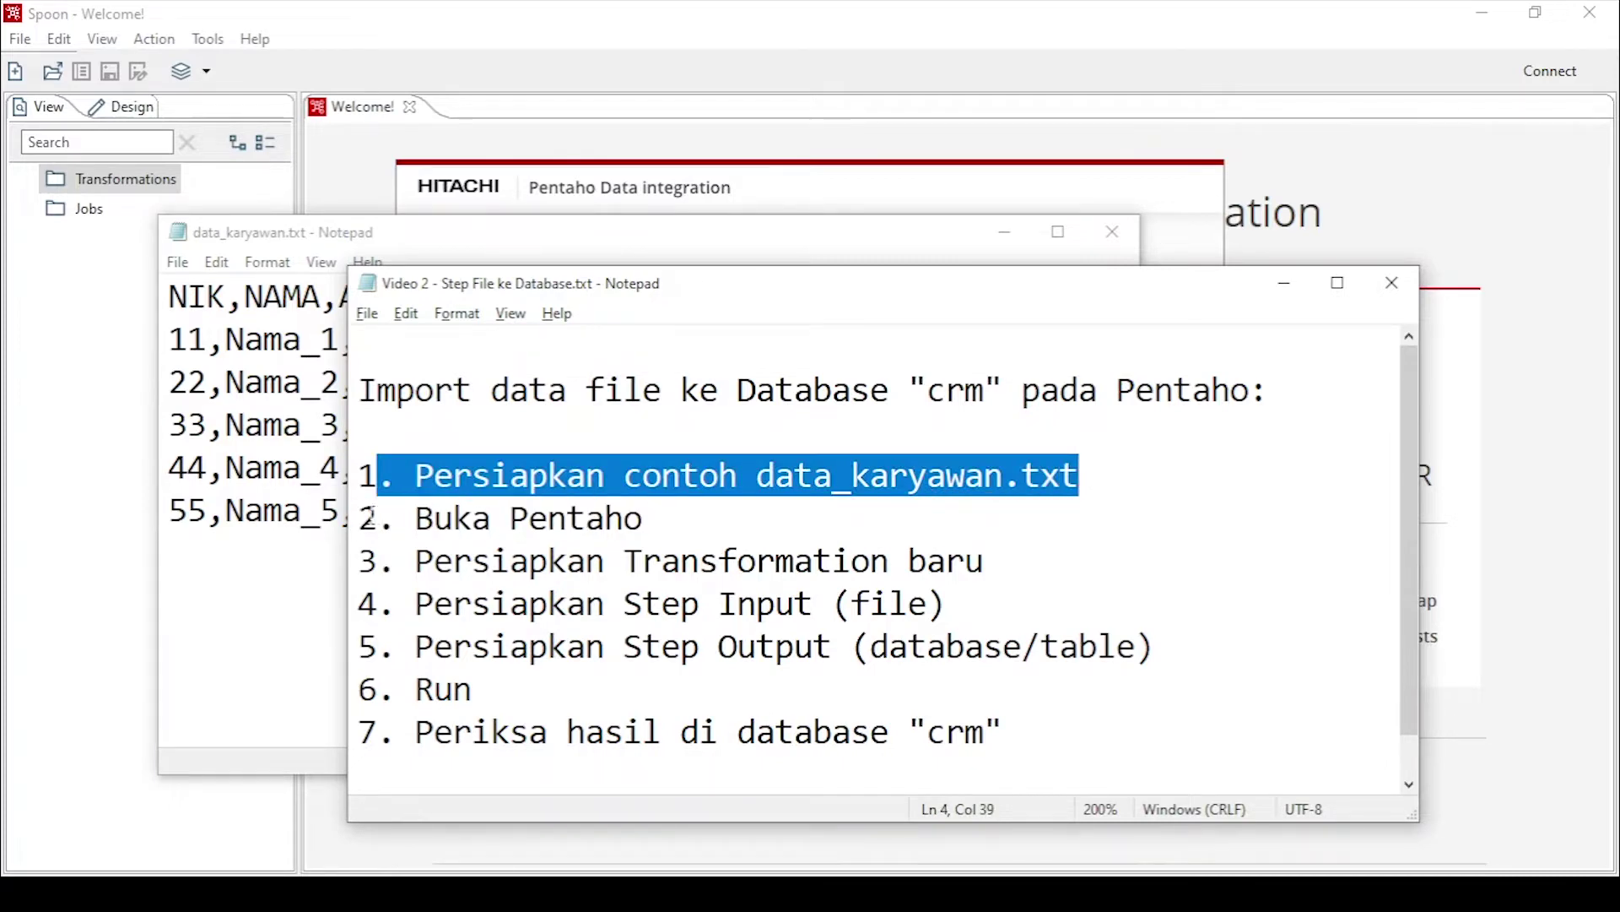
left_click(359, 517)
left_click_drag(358, 517, 662, 521)
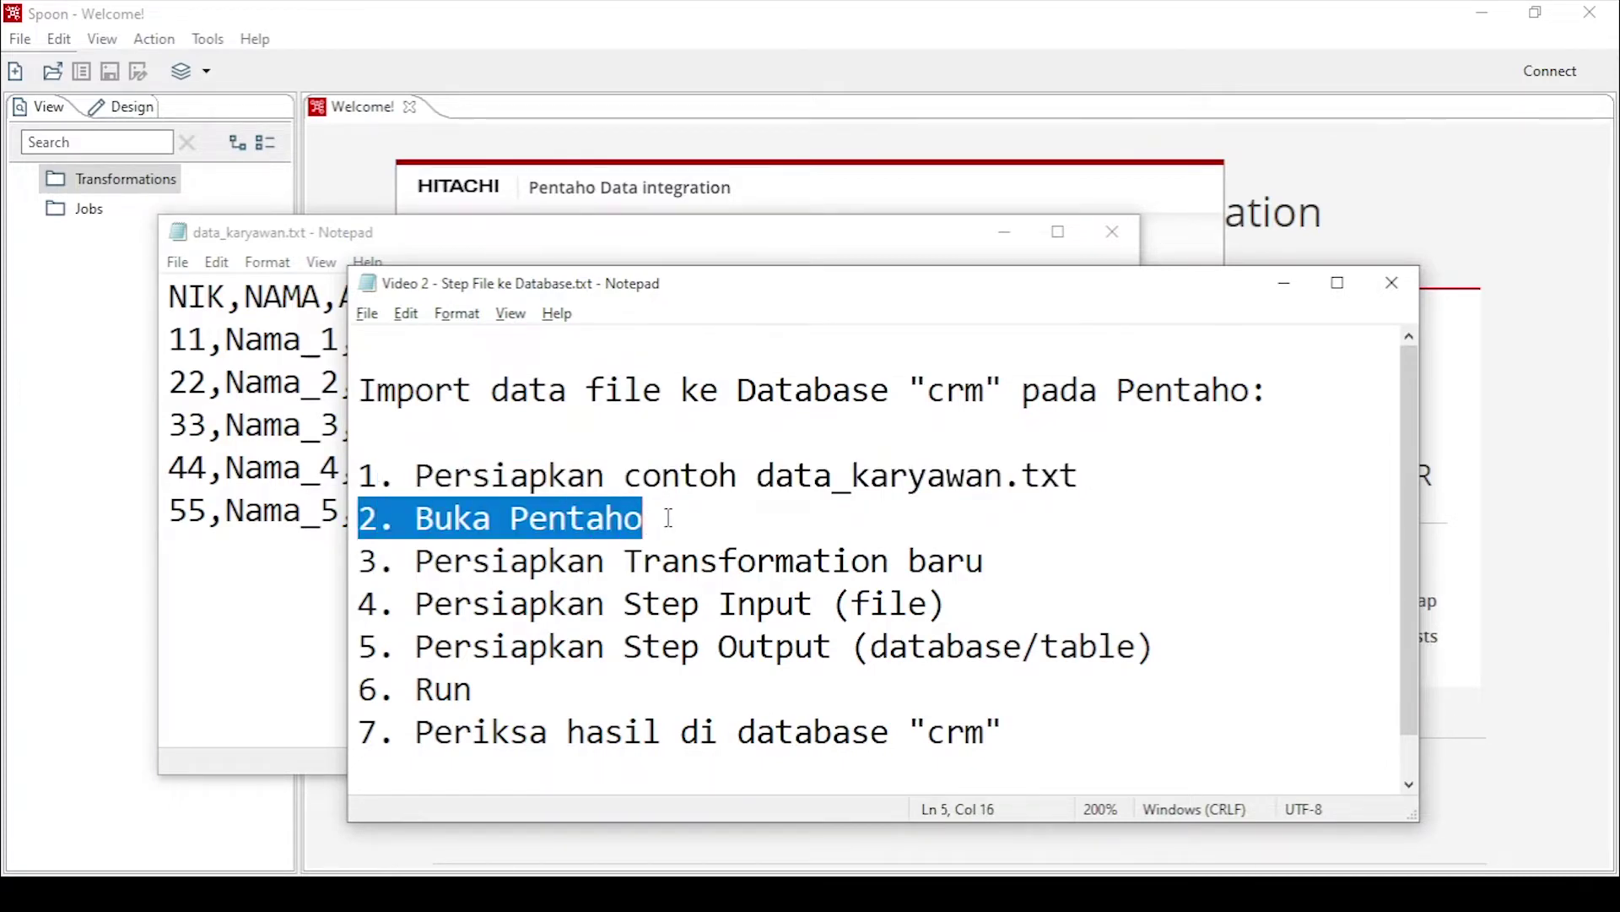
left_click(896, 55)
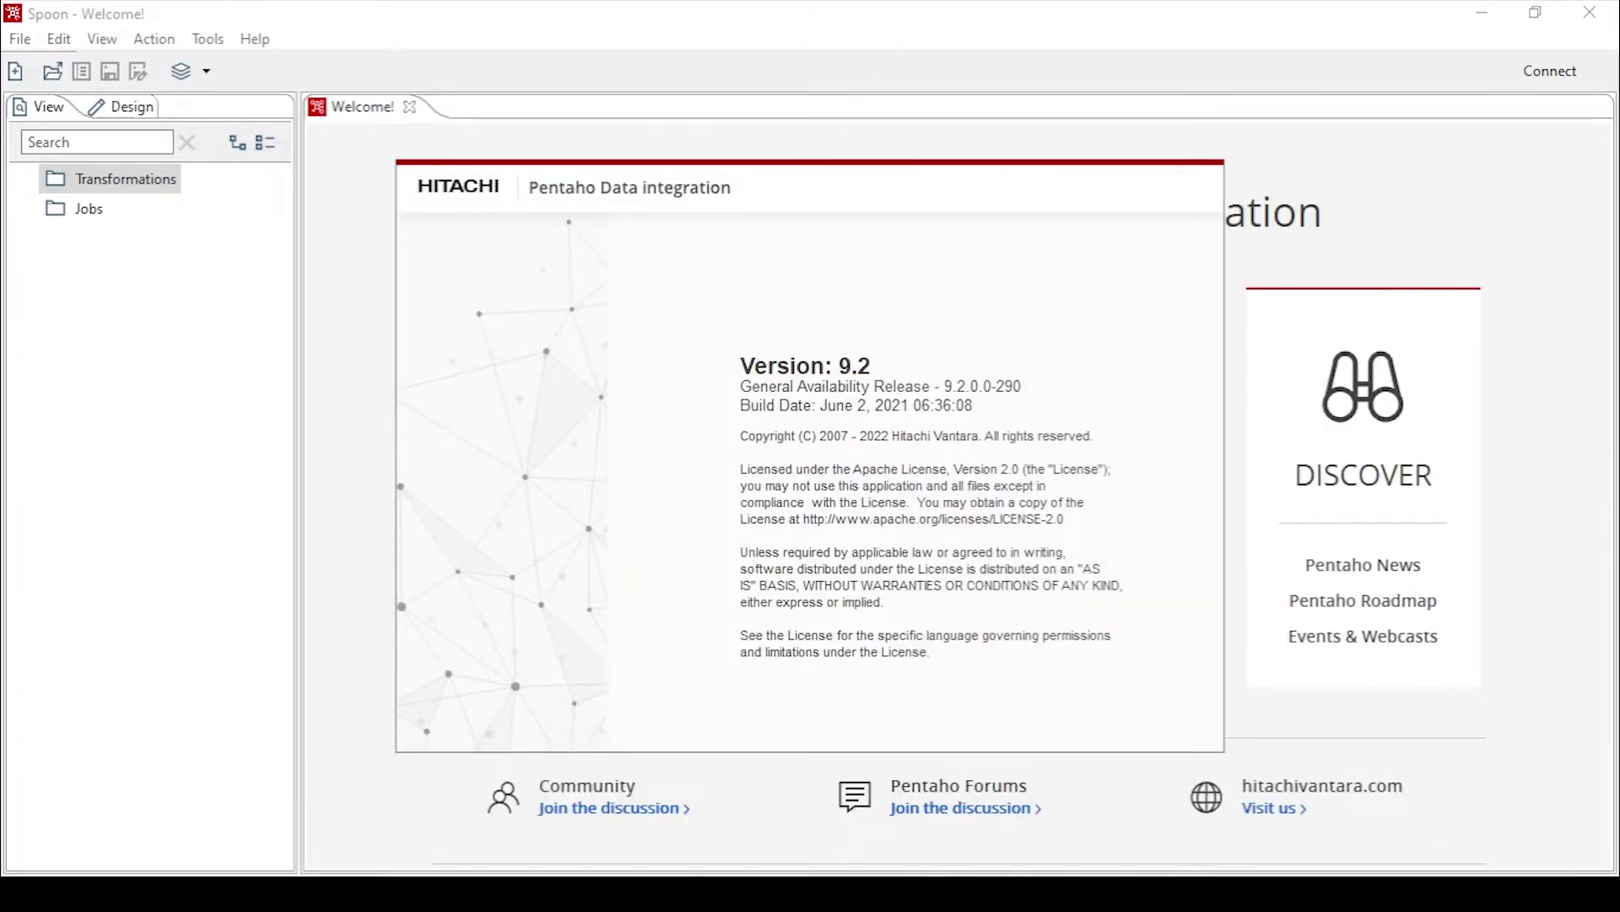
mouse_move(416, 893)
left_click(545, 781)
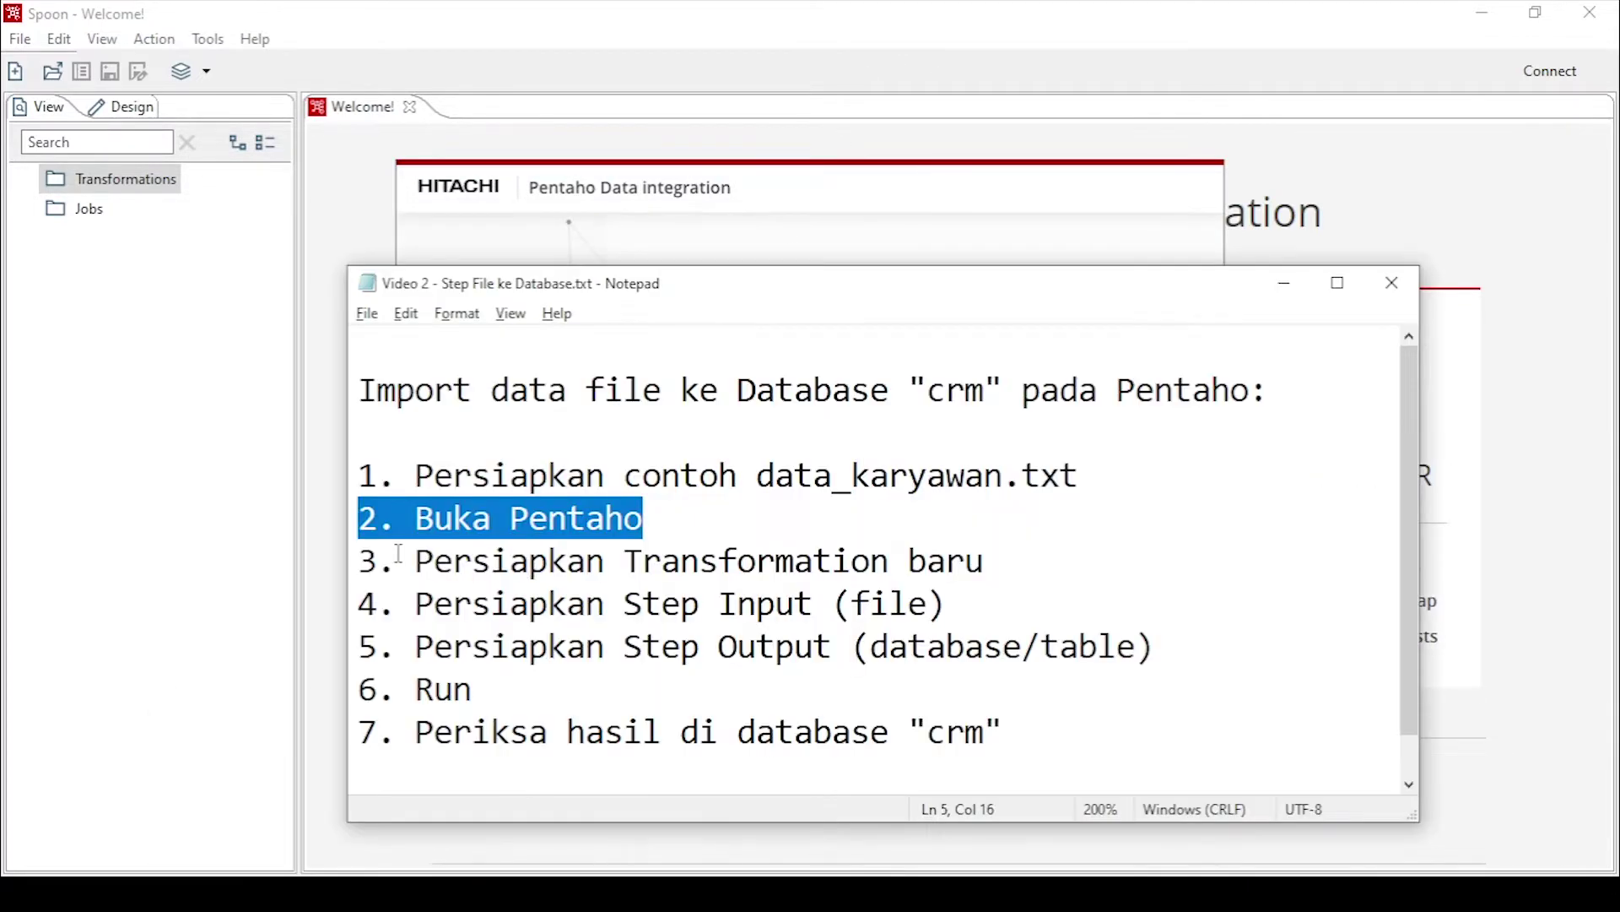
left_click_drag(361, 560, 1017, 582)
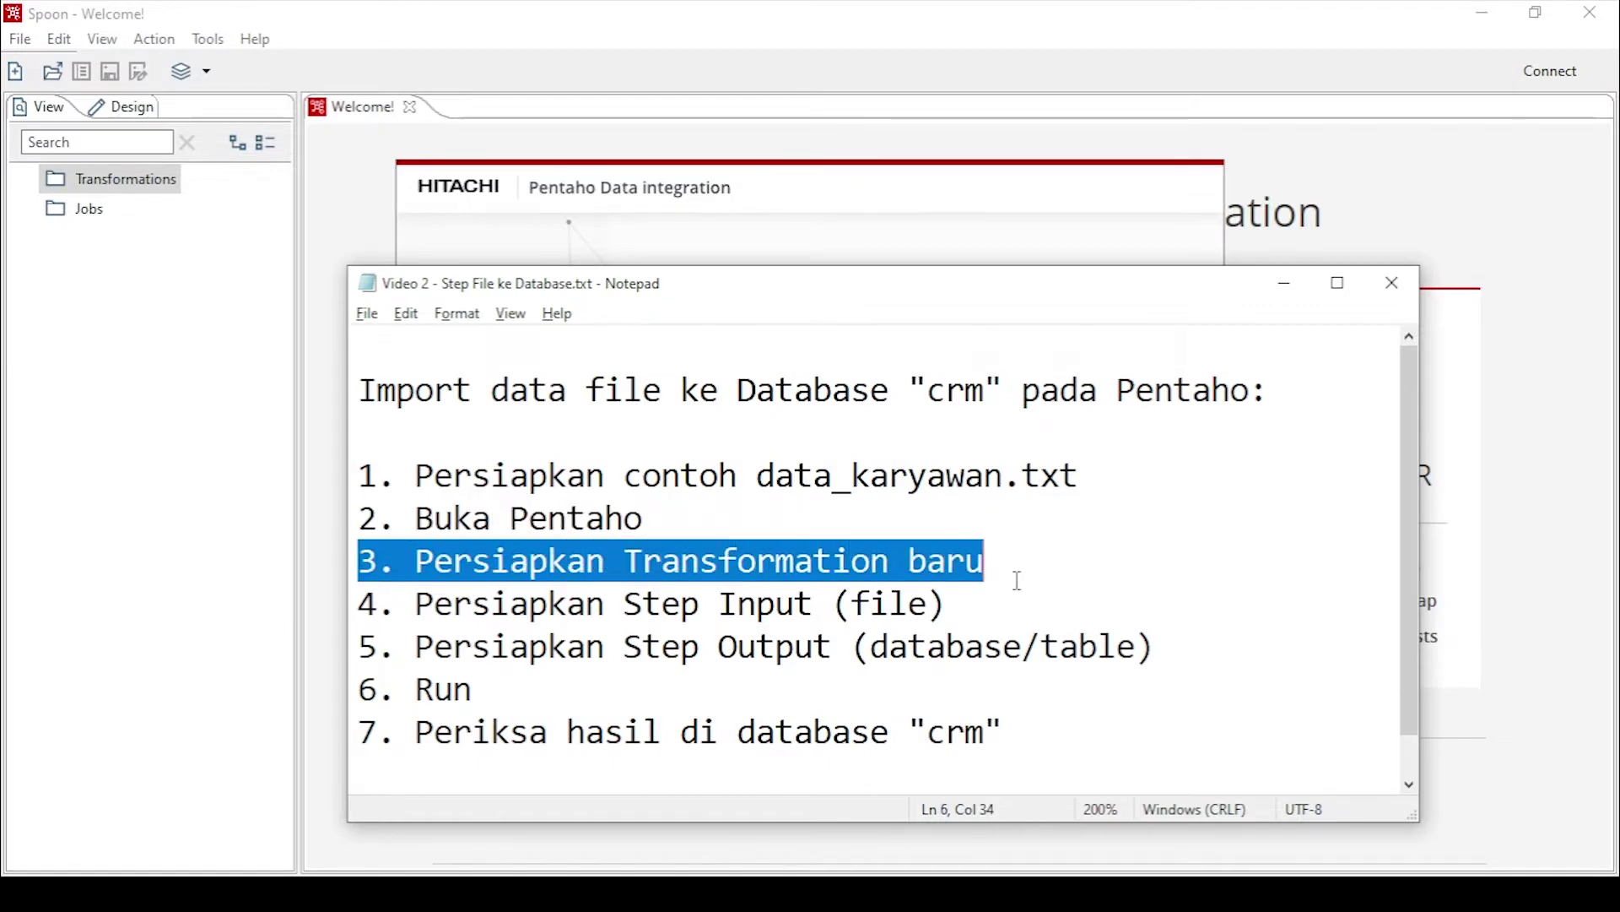
Step: Switch to Spoon and create a new transformation
left_click(850, 48)
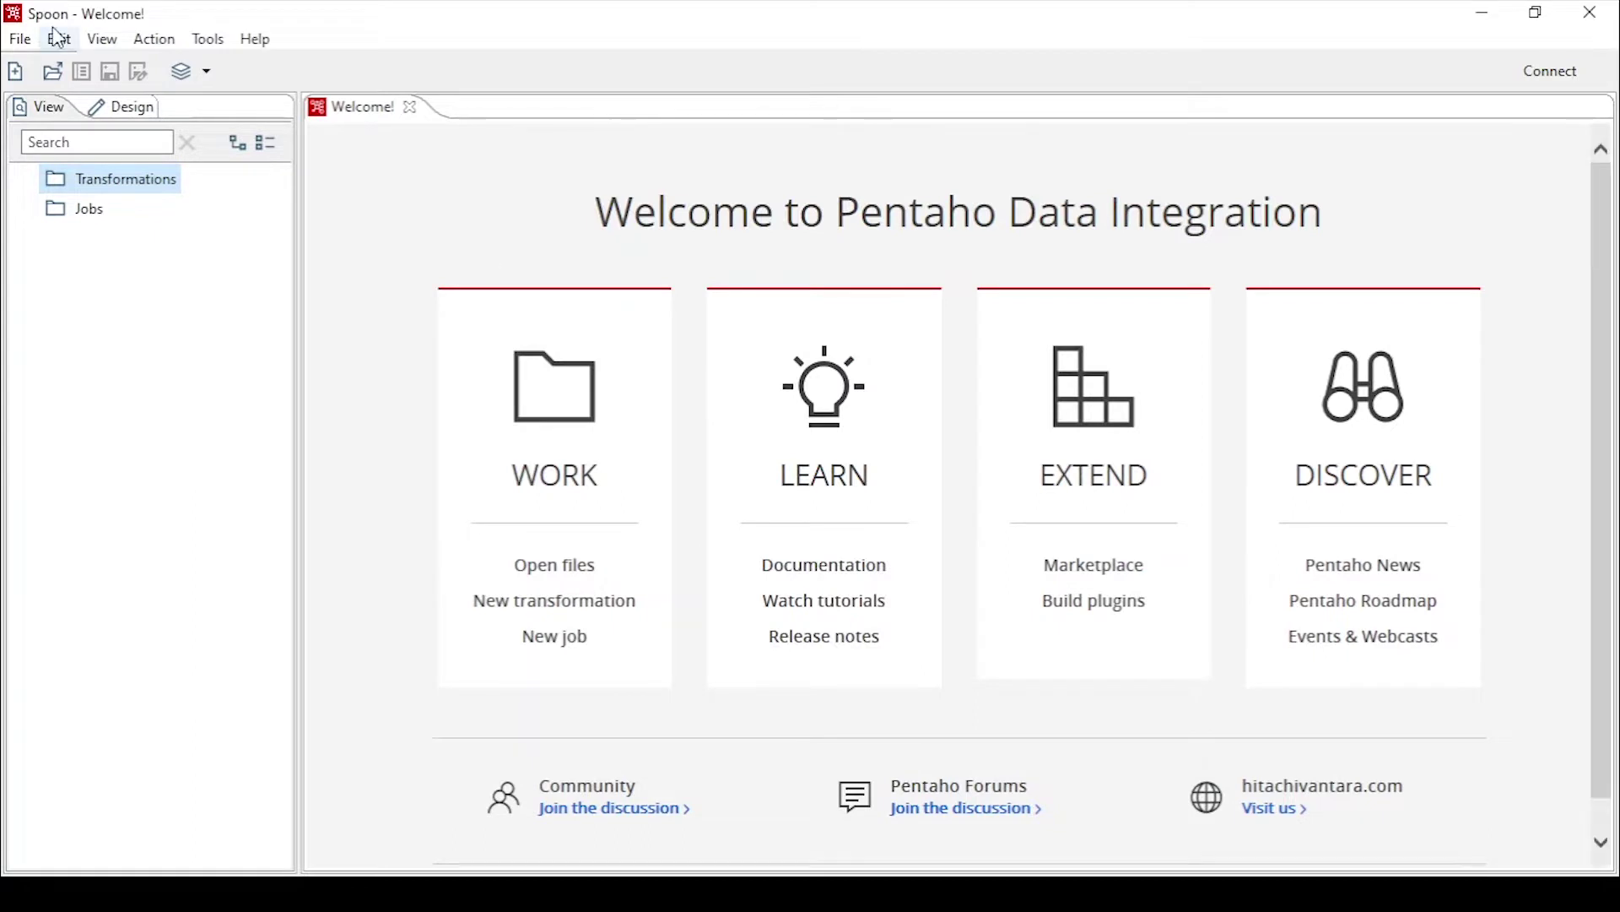
left_click(22, 40)
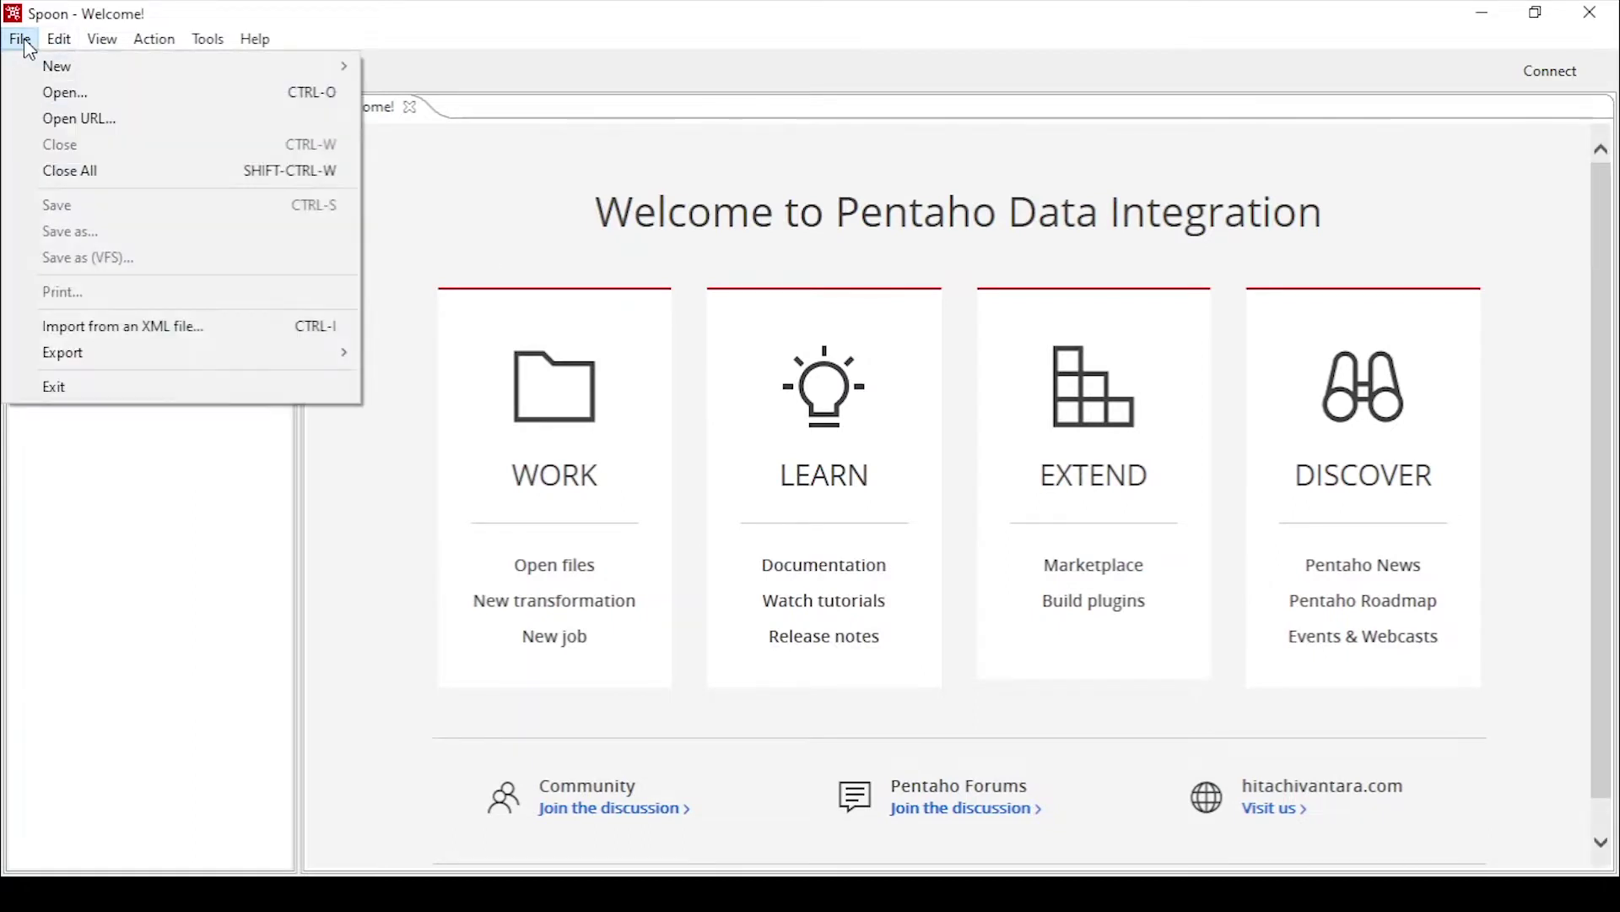
mouse_move(54, 66)
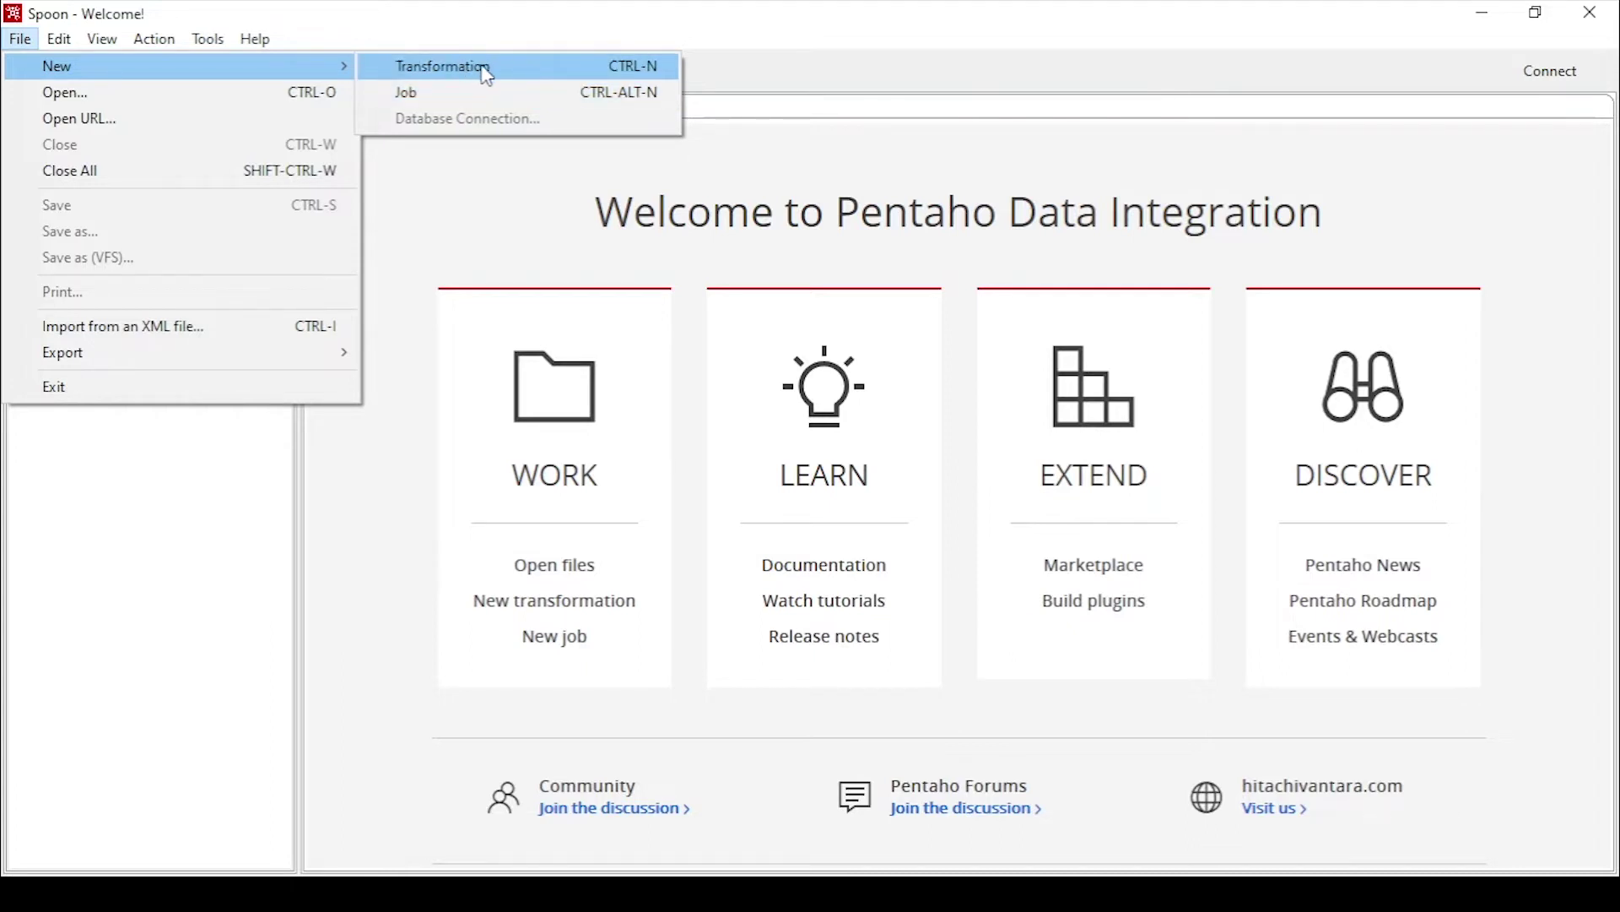
left_click(488, 72)
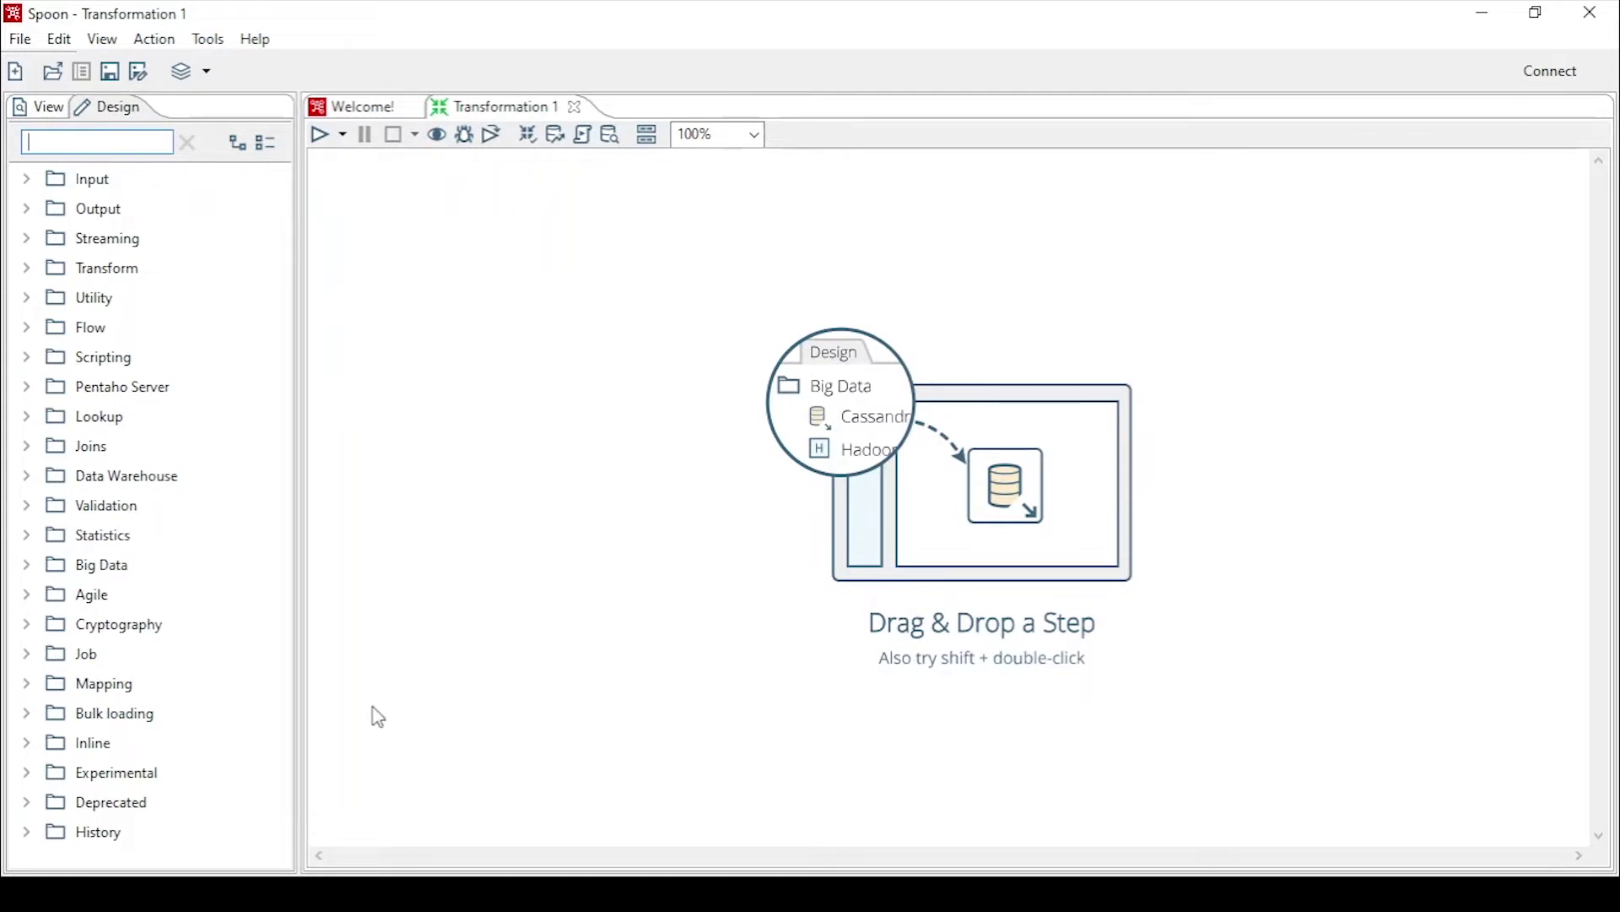
Step: Check item 4 of the notes file, about preparing the file input step
left_click(420, 893)
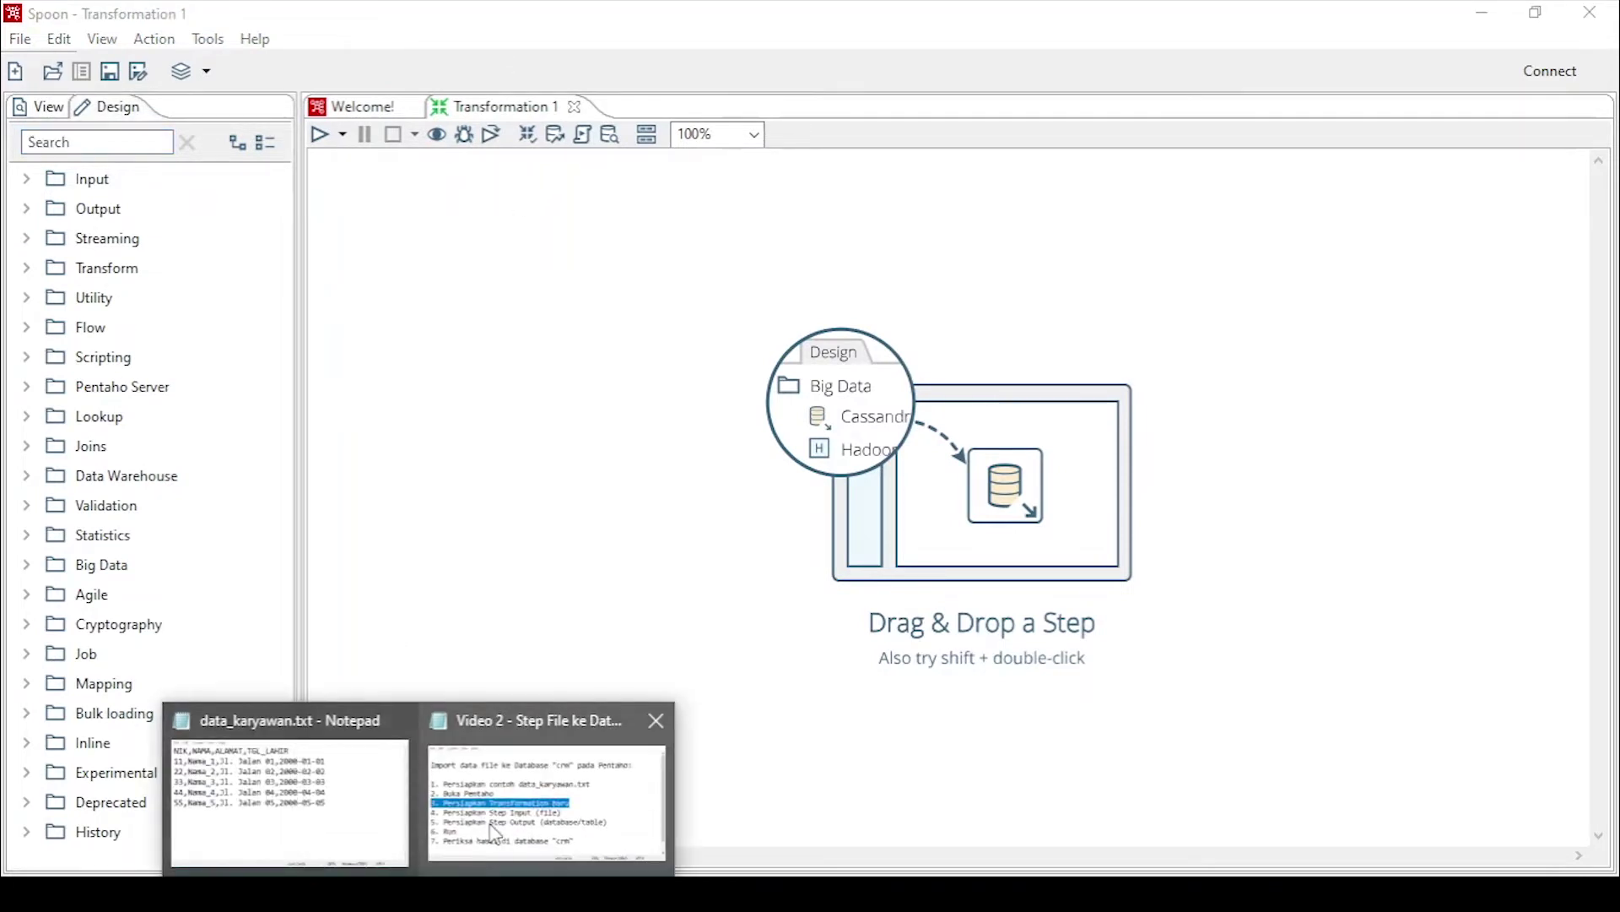
left_click(560, 794)
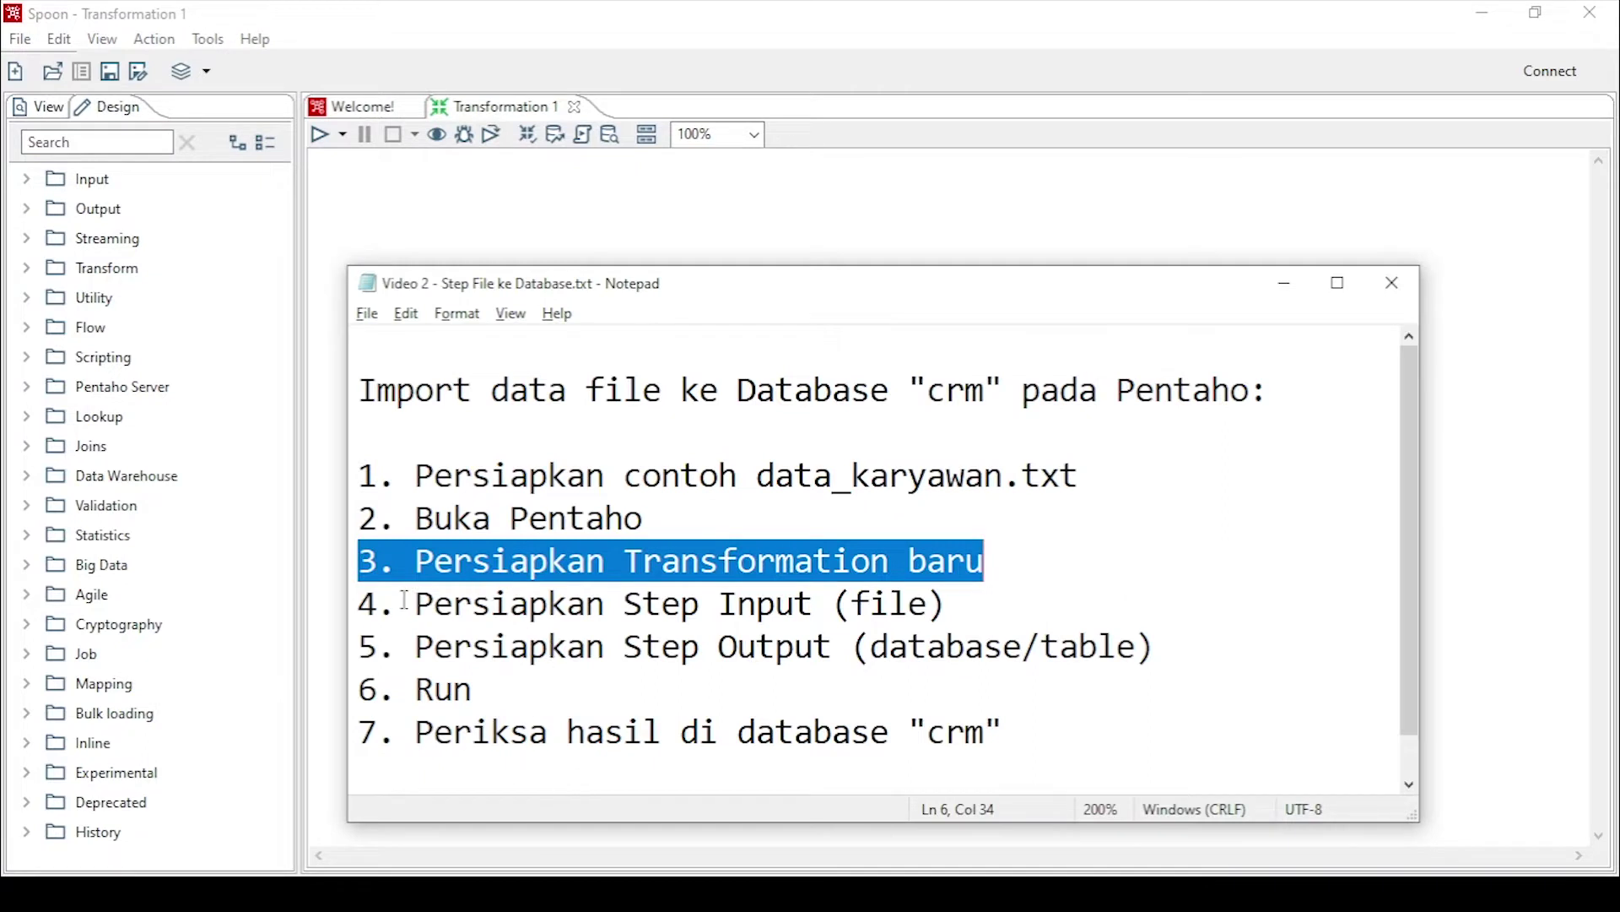
left_click_drag(361, 603, 964, 623)
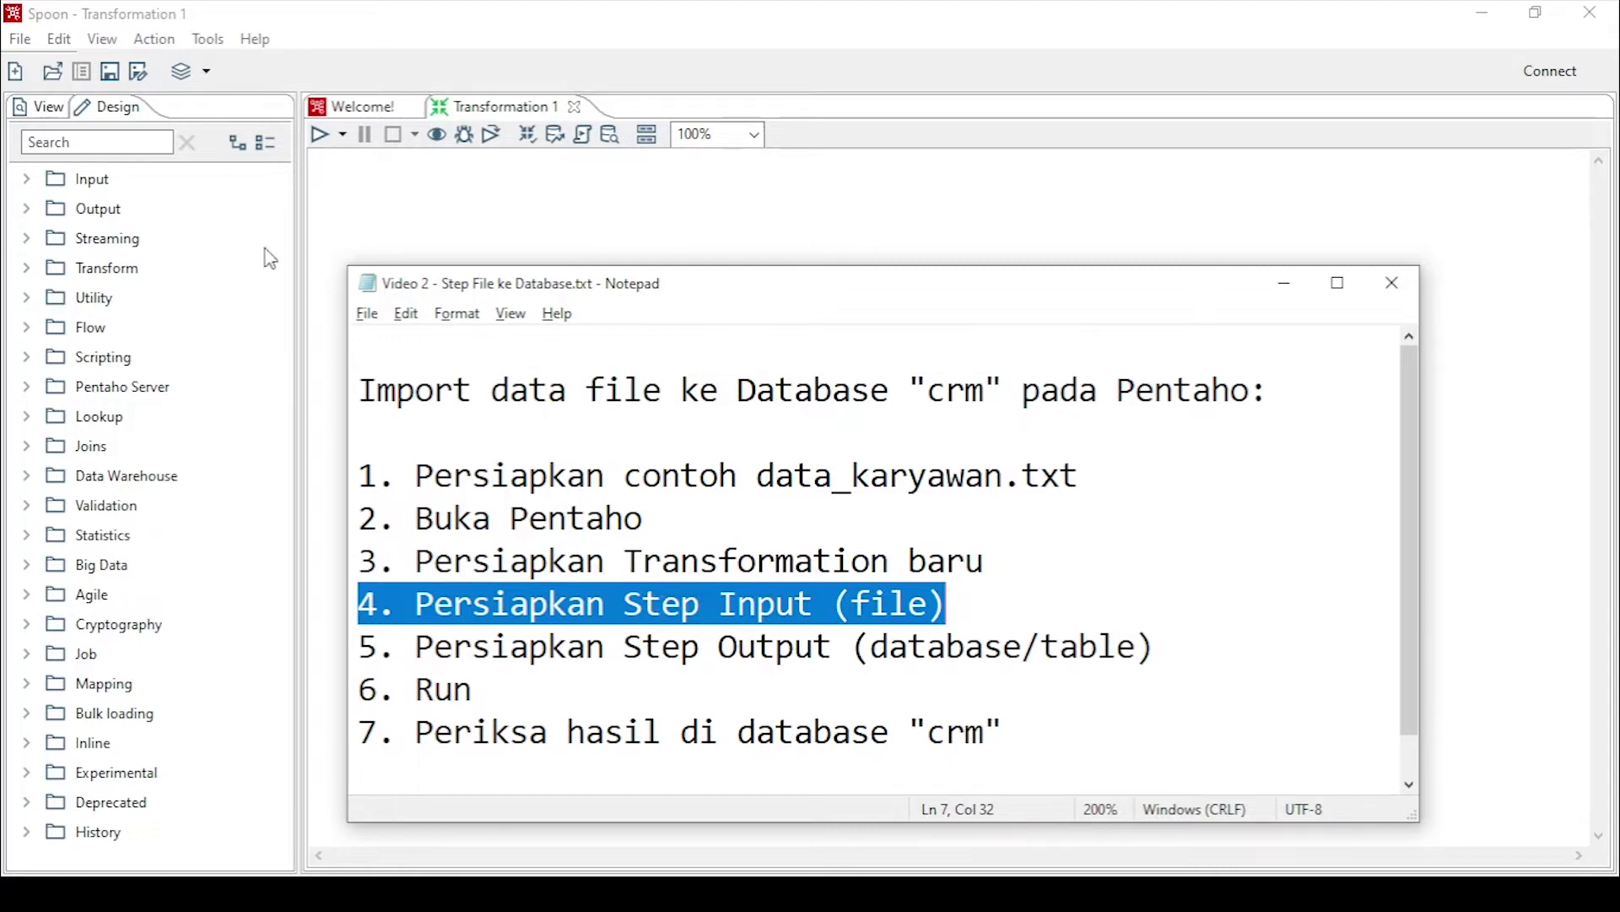
Step: Examine the available steps in the Input category to find those suited to reading a file
left_click(27, 182)
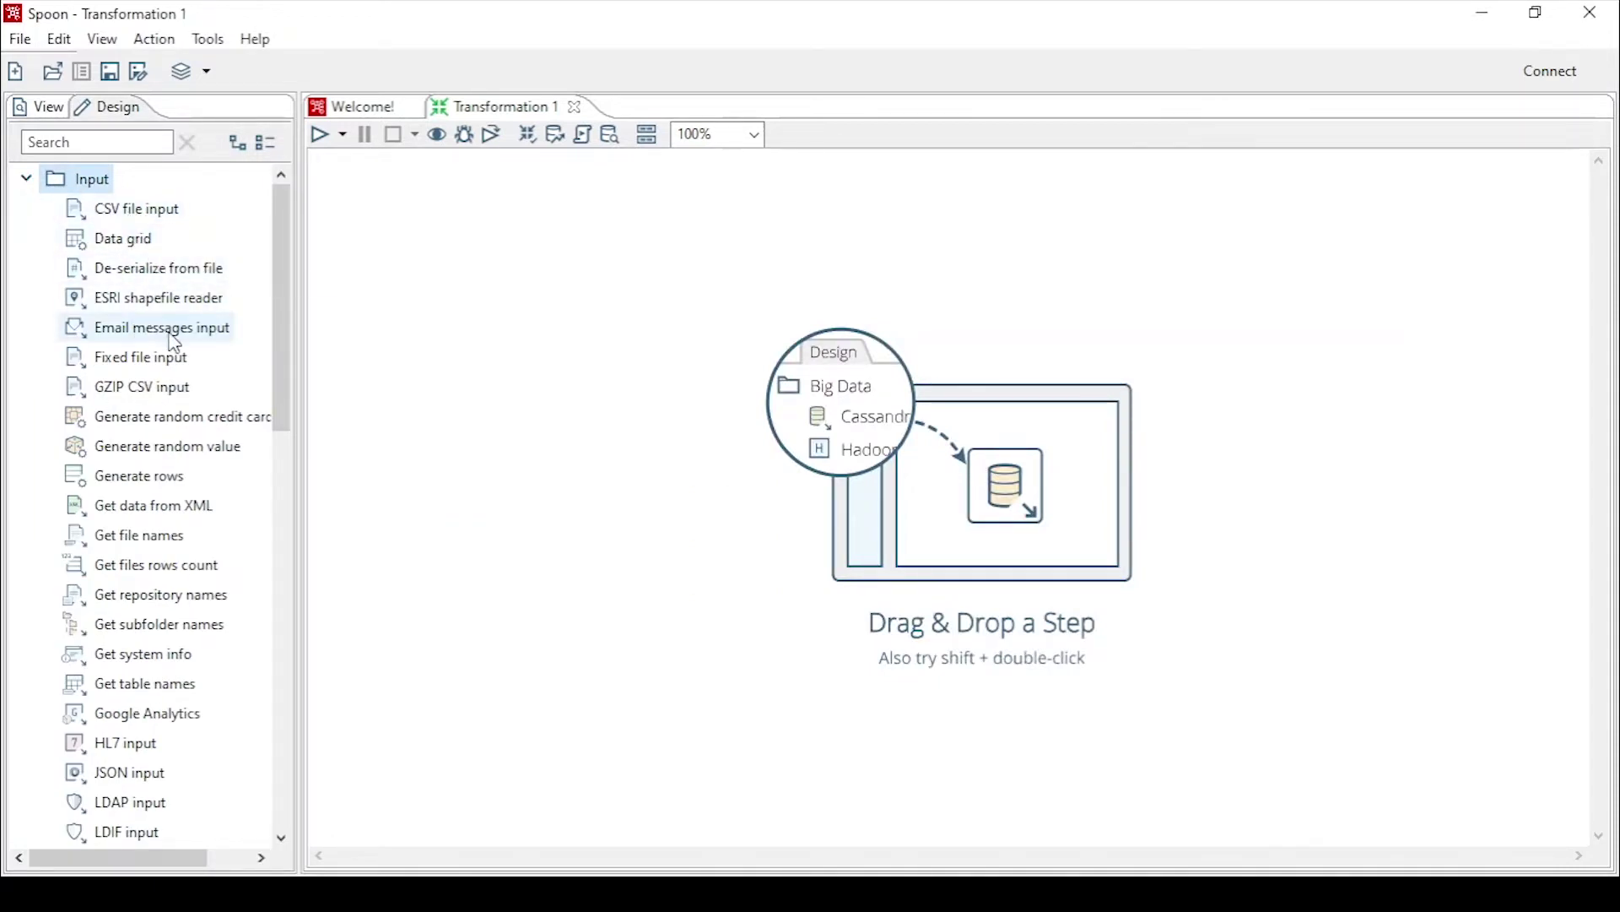
scroll(169, 357, "down", 1)
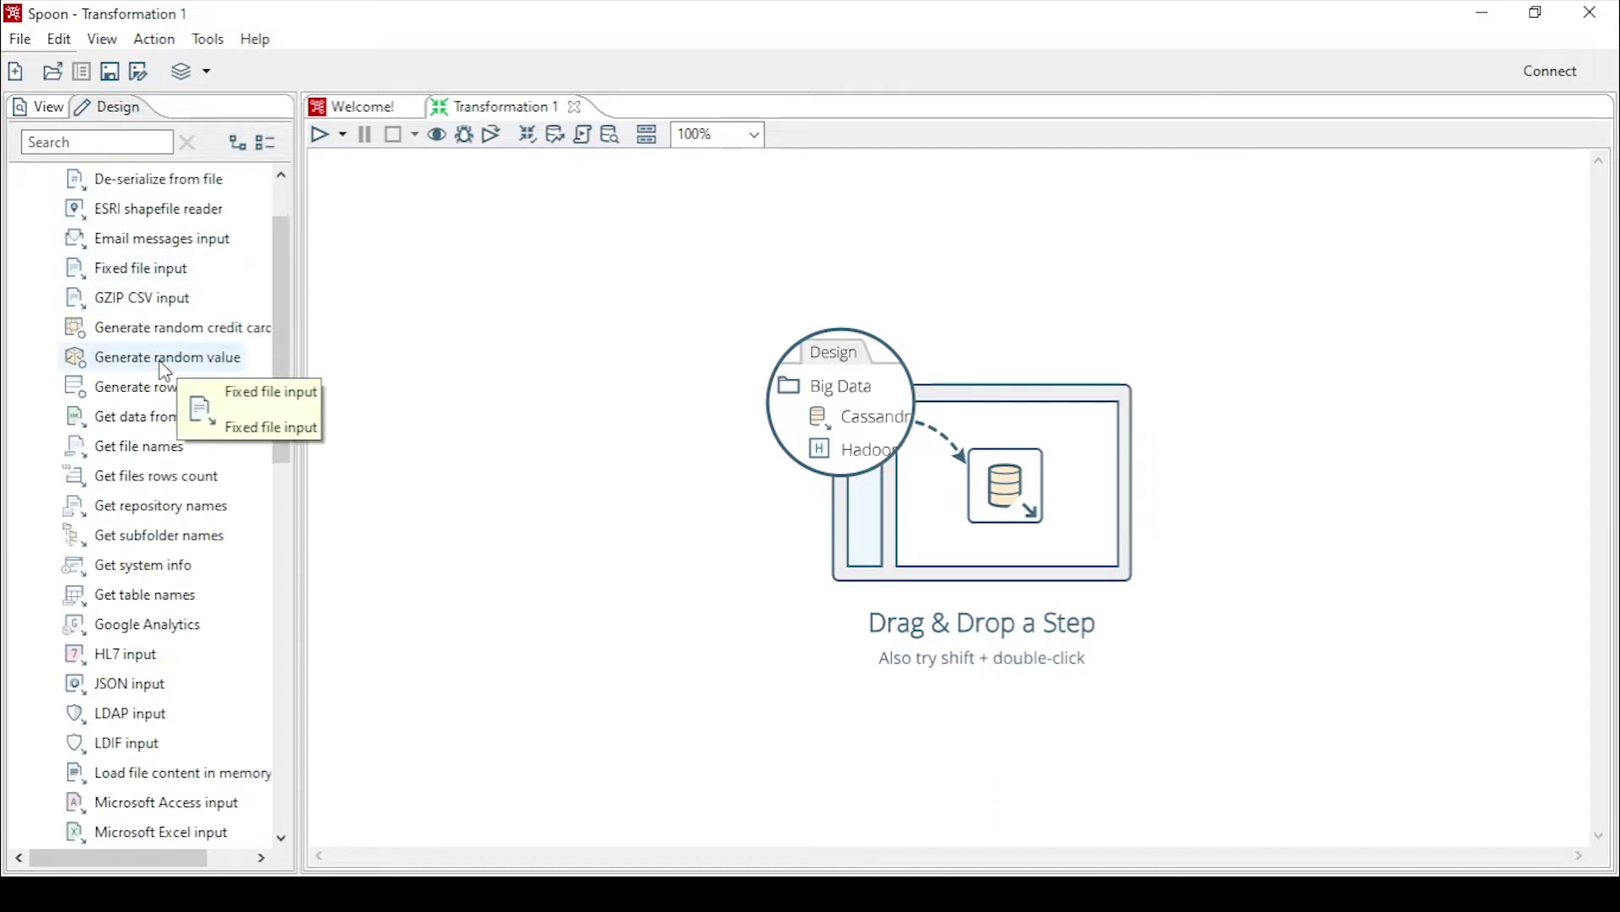
scroll(157, 321, "up", 1)
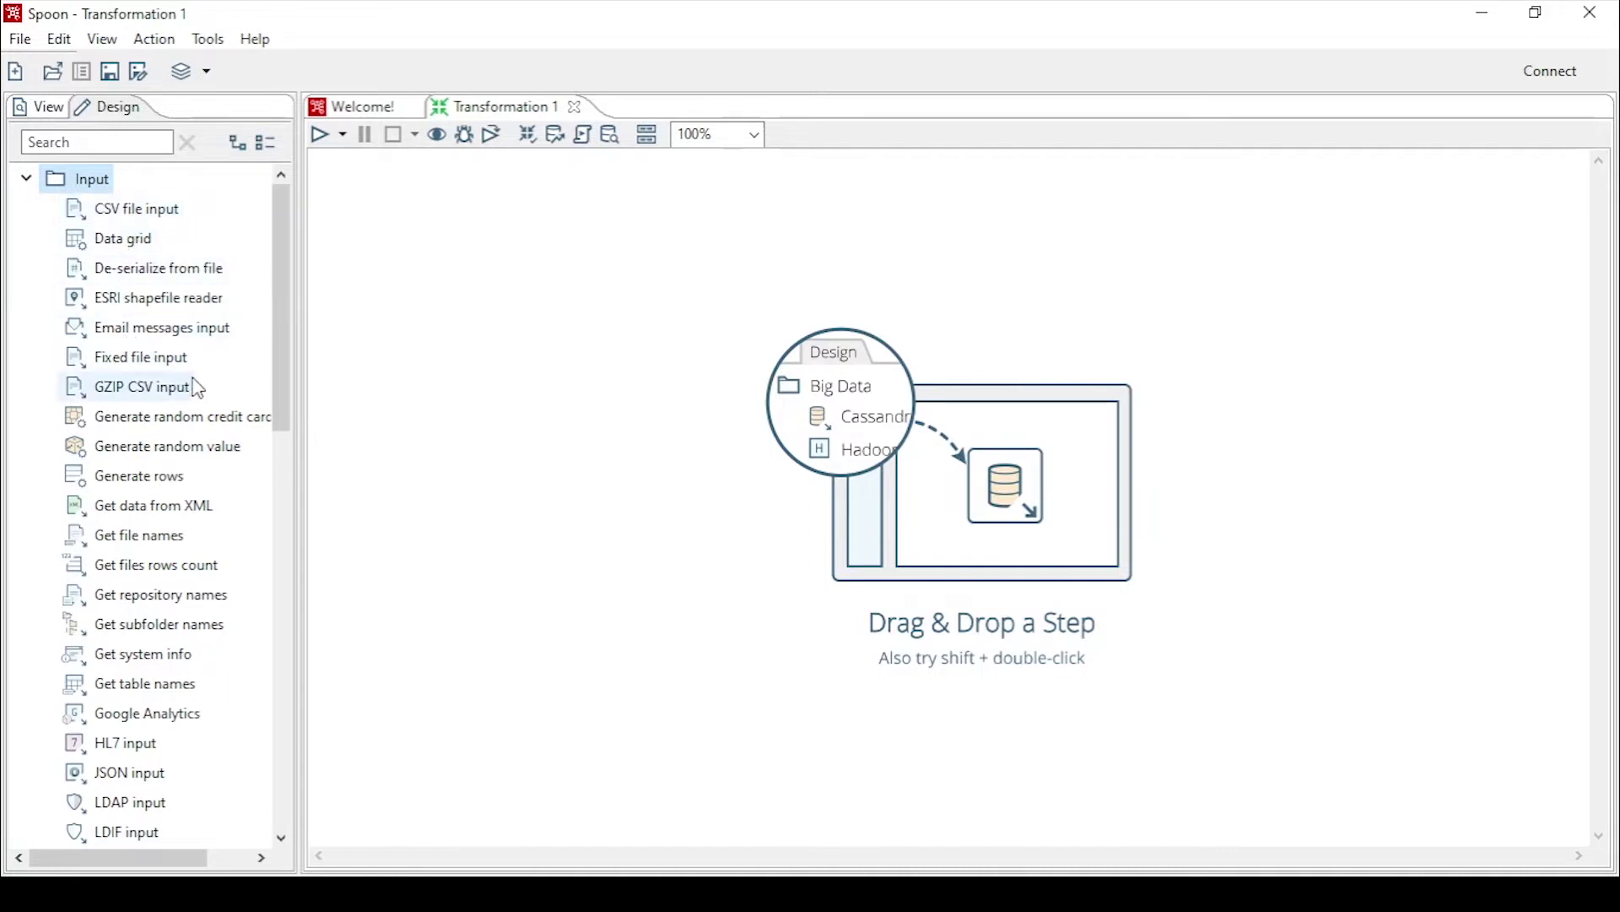
scroll(145, 430, "down", 2)
scroll(146, 431, "down", 6)
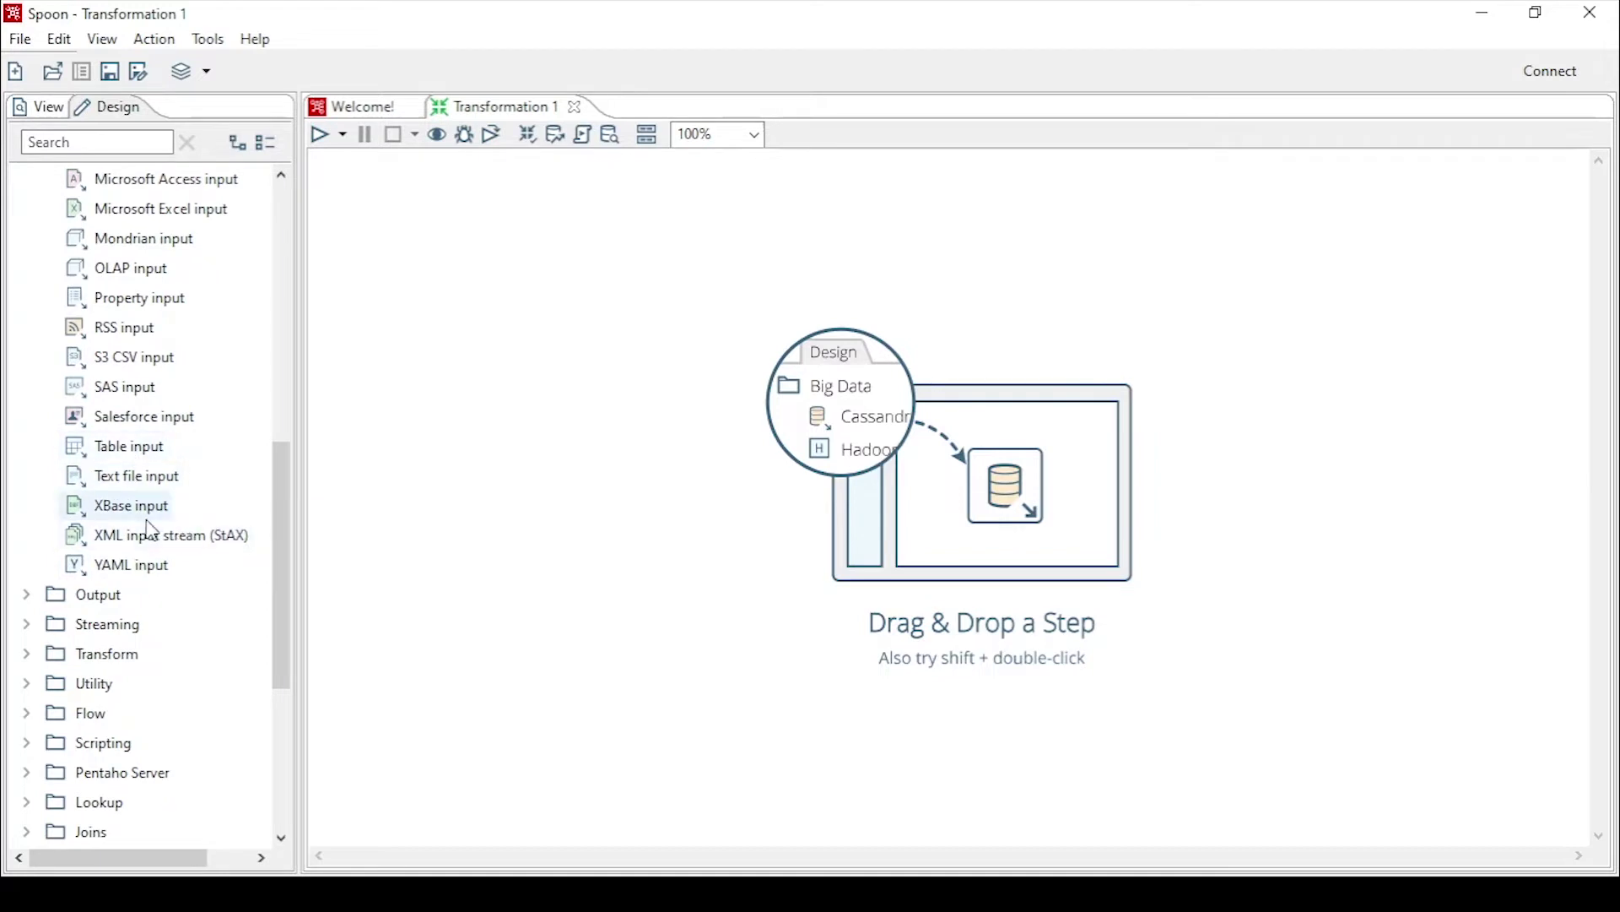
scroll(210, 571, "up", 5)
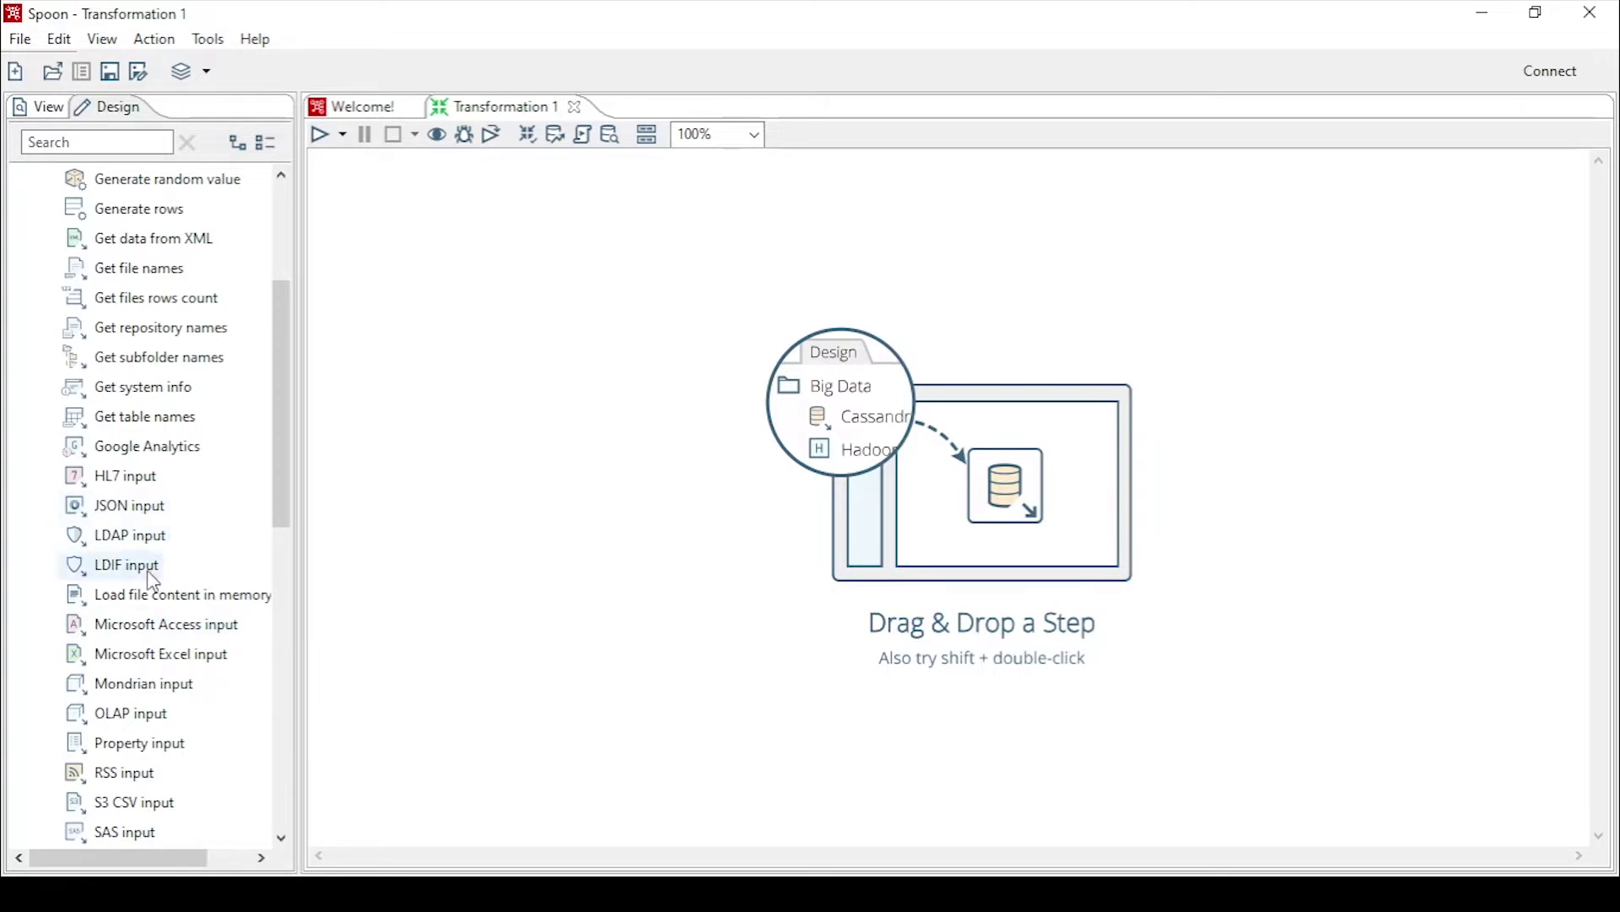
scroll(153, 591, "down", 3)
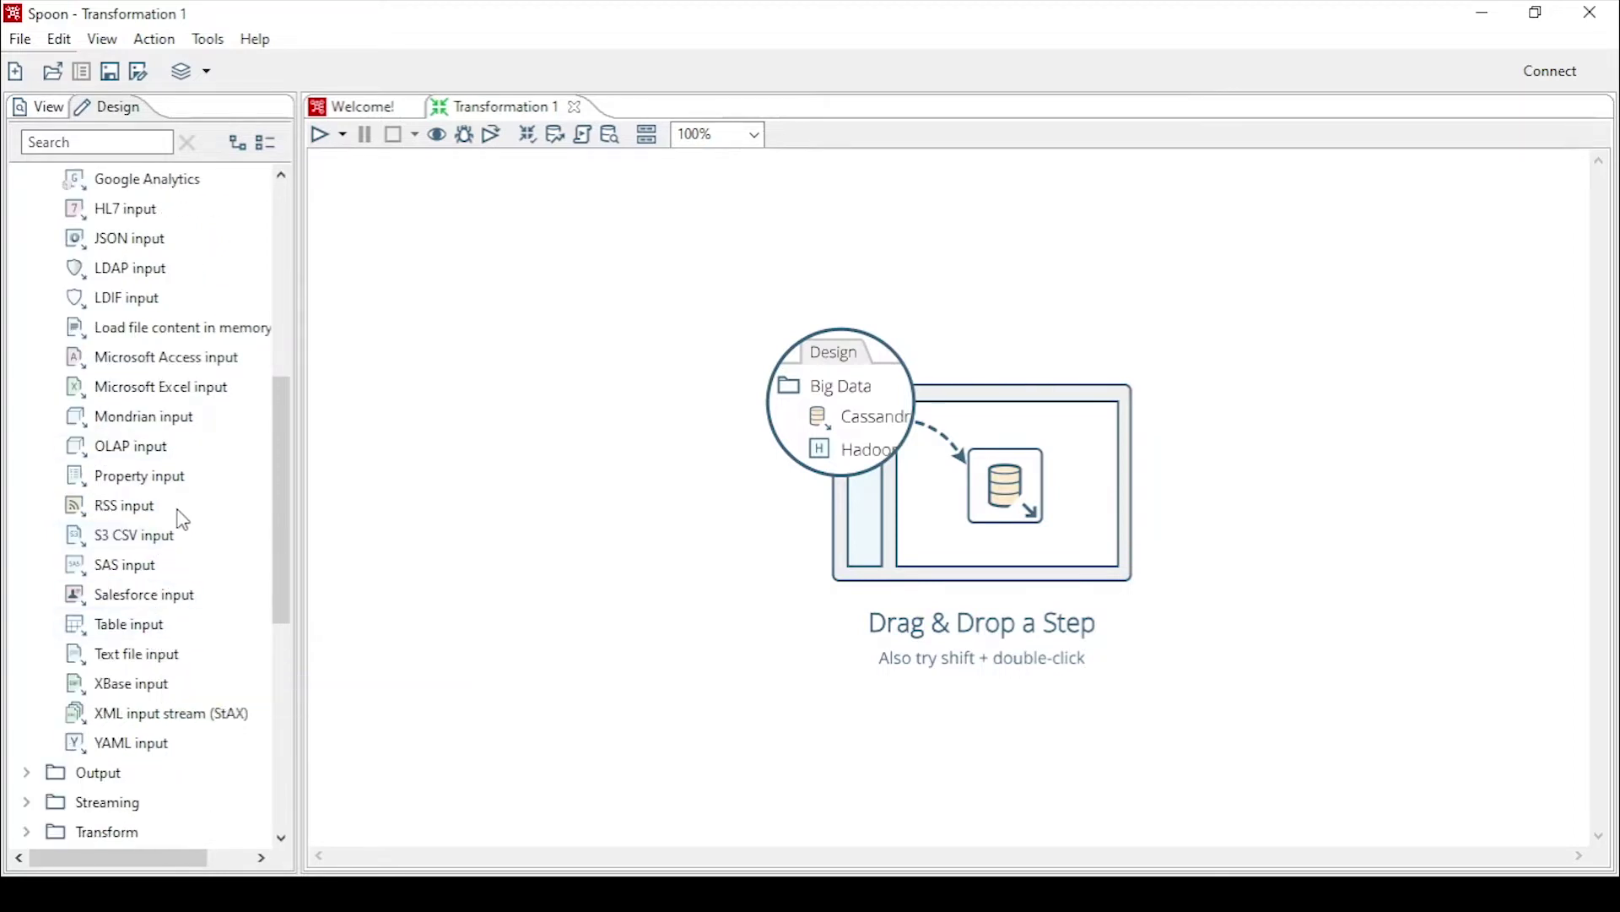
scroll(186, 516, "up", 6)
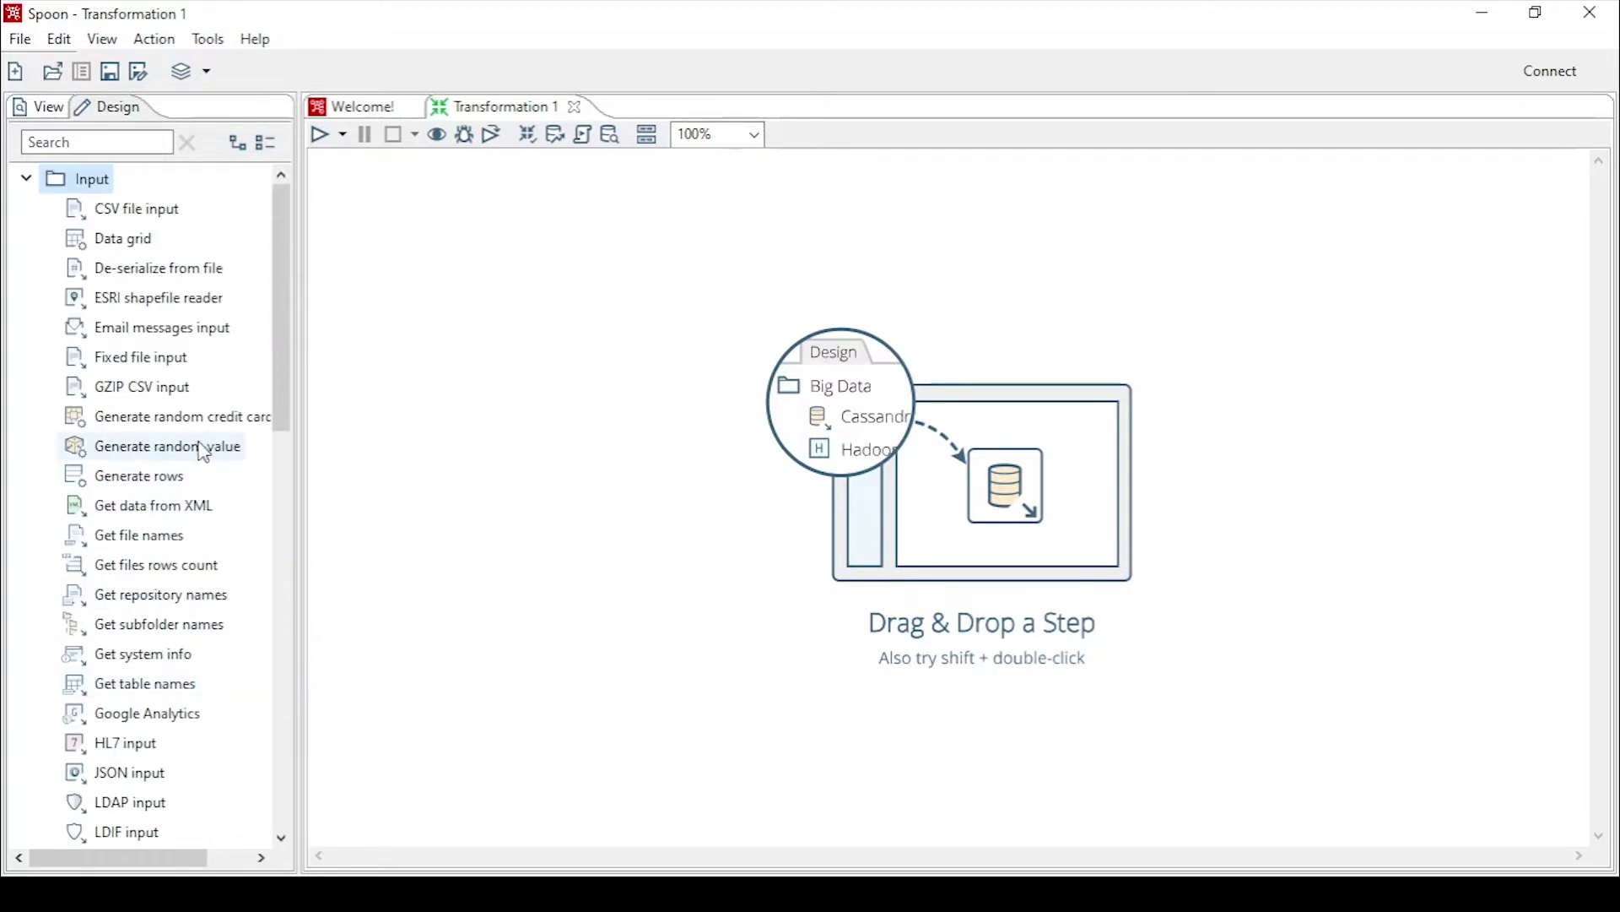
double_click(141, 221, "shift")
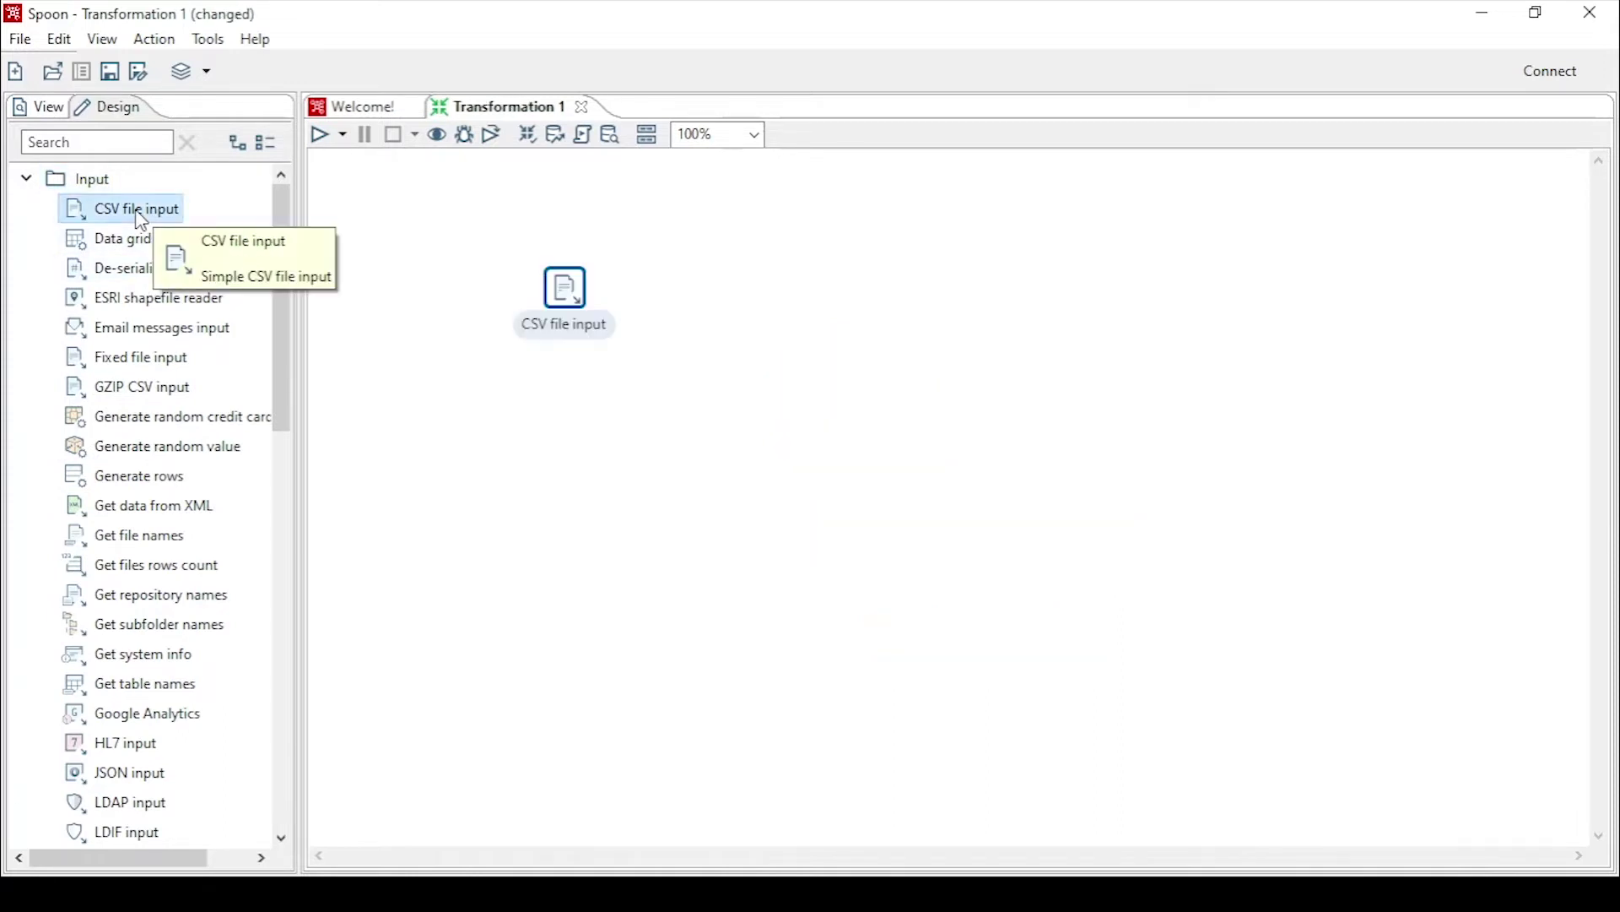
right_click(567, 295)
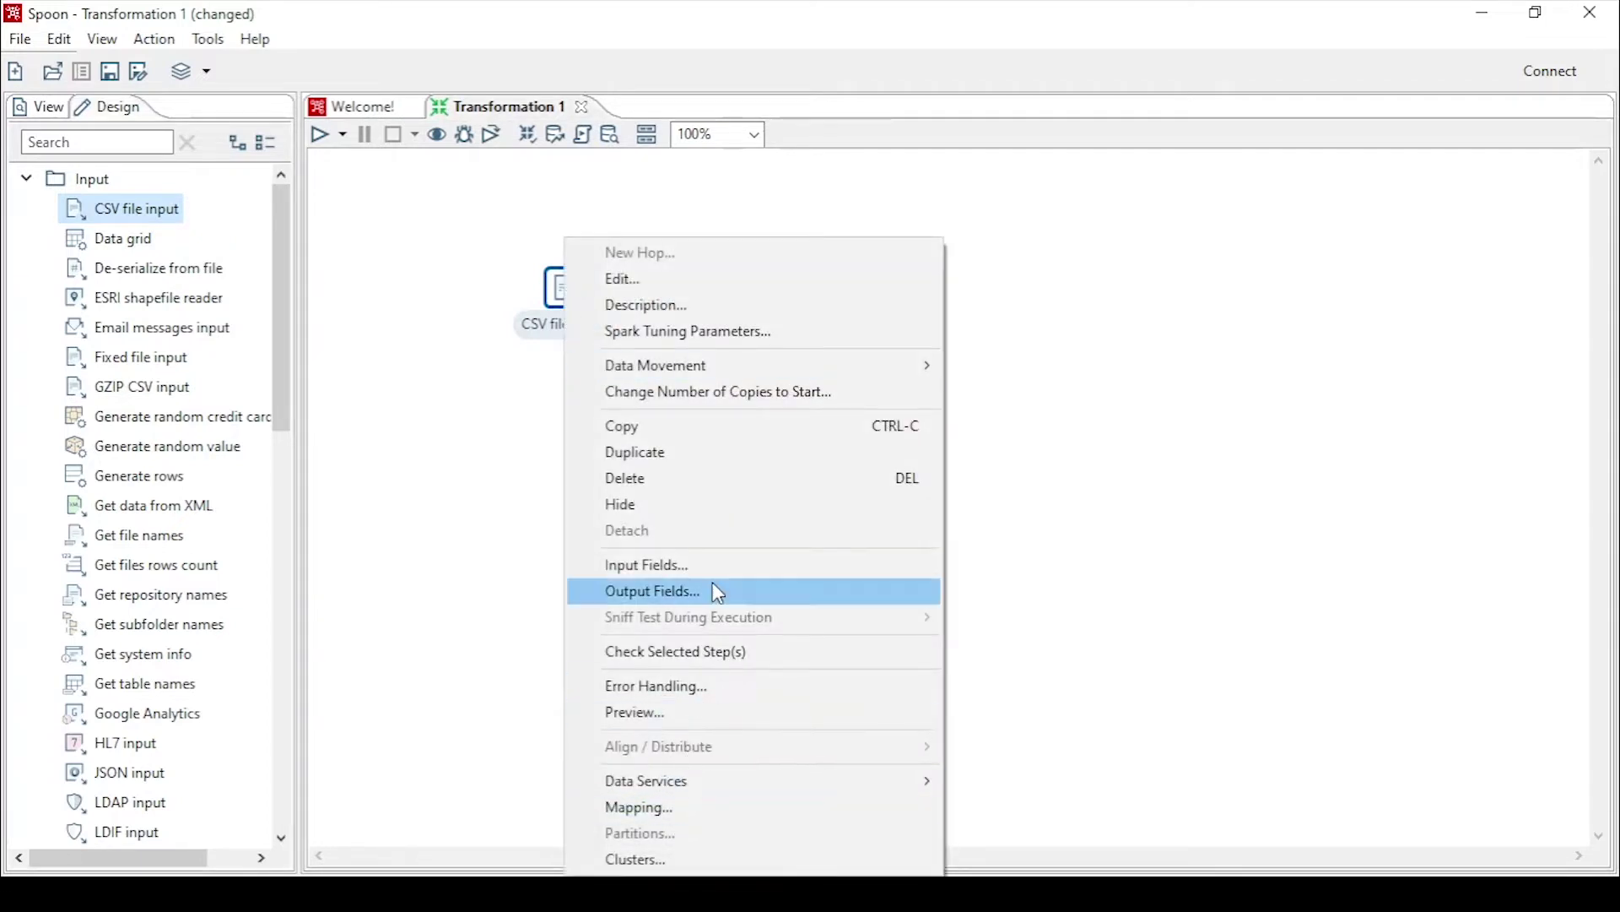
left_click(706, 480)
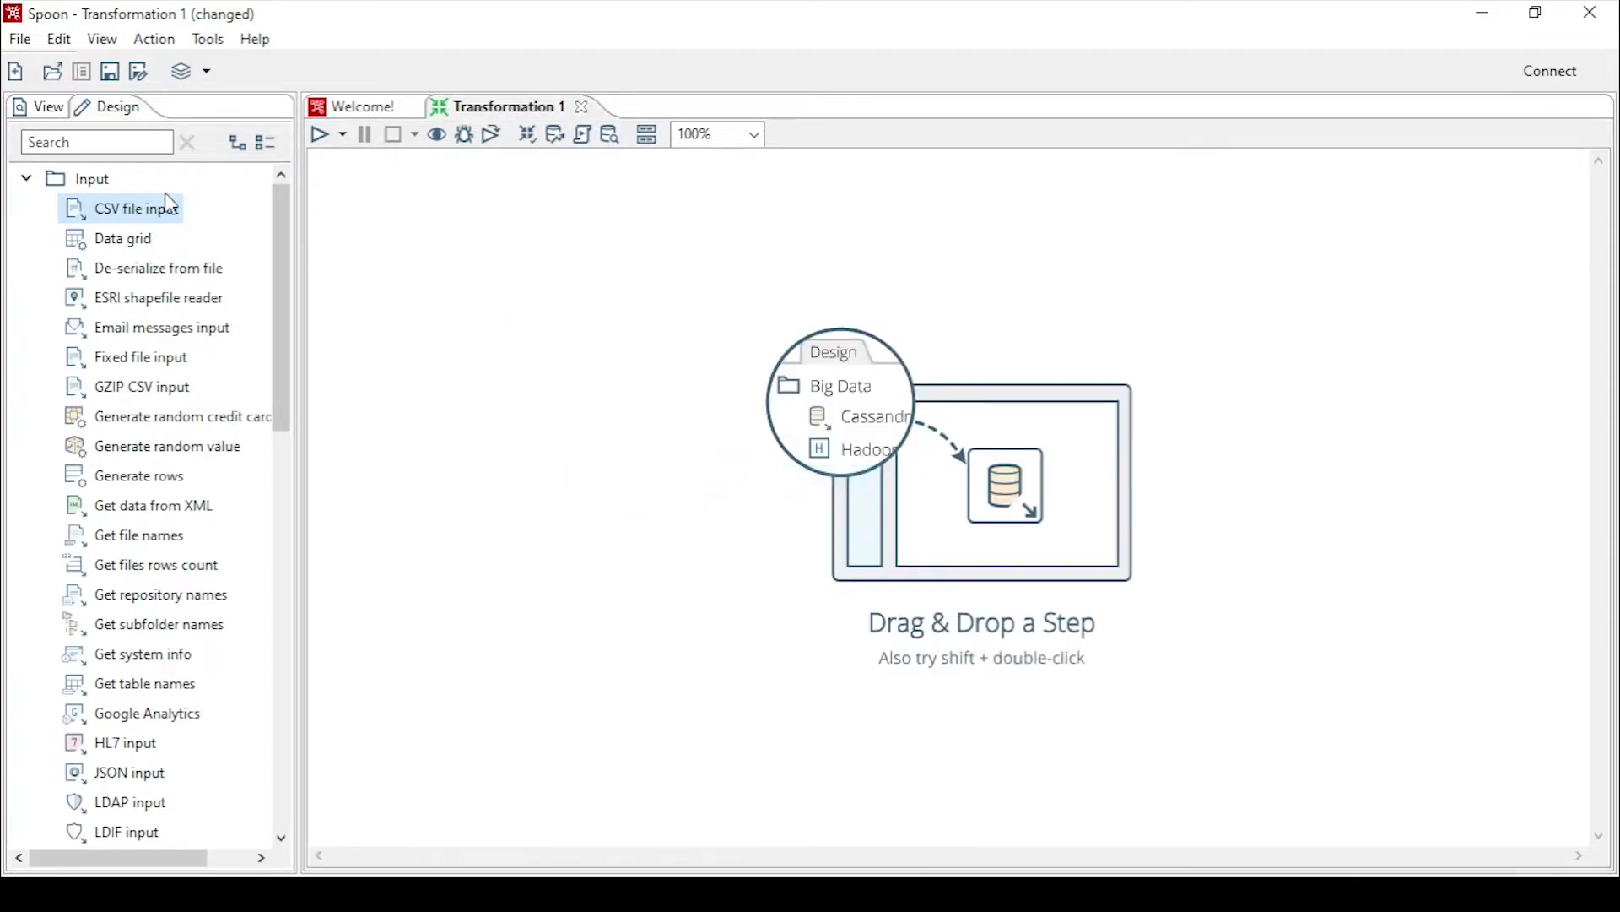
Step: Place a CSV file input step on the canvas and name it data_karyawan, checking the name against the open text file
left_click_drag(122, 218, 459, 303)
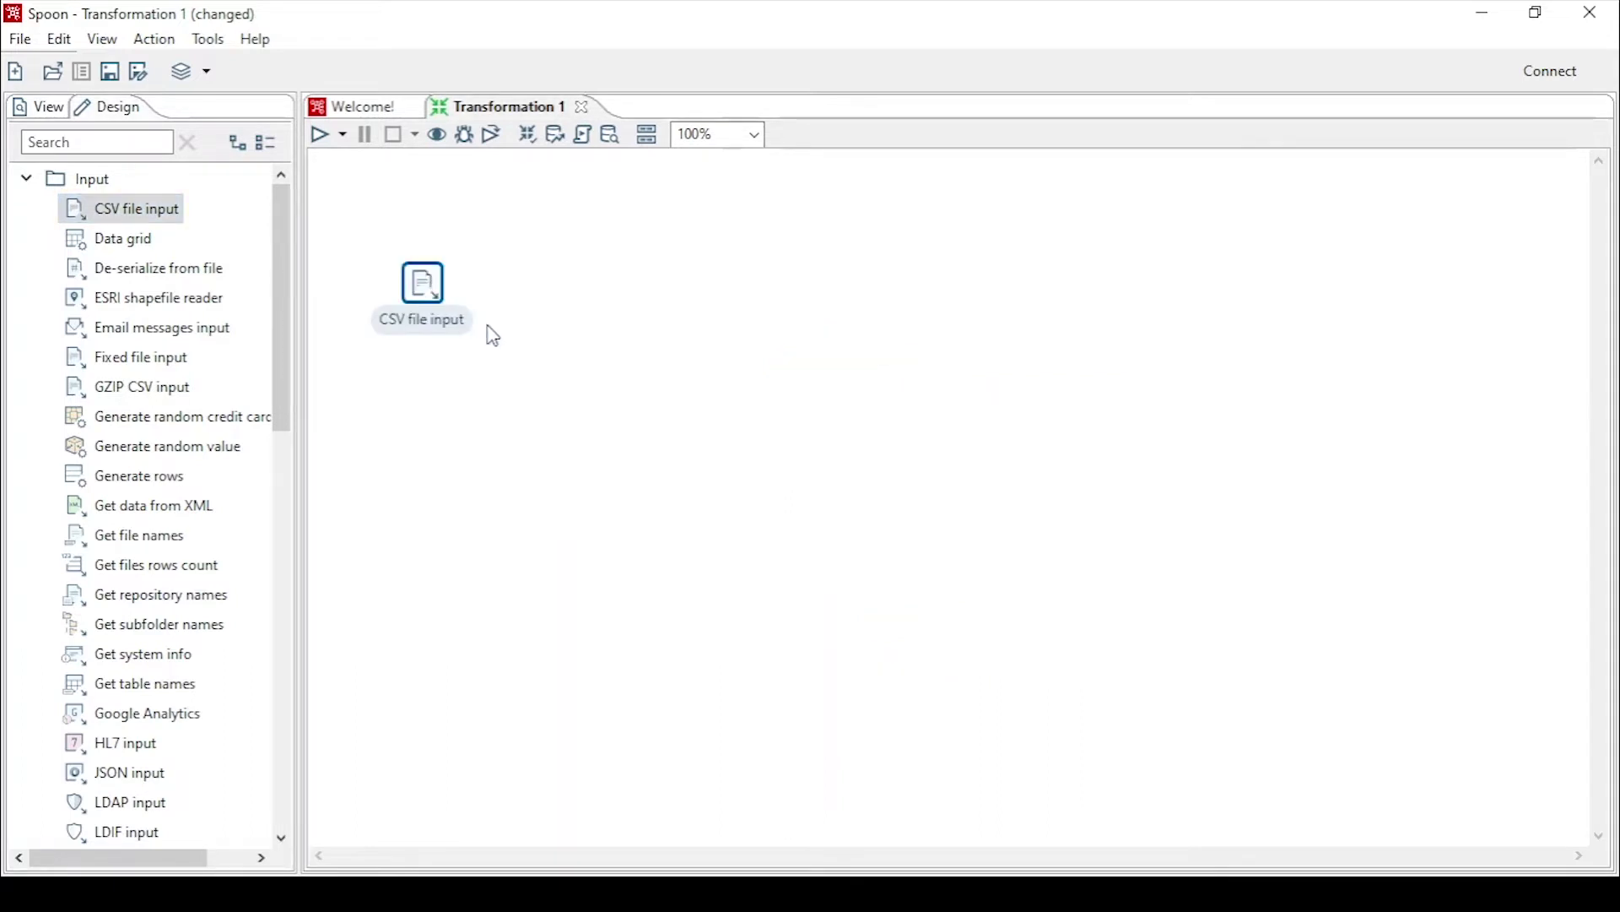
double_click(430, 291)
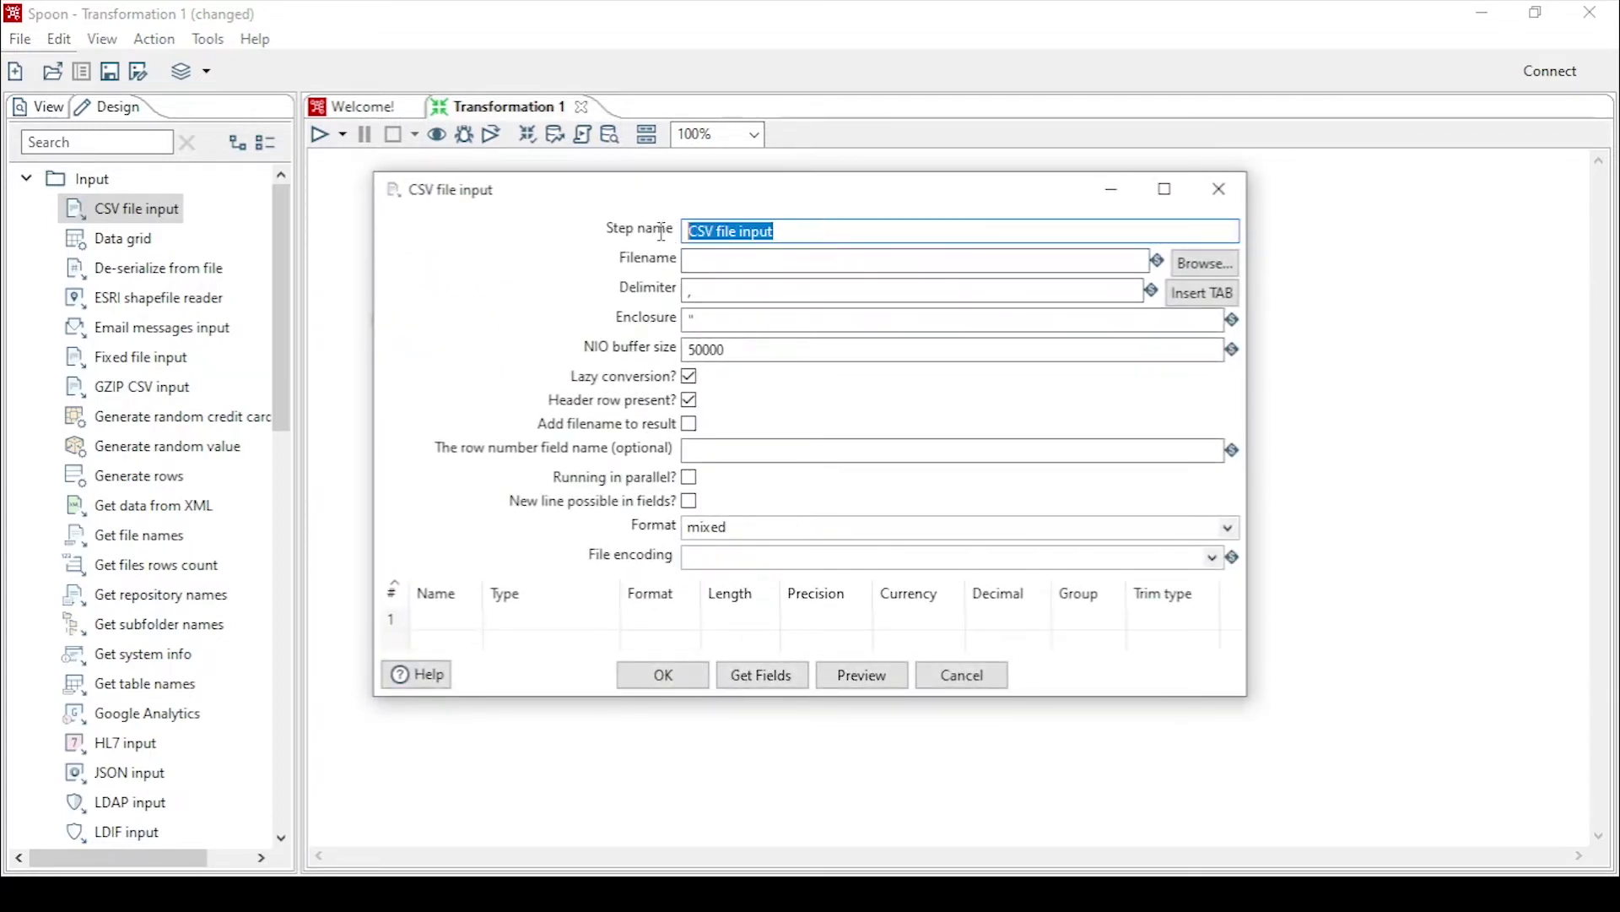
type("data_karyawan")
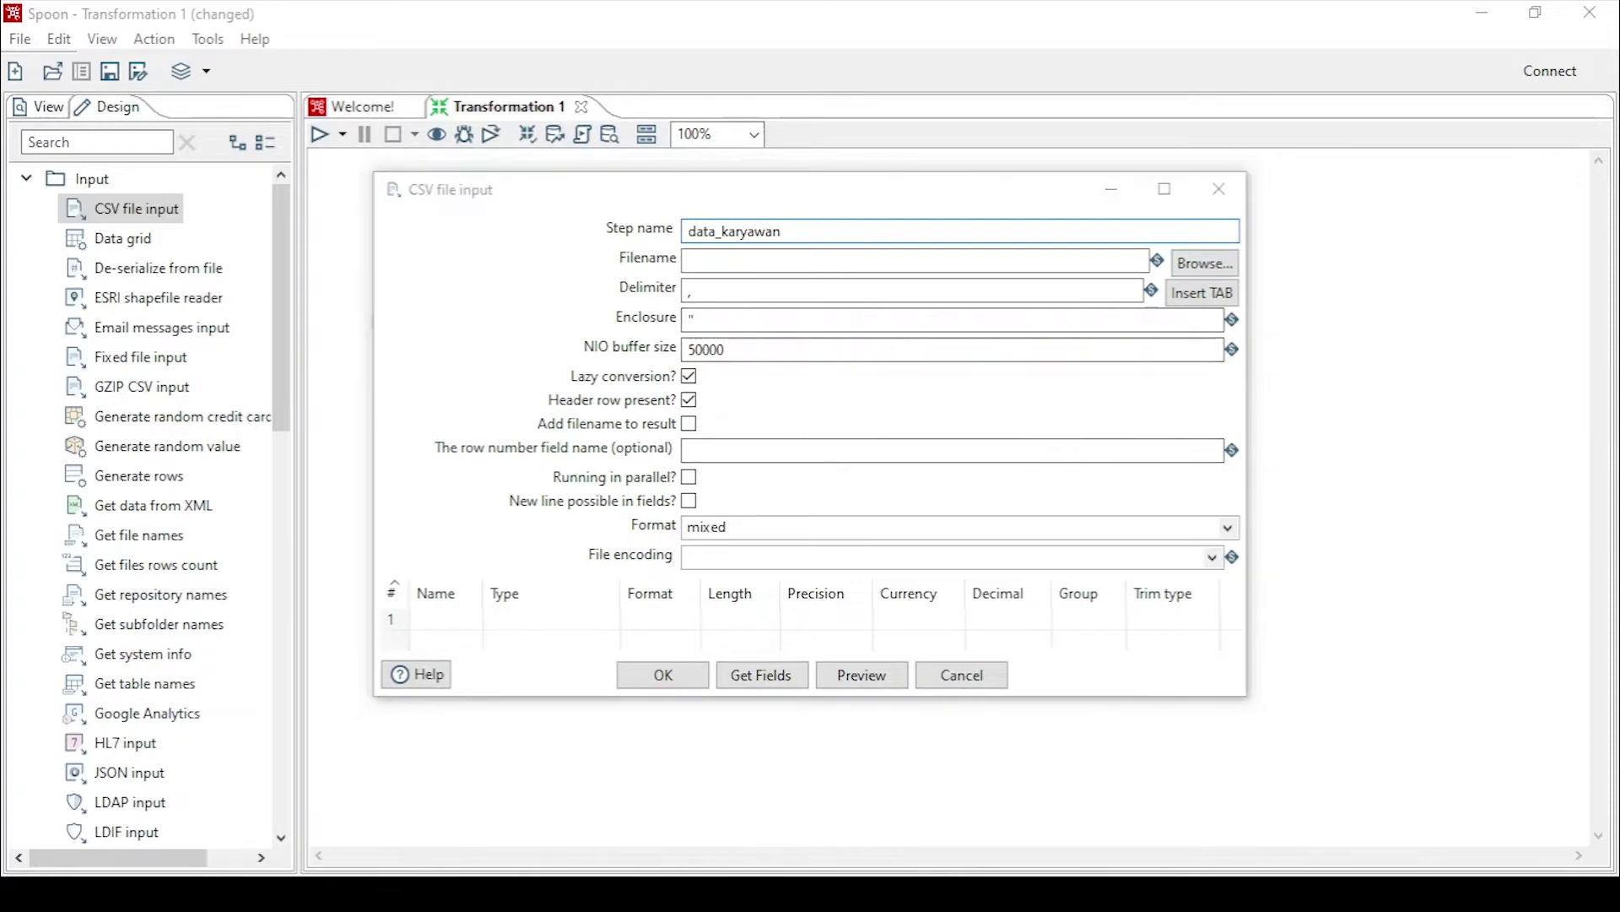
left_click(300, 816)
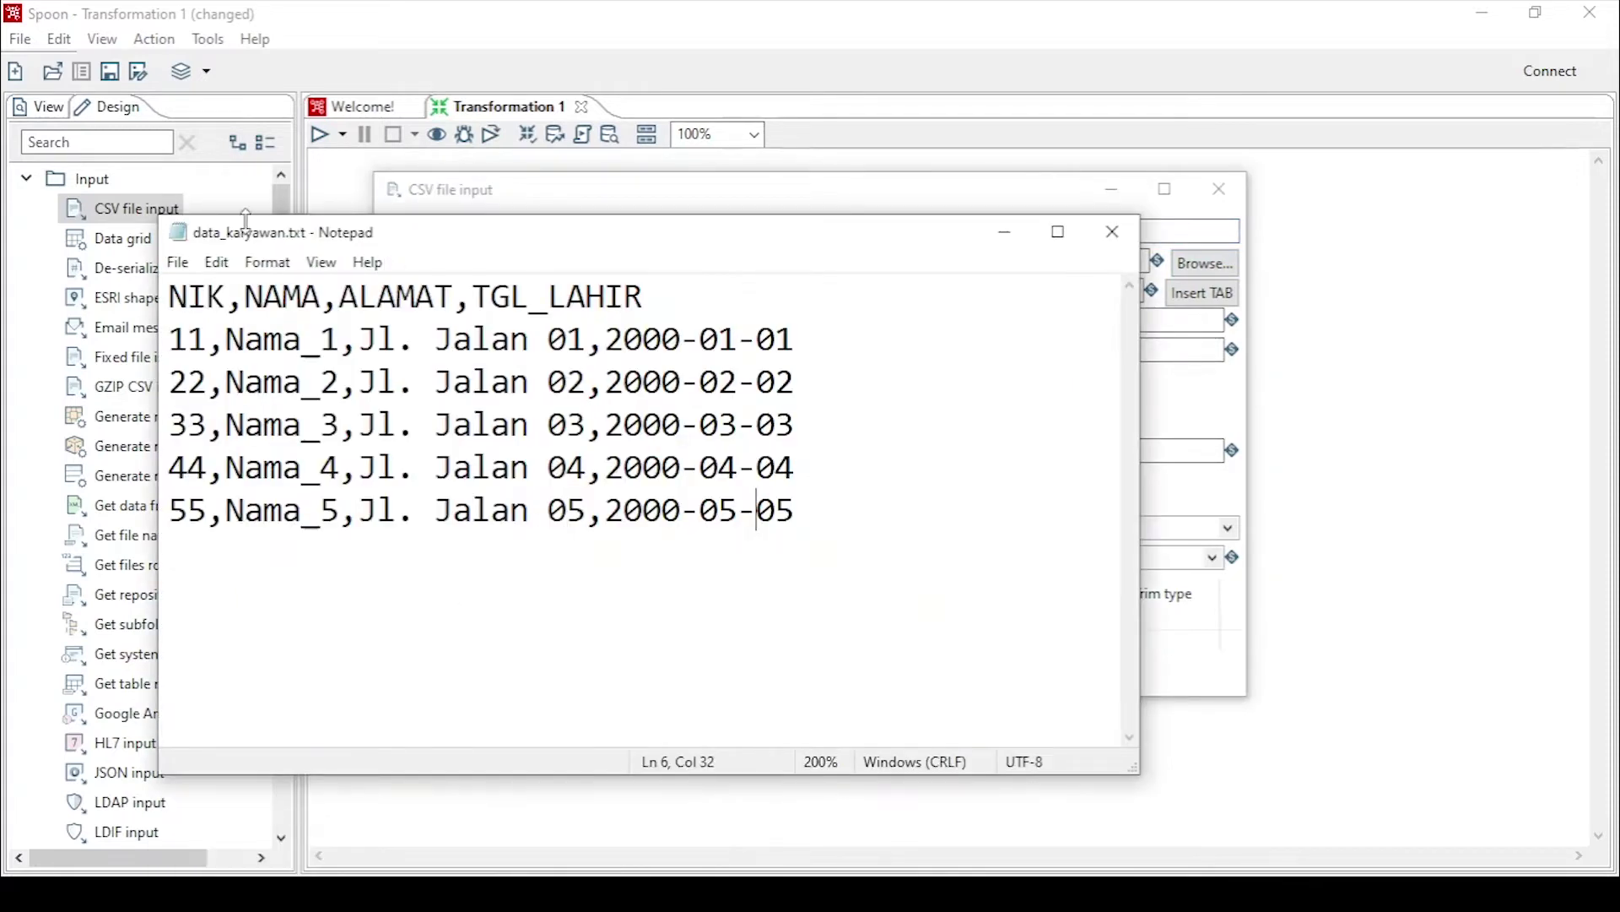
left_click(923, 193)
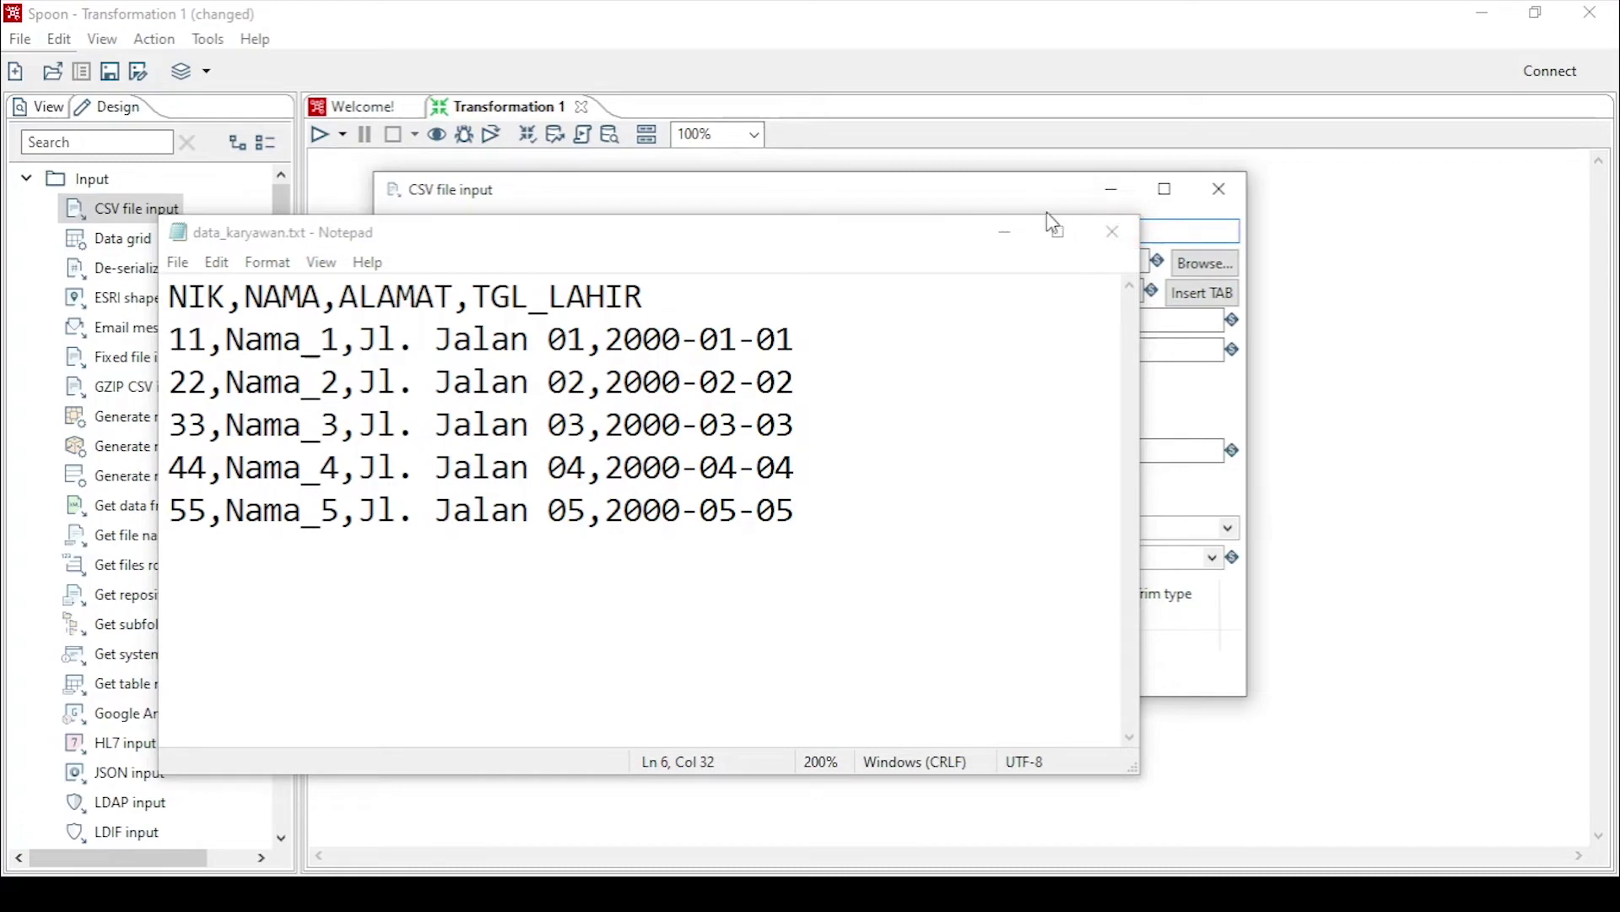
left_click(1005, 233)
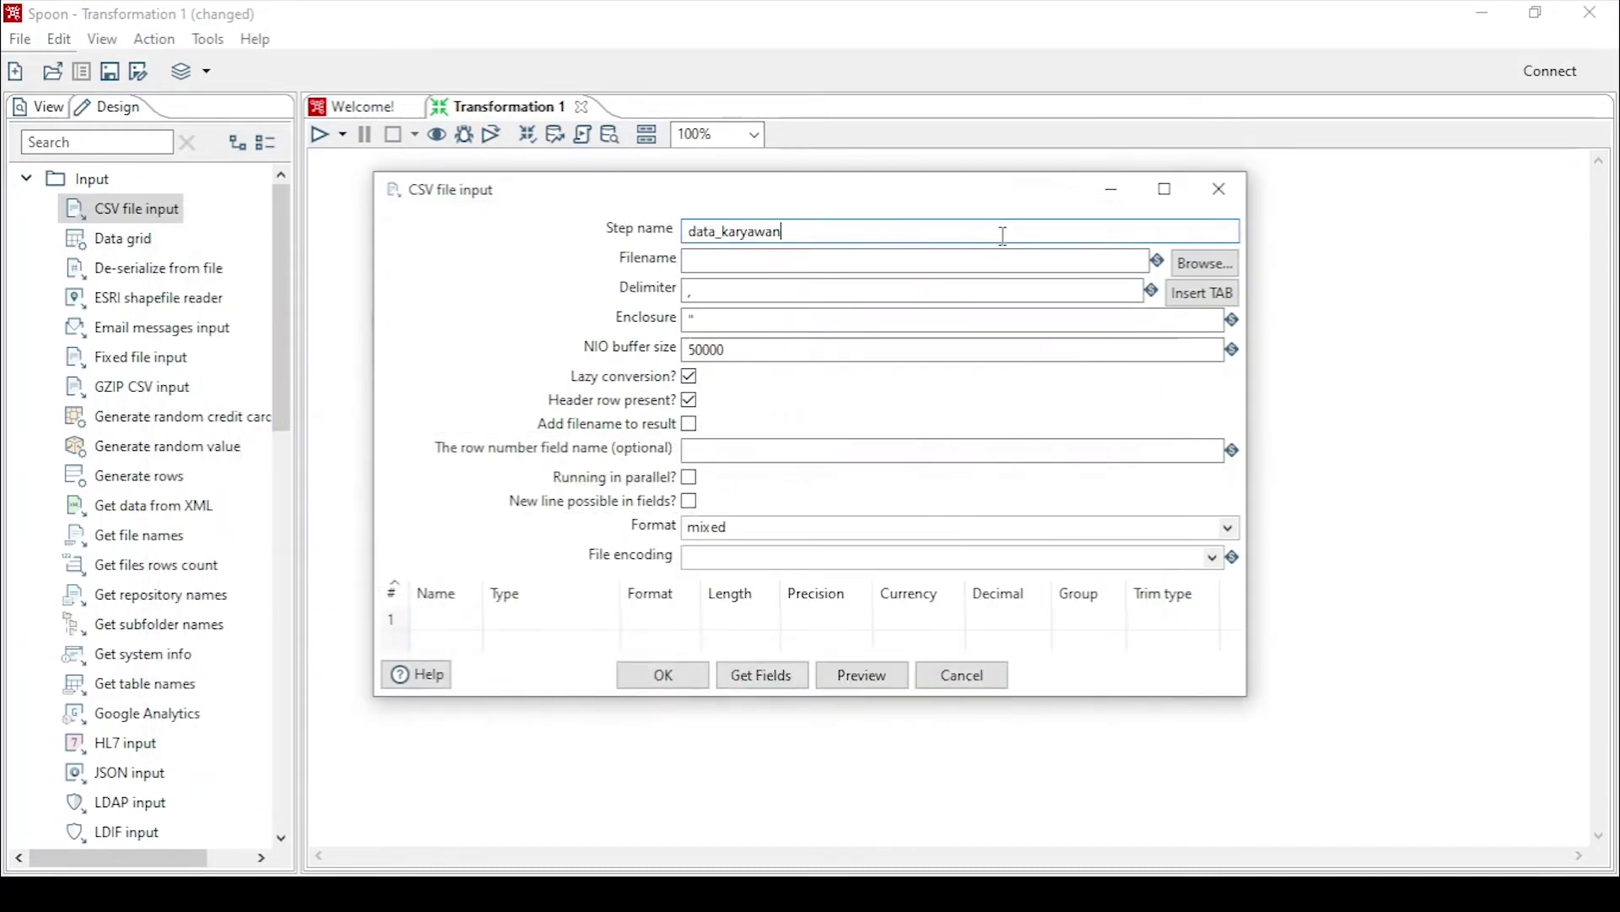
Step: Set the CSV input's source file to C:\Users\oprekilmukomputer\Documents\Pentaho\data_karyawan.txt
left_click(1205, 266)
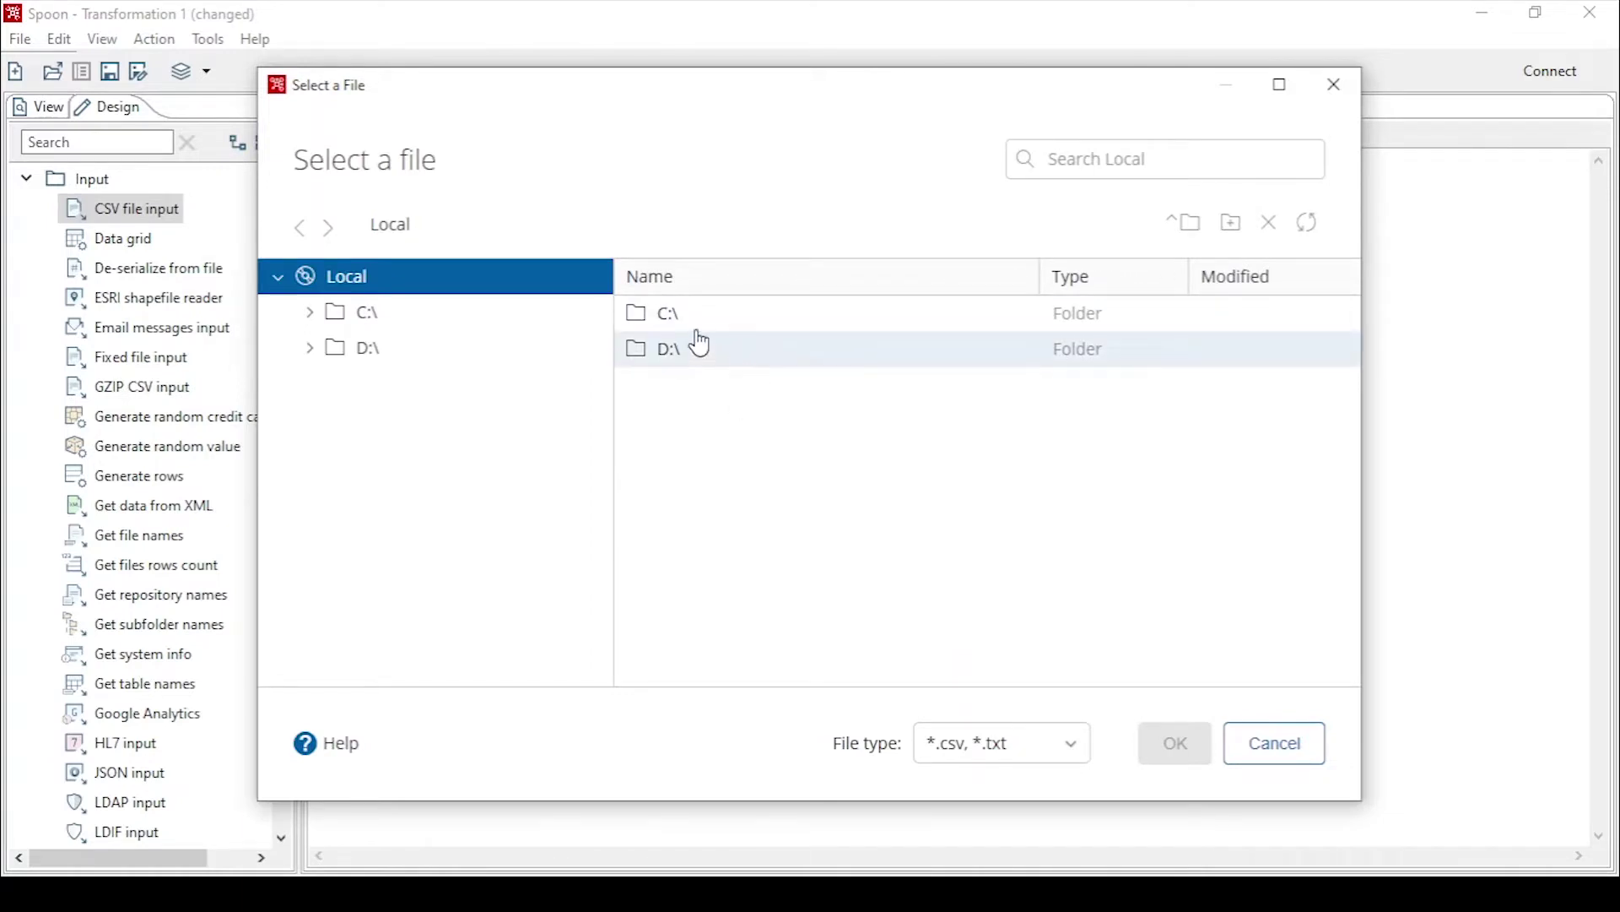
double_click(656, 335)
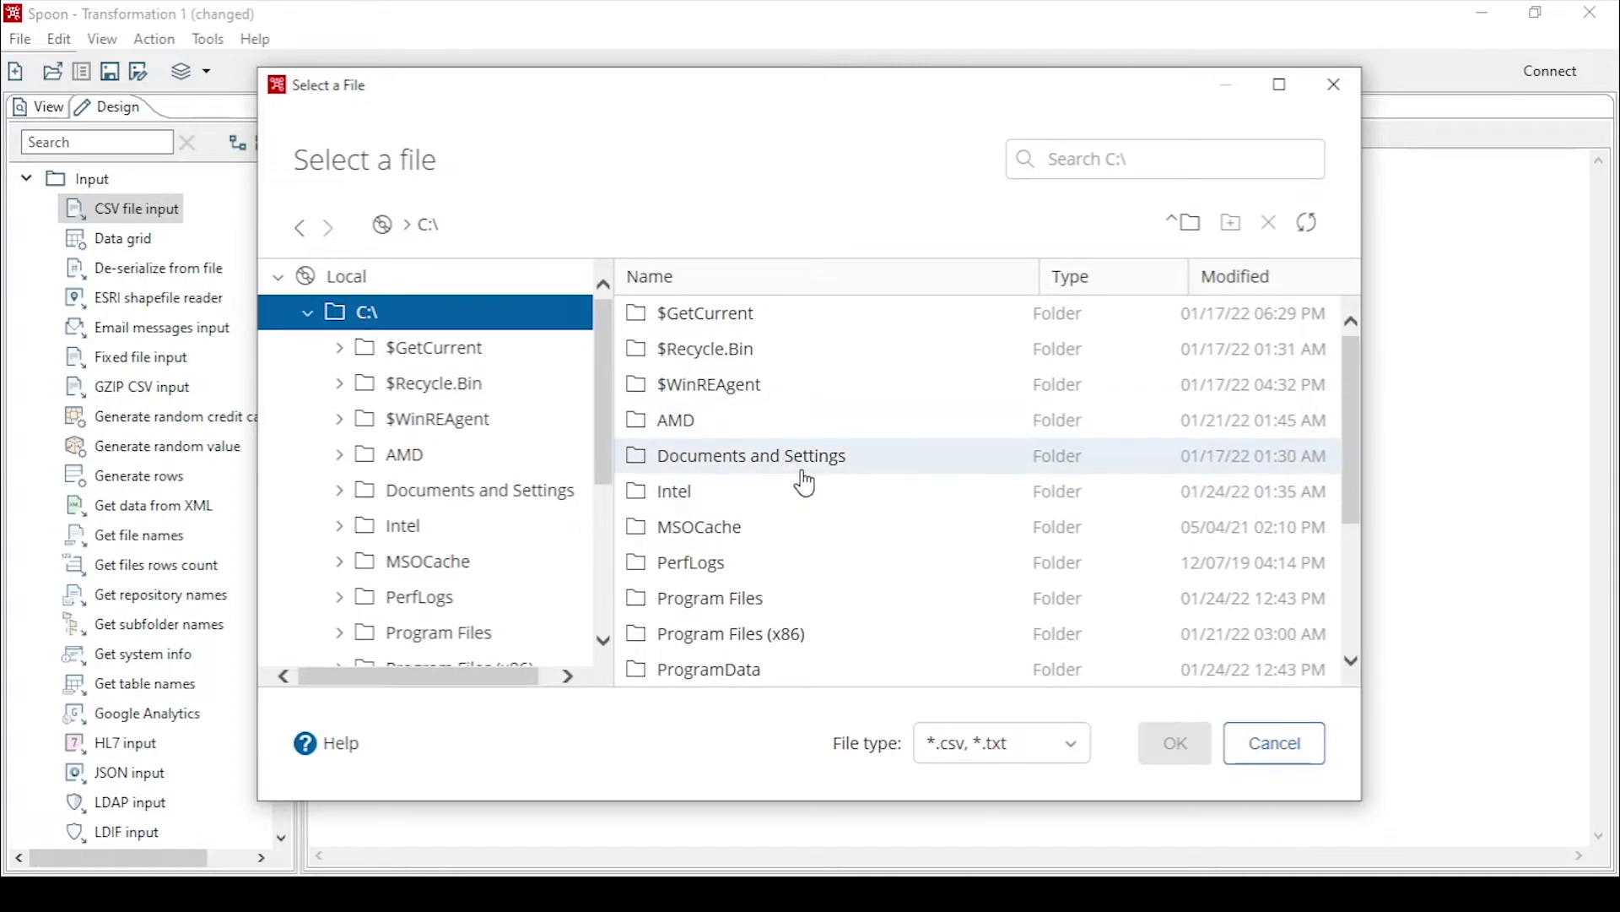
scroll(831, 564, "down", 3)
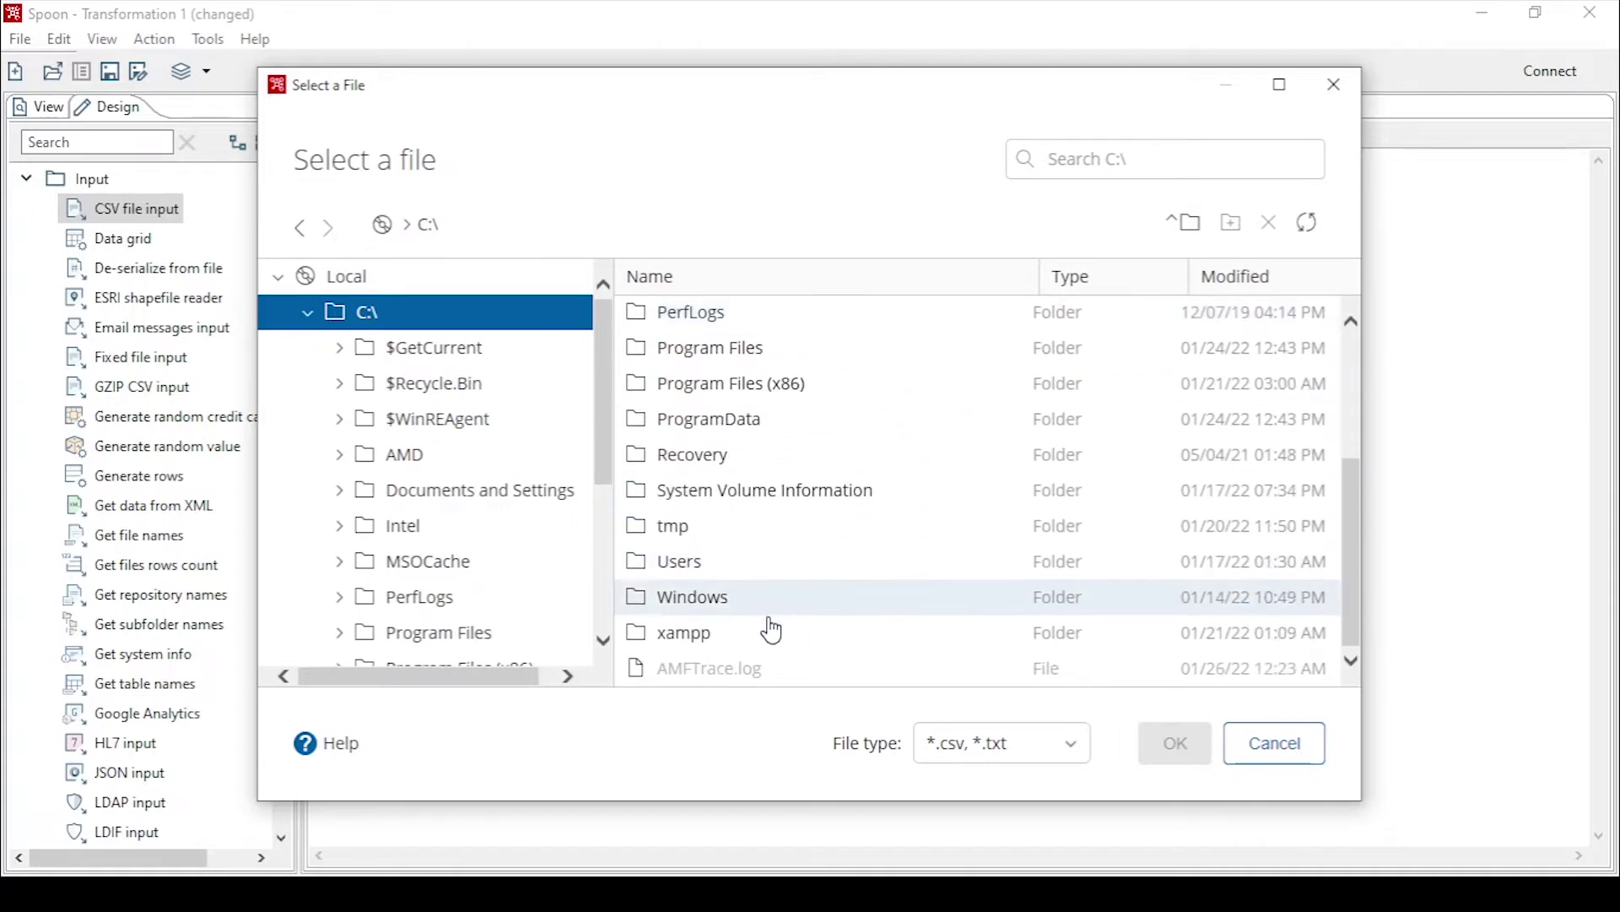
double_click(701, 564)
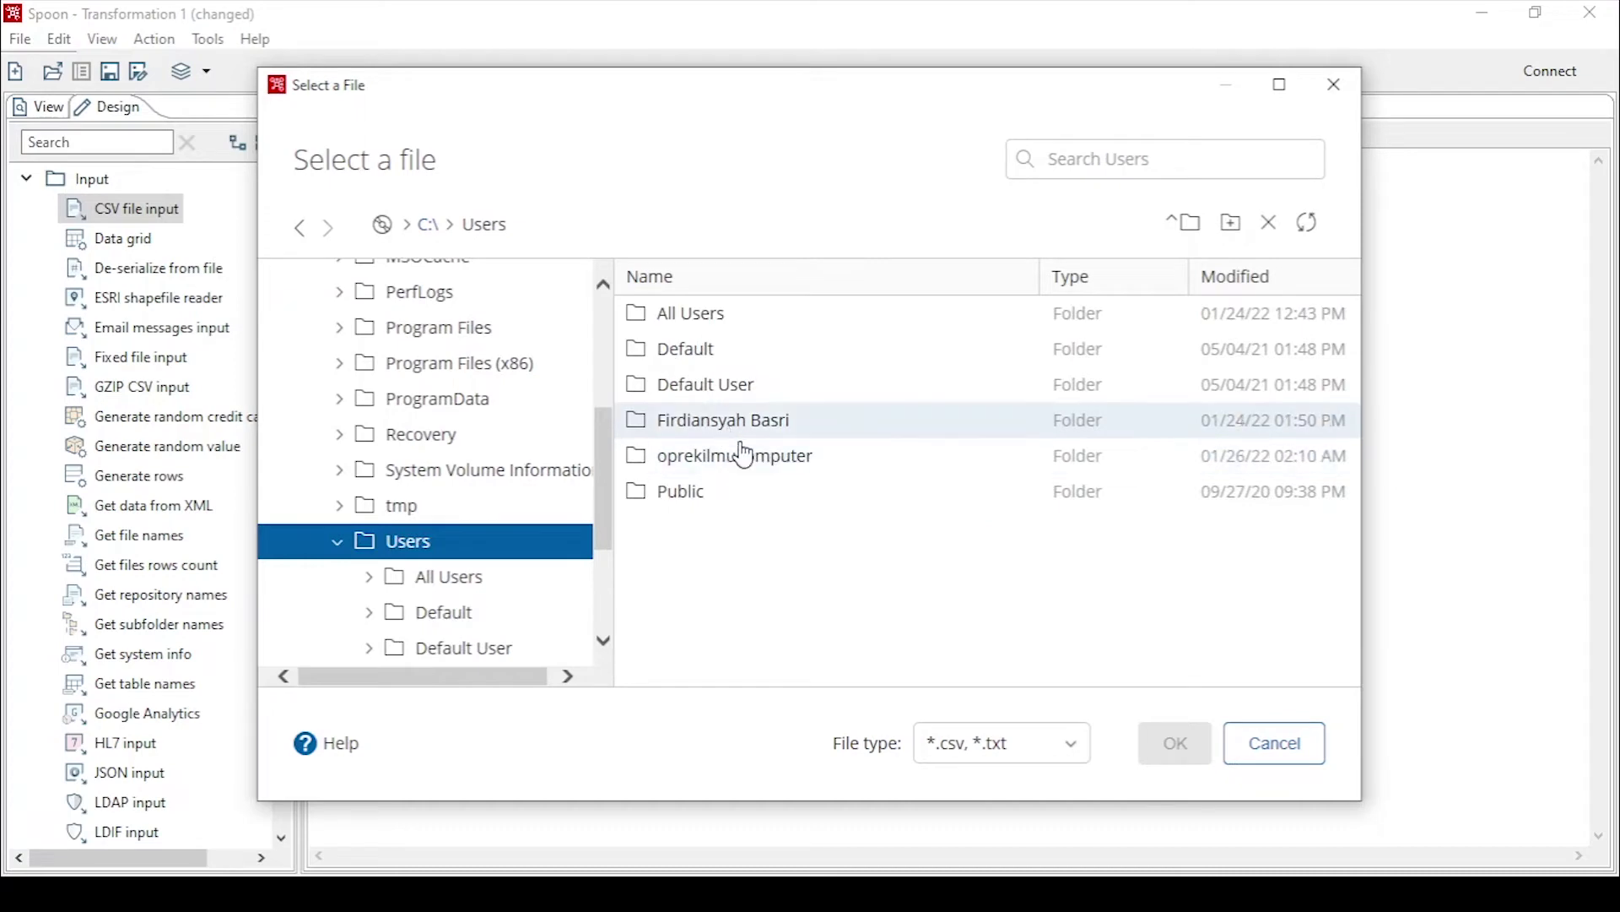
left_click(750, 473)
double_click(750, 472)
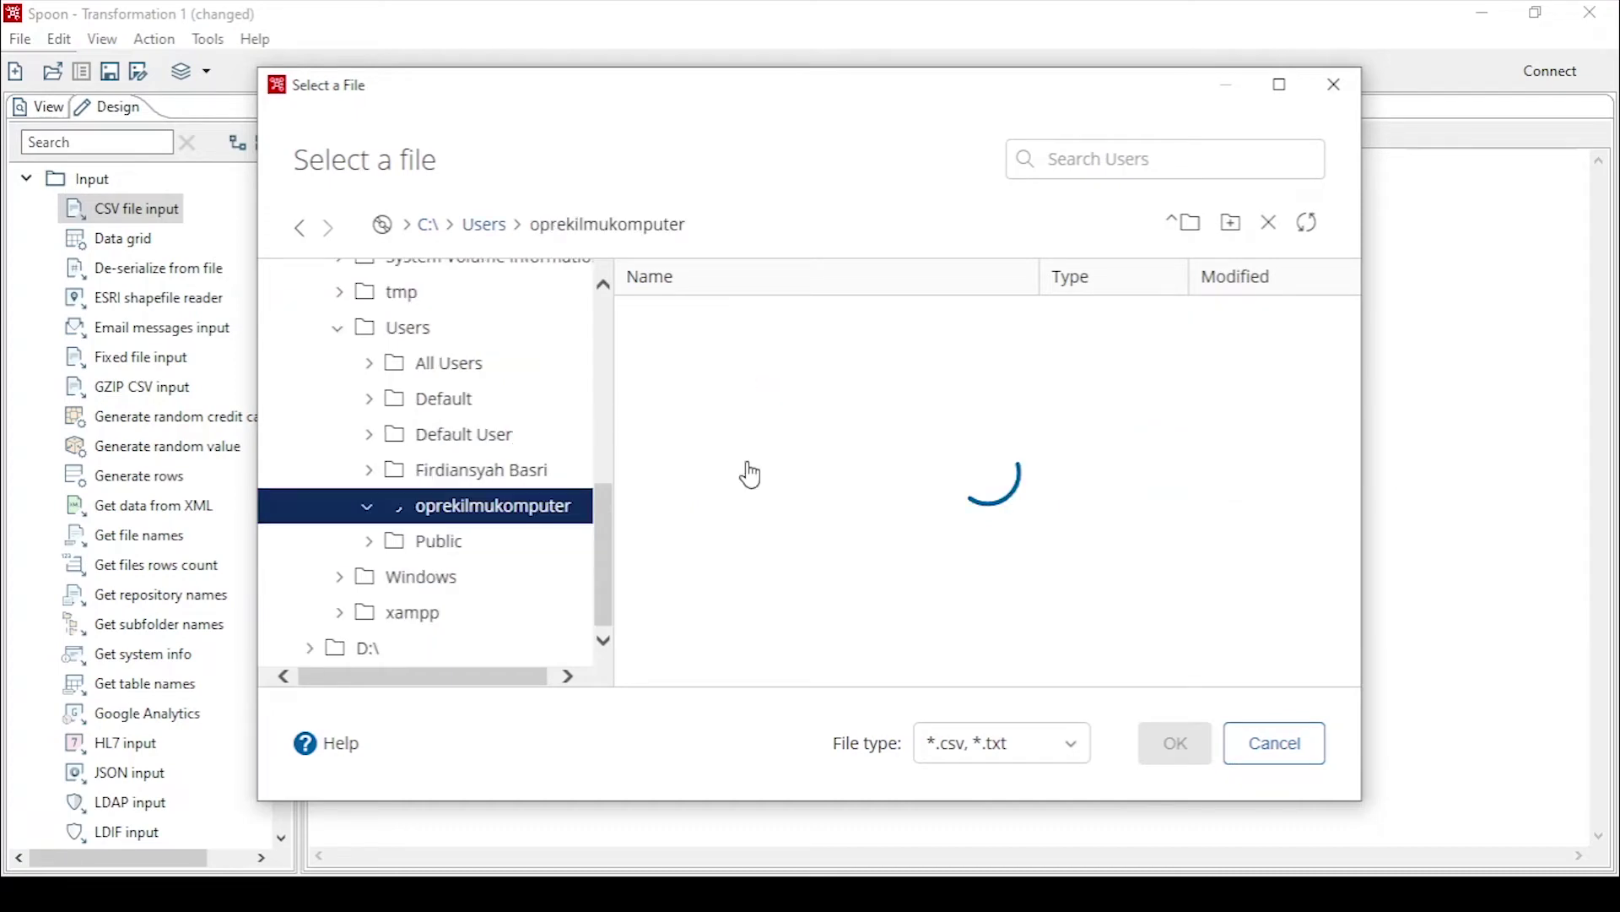
scroll(792, 529, "down", 2)
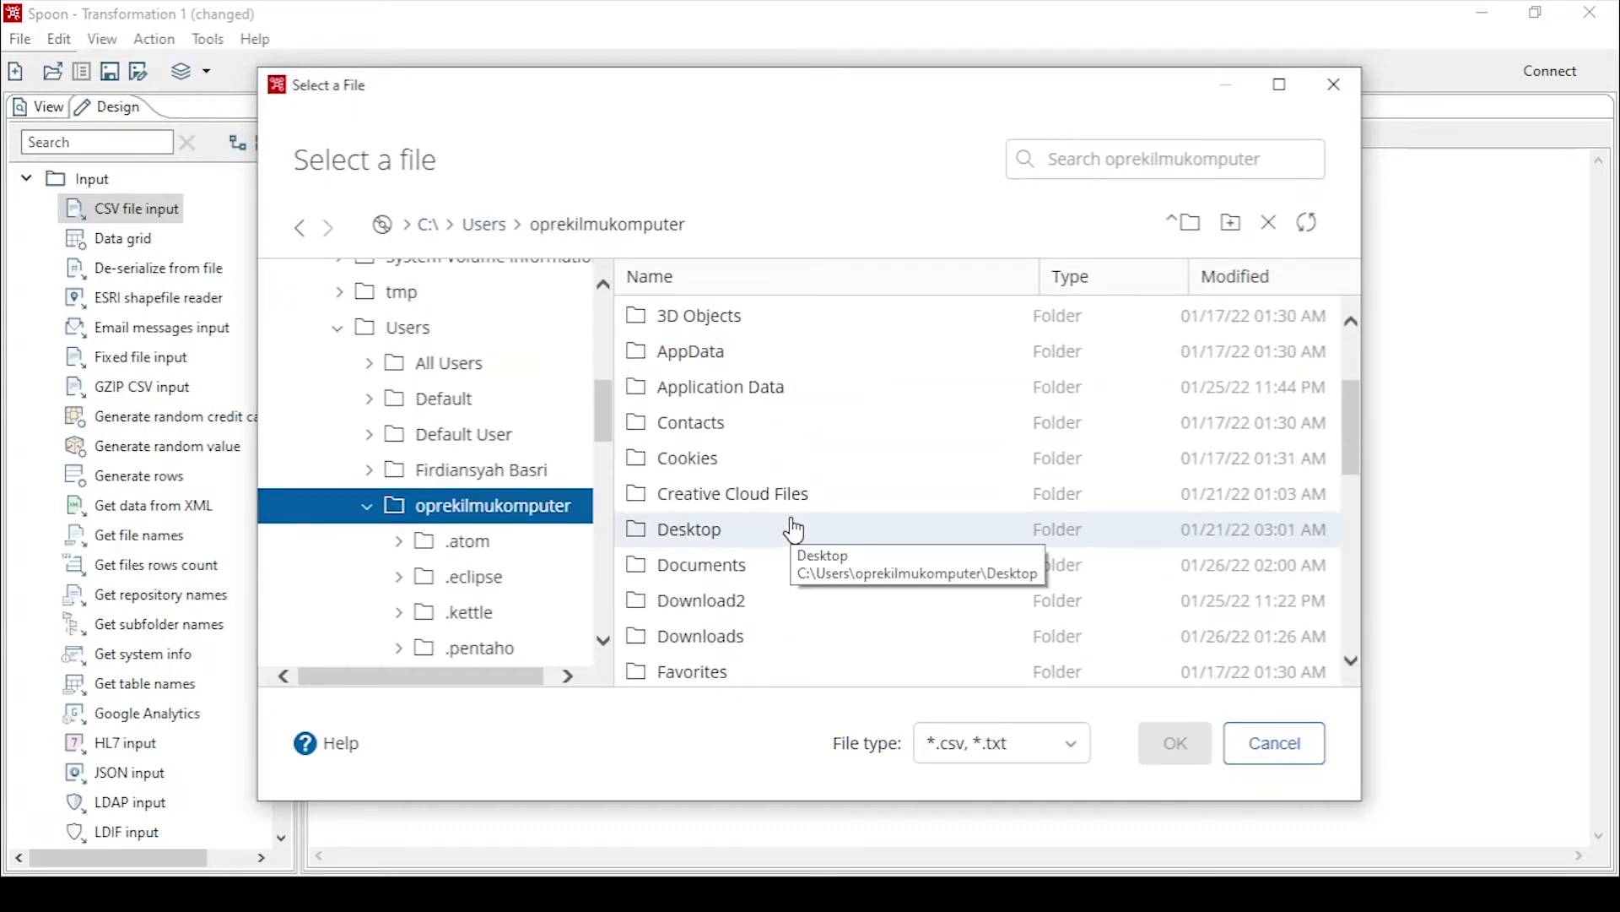
scroll(793, 530, "down", 1)
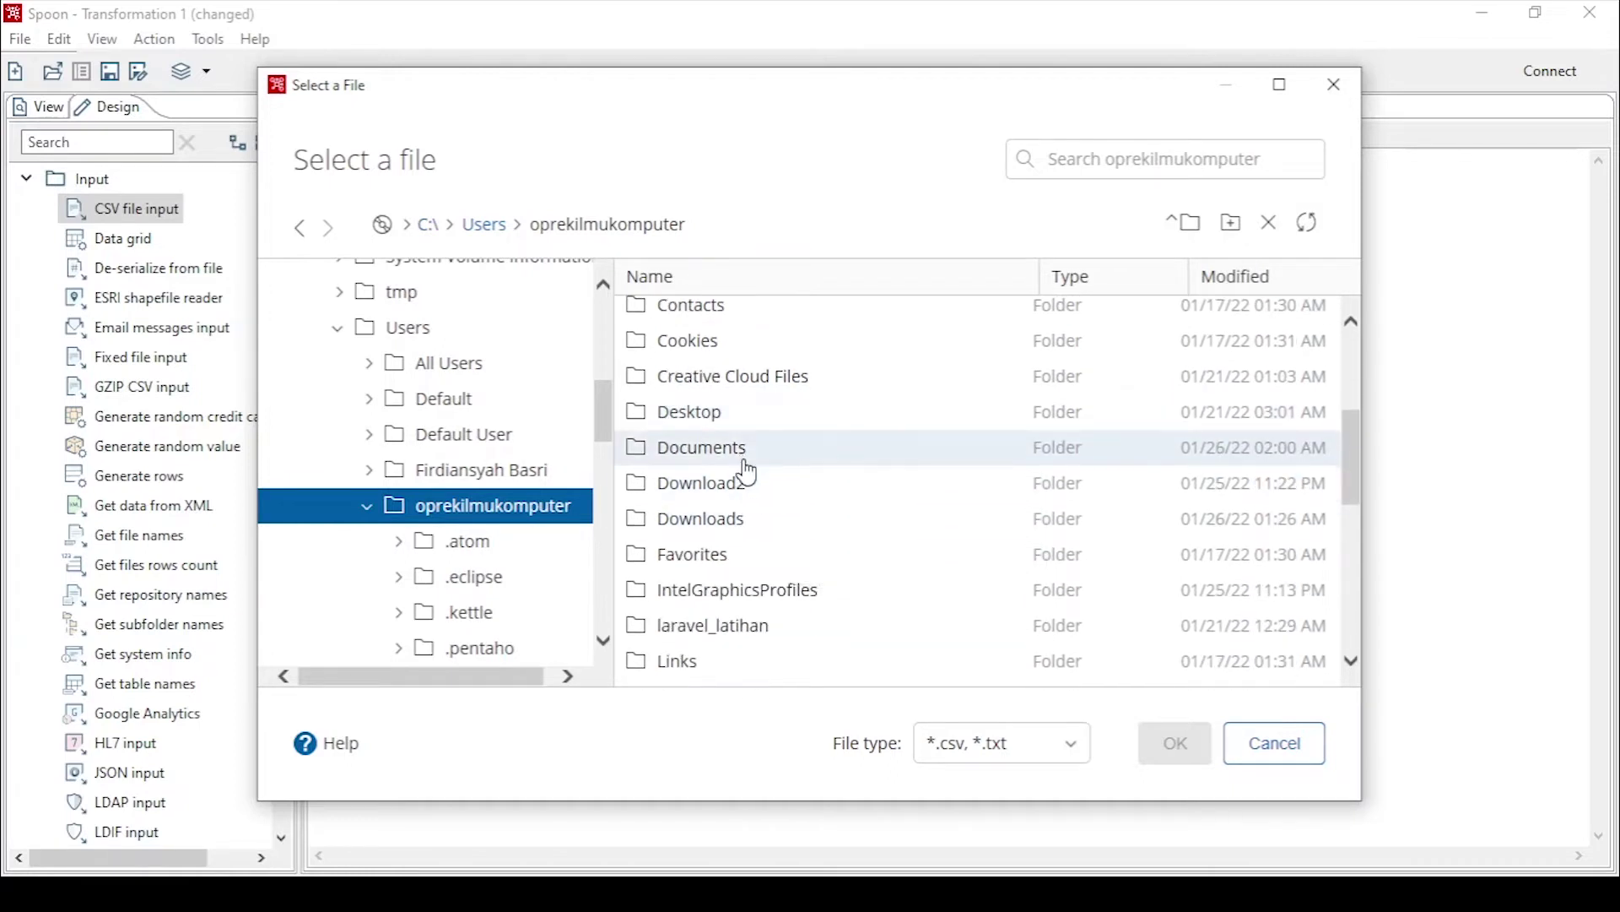
double_click(681, 452)
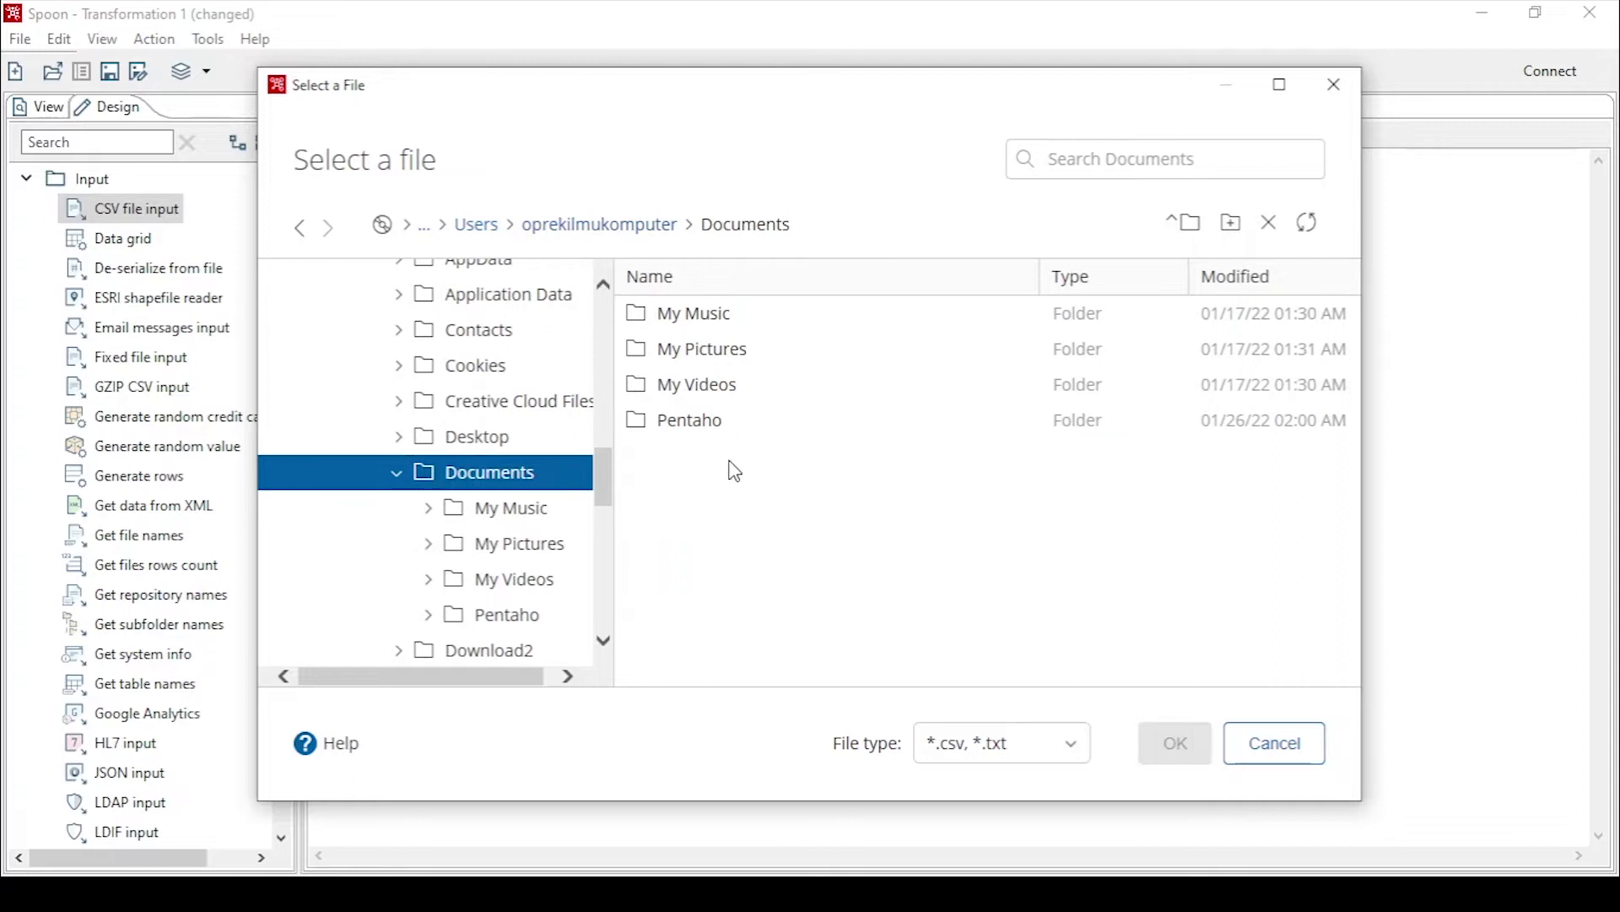
double_click(700, 420)
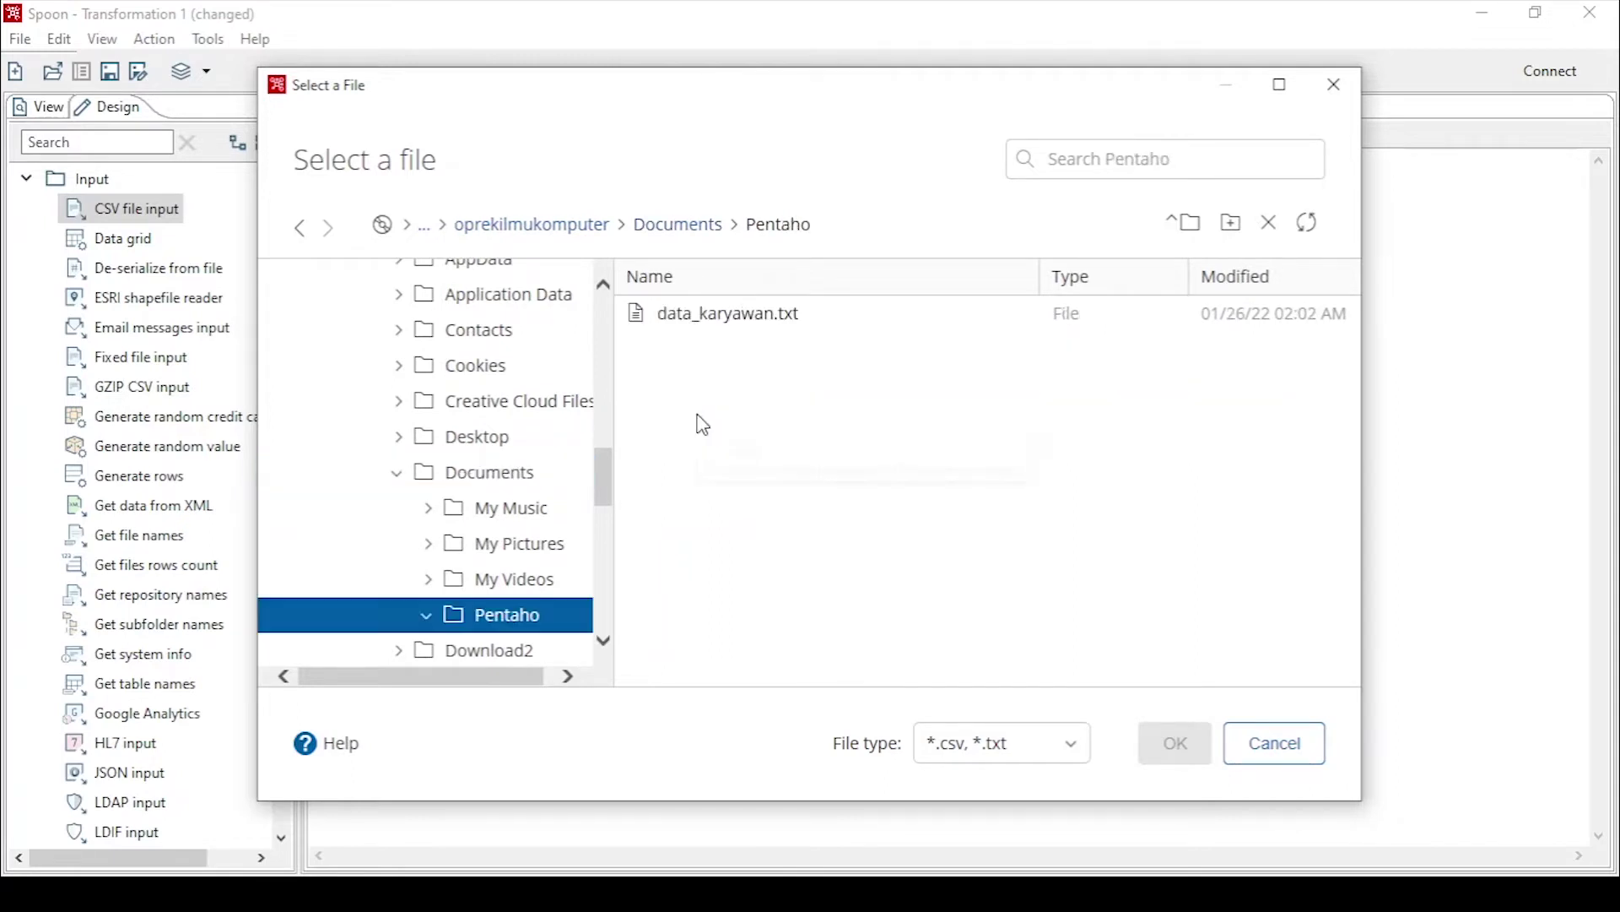
left_click(720, 329)
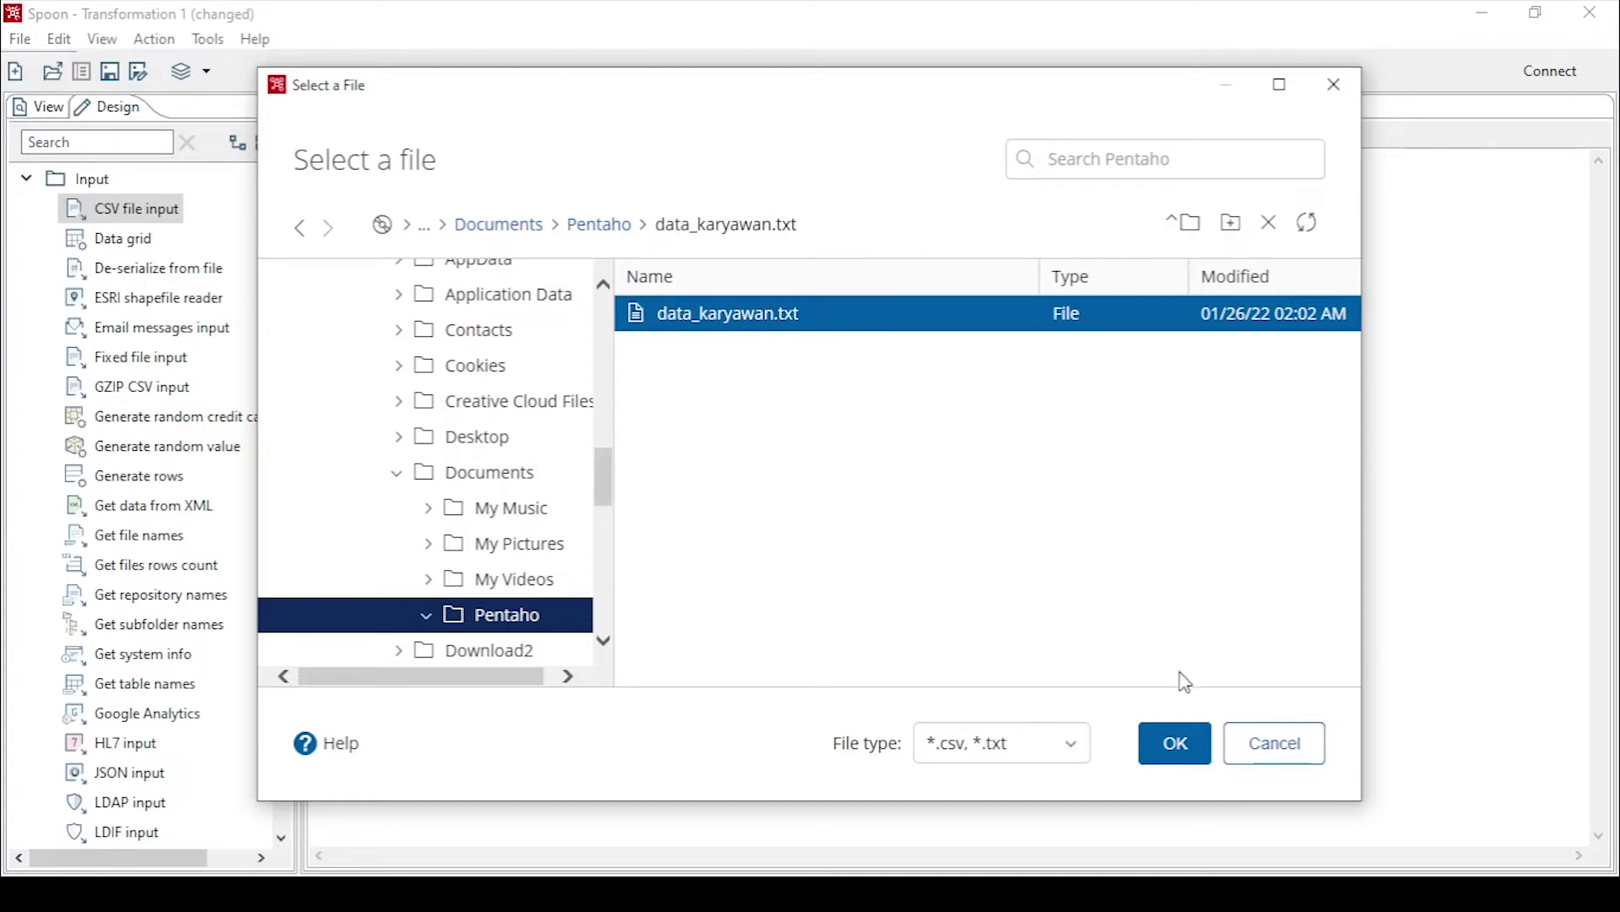
left_click(1177, 747)
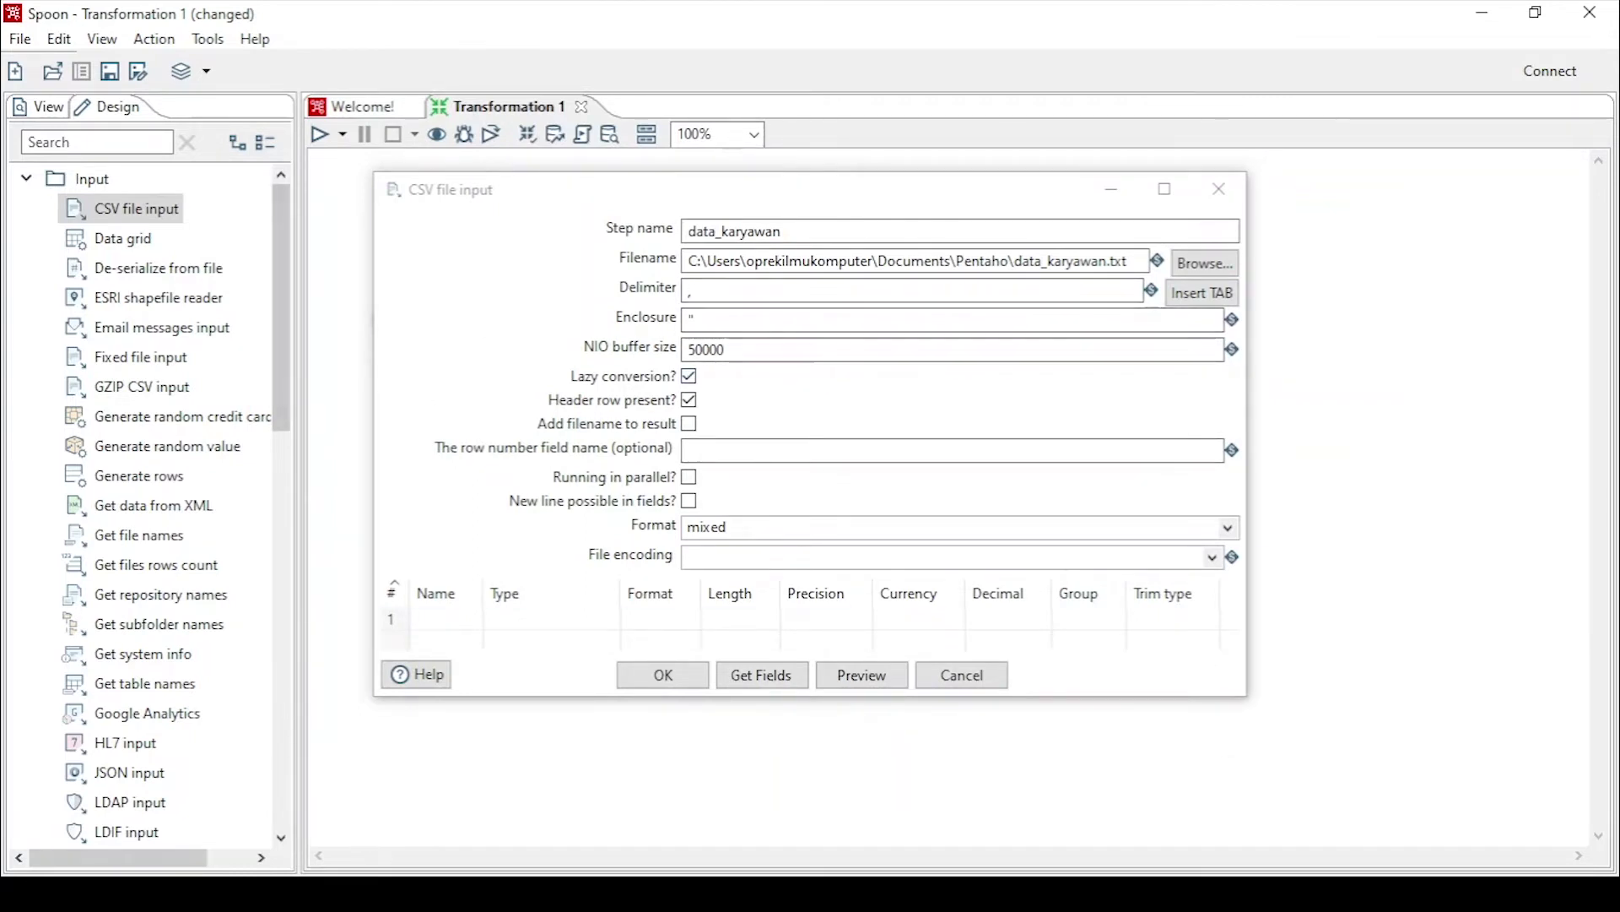
Step: Check the separator used in data_karyawan.txt against the CSV input's delimiter setting
left_click(306, 810)
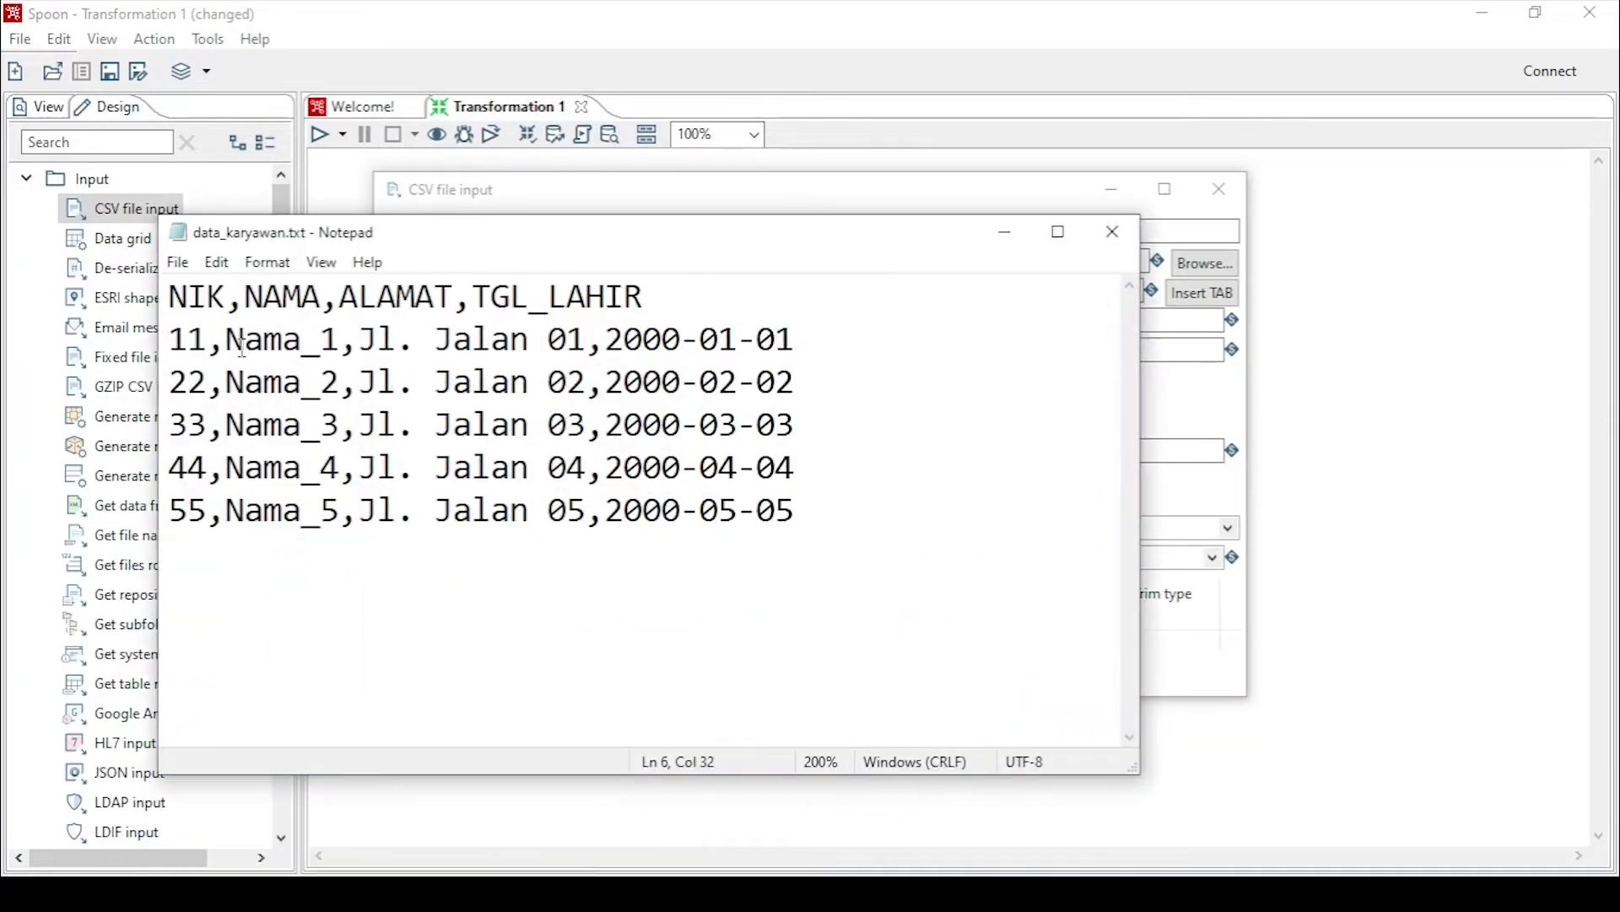
left_click(1006, 231)
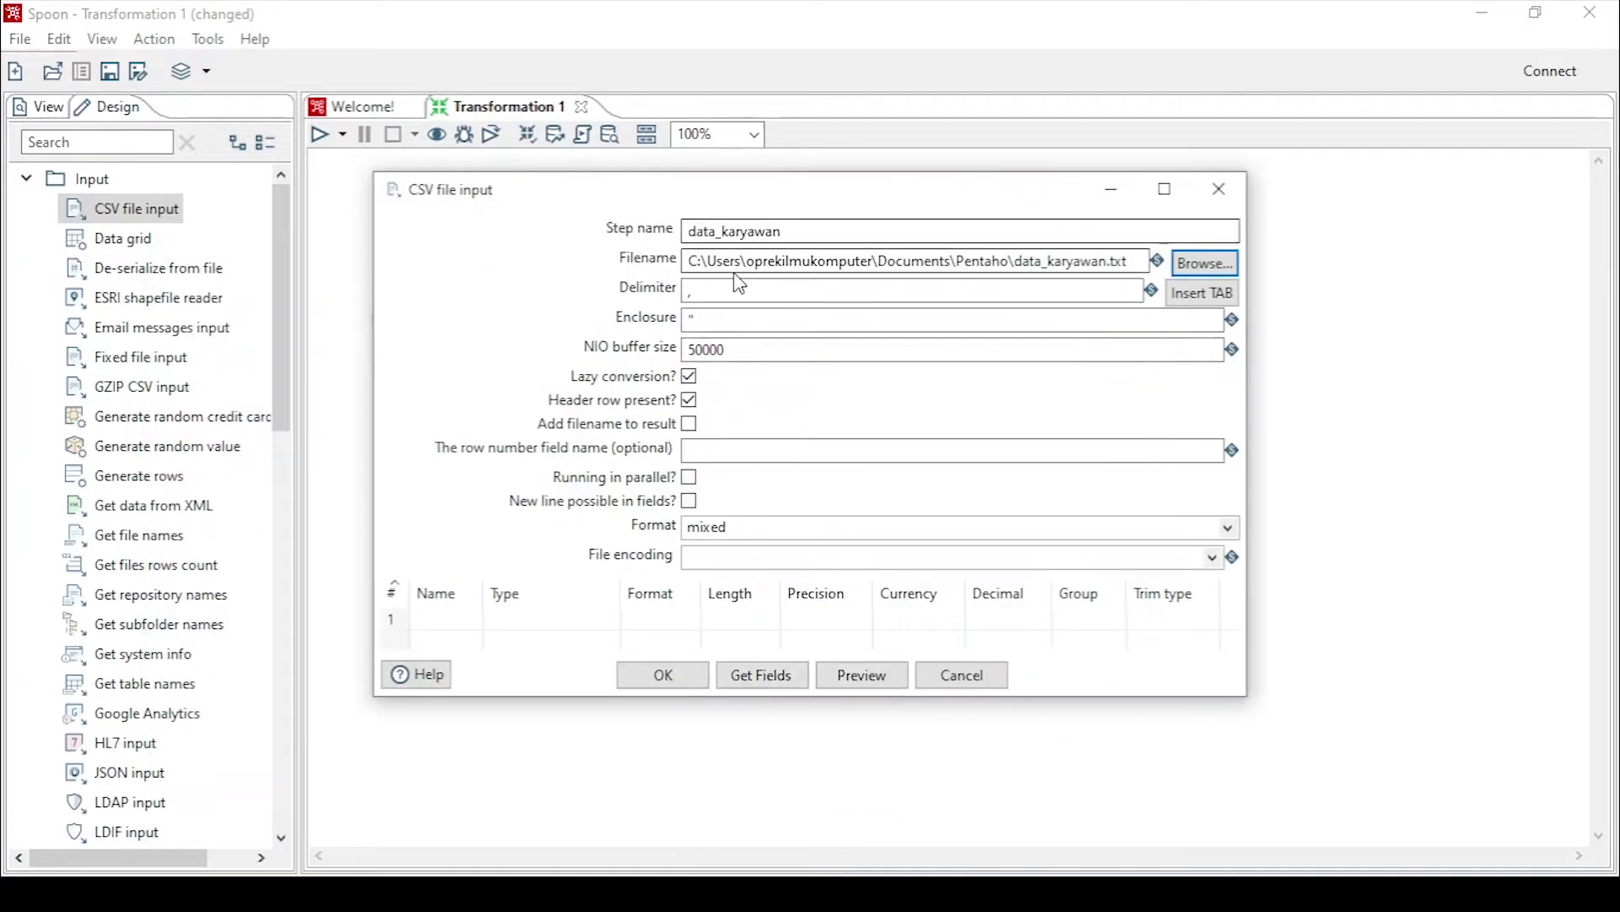
left_click(724, 293)
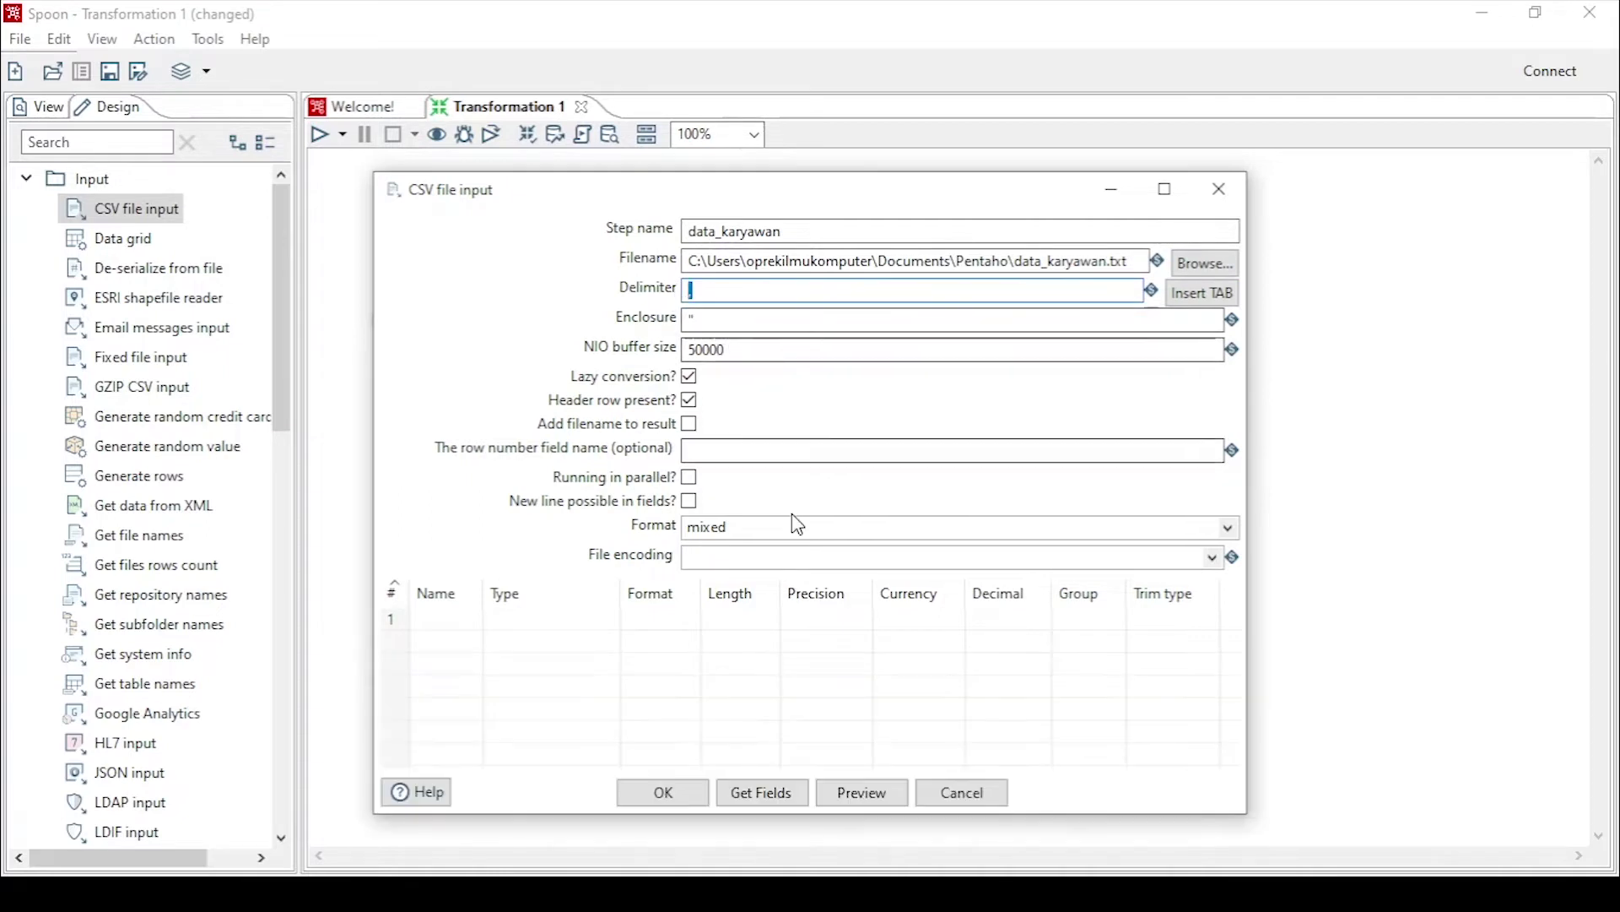
Step: Preview up to 1000 rows of the data_karyawan input step, closing the preview when done
left_click_drag(774, 203, 811, 108)
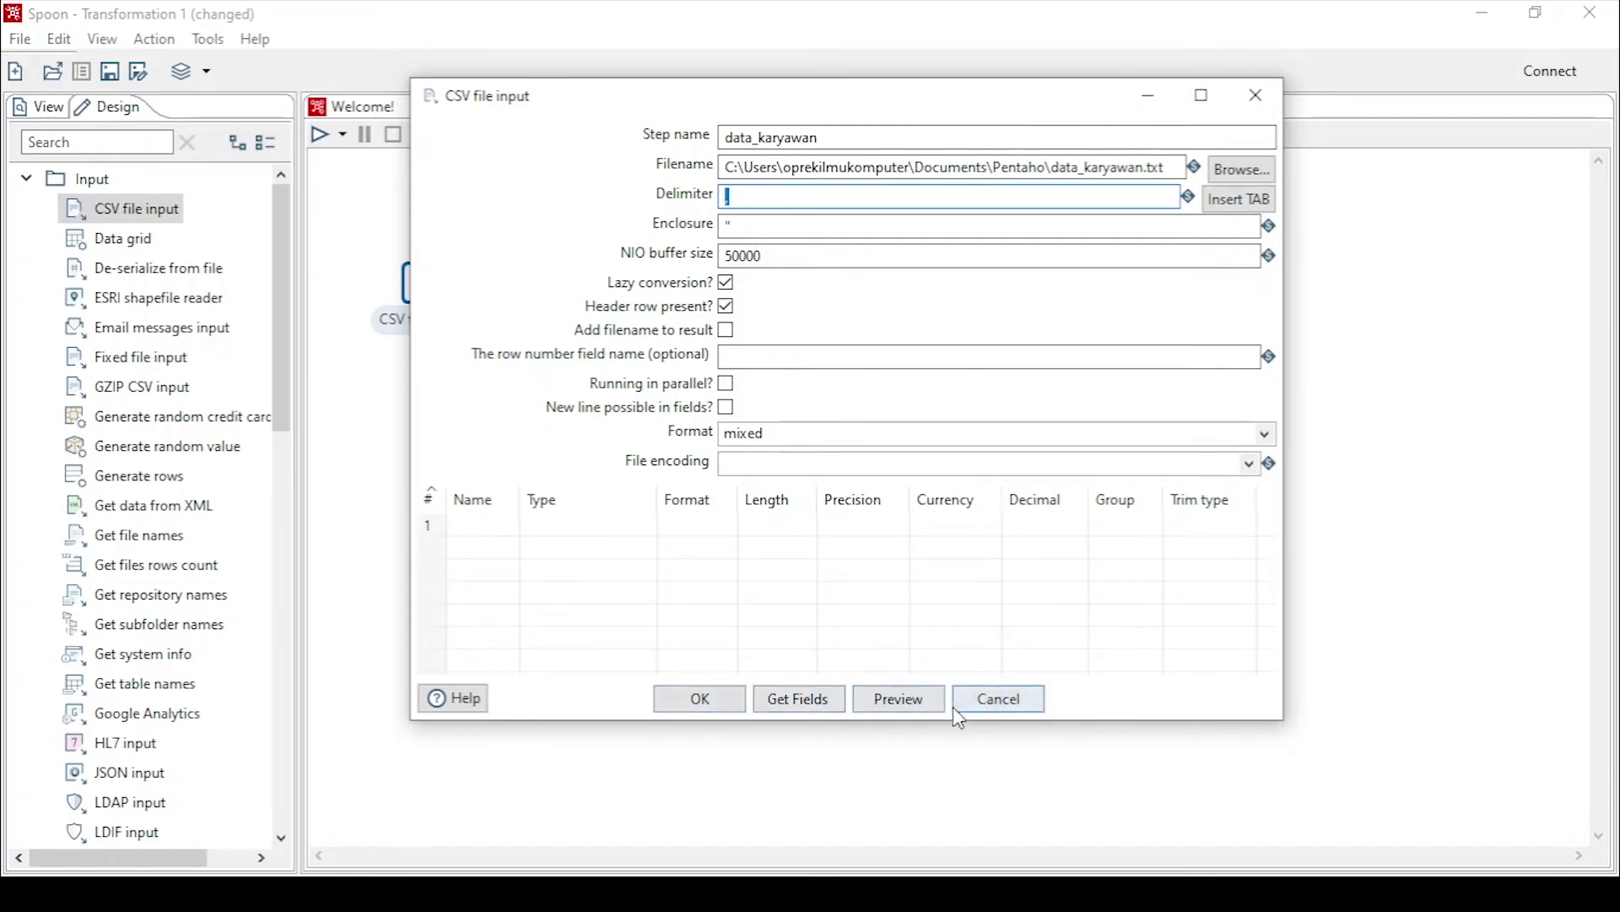
left_click(898, 699)
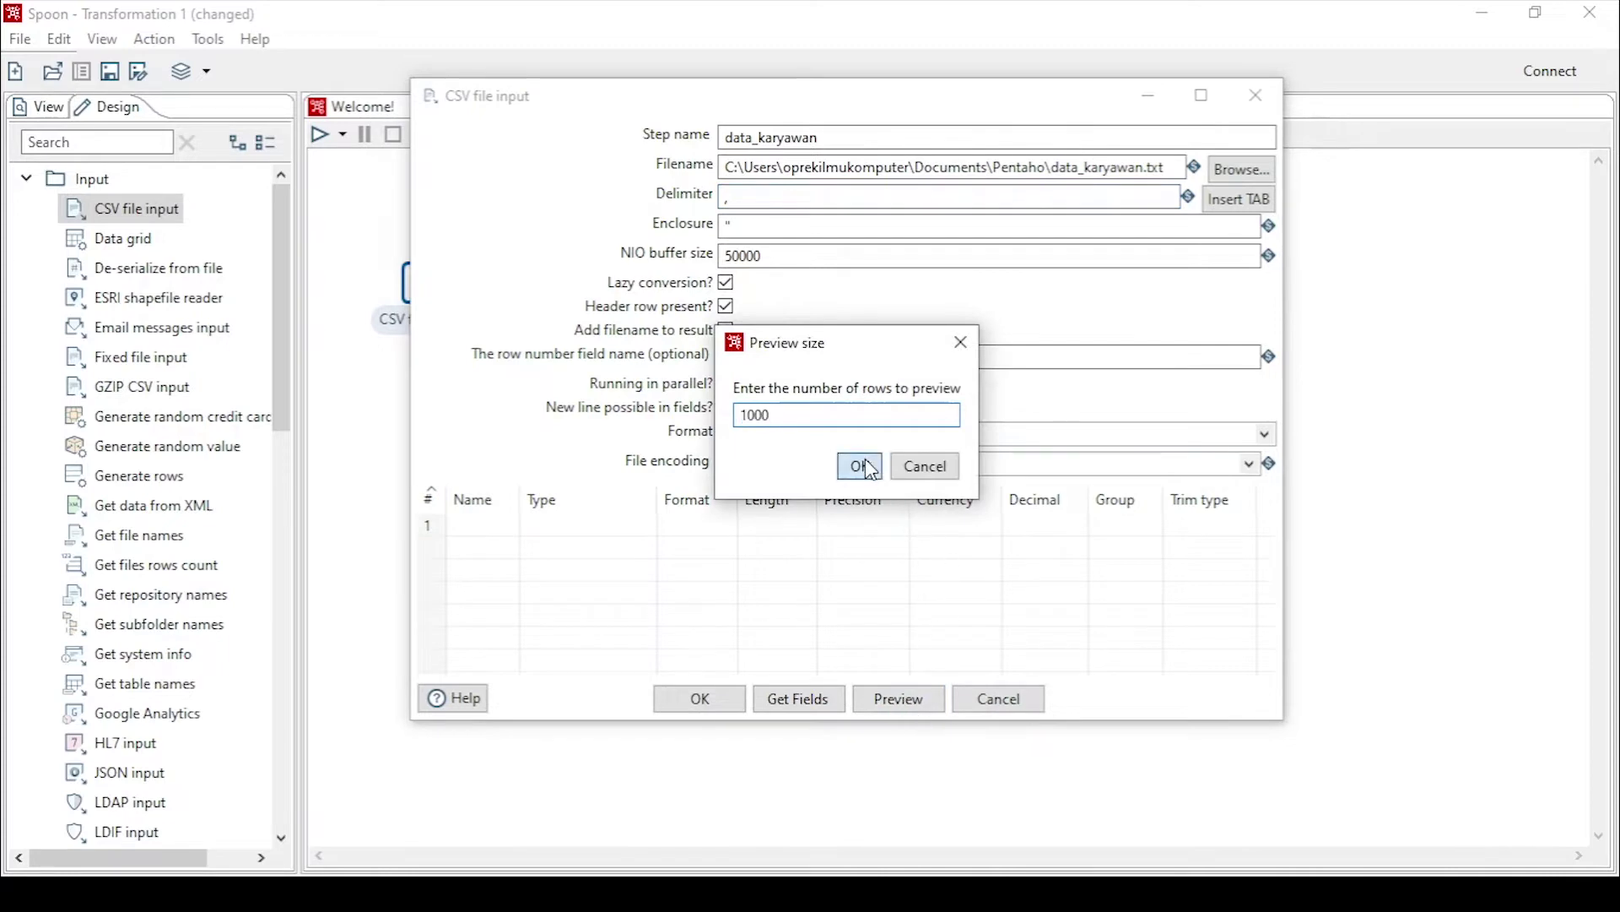
left_click(858, 465)
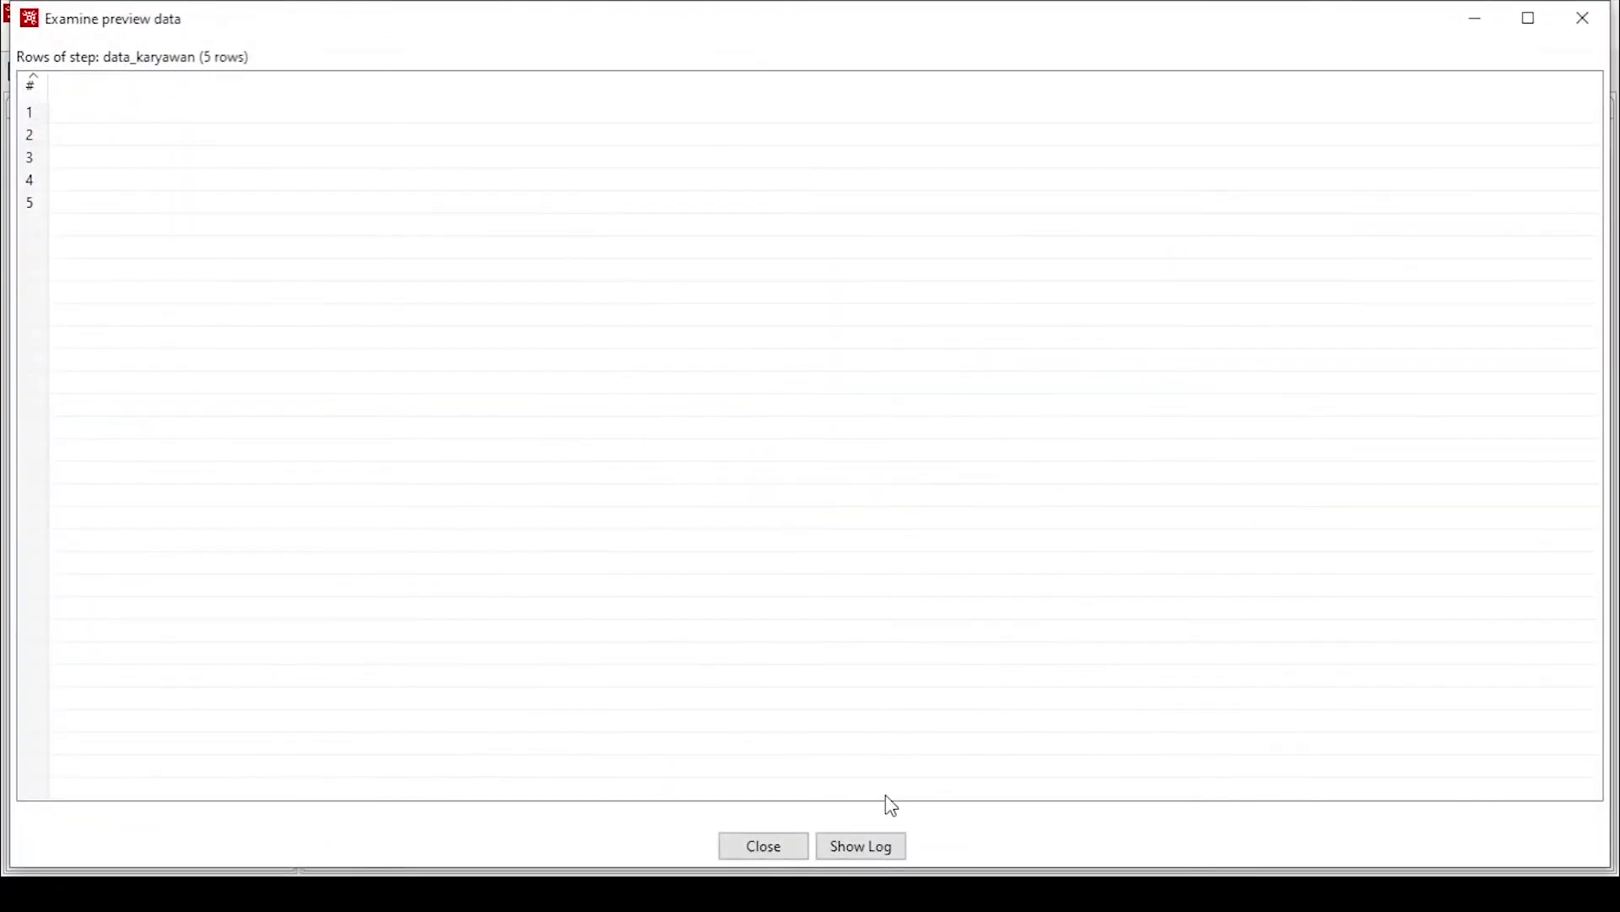
left_click(749, 847)
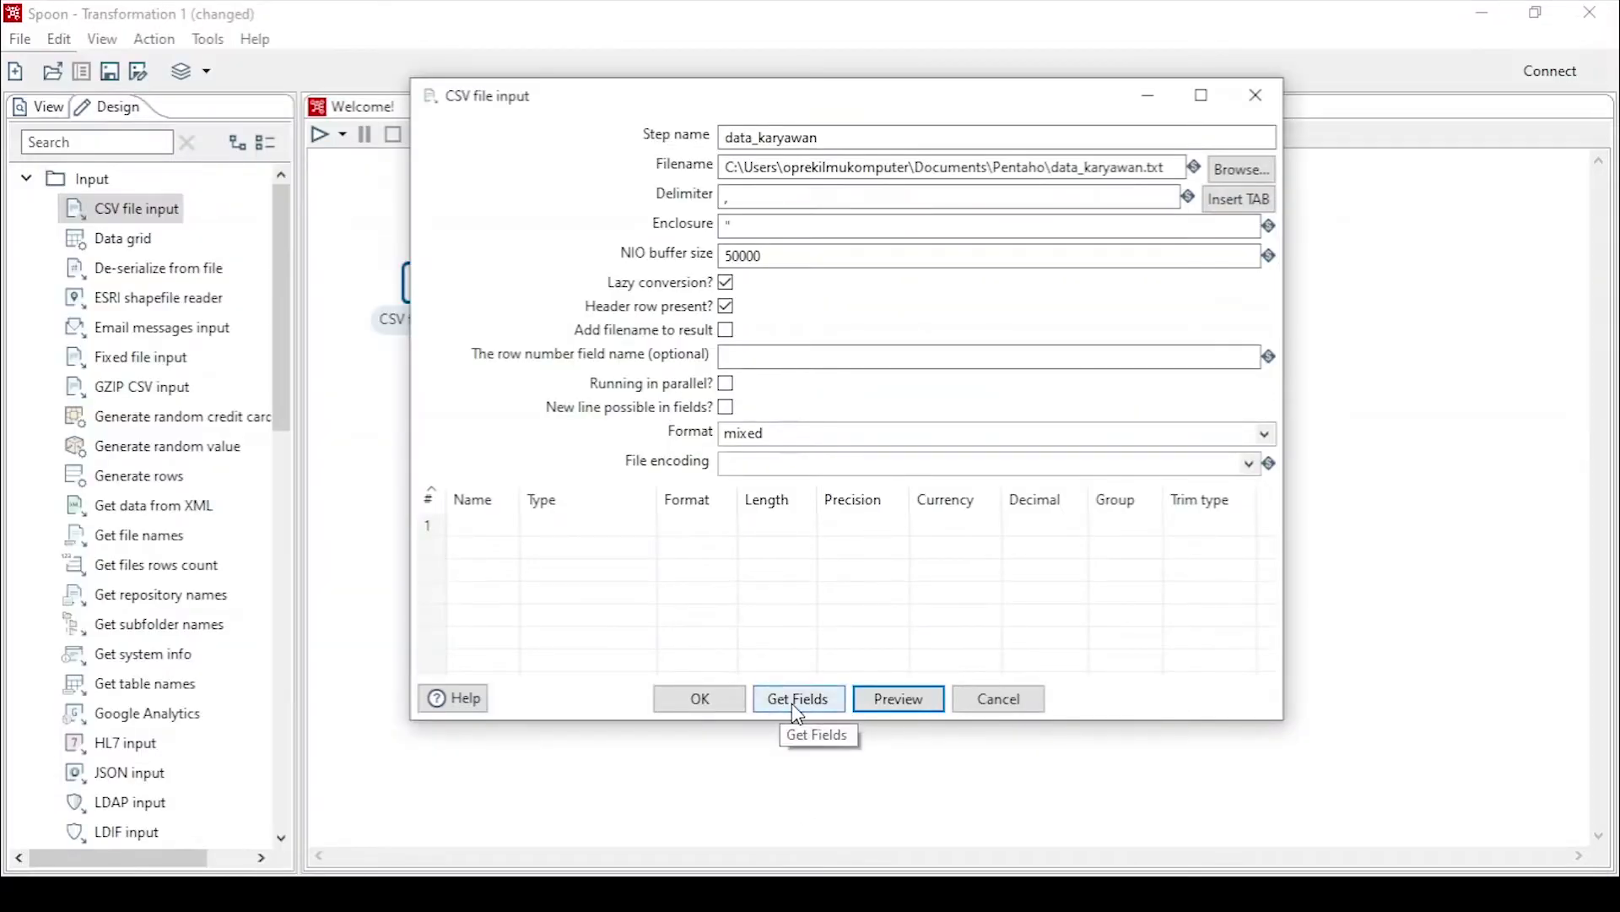
Step: Fill the CSV input's field list from the source file, accepting the default number of sample lines
left_click(798, 700)
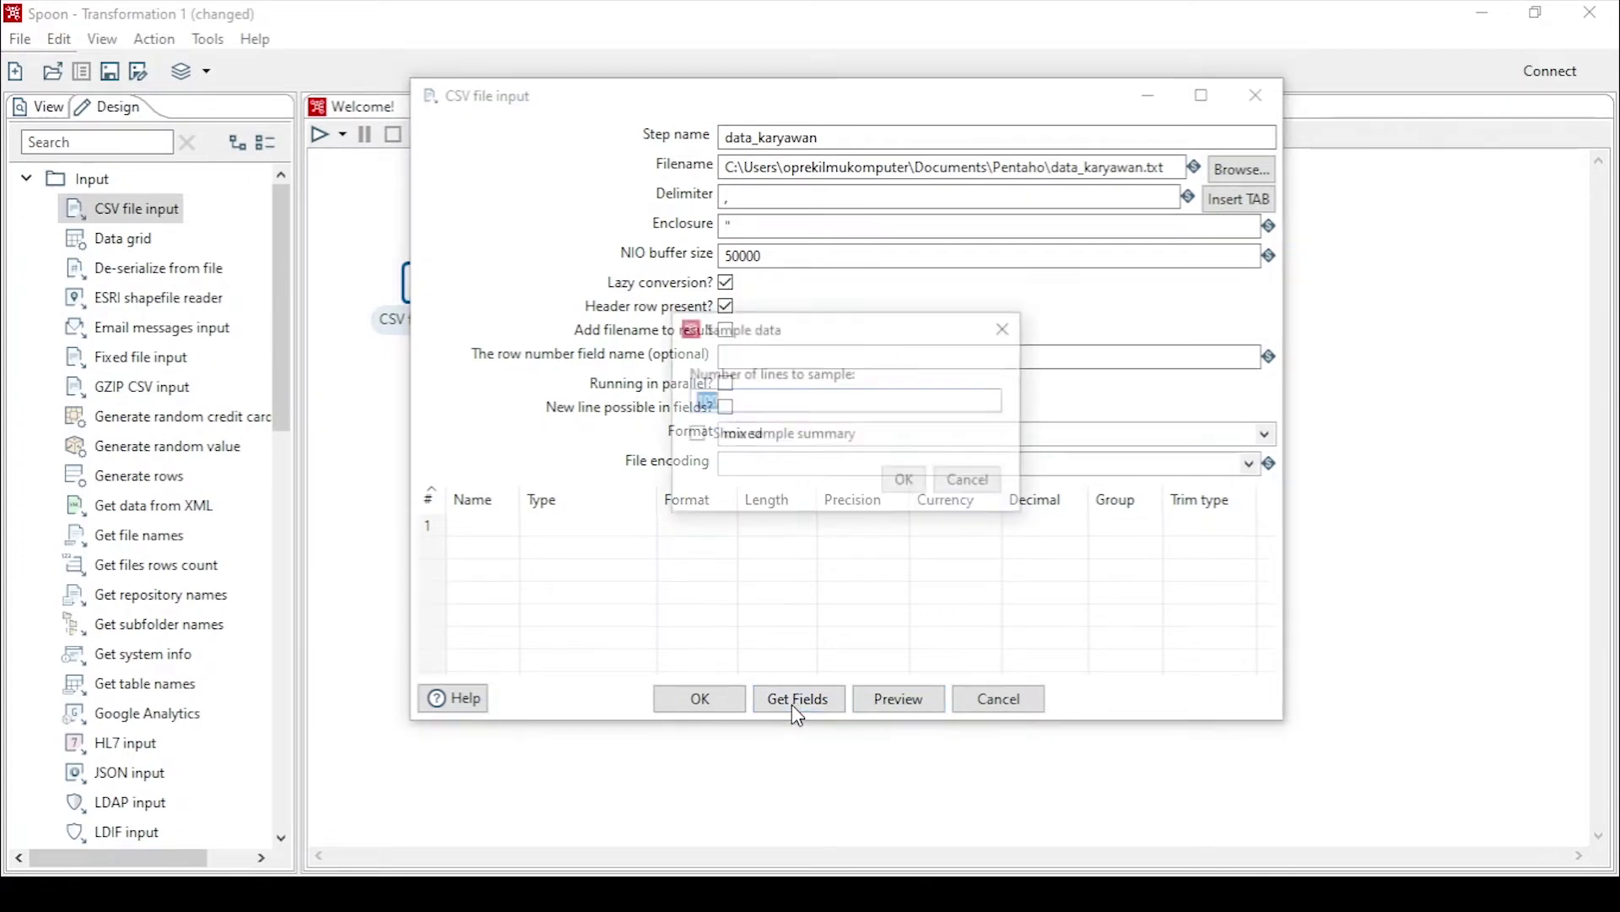
left_click(905, 482)
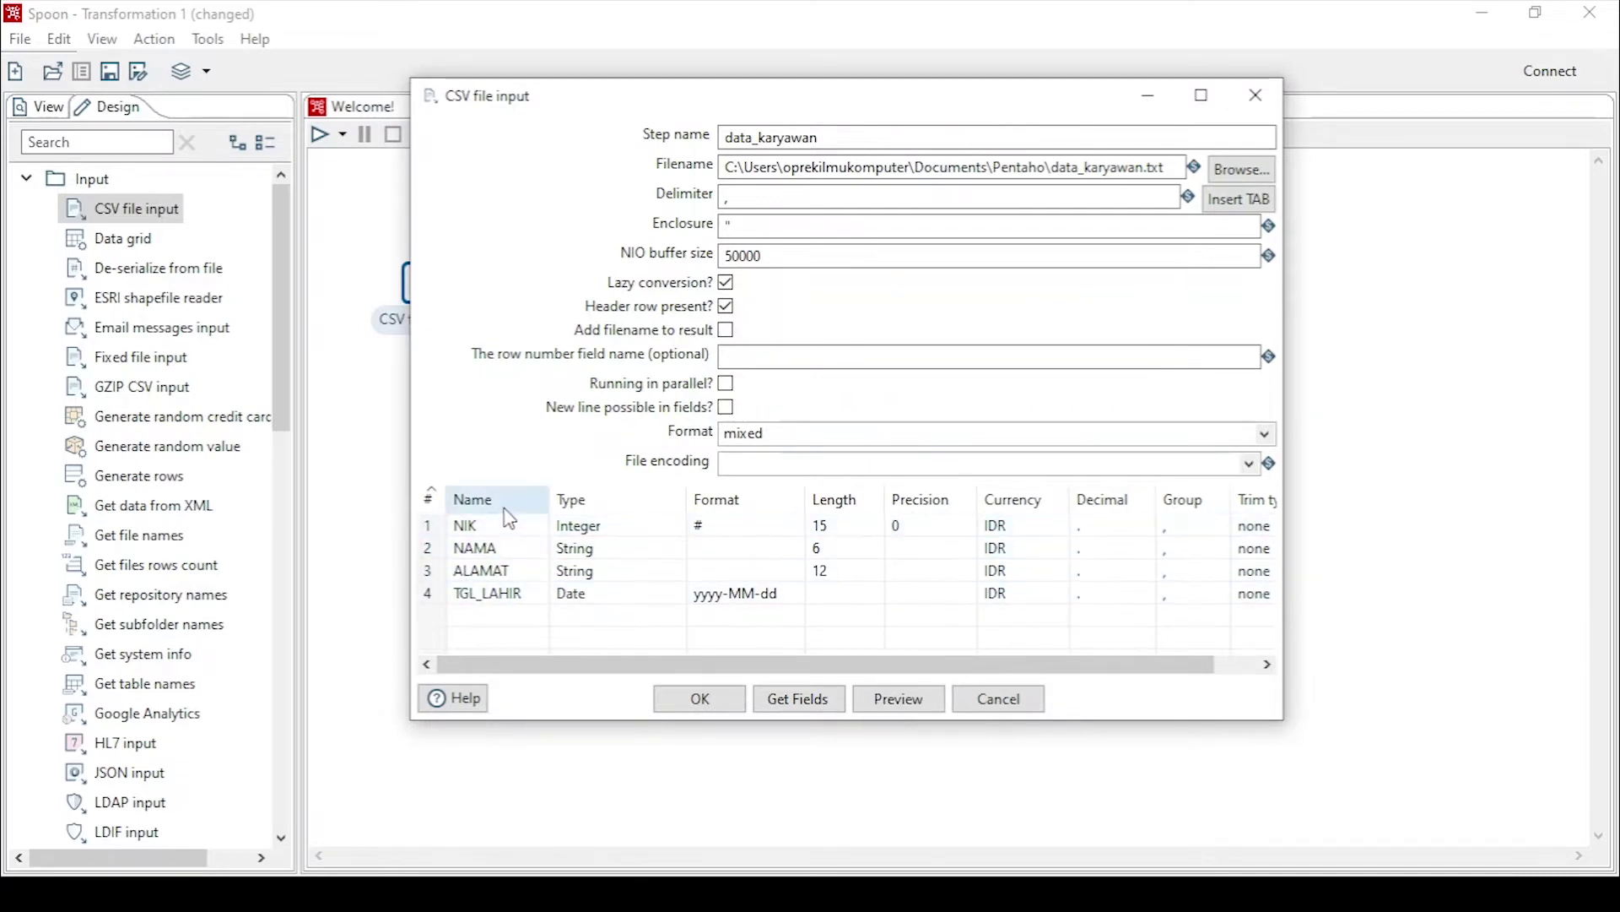
Step: Switch to data_karyawan.txt in Notepad and delete the header line NIK,NAMA,ALAMAT,TGL_LAHIR
mouse_move(419, 893)
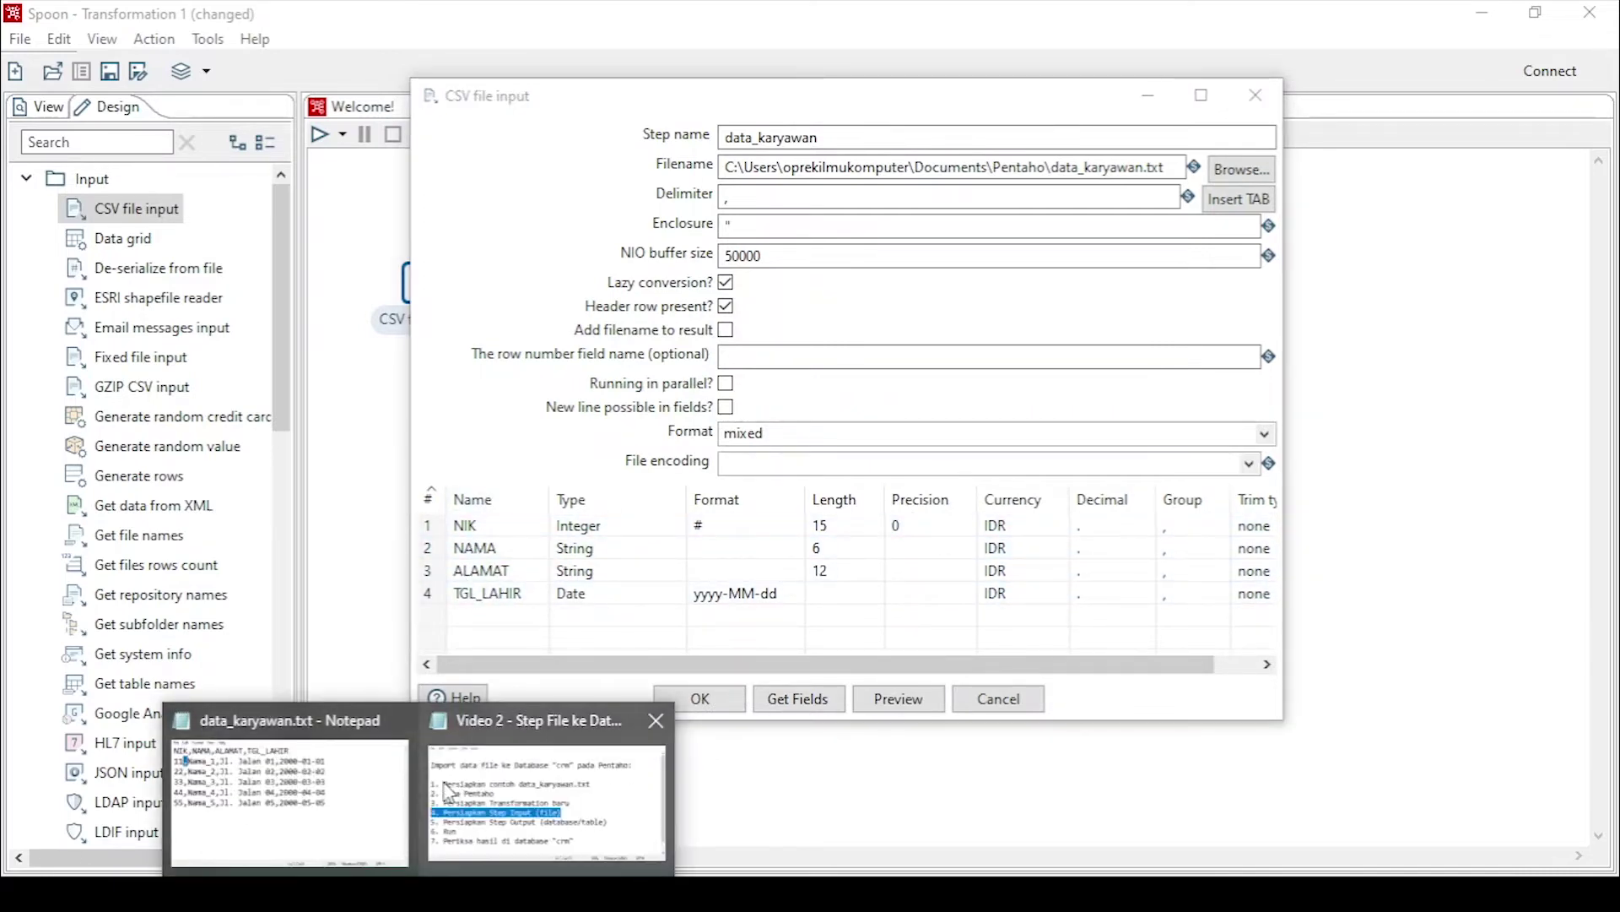
left_click(369, 764)
left_click_drag(660, 316, 172, 297)
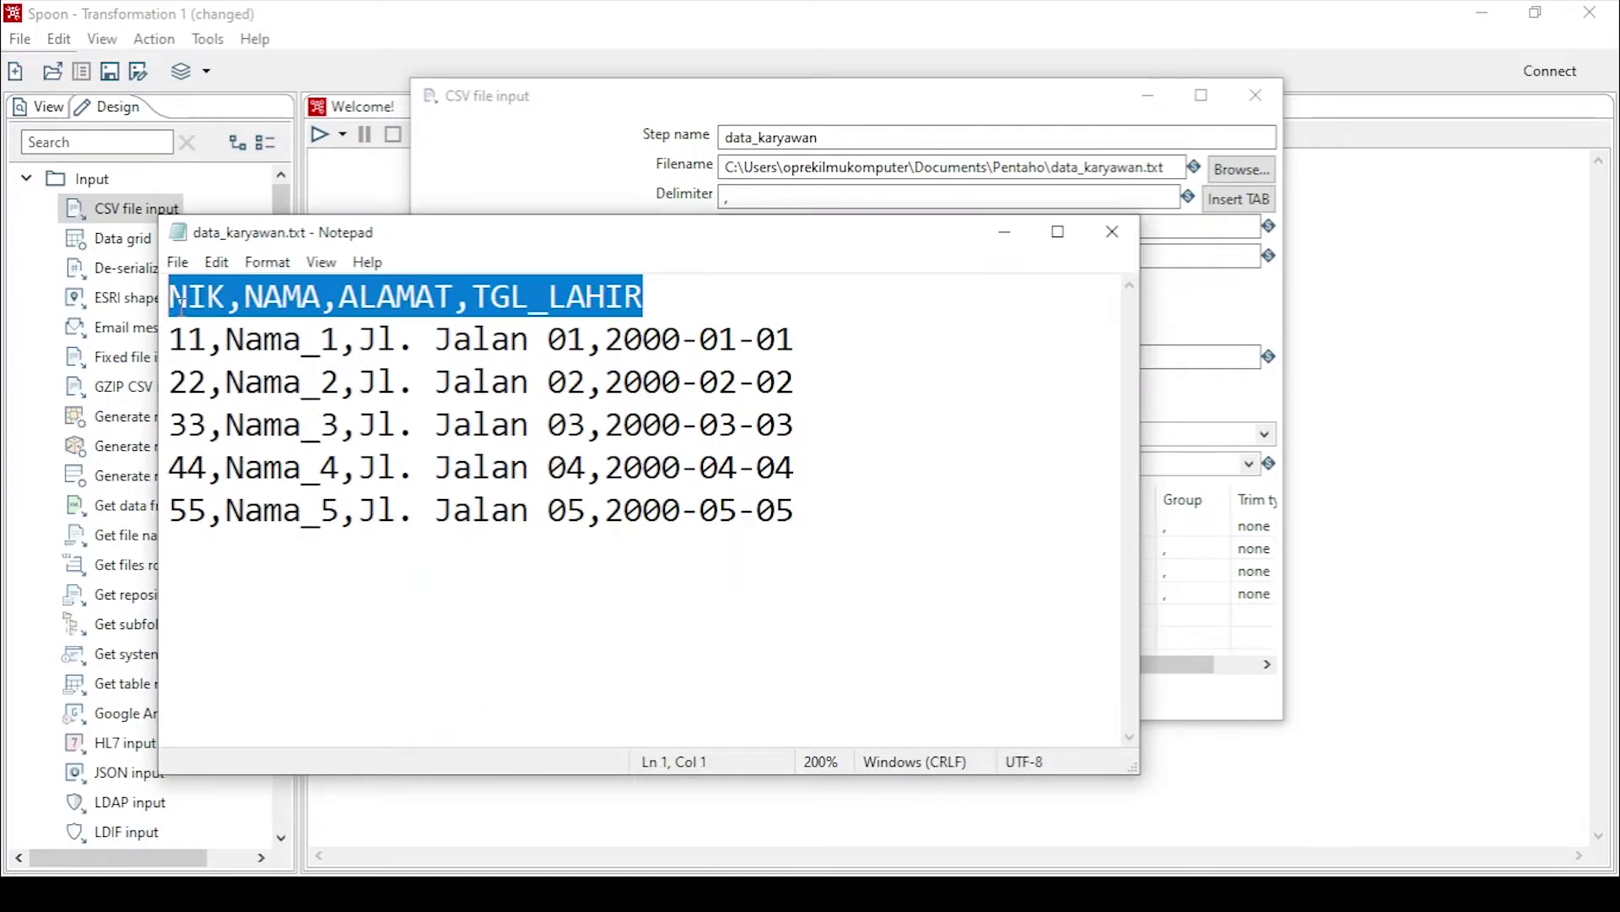
key("Delete")
key("Delete")
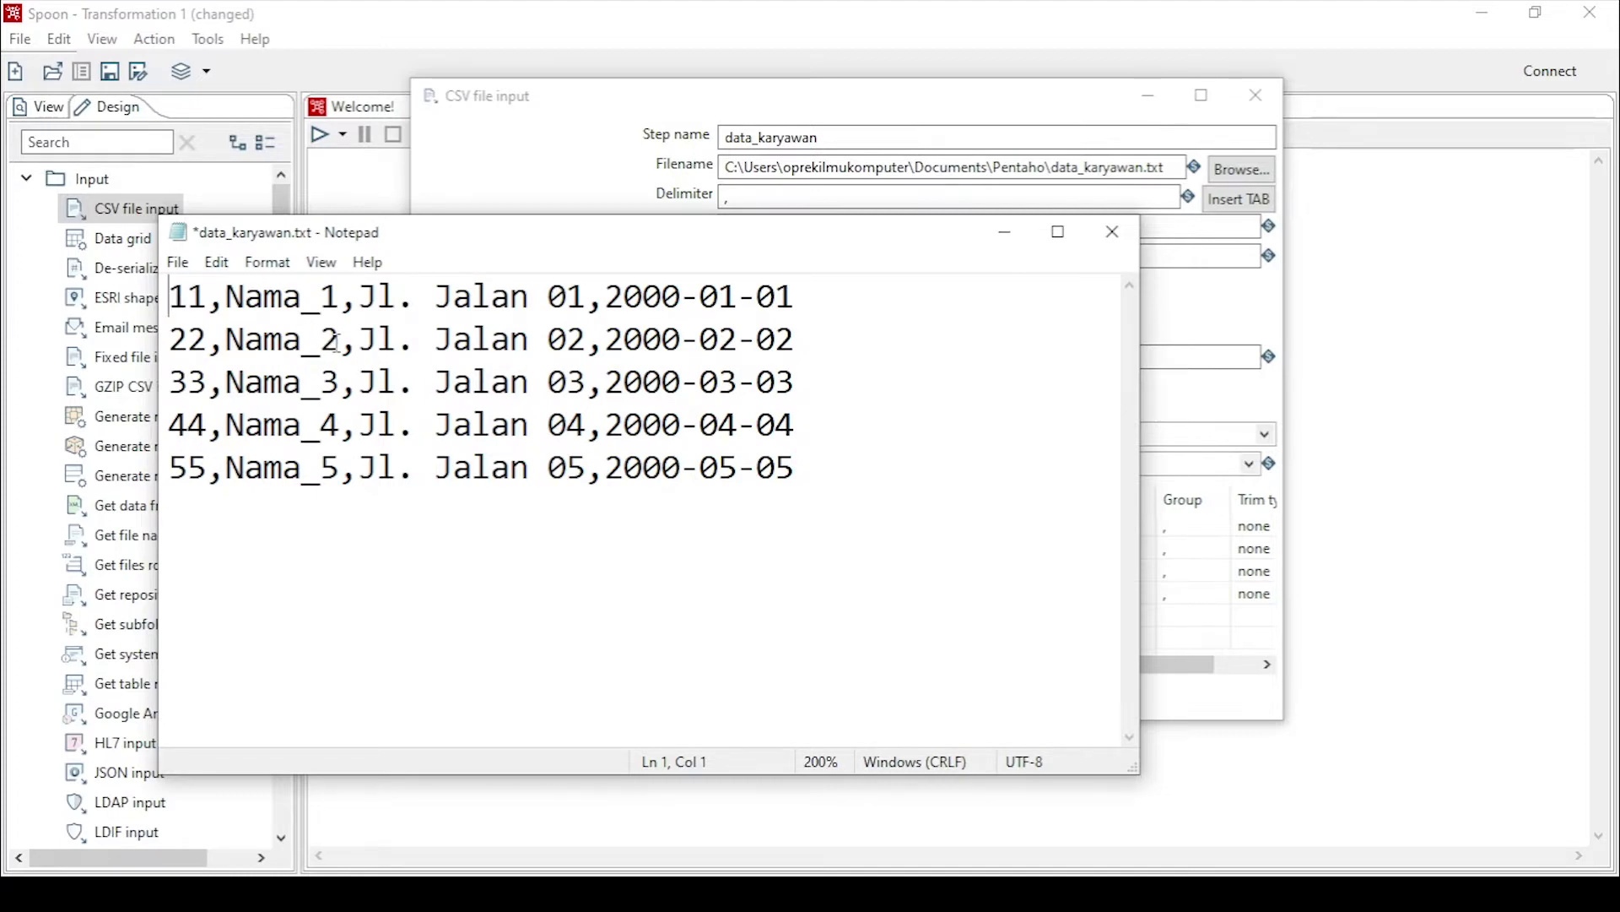
Step: Review the data rows without a header, undo the header deletion, and minimize the text file
left_click_drag(861, 477, 122, 257)
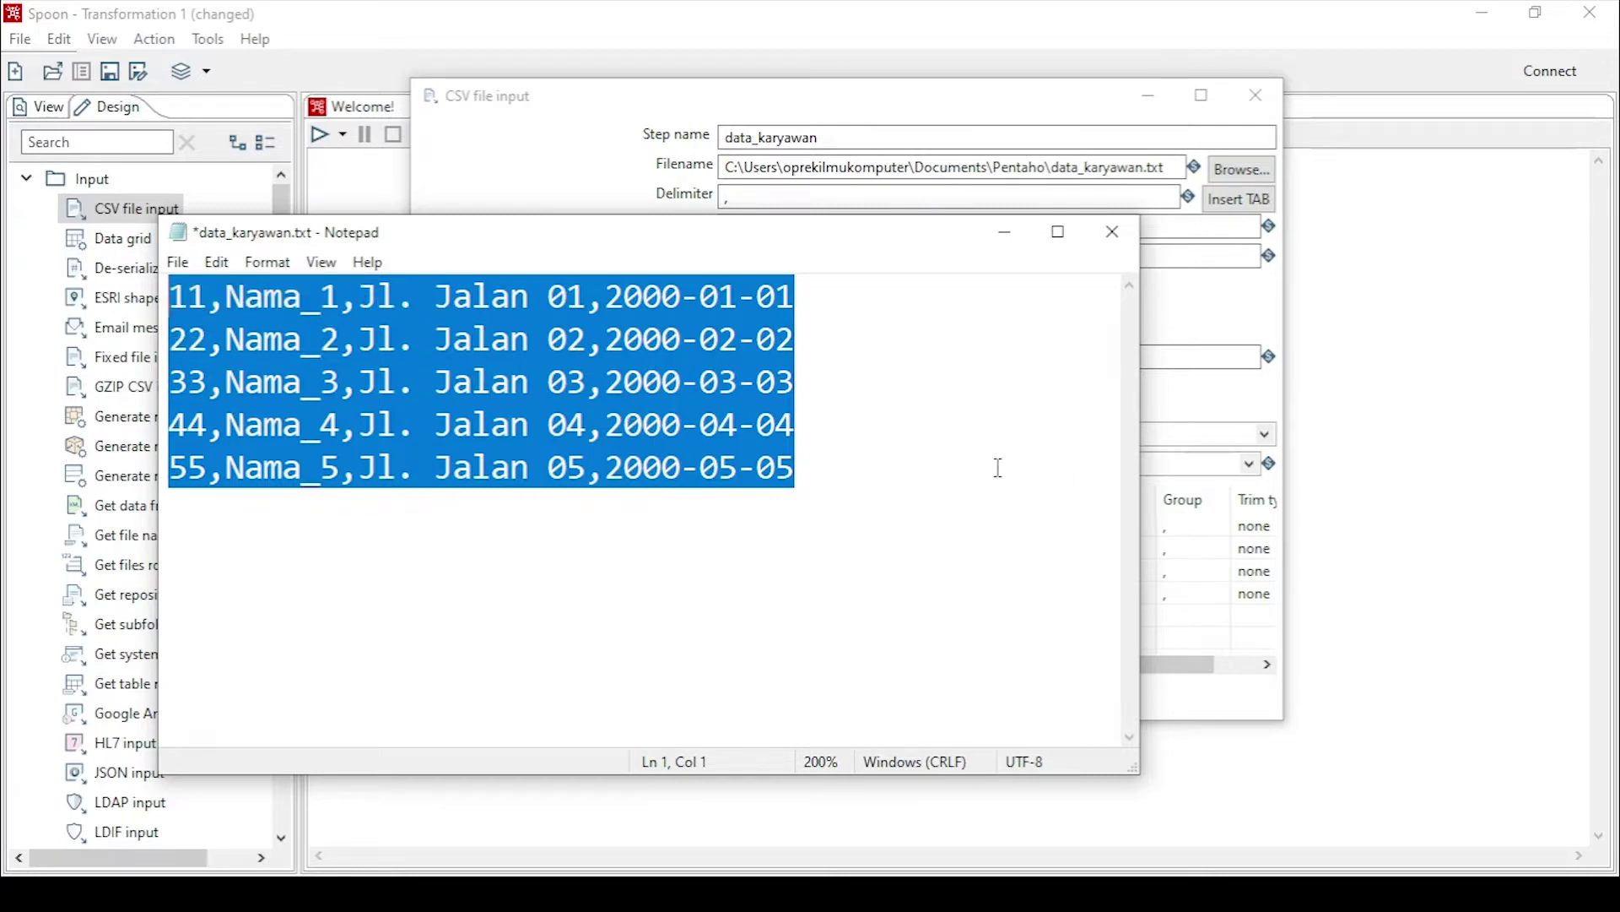
left_click(880, 470)
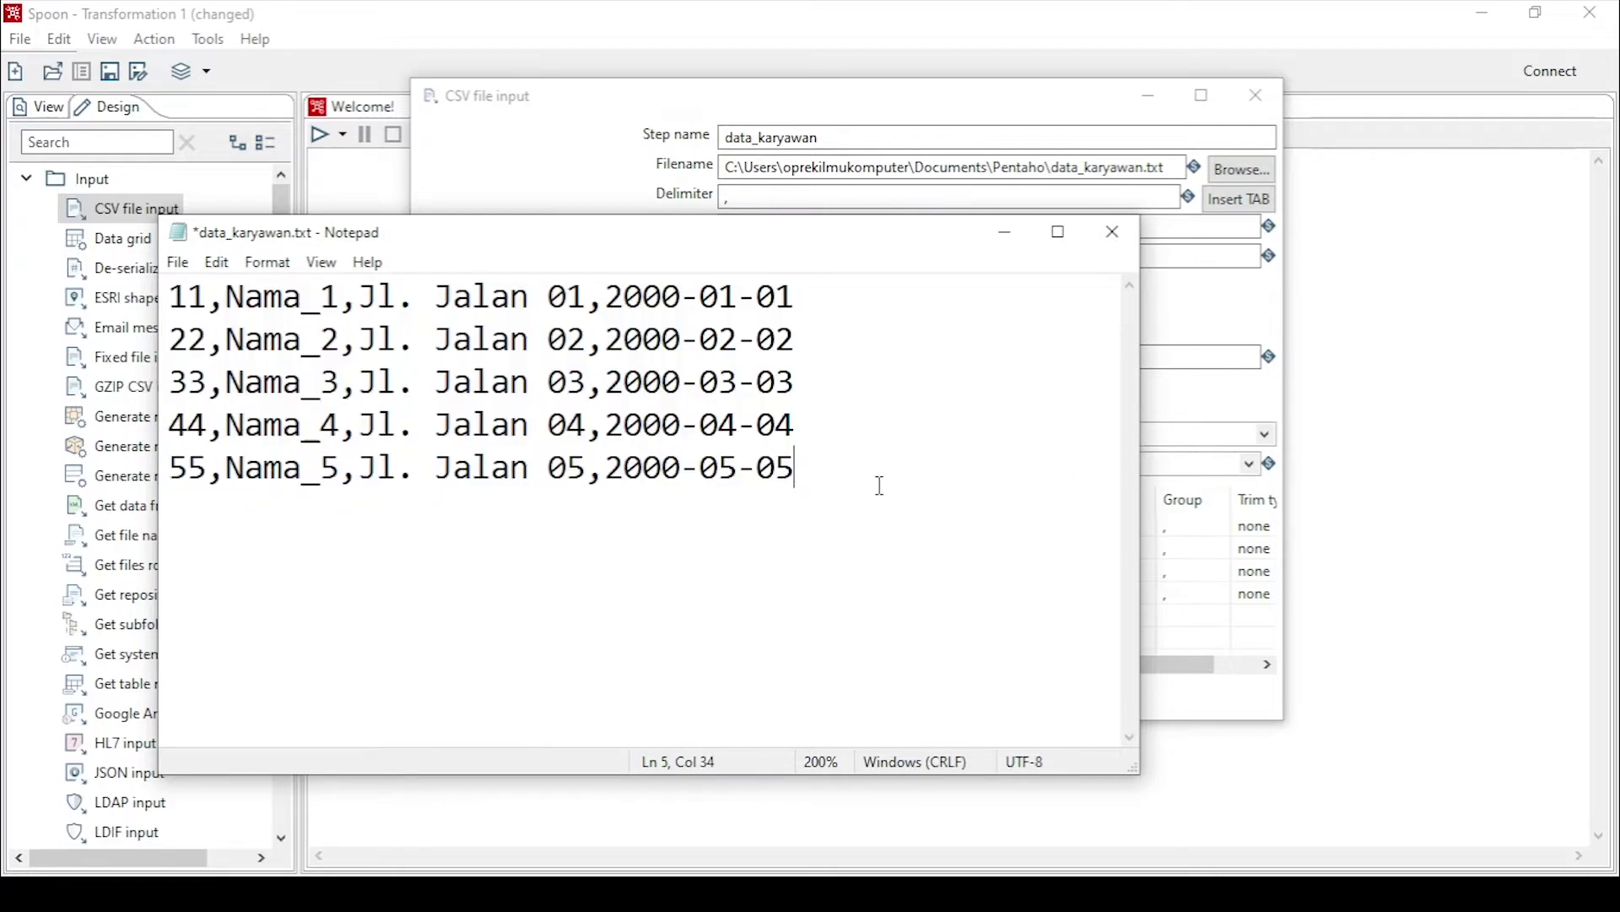
left_click_drag(869, 477, 165, 298)
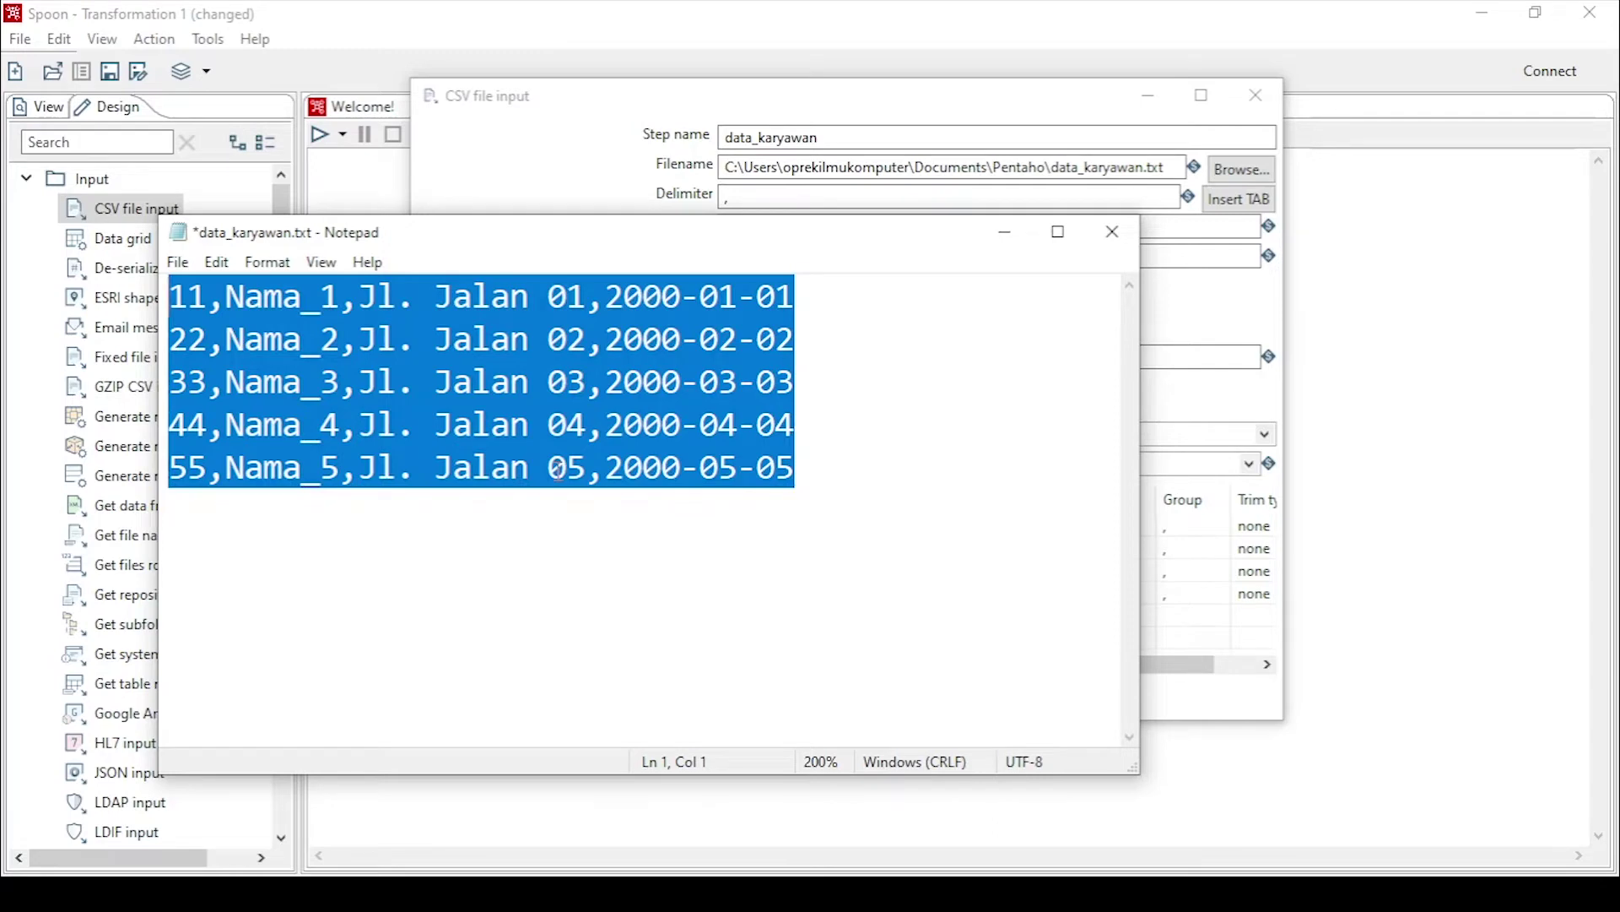
left_click(532, 420)
key("ctrl+z")
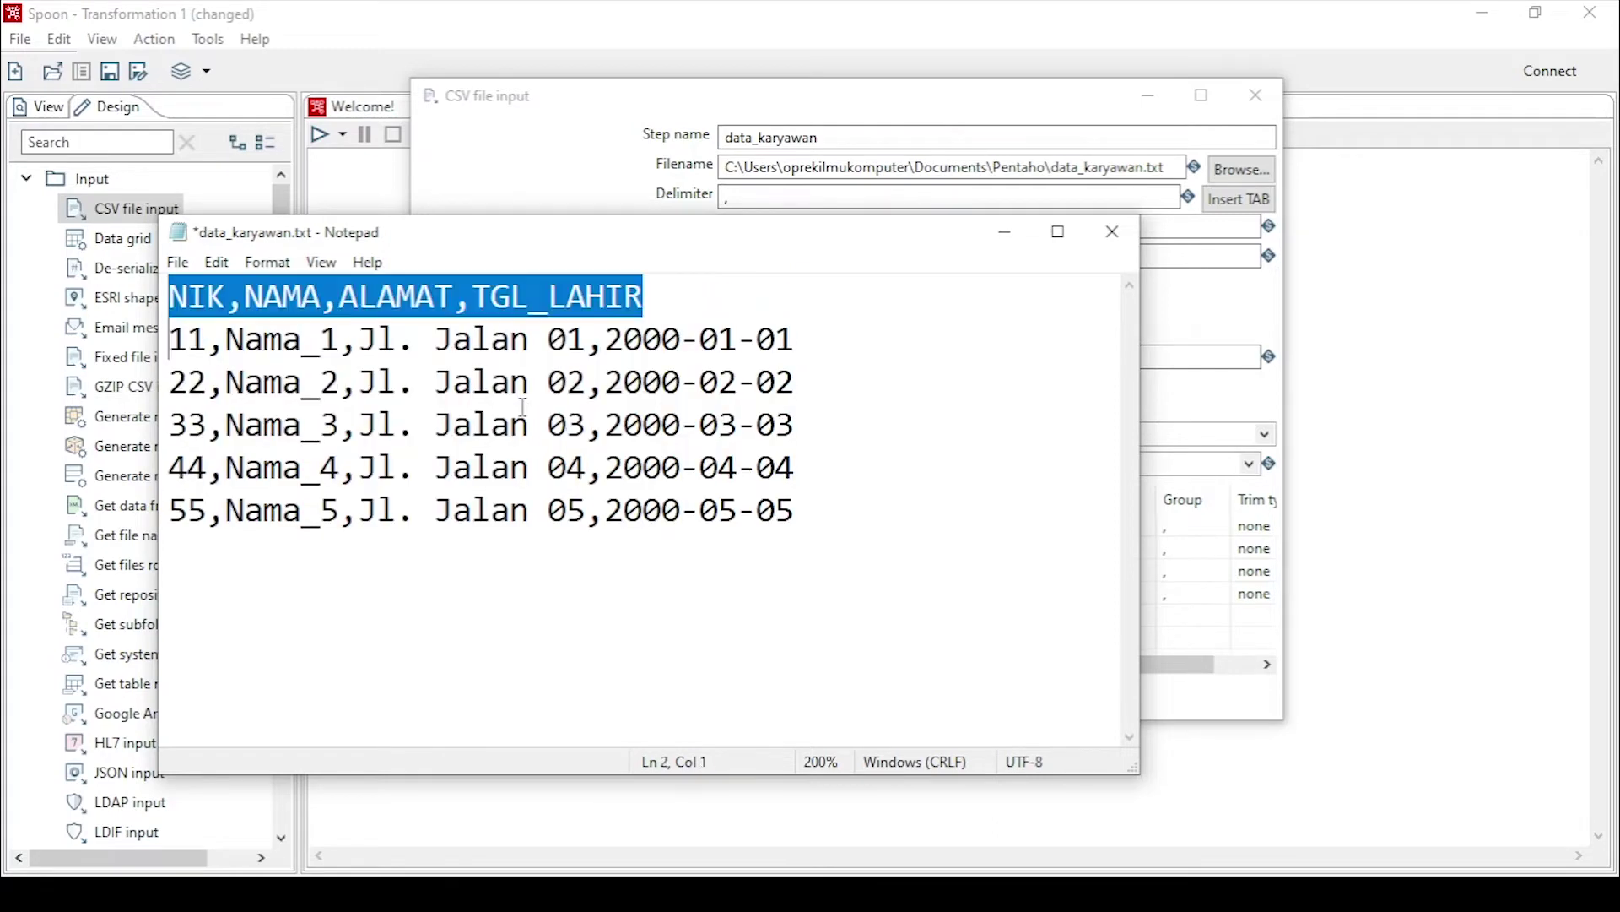
left_click(416, 293)
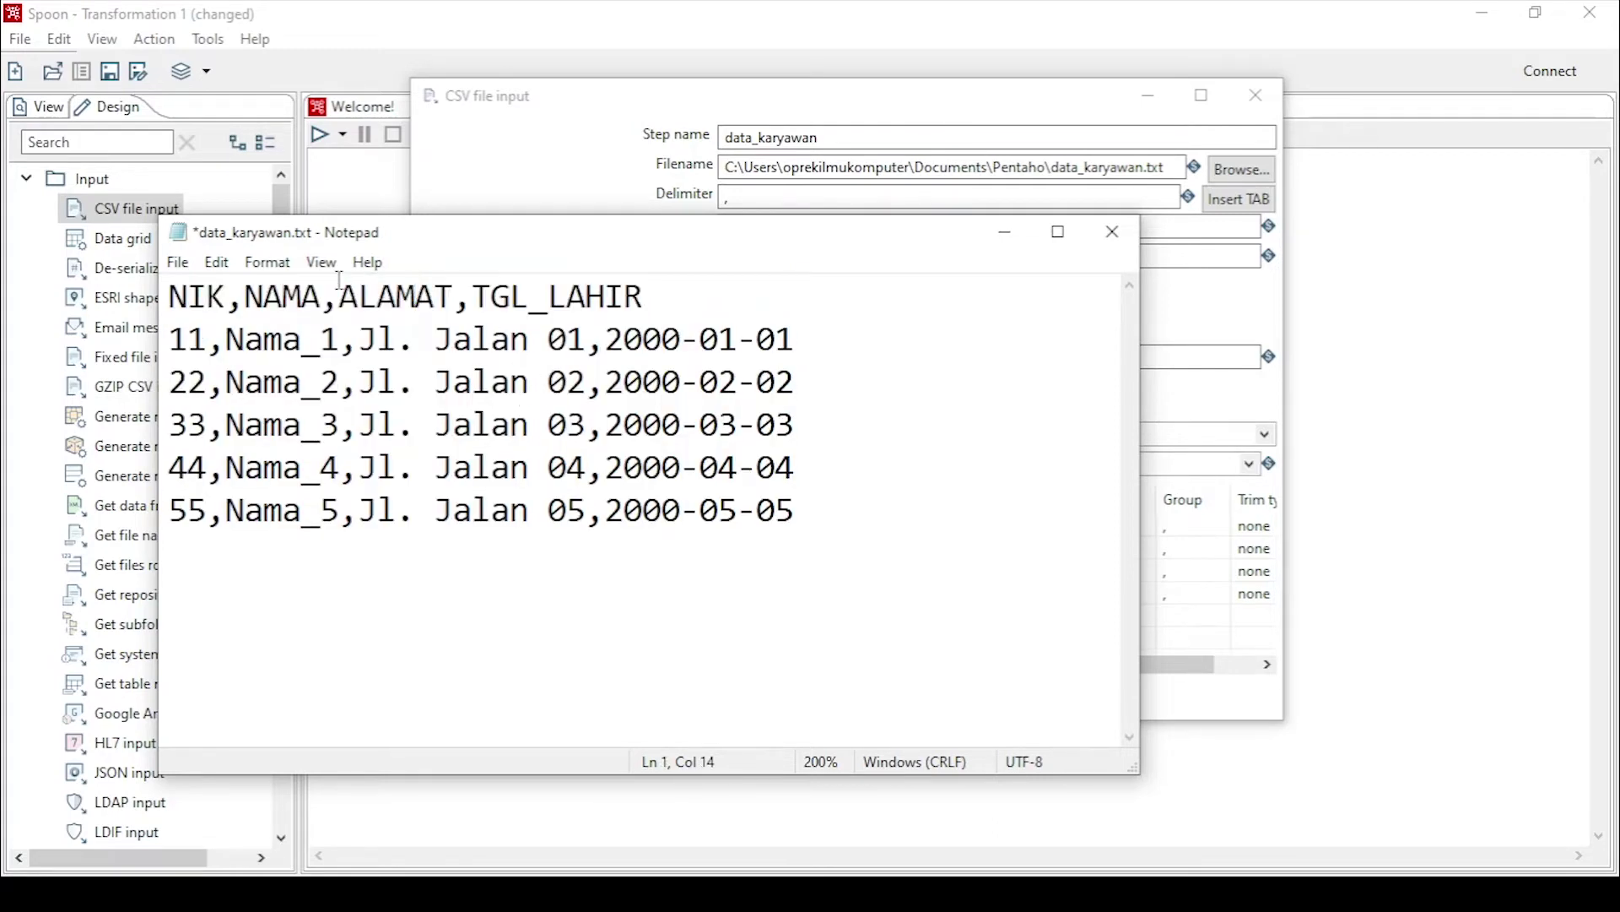
left_click_drag(170, 295, 712, 314)
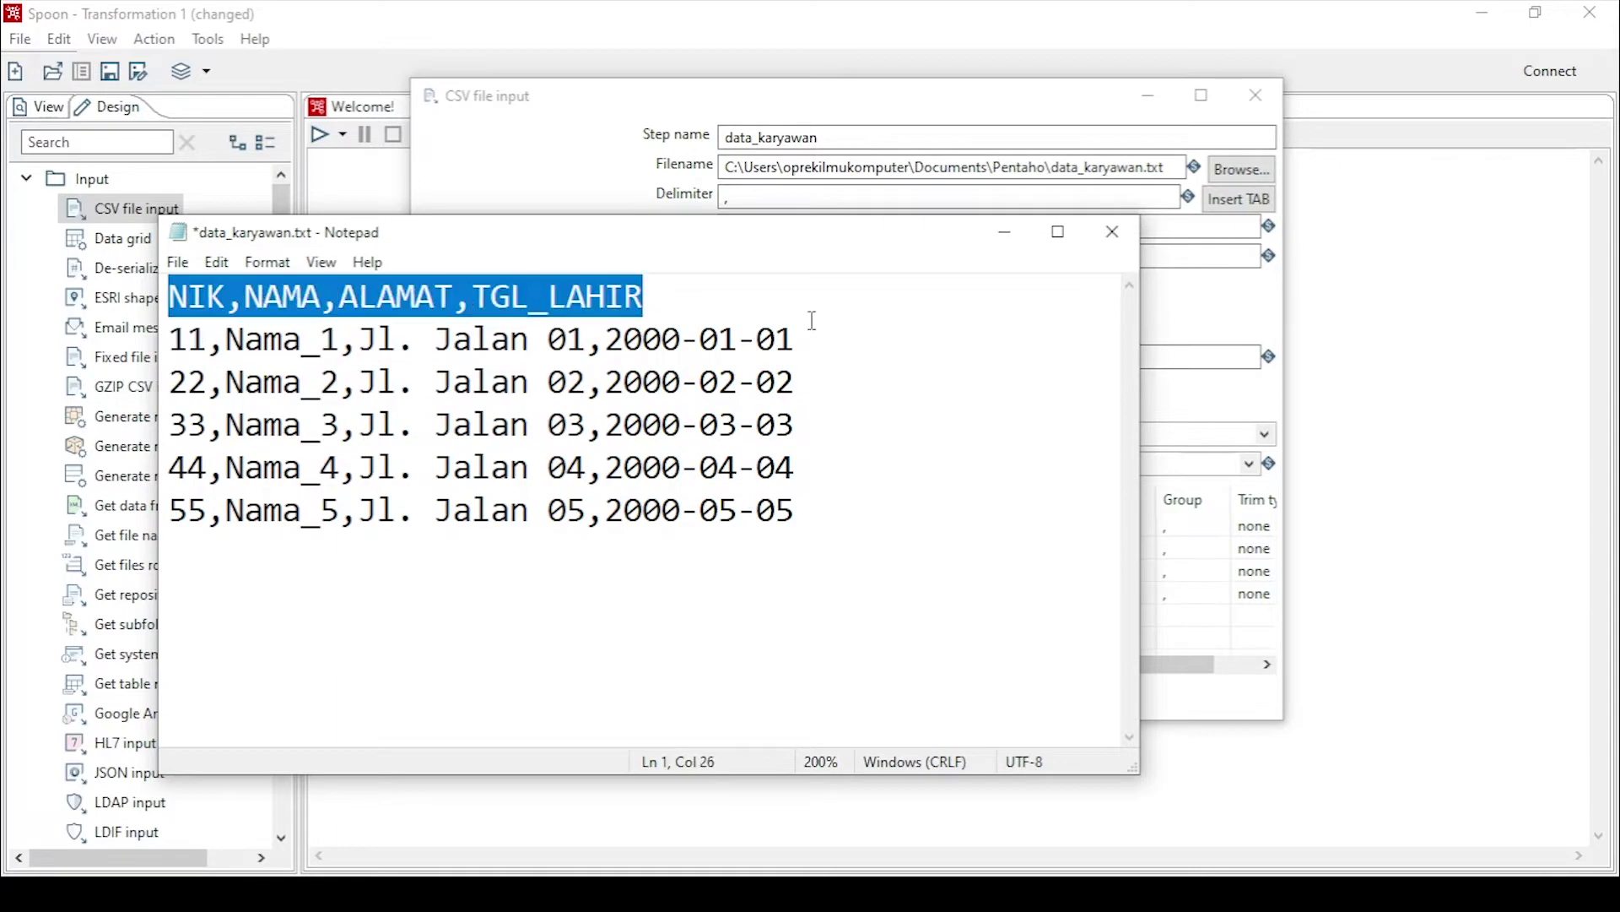
left_click(1004, 233)
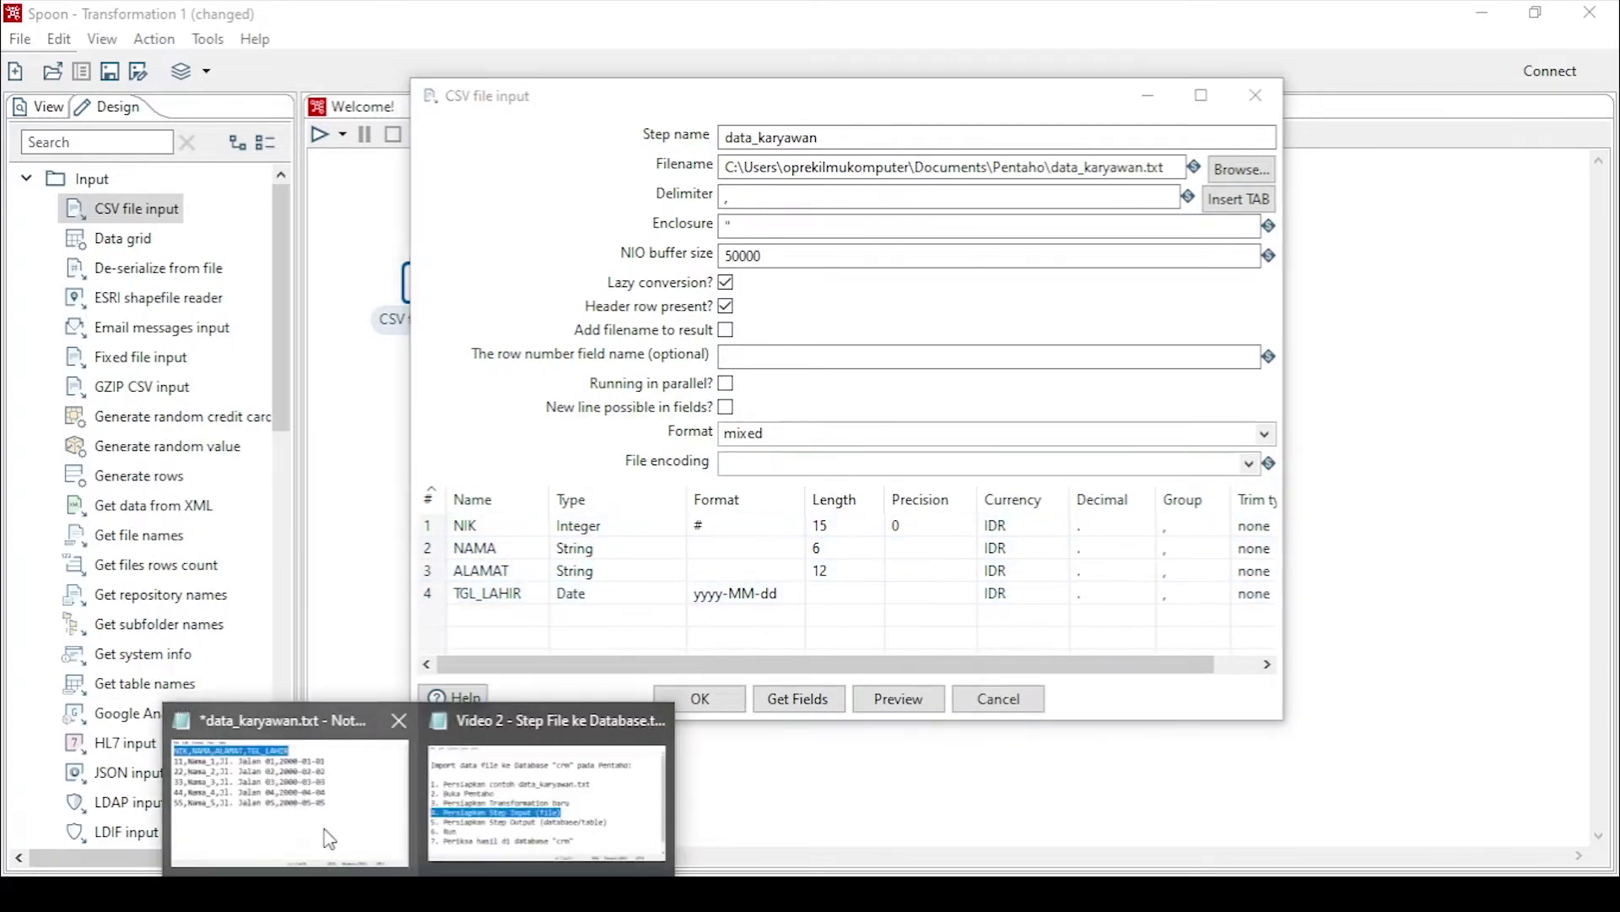
Step: Compare the header names and date values in data_karyawan.txt with the CSV input's field names and types
left_click(294, 823)
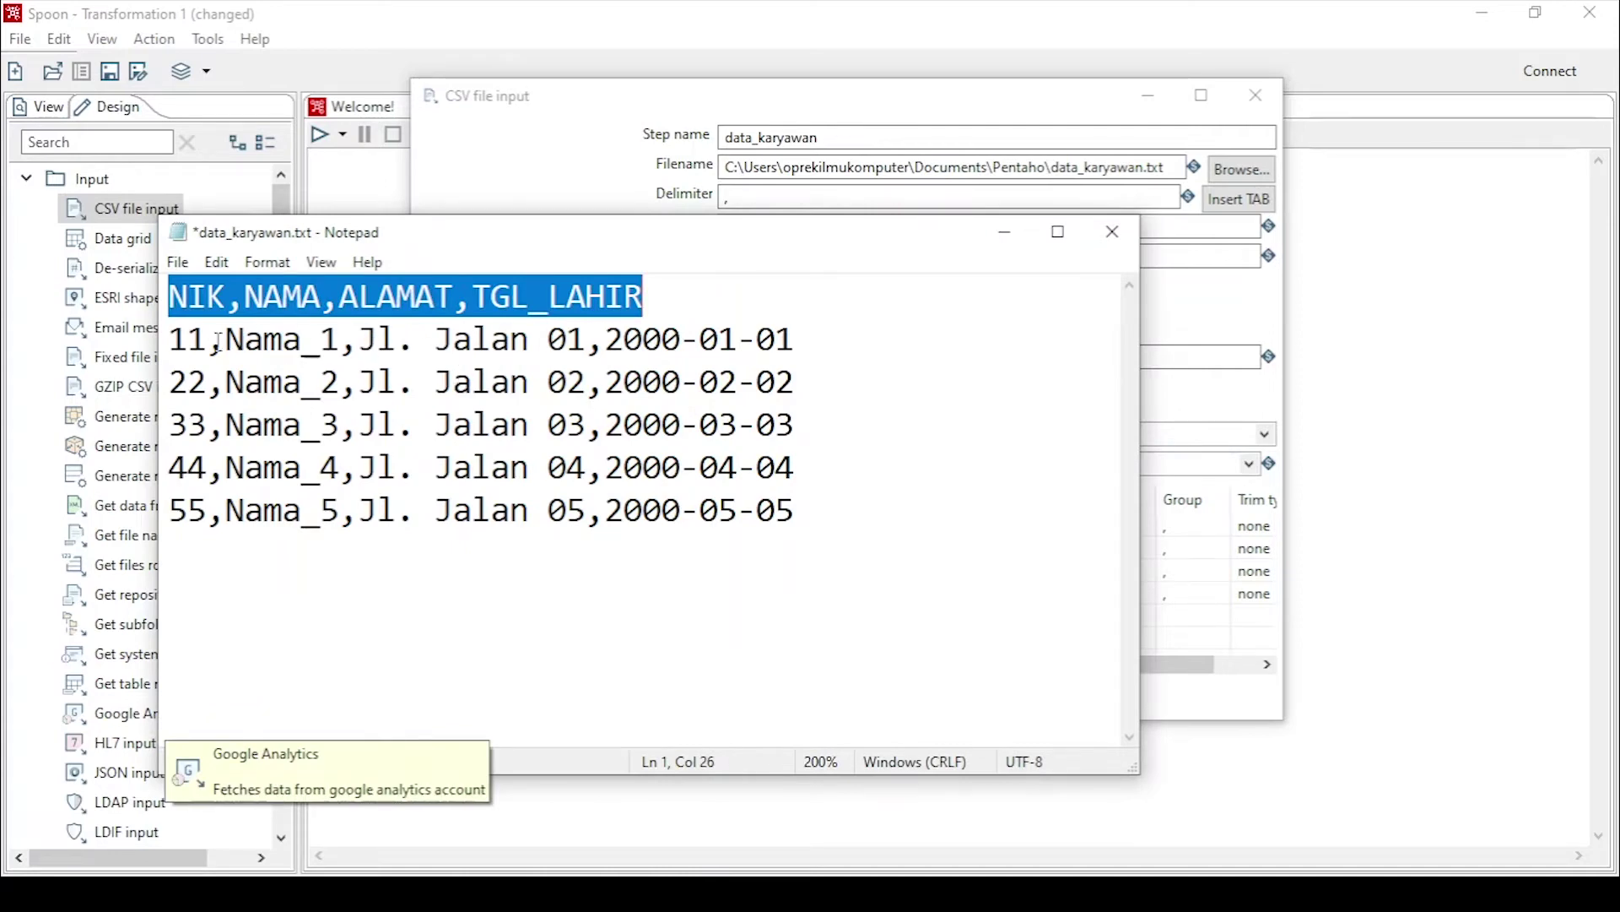
left_click_drag(478, 234, 1000, 302)
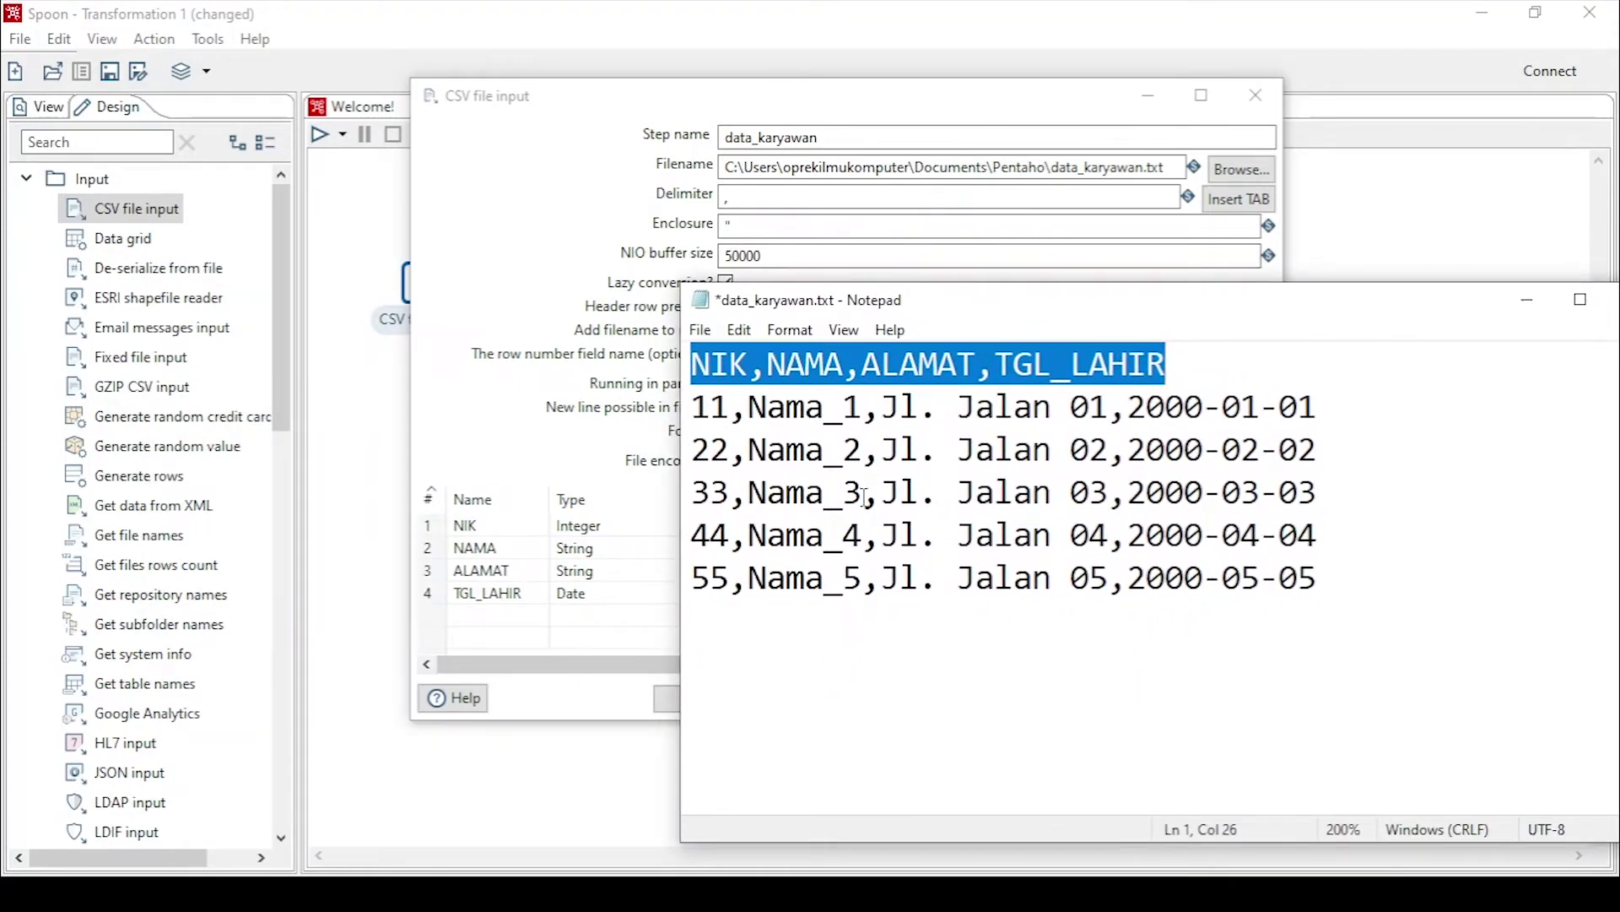
left_click_drag(1129, 407, 1352, 409)
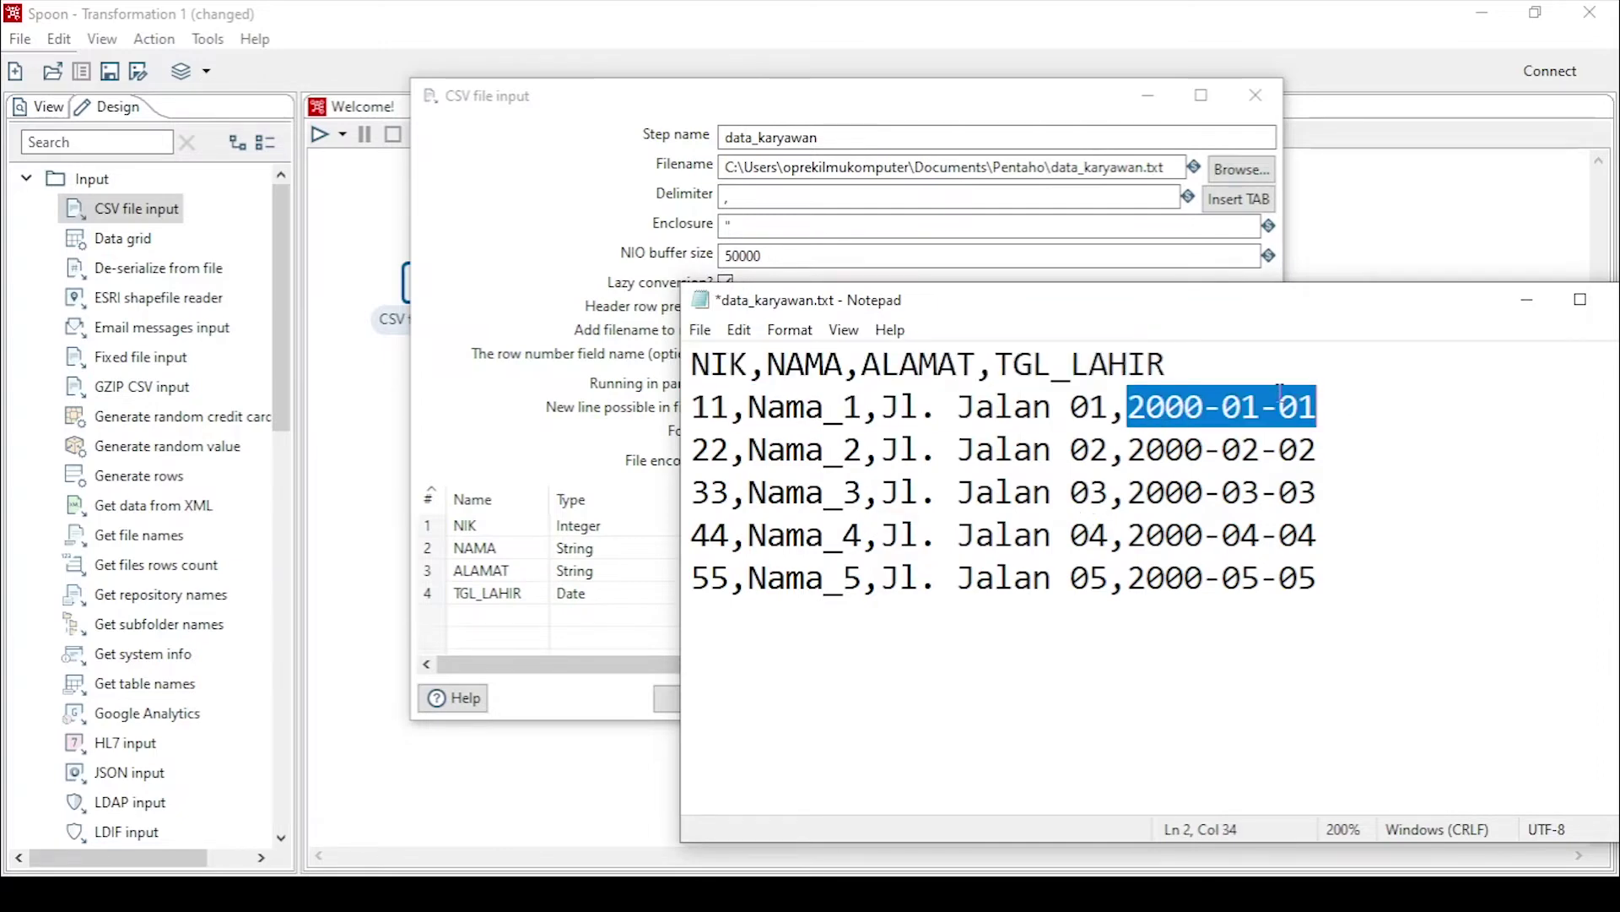
left_click(588, 650)
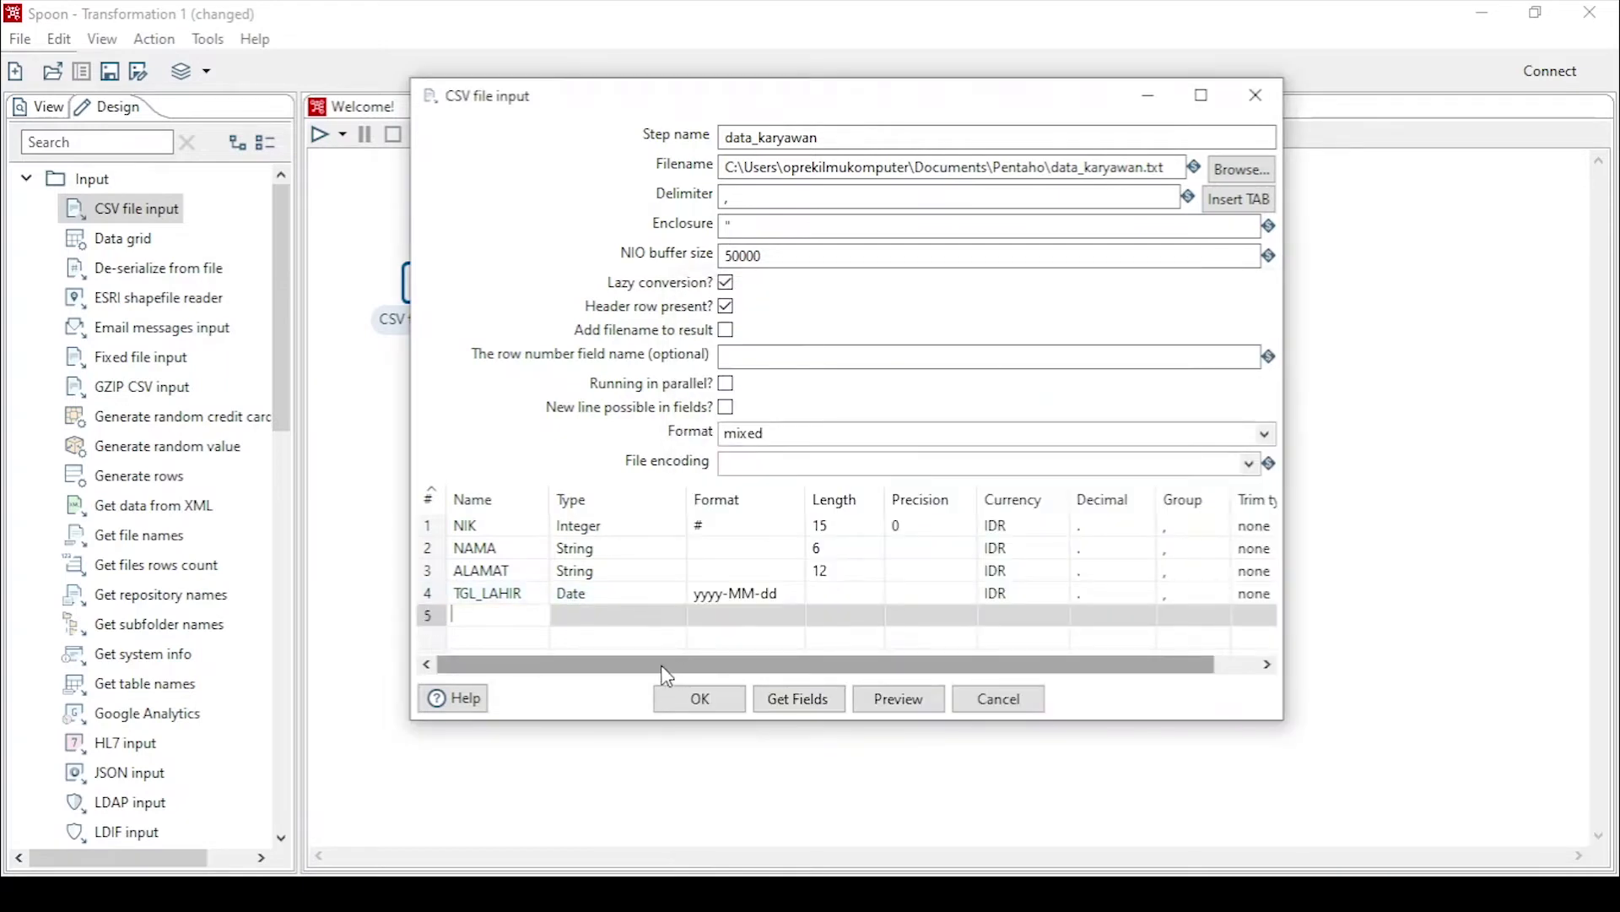
Step: Preview the data_karyawan rows with the loaded fields, close the preview, and confirm the CSV input settings
left_click_drag(661, 666, 628, 670)
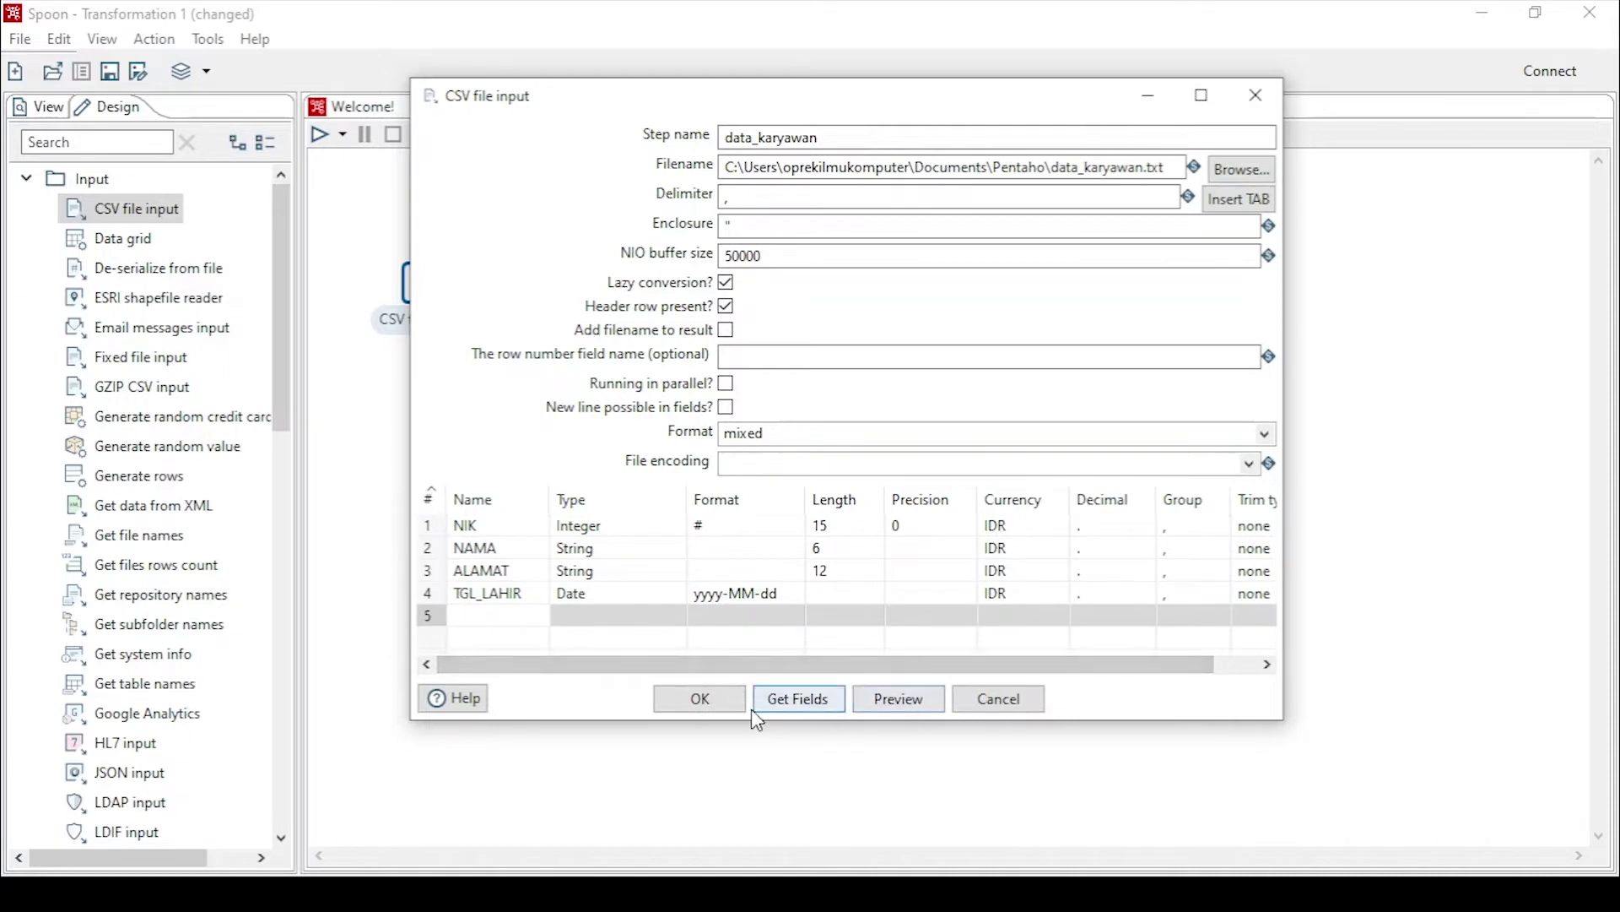
left_click(899, 700)
left_click(861, 466)
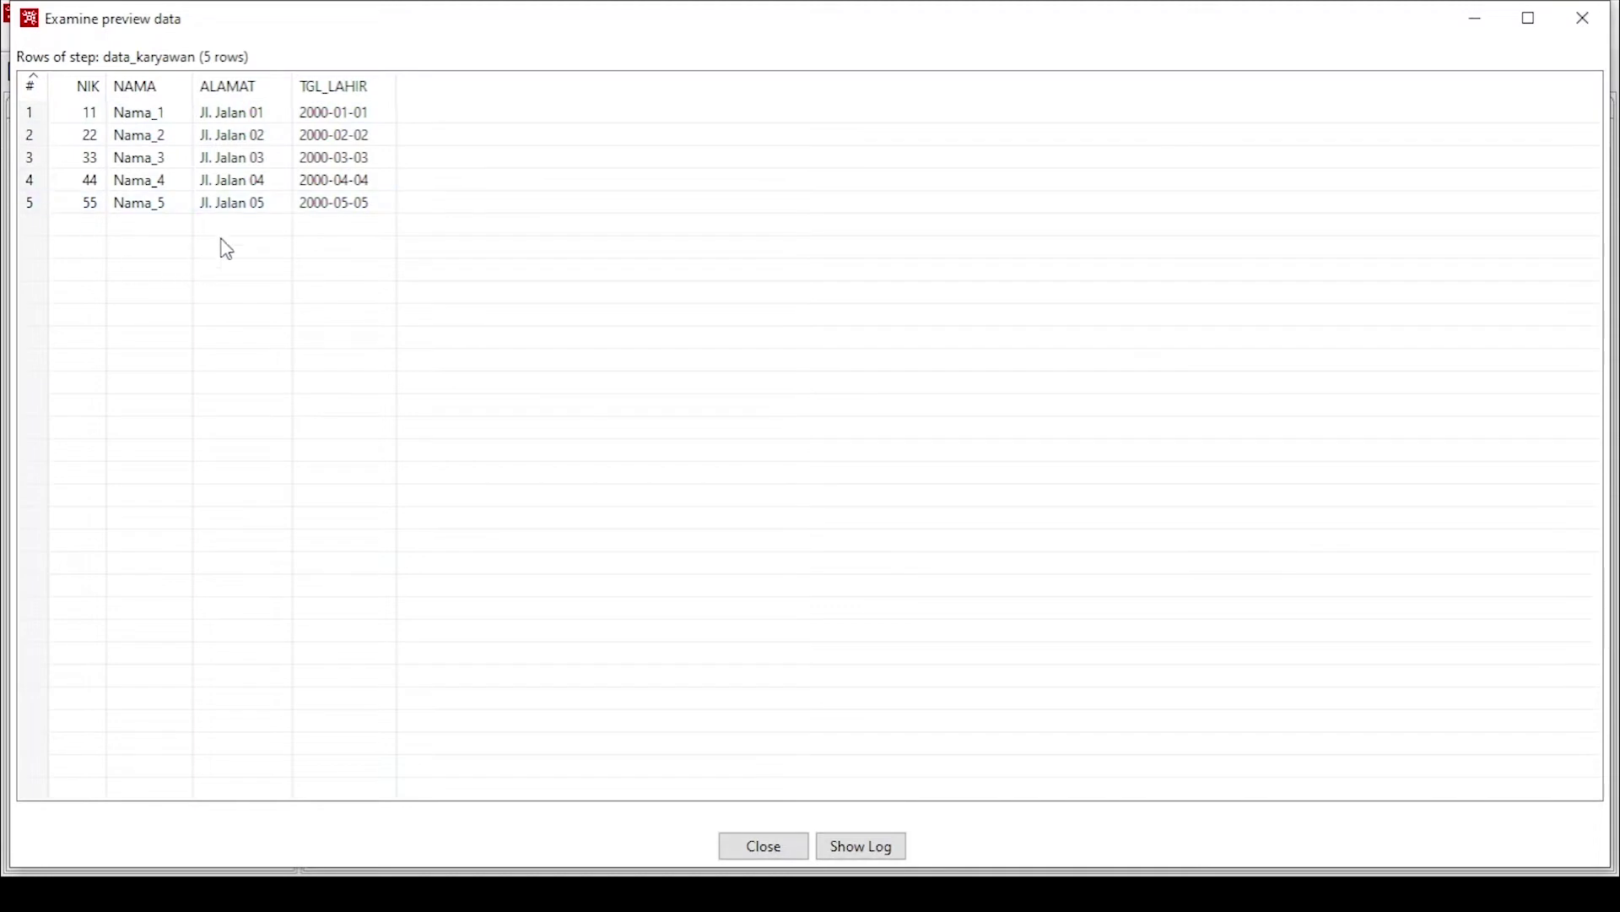
left_click(759, 848)
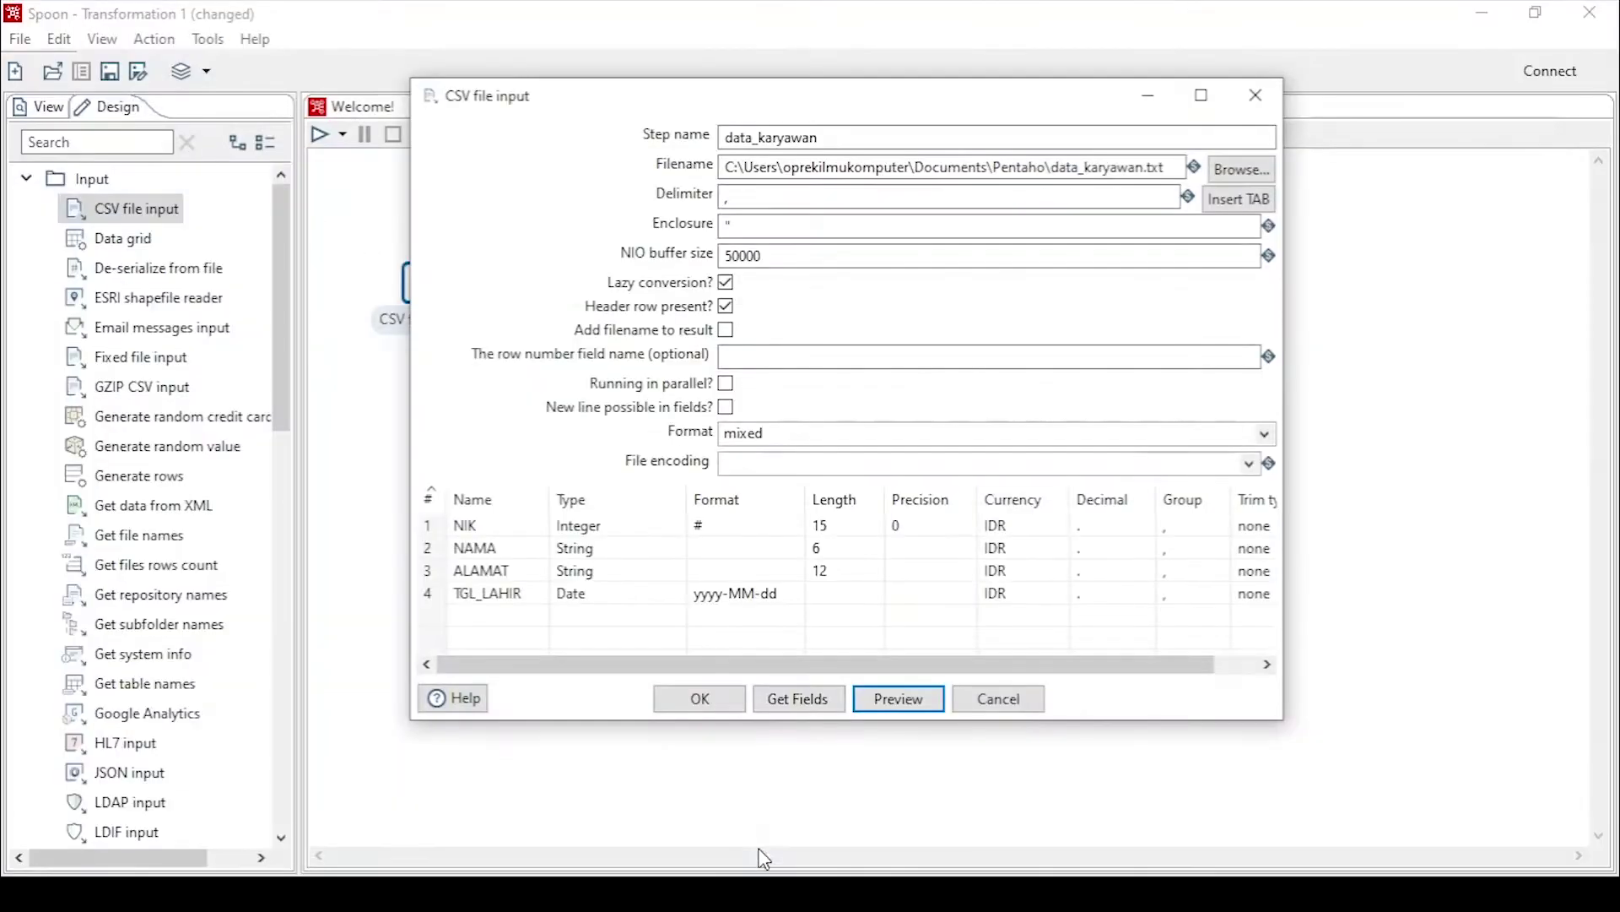
left_click(690, 700)
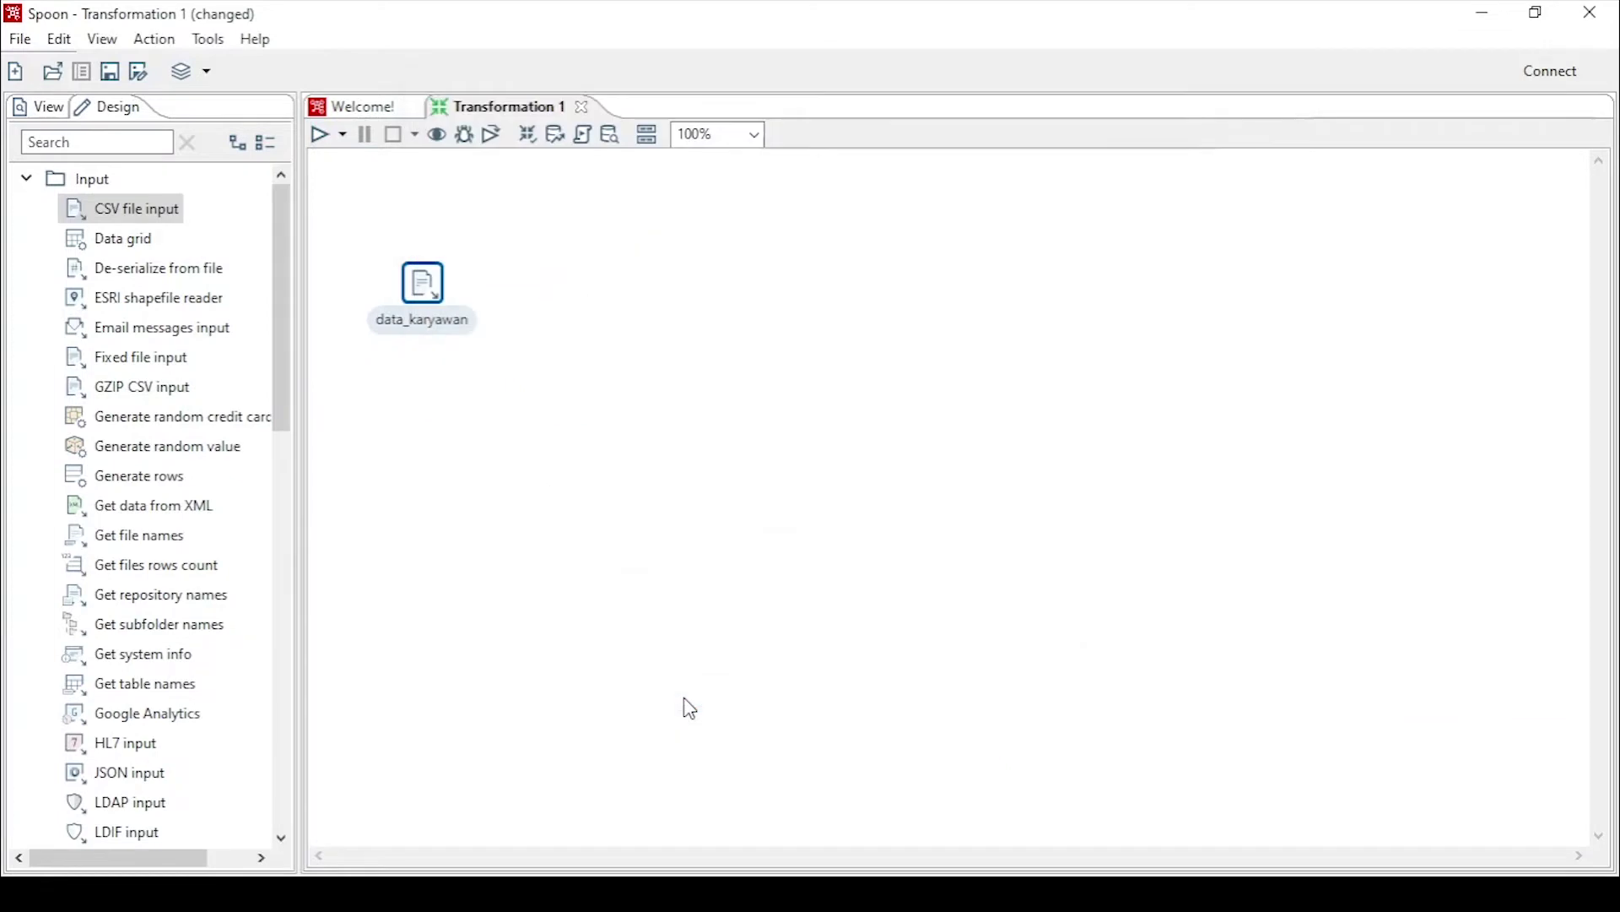
left_click(546, 346)
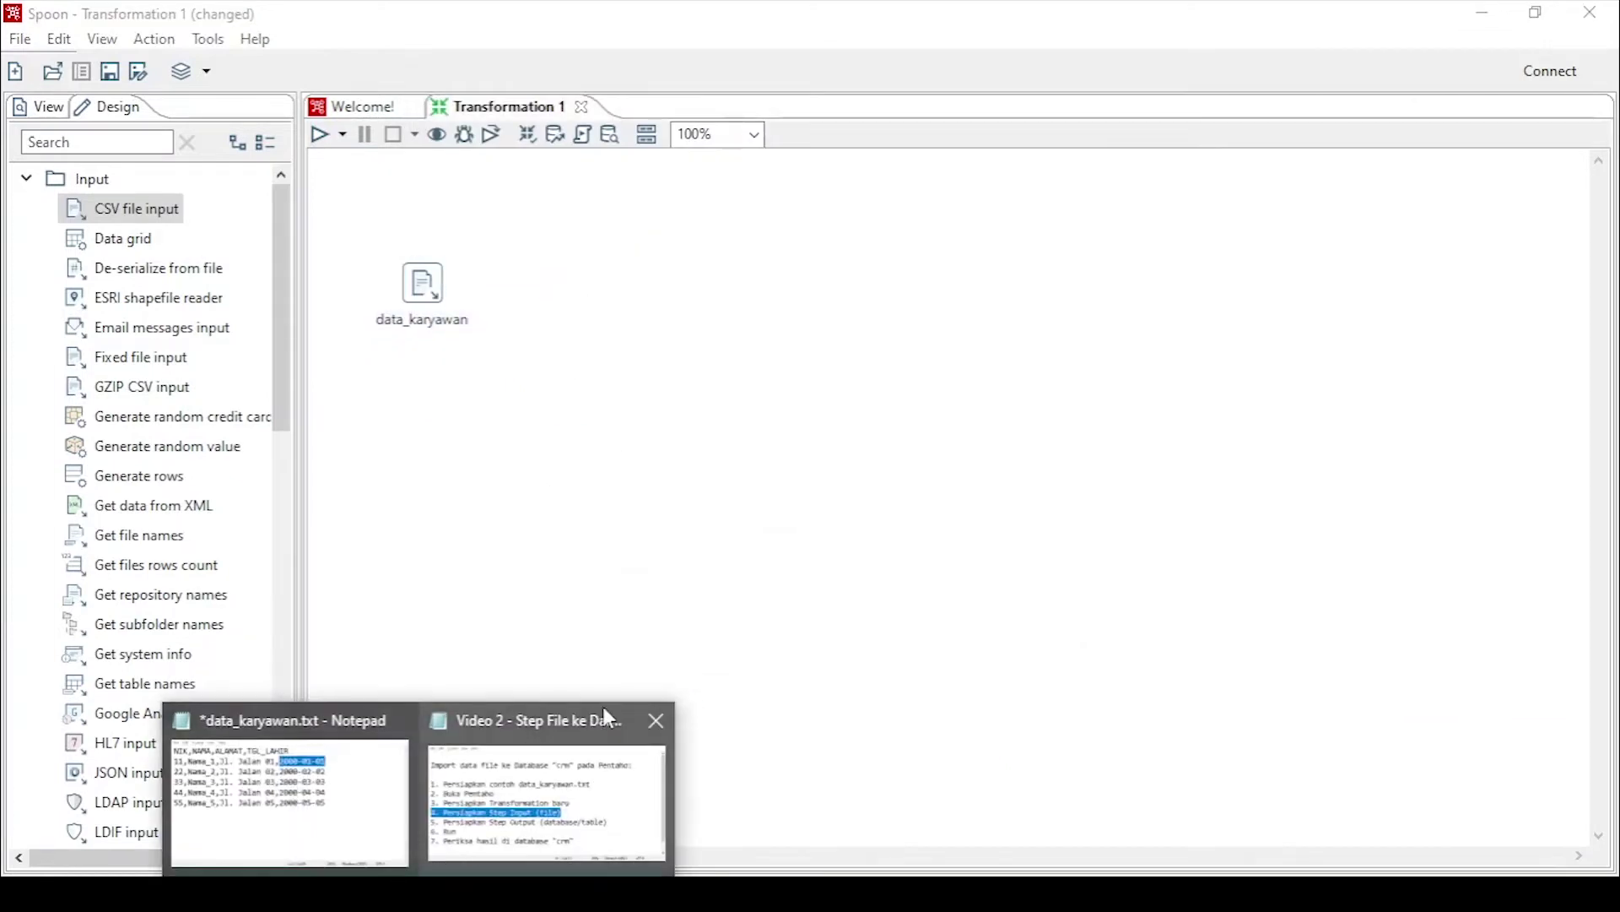
Step: Review items 4 and 5 of the notes checklist, and examine the data rows in data_karyawan.txt
left_click(553, 813)
left_click(629, 591)
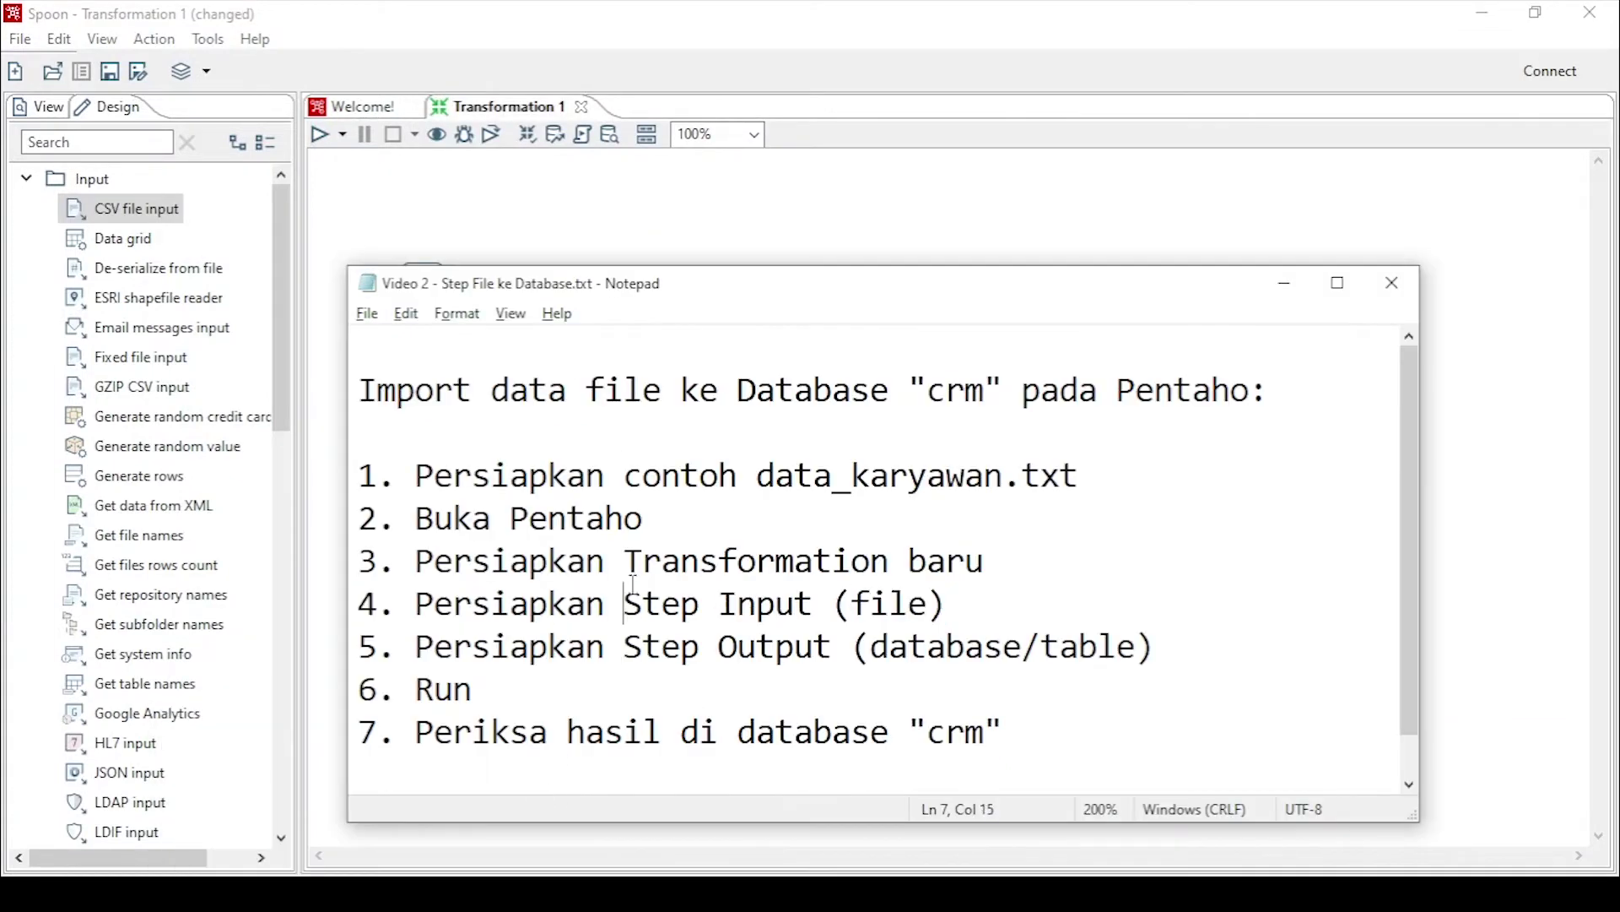
left_click_drag(433, 602, 1019, 609)
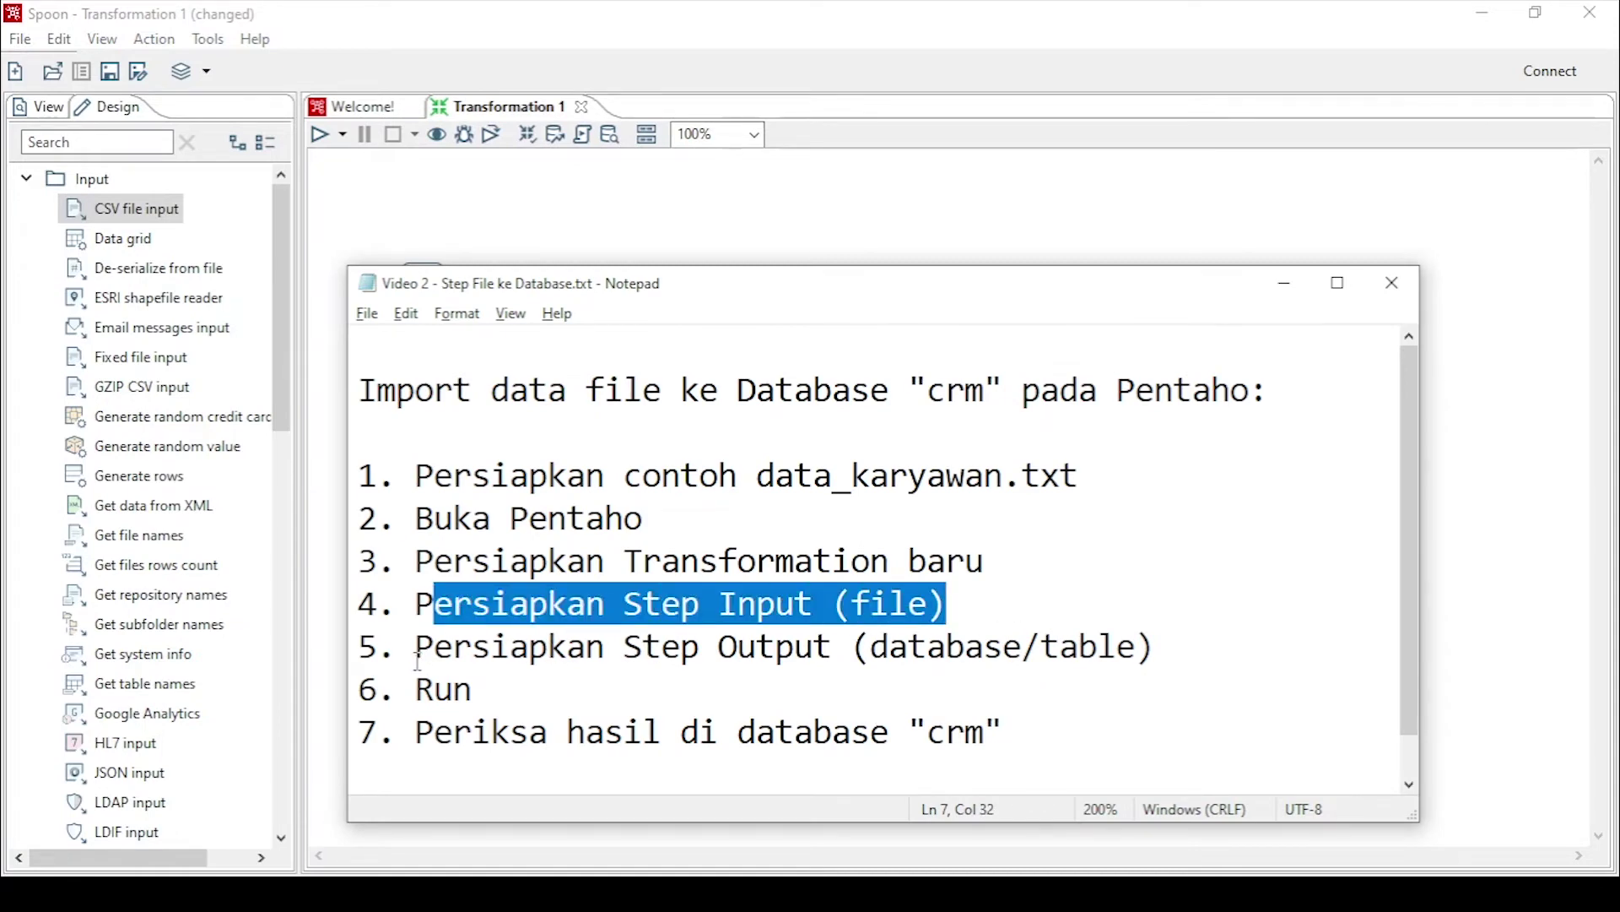
left_click_drag(417, 662, 1198, 664)
left_click(1047, 666)
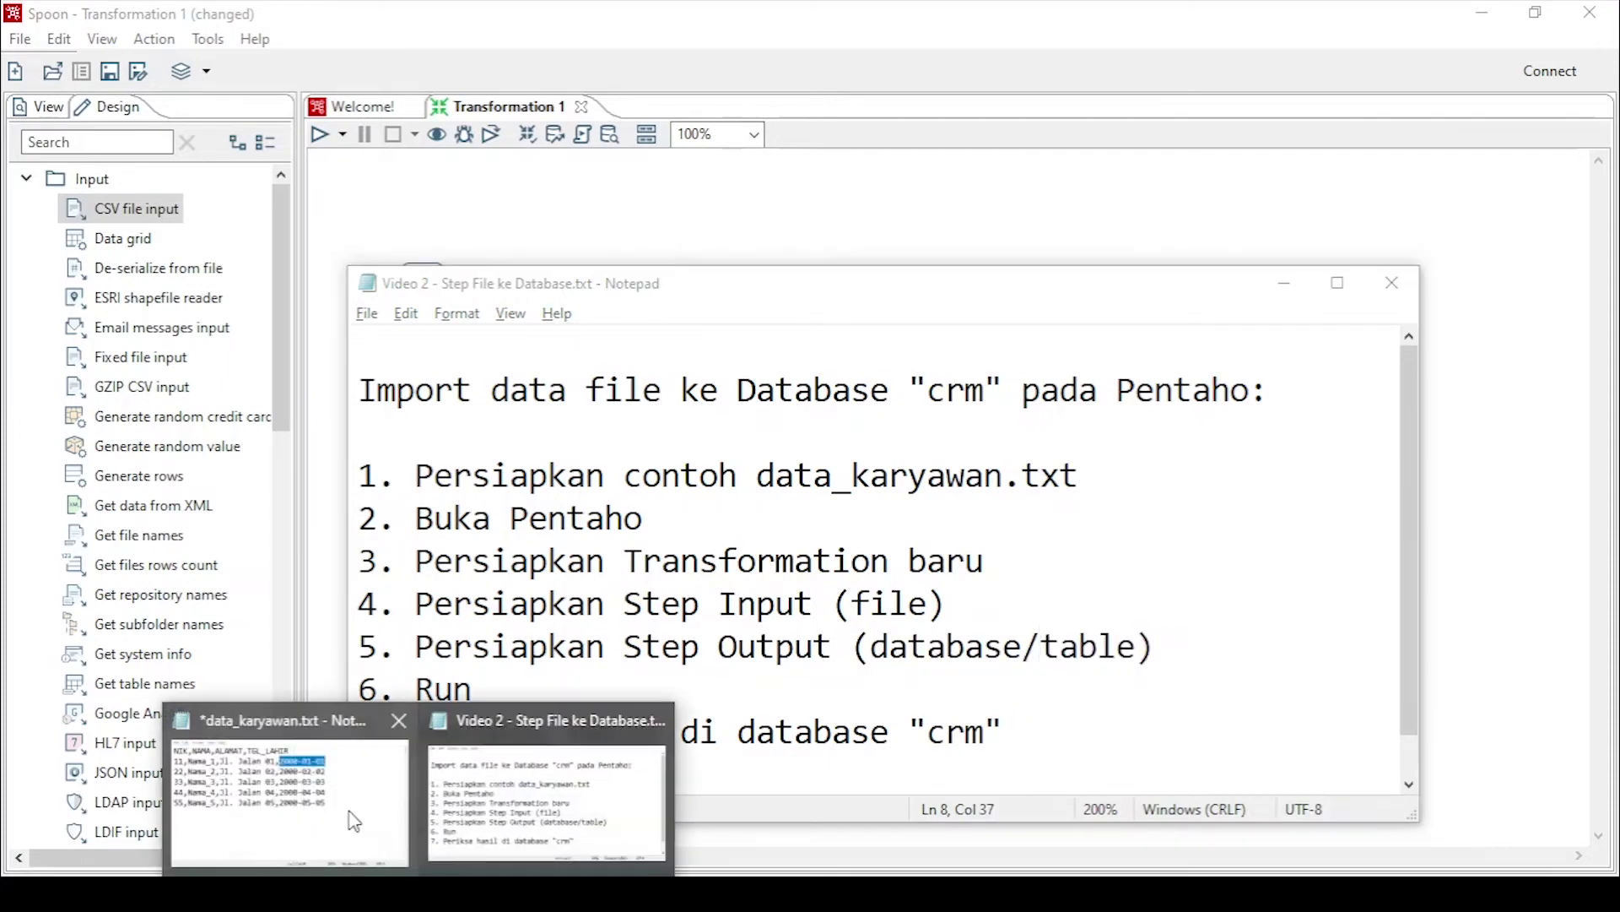
left_click(412, 830)
left_click_drag(1340, 578, 674, 390)
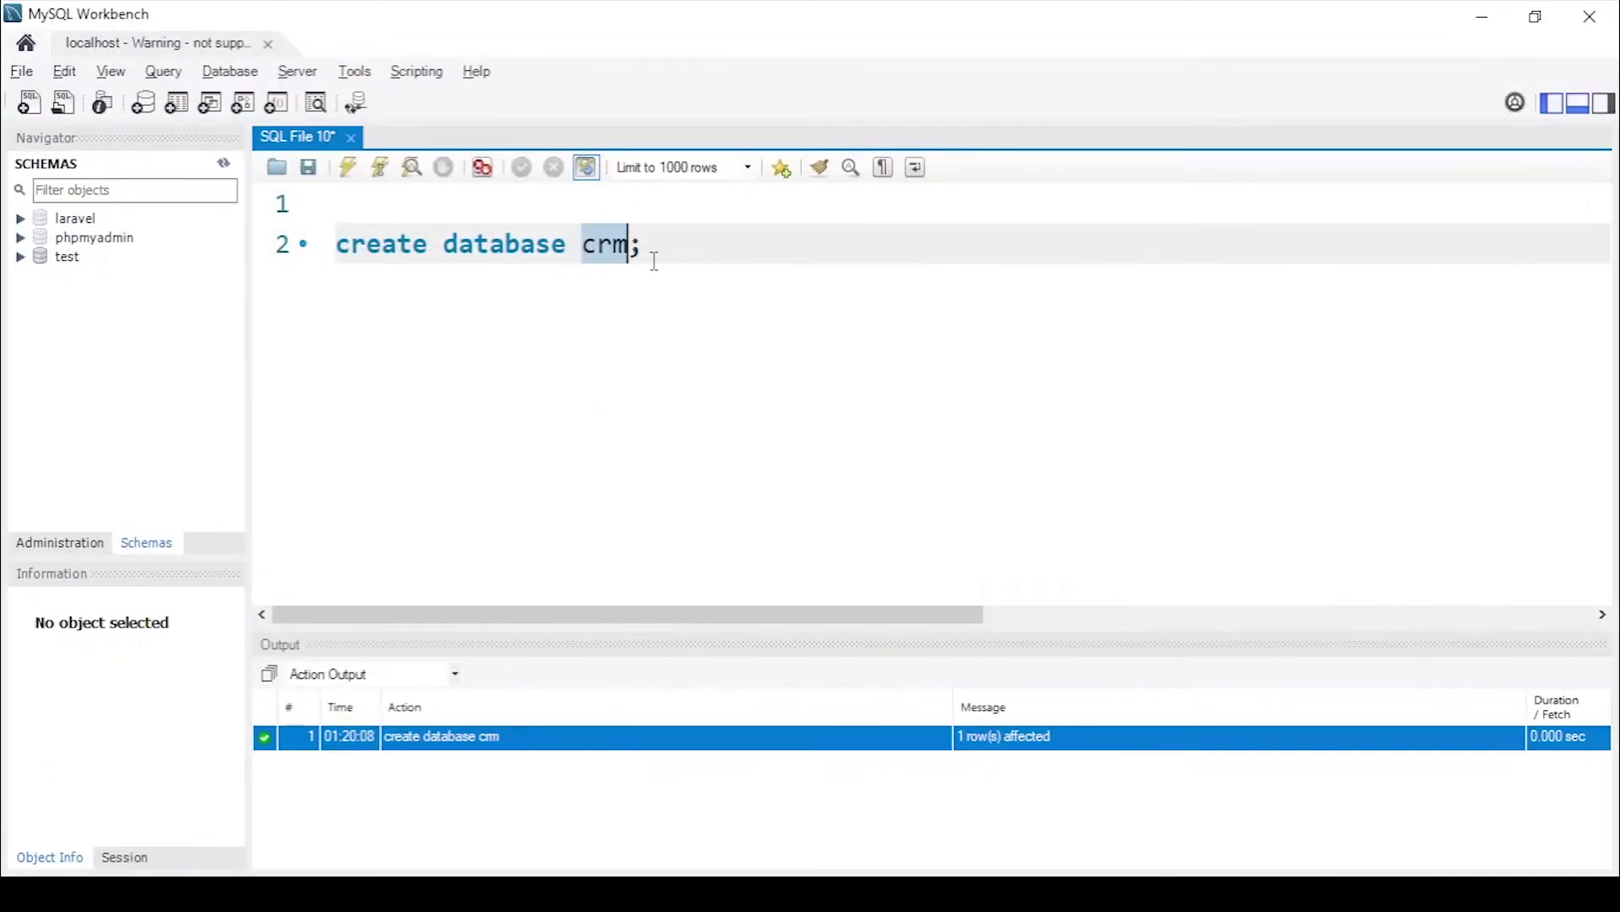
Step: In MySQL Workbench, refresh the schema list and expand the crm database to check its tables
key("ctrl+Left")
key("ctrl+Right")
left_click(224, 164)
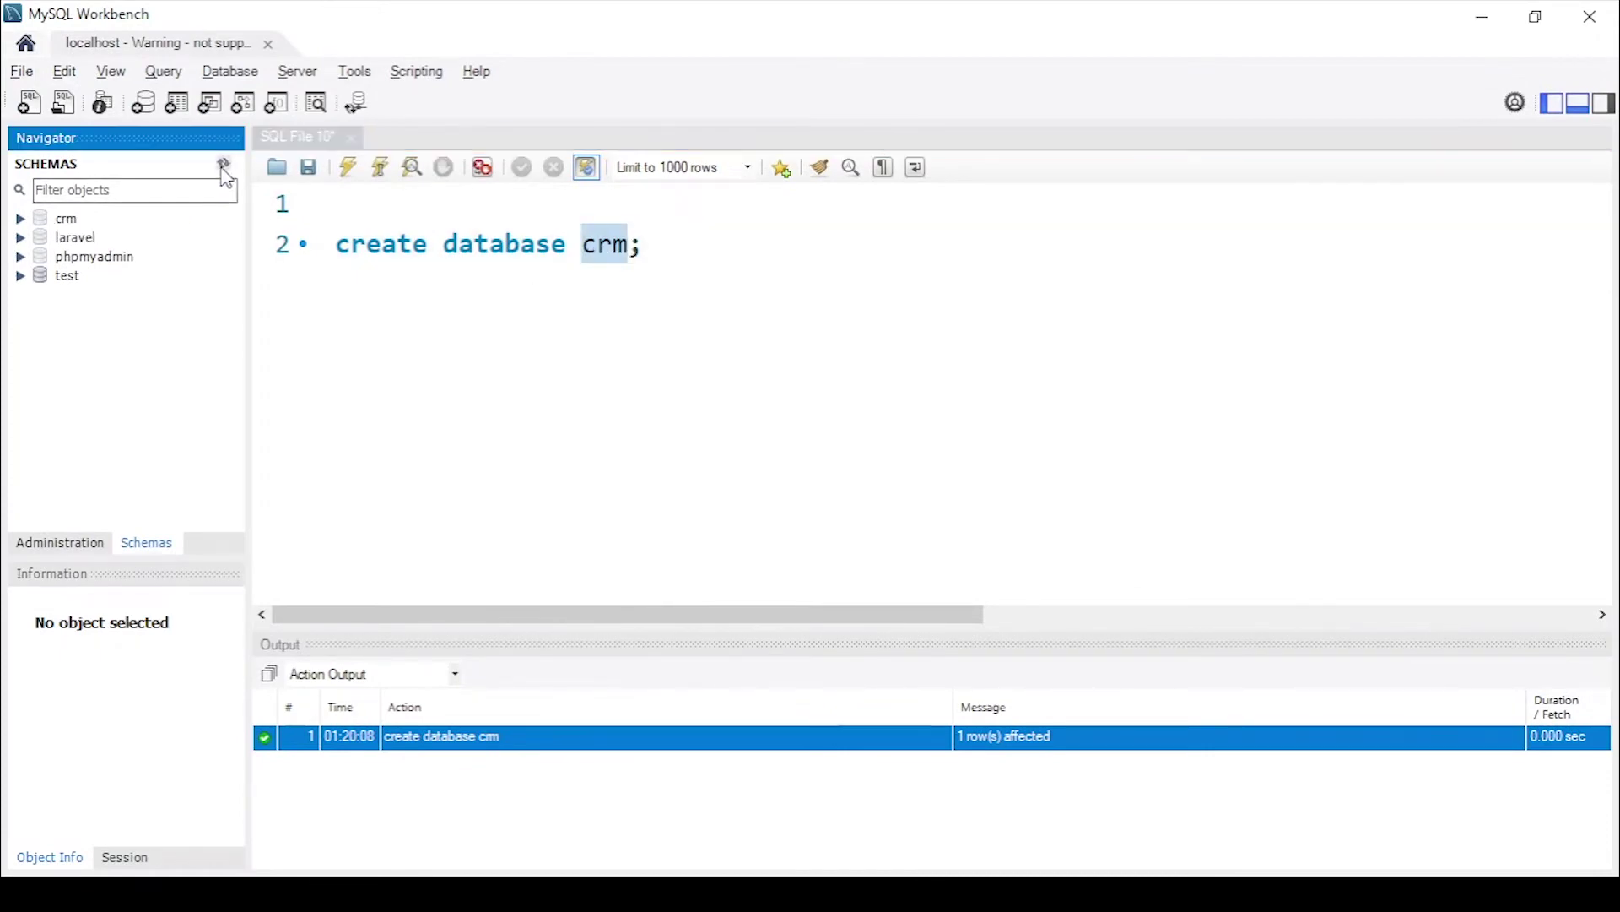
left_click(19, 218)
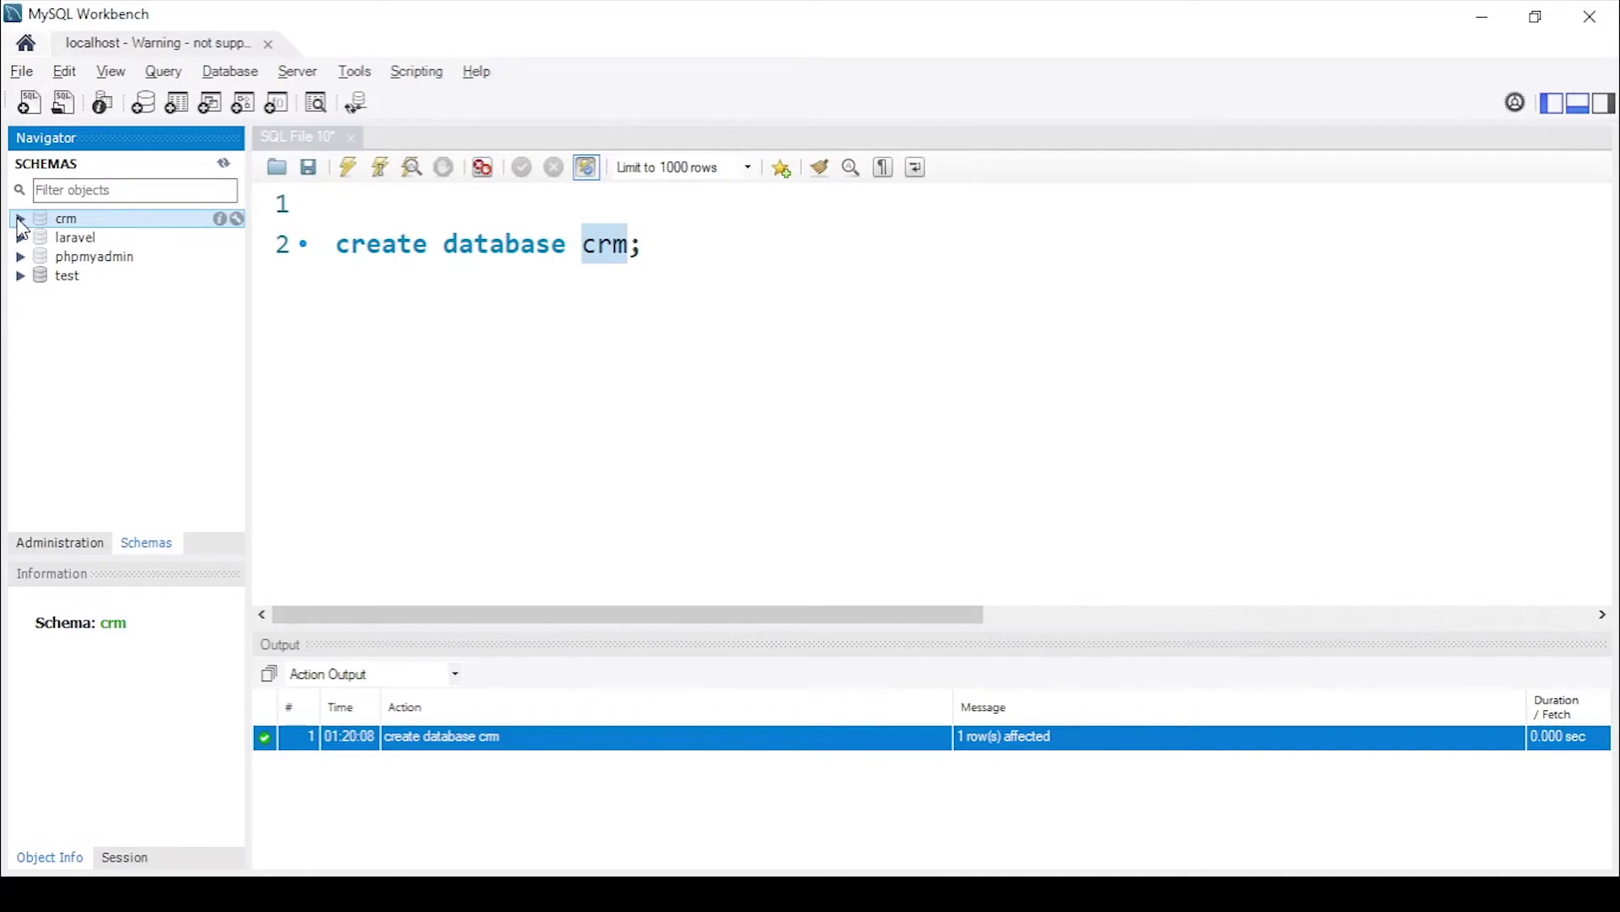
left_click(100, 239)
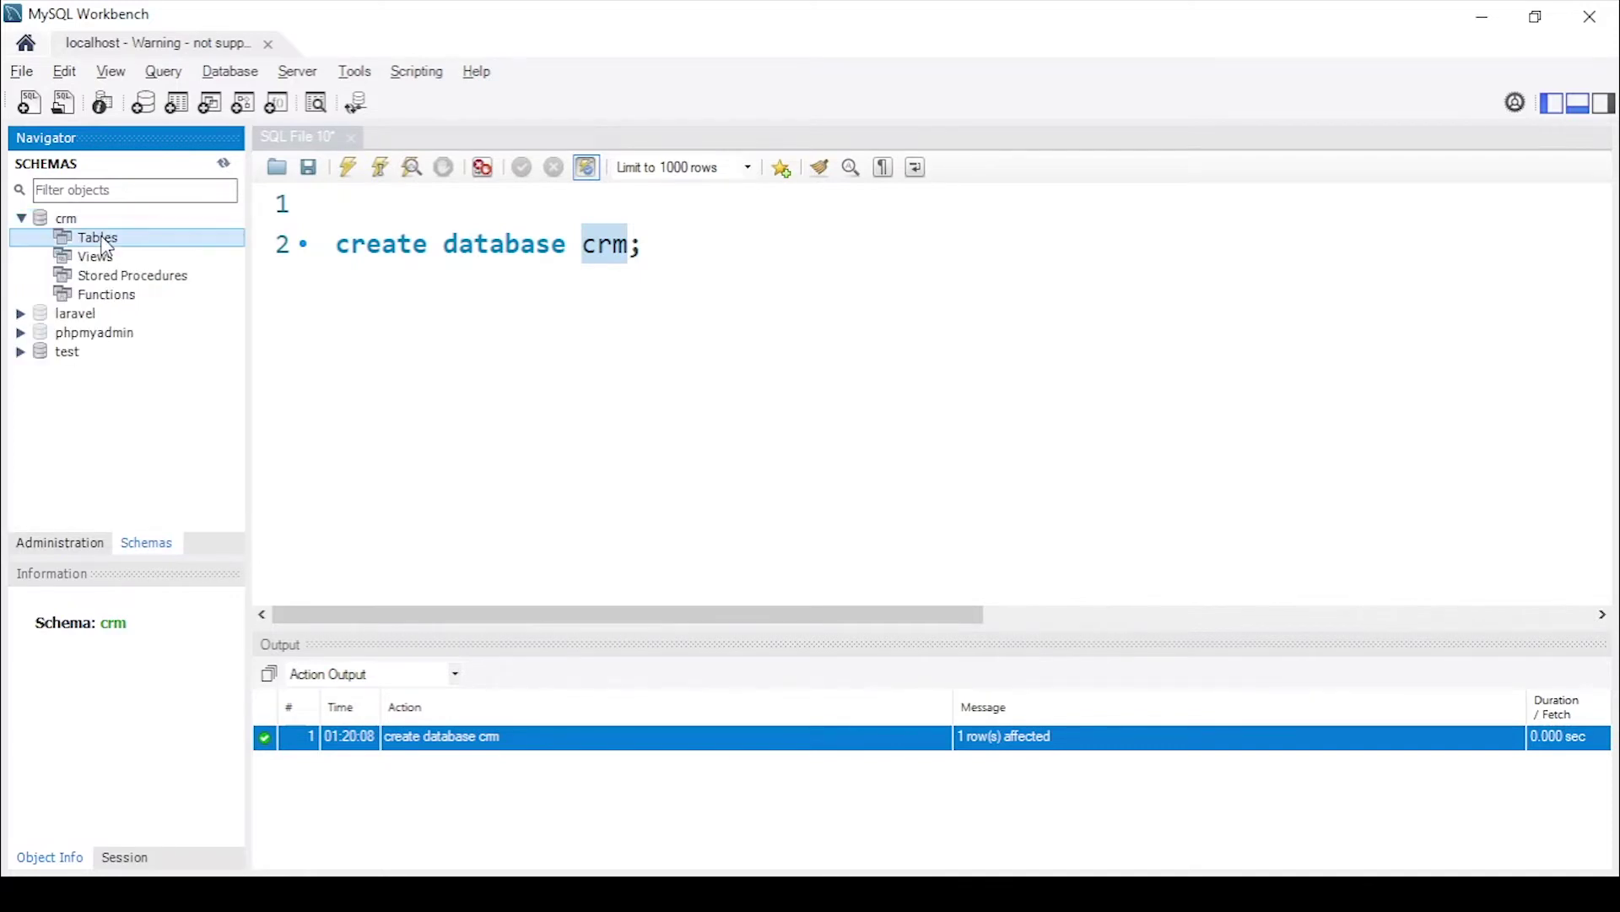
left_click(1483, 24)
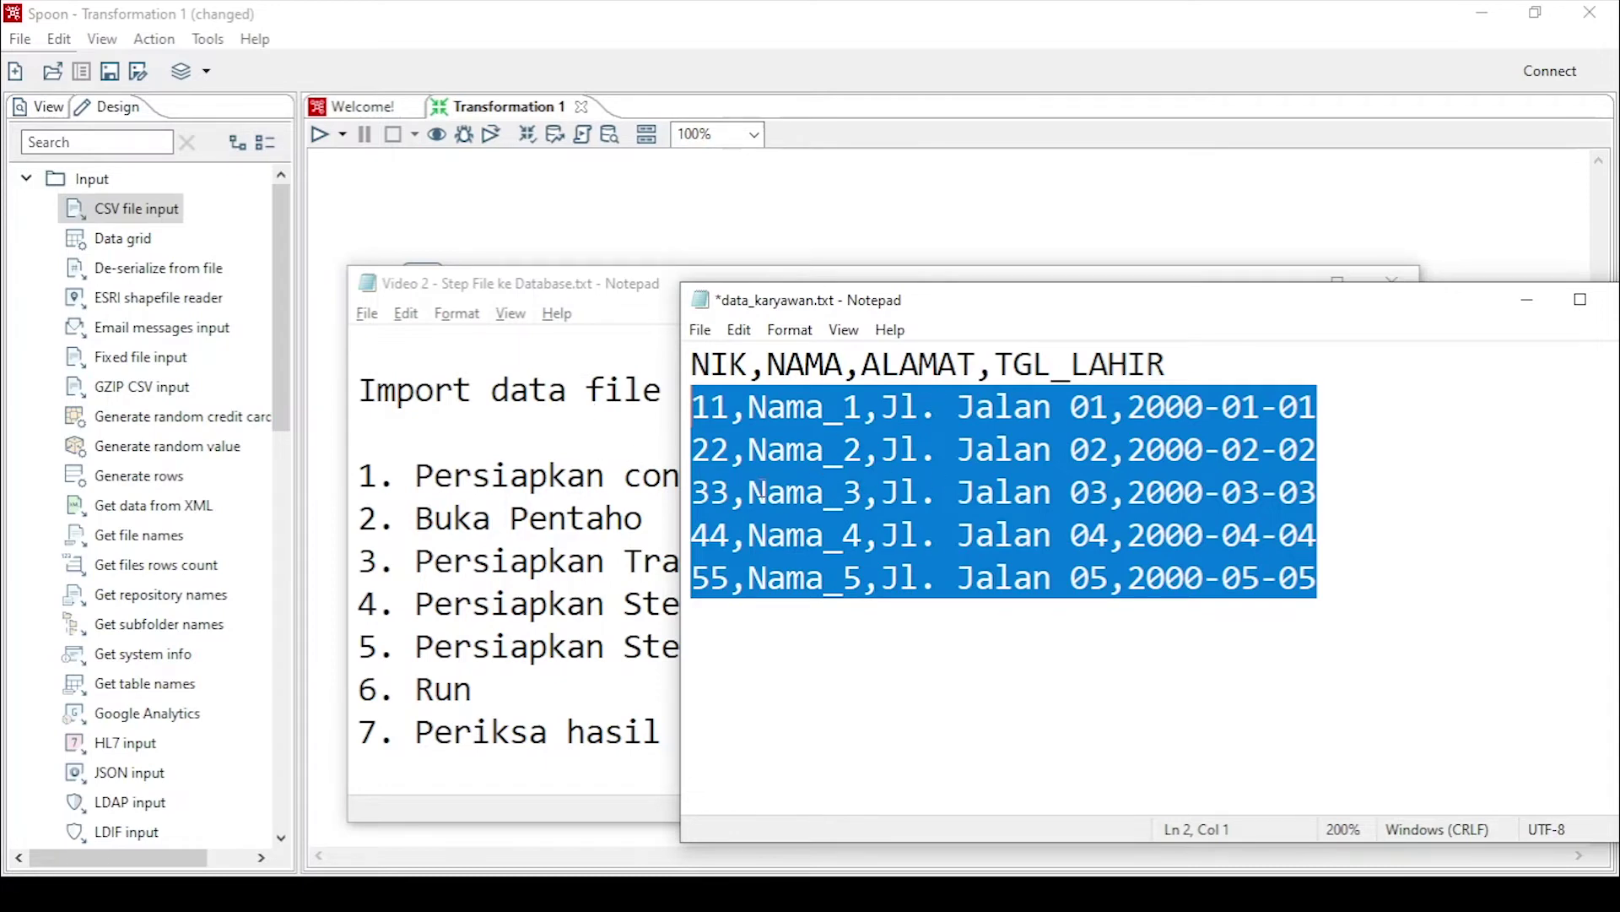
Step: Read checklist item 5, "Persiapkan Step Output (database/table)", in the notes file, and return to Spoon's Transformation 1
left_click(533, 527)
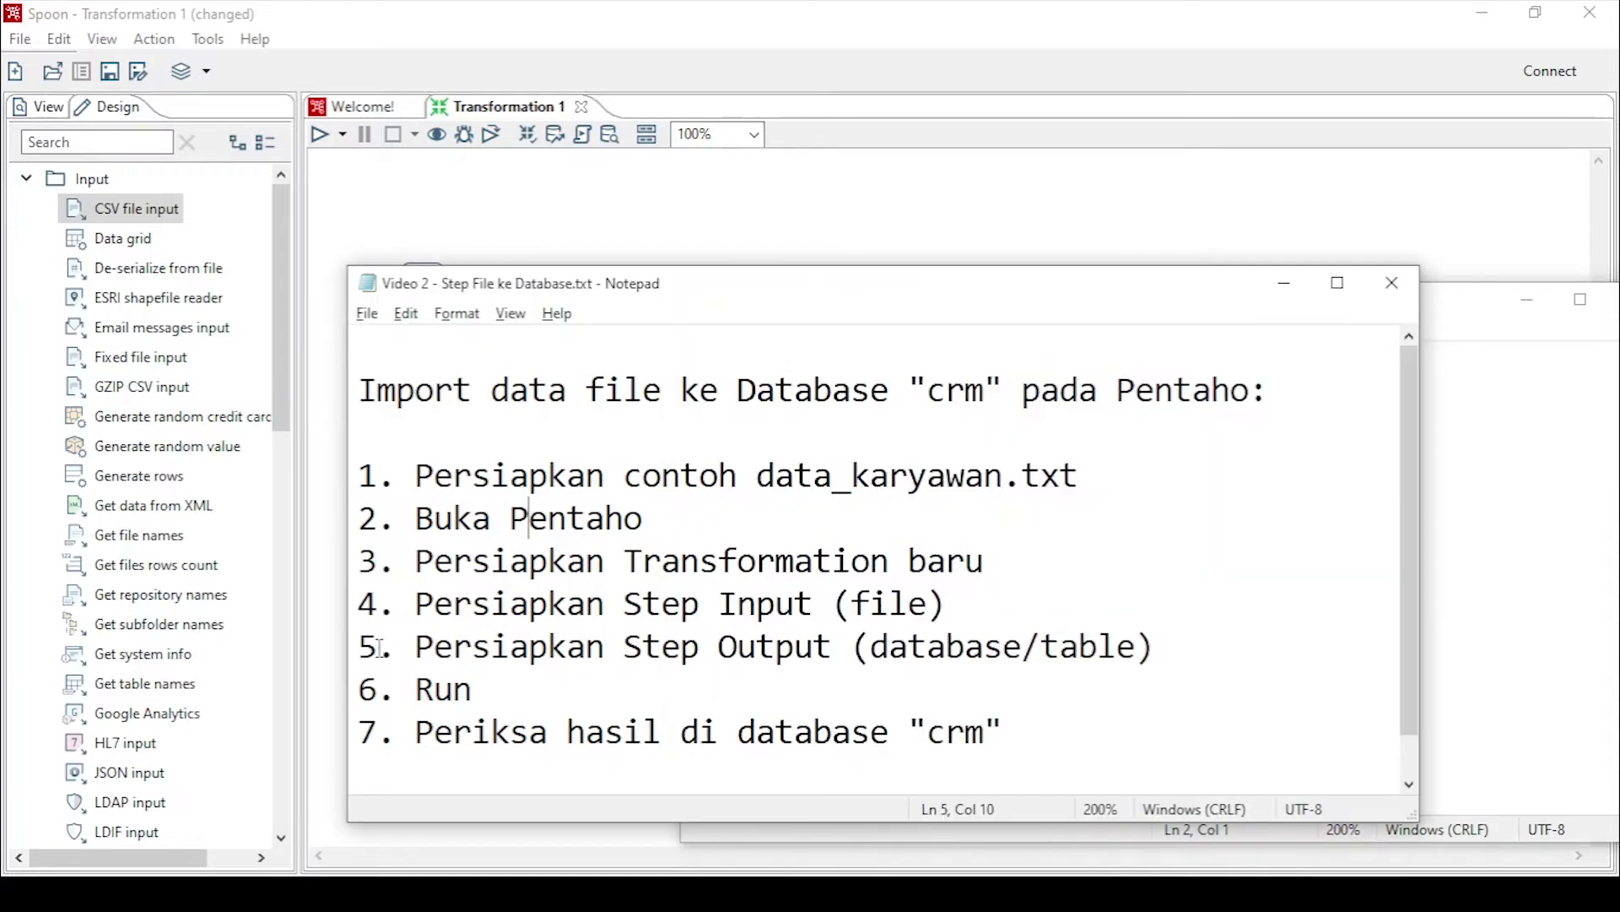
left_click_drag(358, 647, 1187, 652)
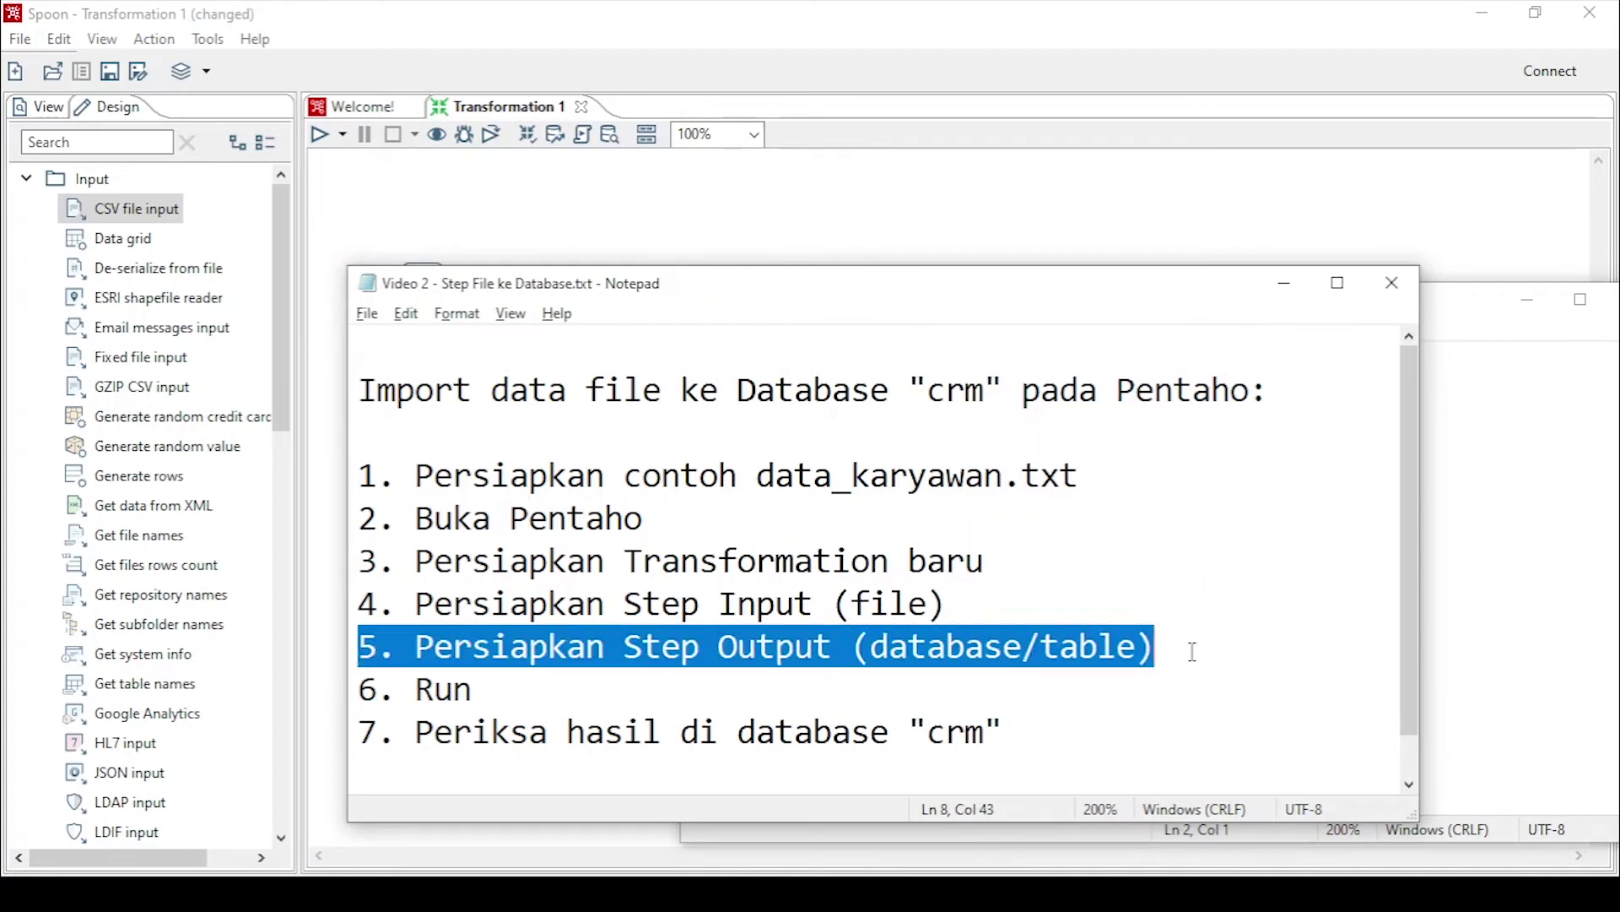
left_click(1059, 67)
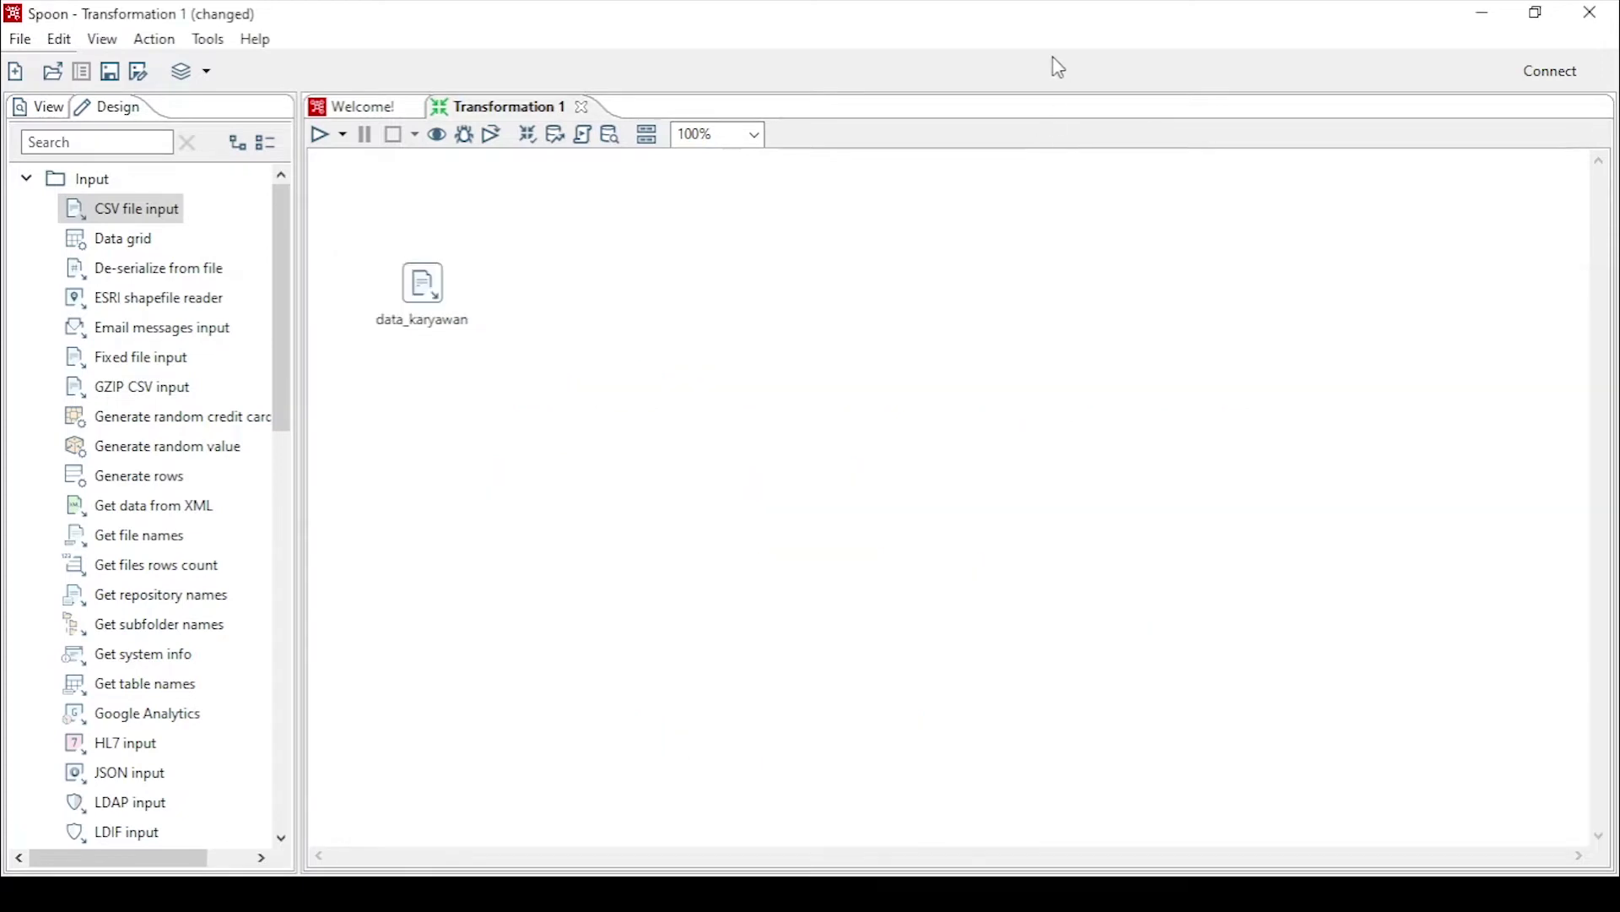
Step: Collapse the Input category in the list of available transformation steps
double_click(67, 182)
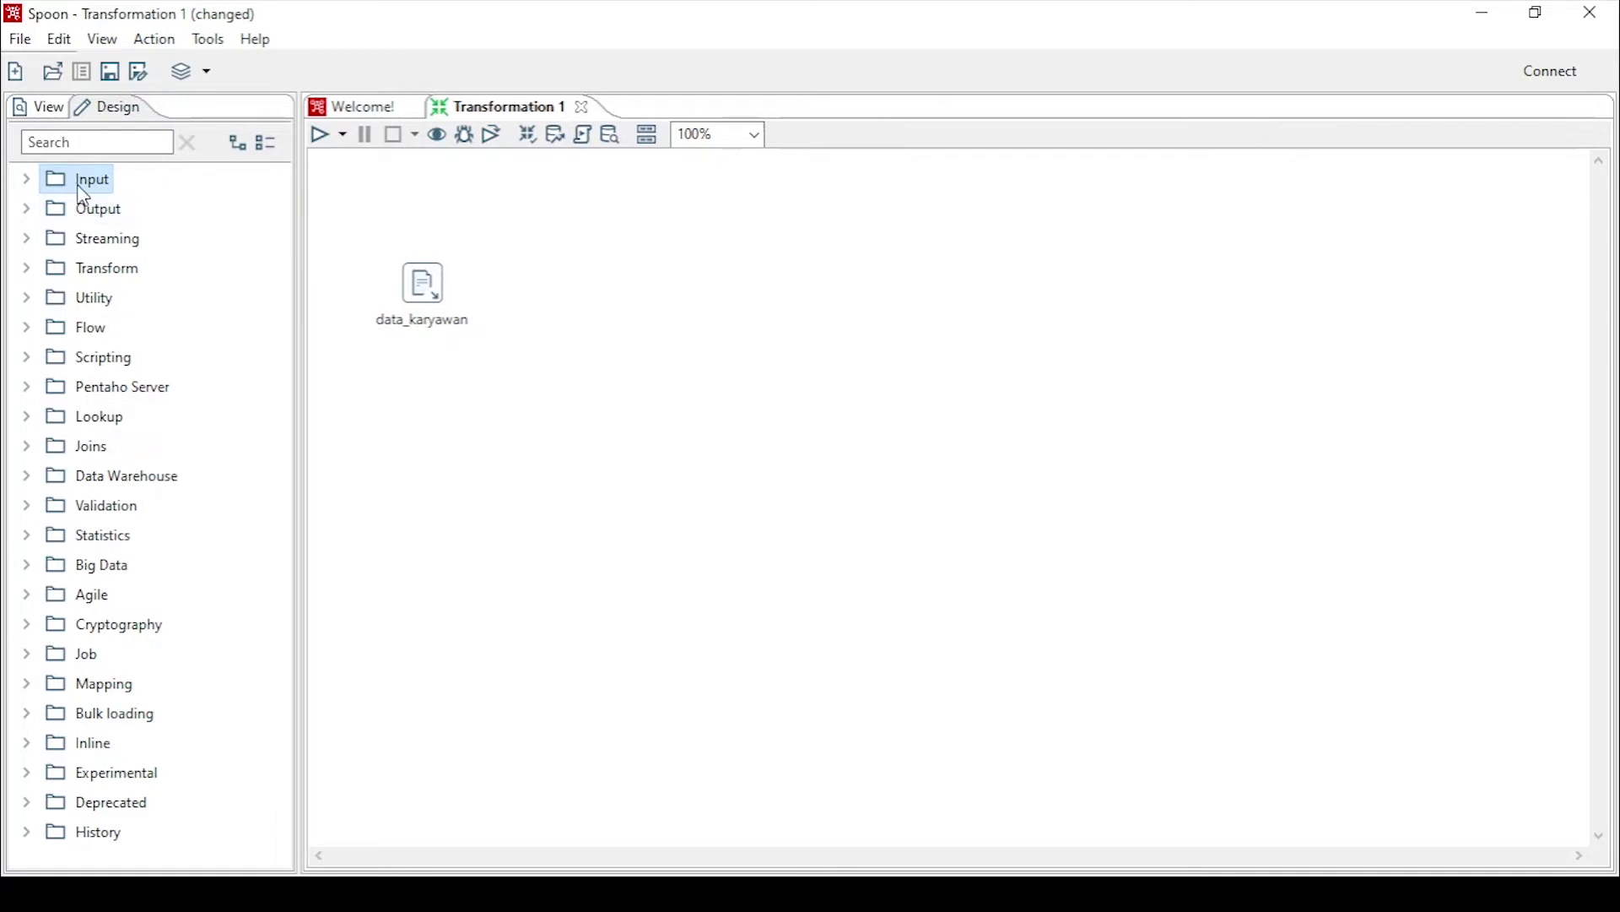
left_click(30, 180)
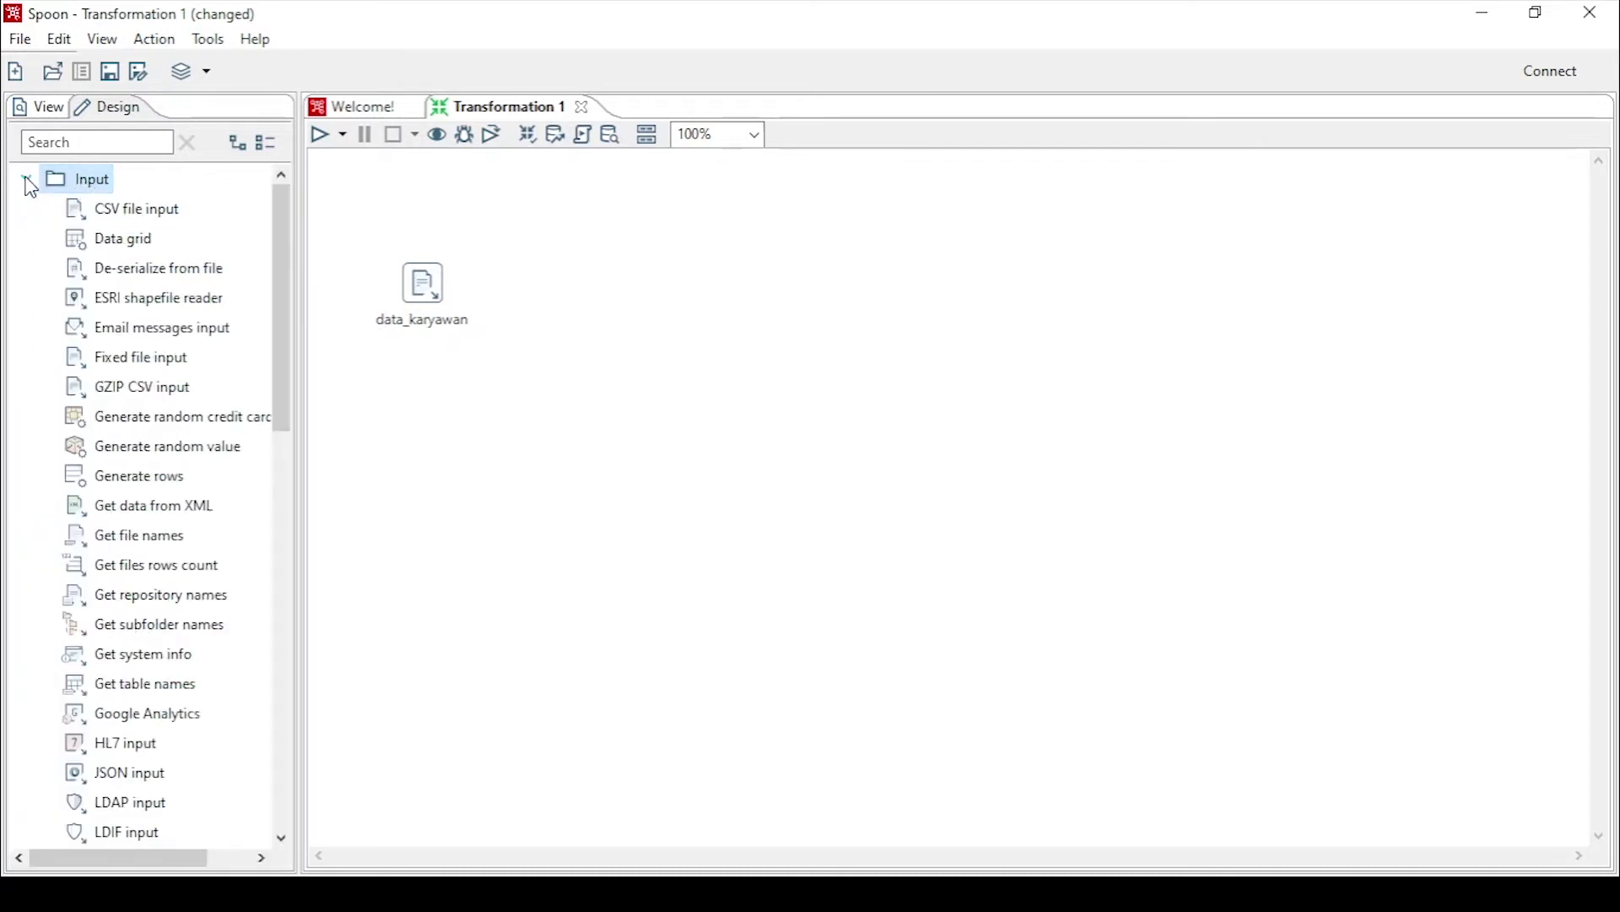
left_click(28, 179)
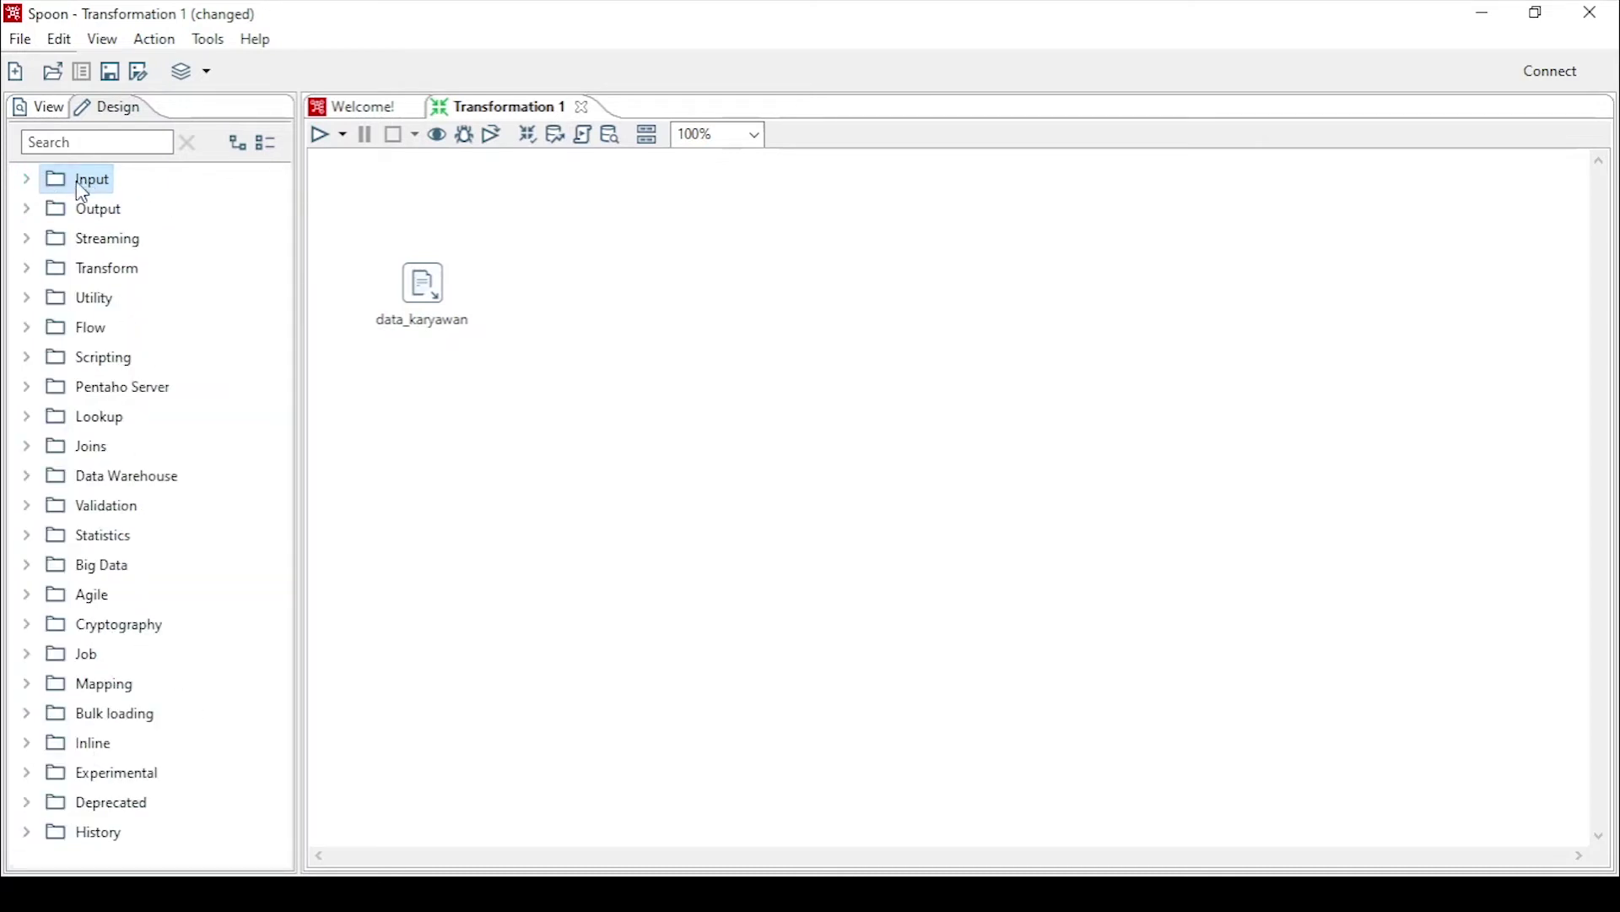
Step: Expand the Output category of transformation steps and select Table output
left_click(28, 211)
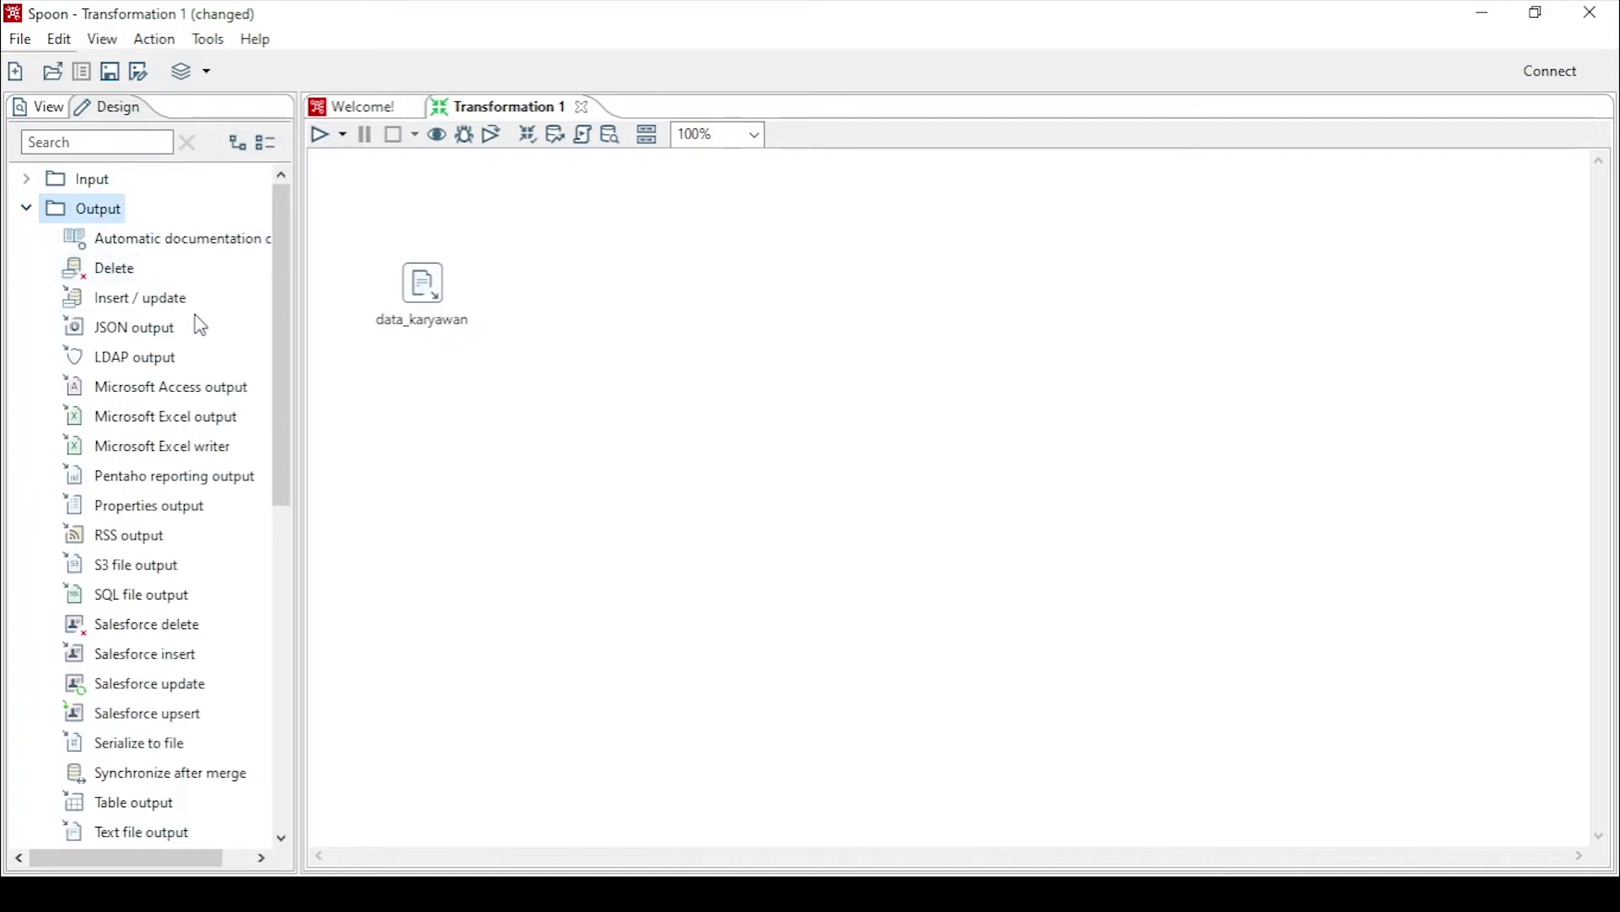
scroll(186, 338, "down", 6)
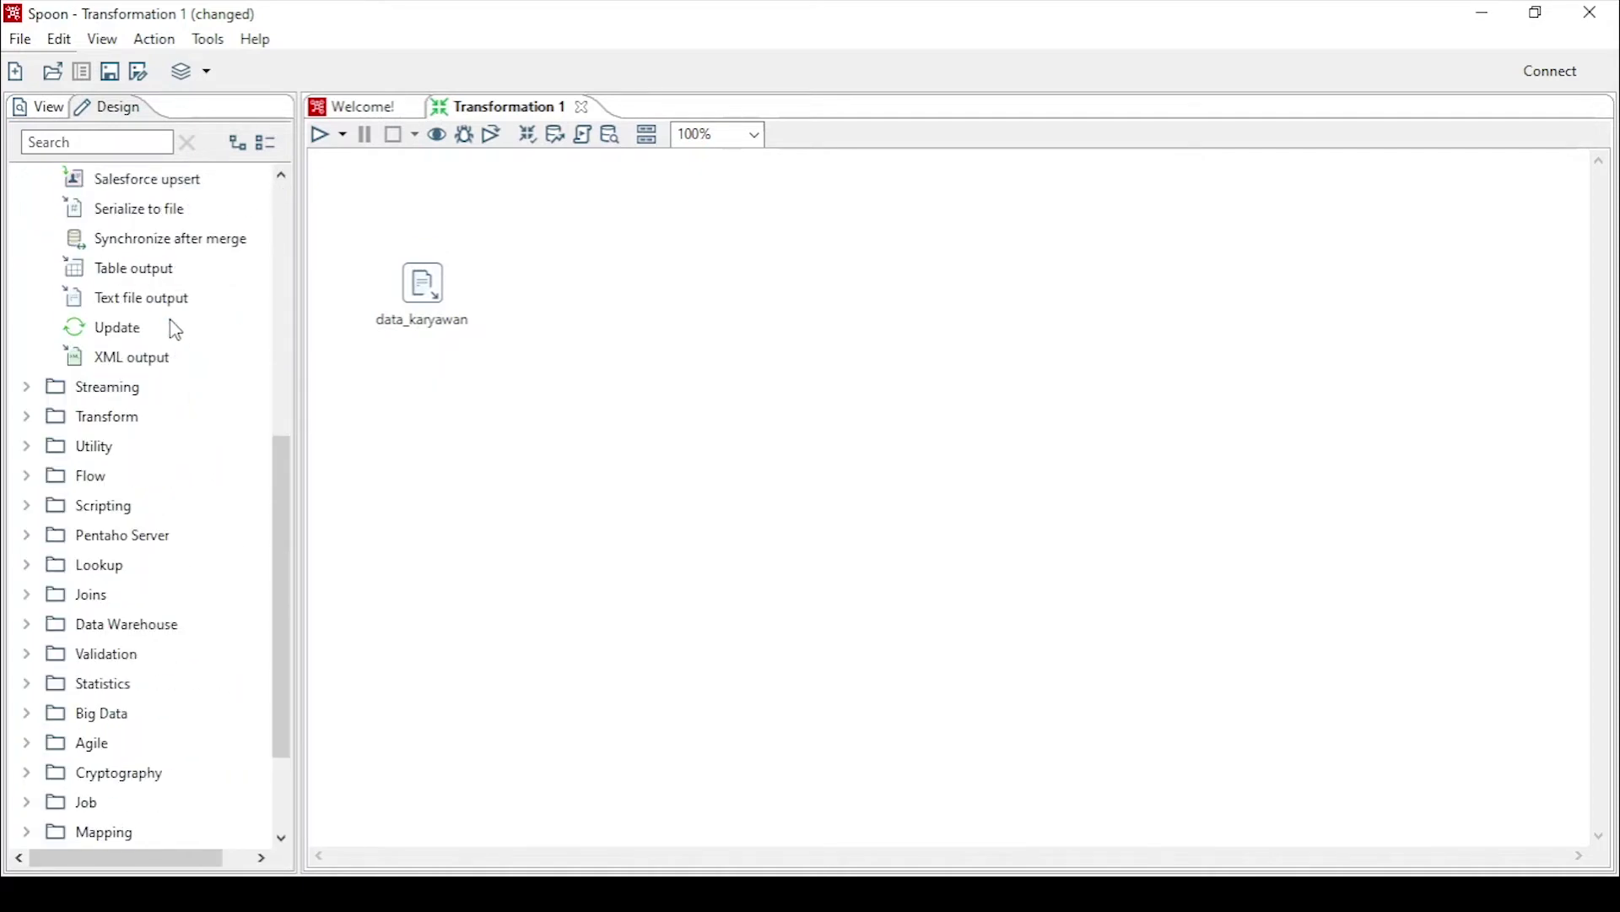
left_click(133, 268)
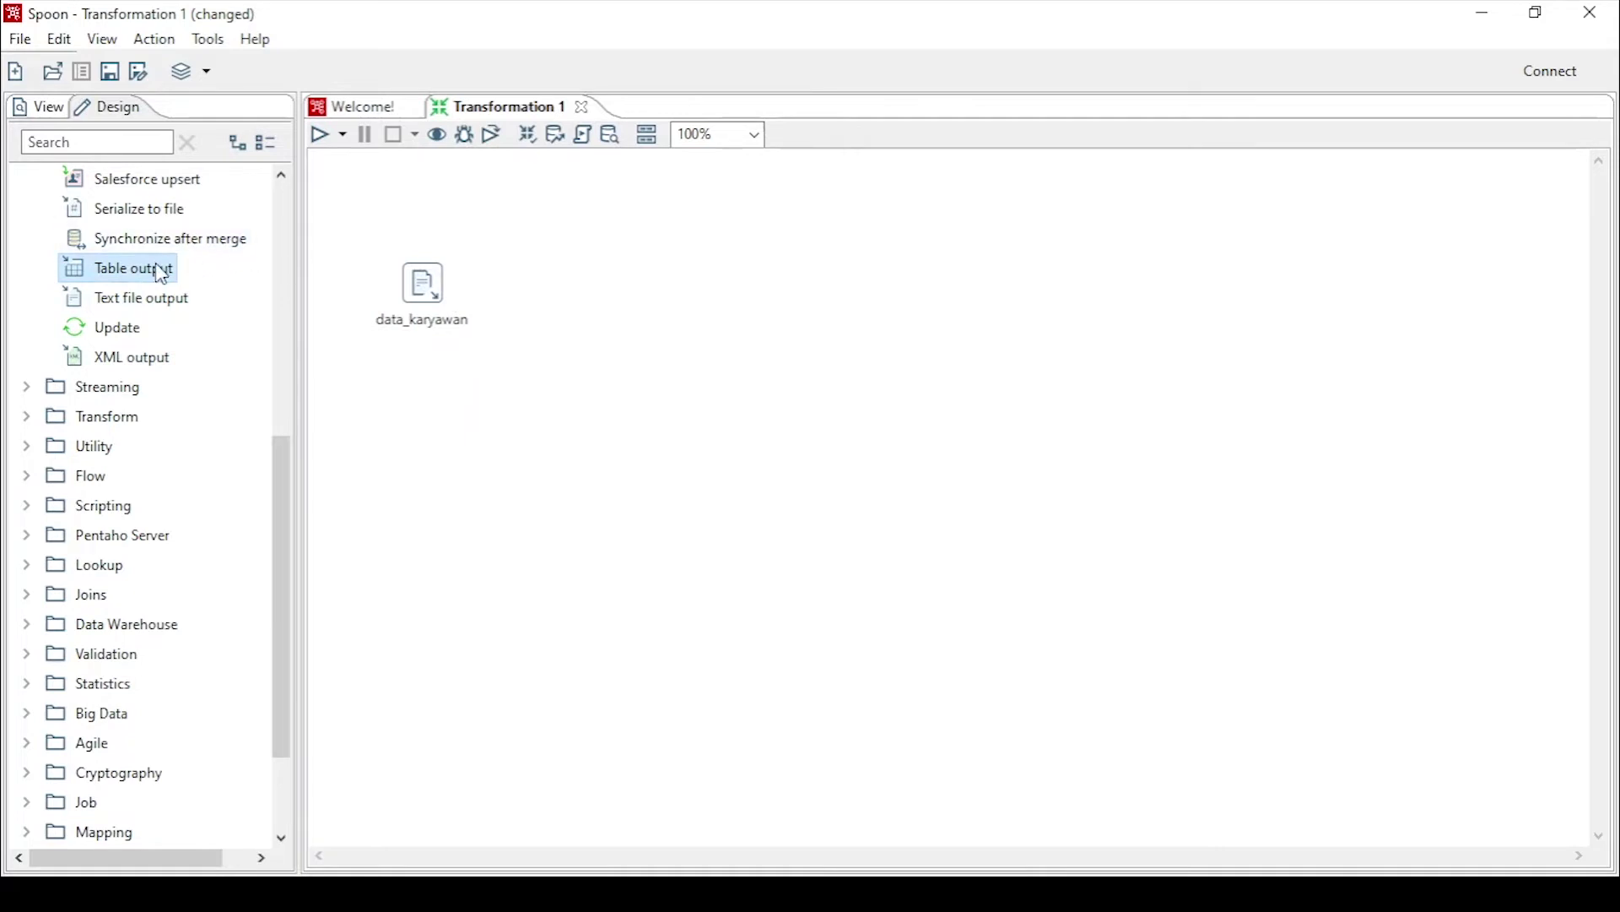
Step: Add a Table output step linked automatically to data_karyawan, and delete it again
mouse_move(432, 294)
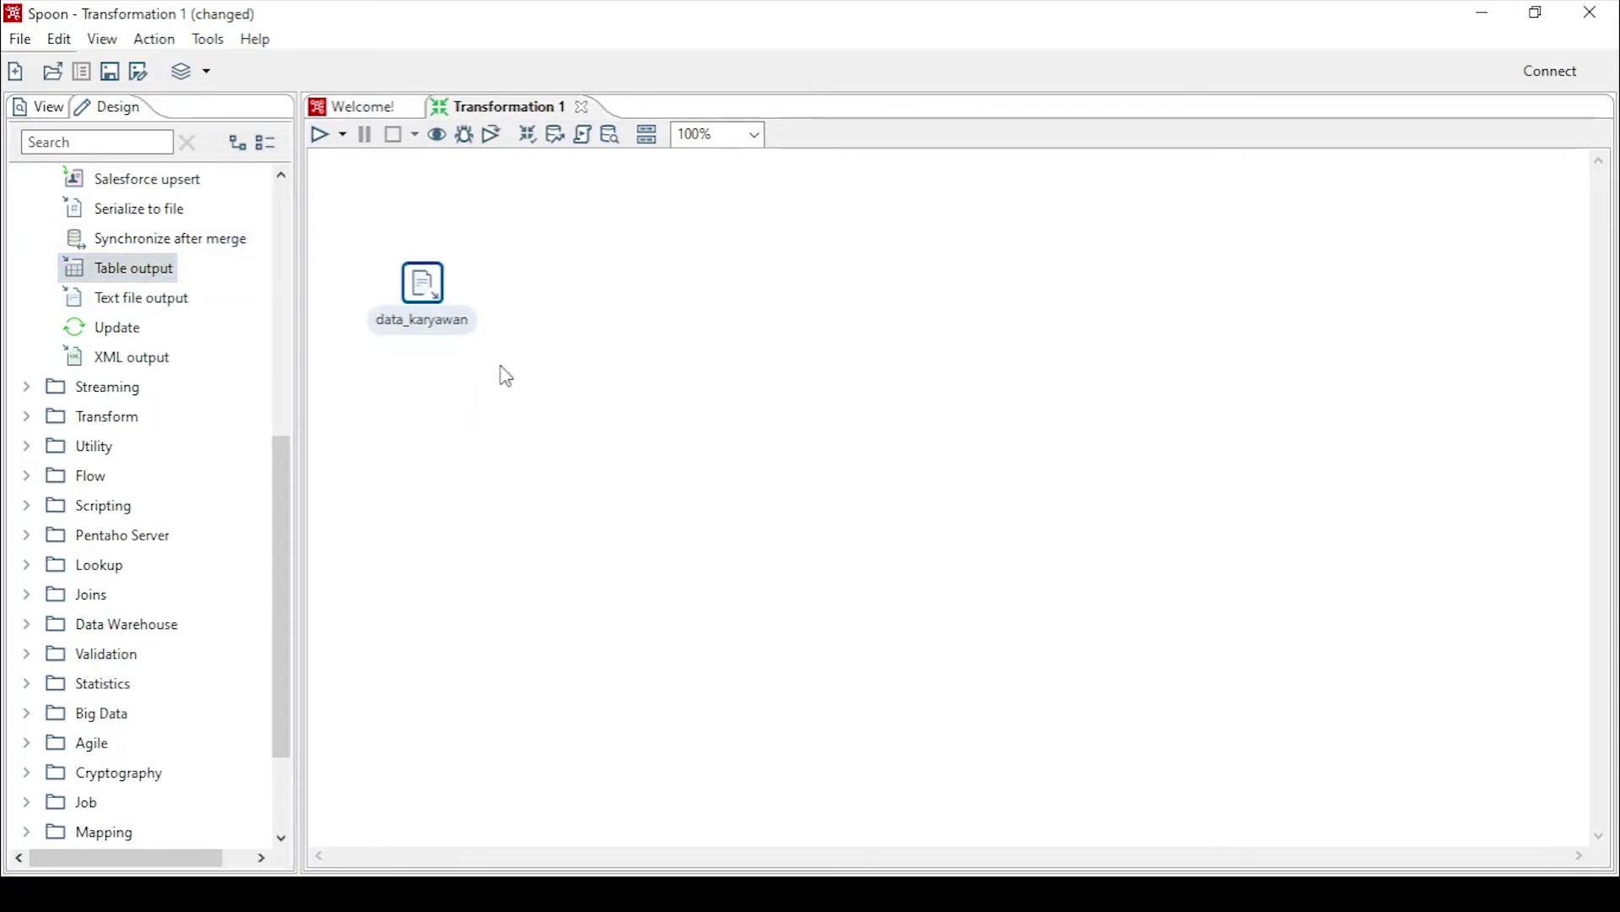
left_click(432, 314)
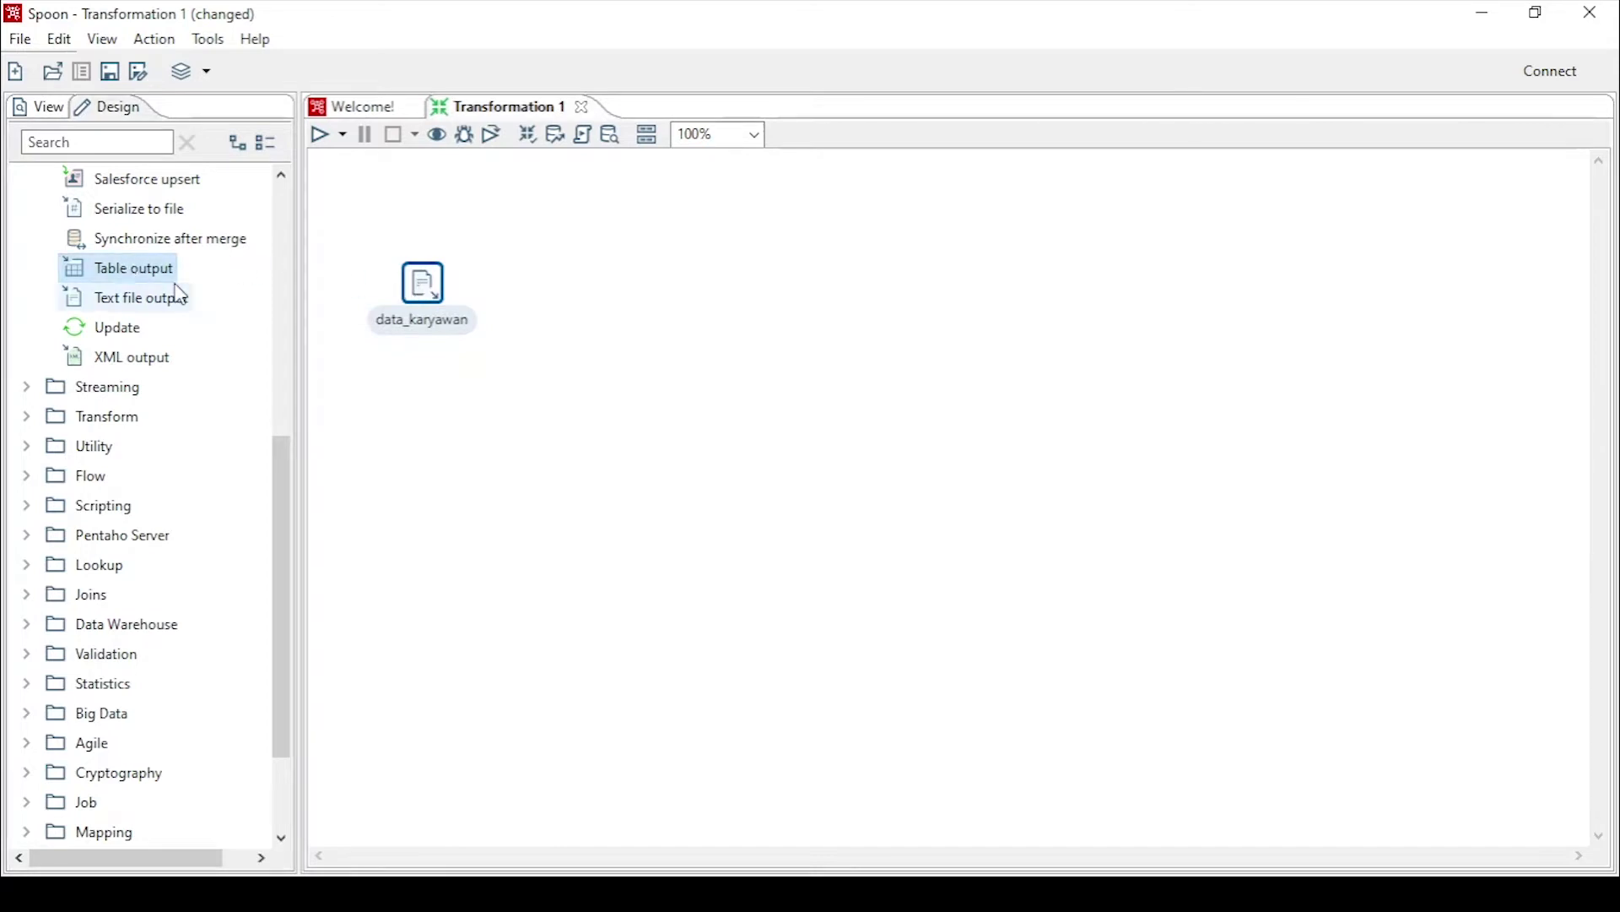
double_click(150, 285)
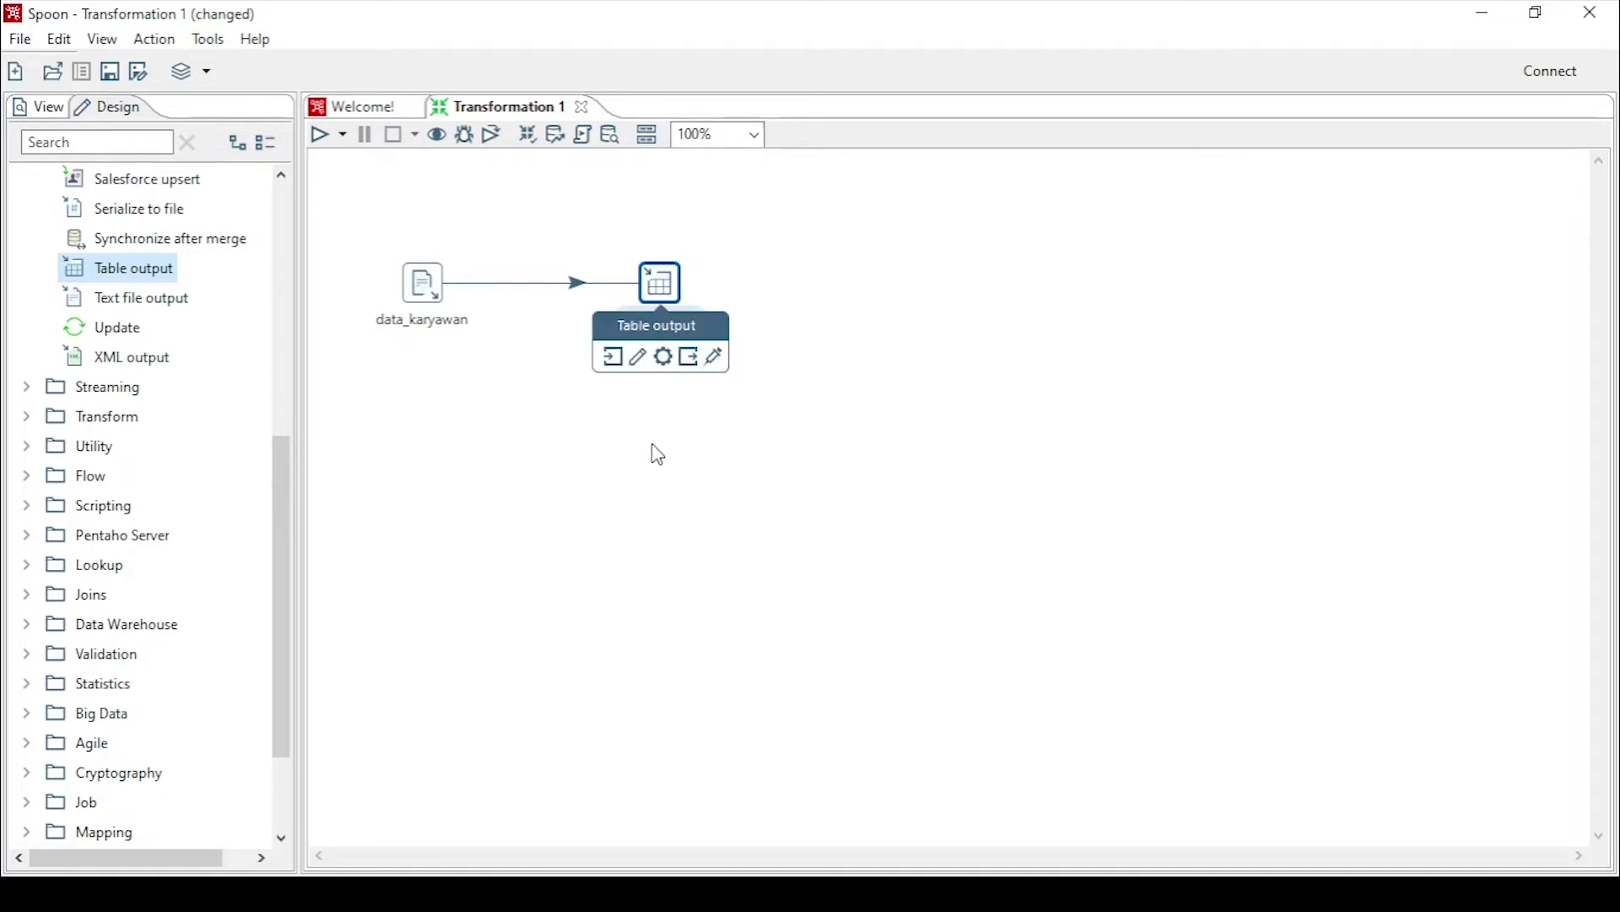
right_click(661, 287)
left_click(747, 481)
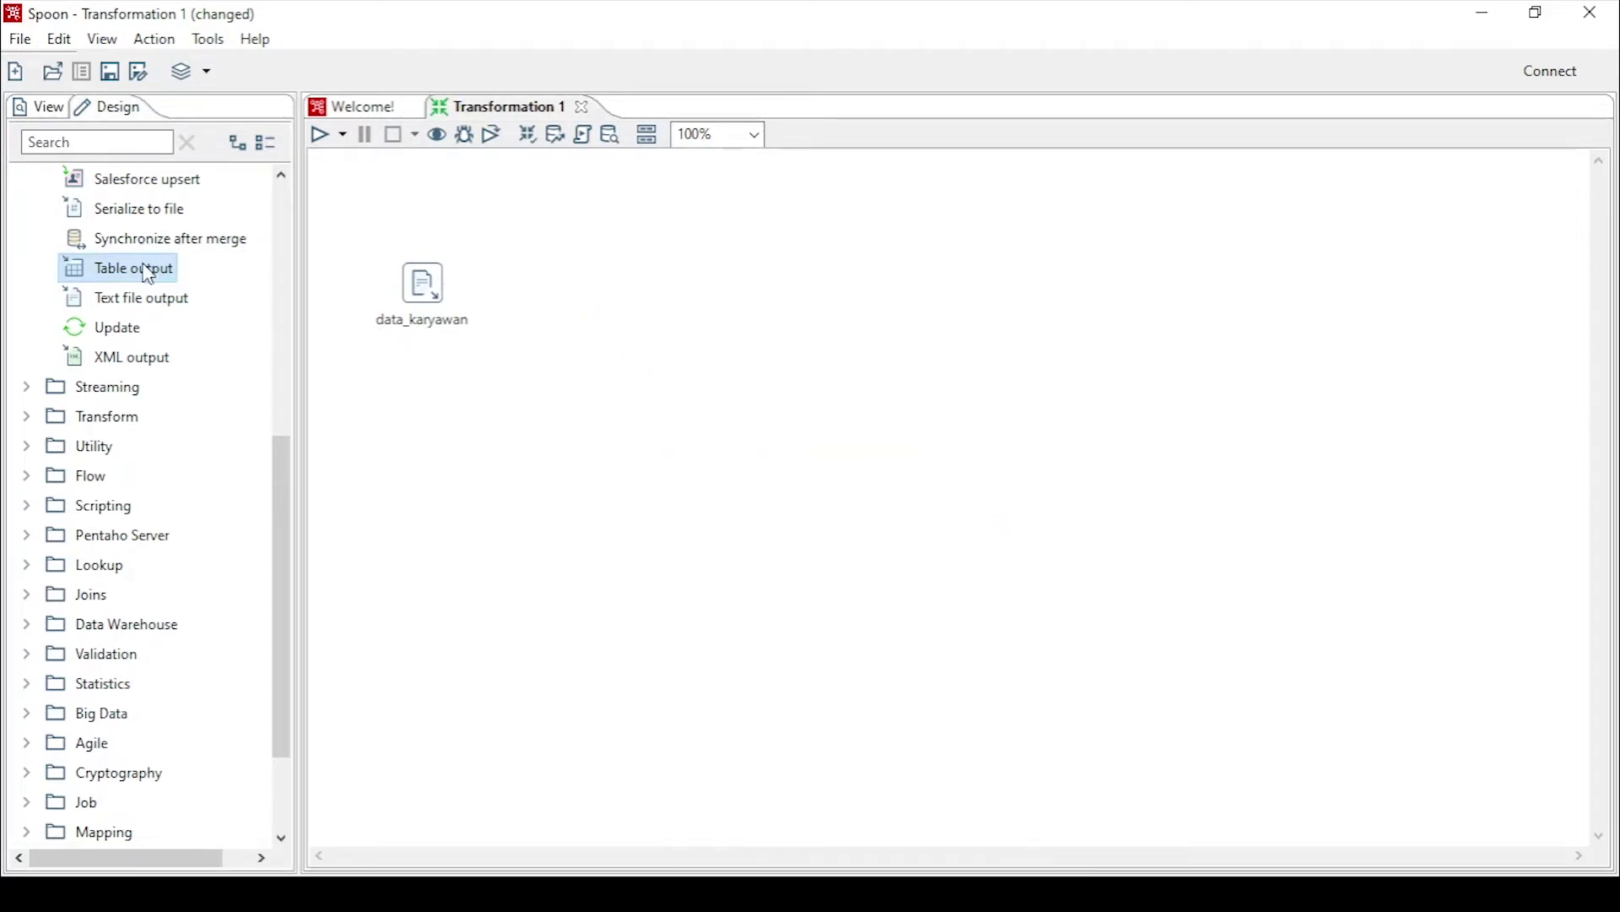
Step: Place a Table output step level with data_karyawan on the canvas, linked from data_karyawan by a "Main output of step" hop
left_click_drag(129, 279, 613, 398)
left_click(716, 287)
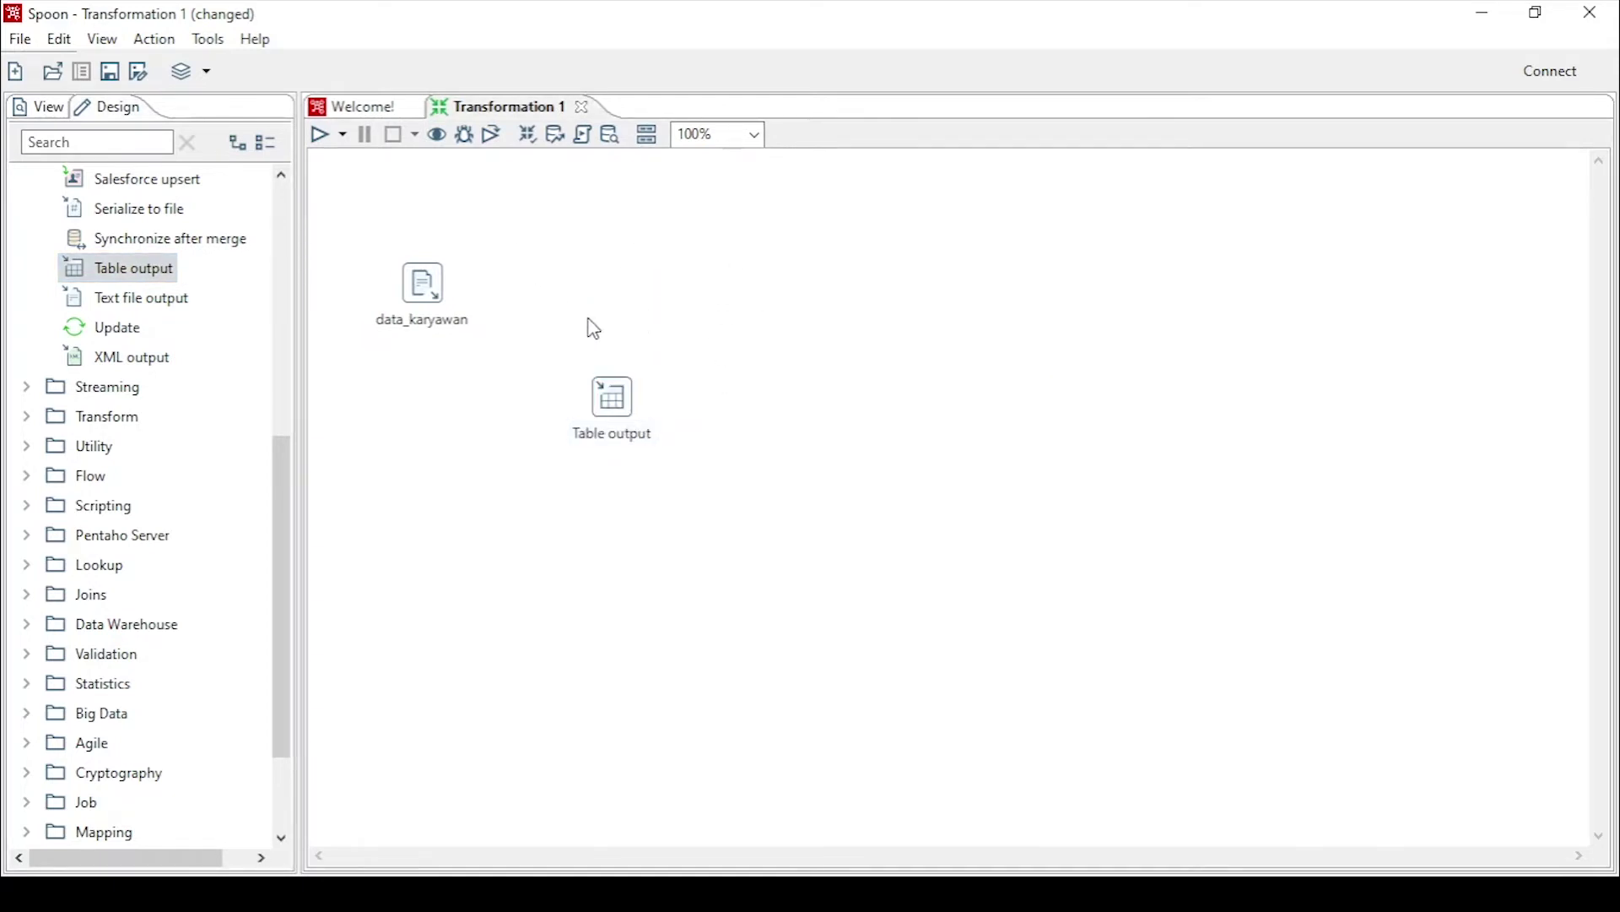
left_click(428, 291)
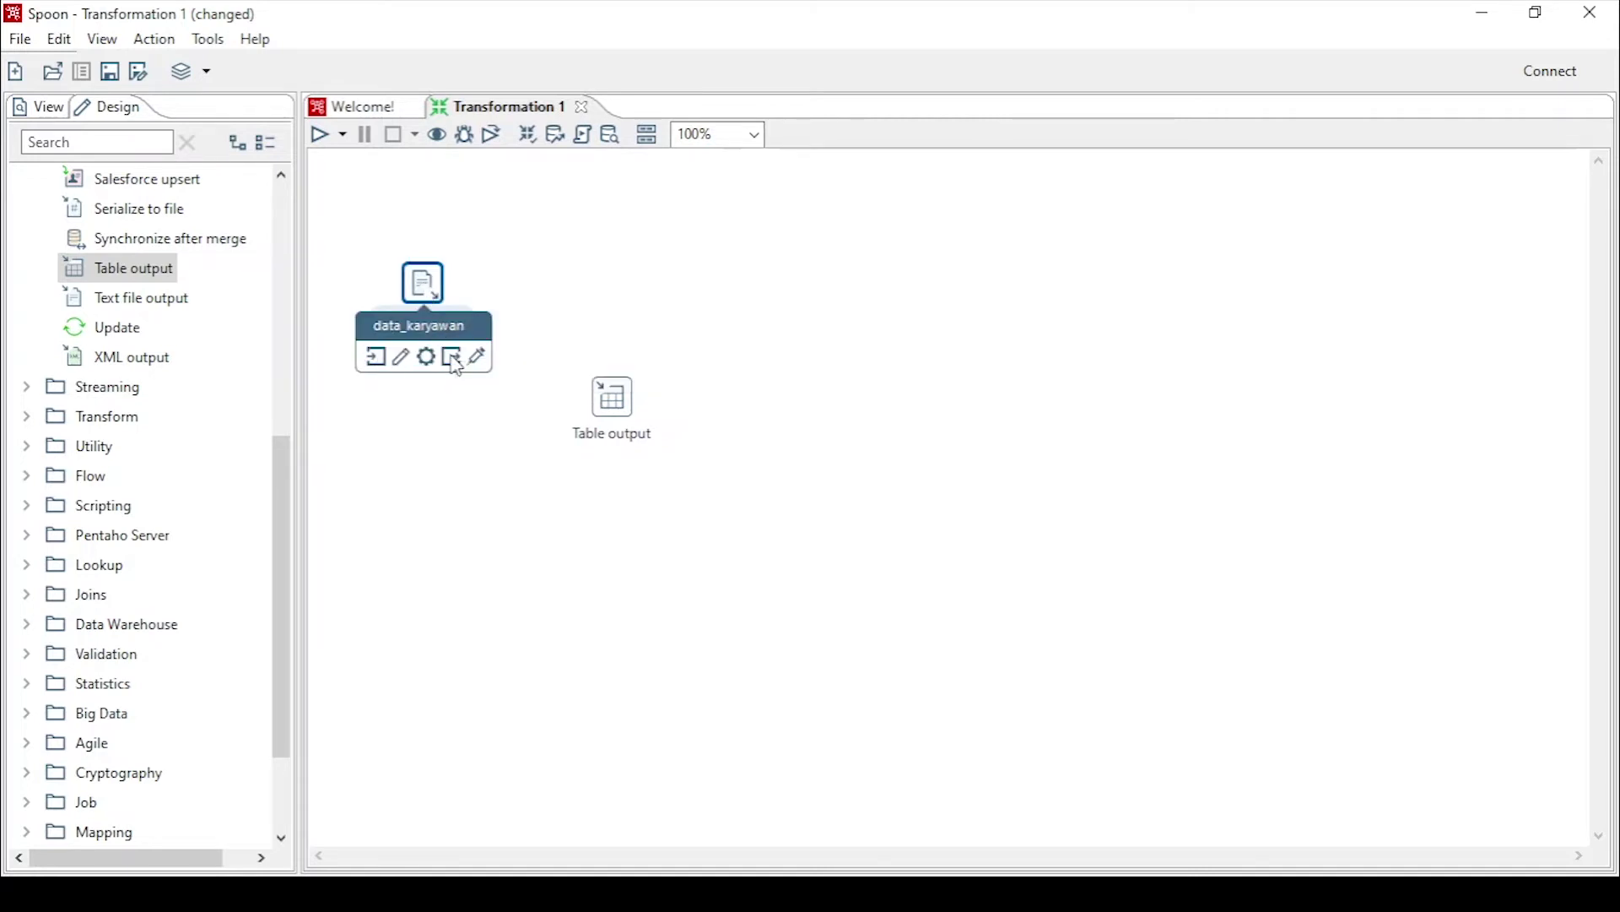
left_click_drag(457, 365, 622, 413)
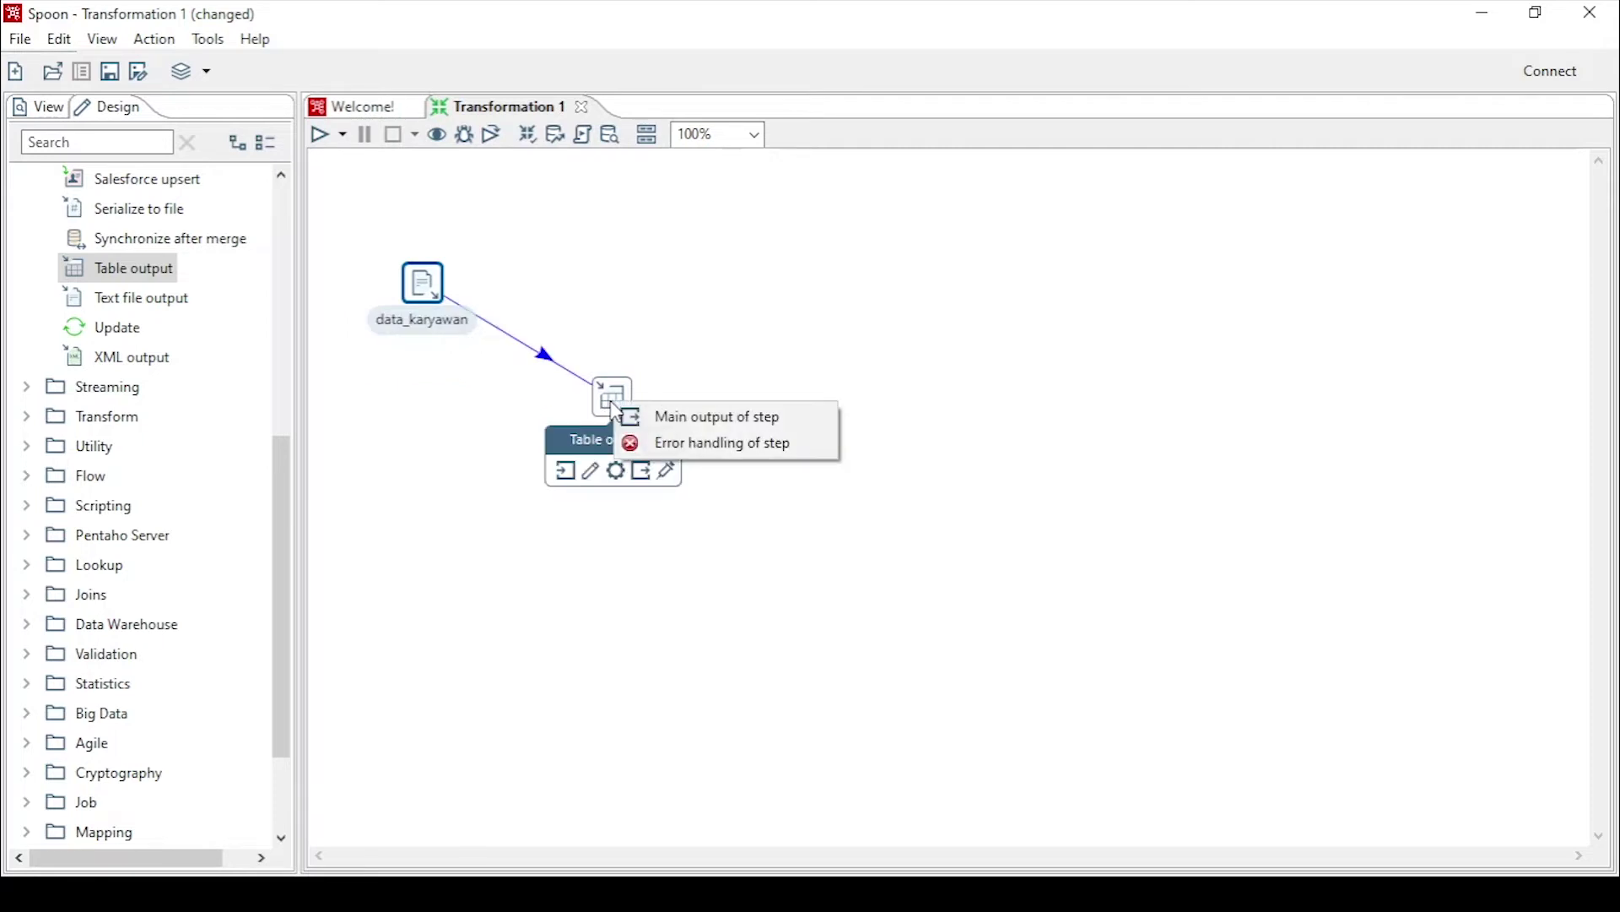
left_click(780, 422)
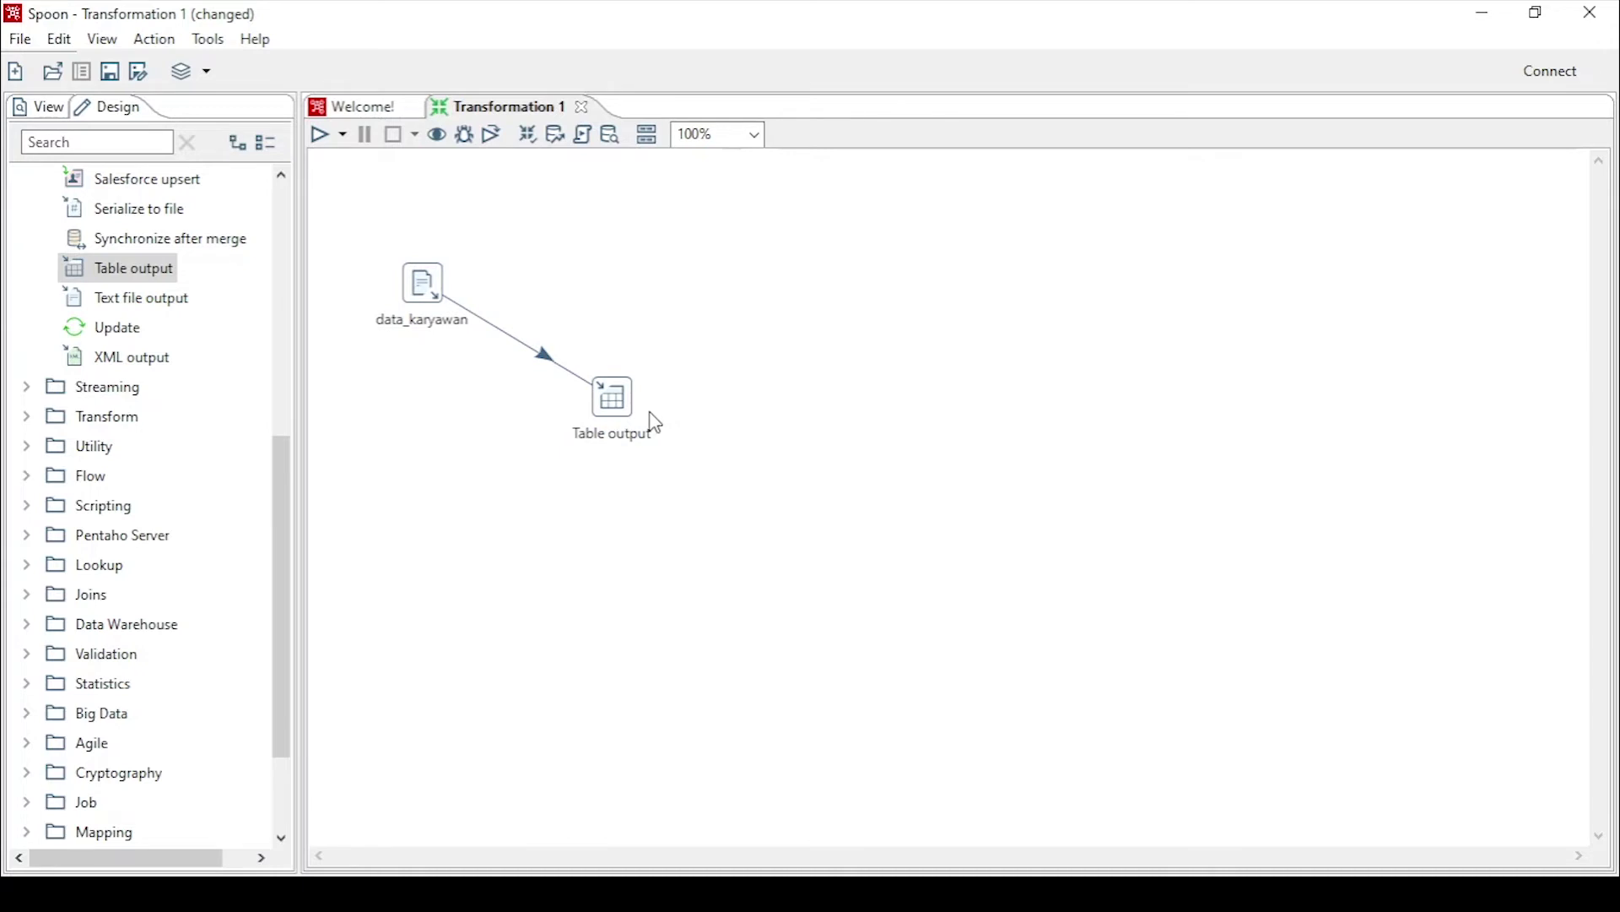
left_click_drag(620, 412, 666, 313)
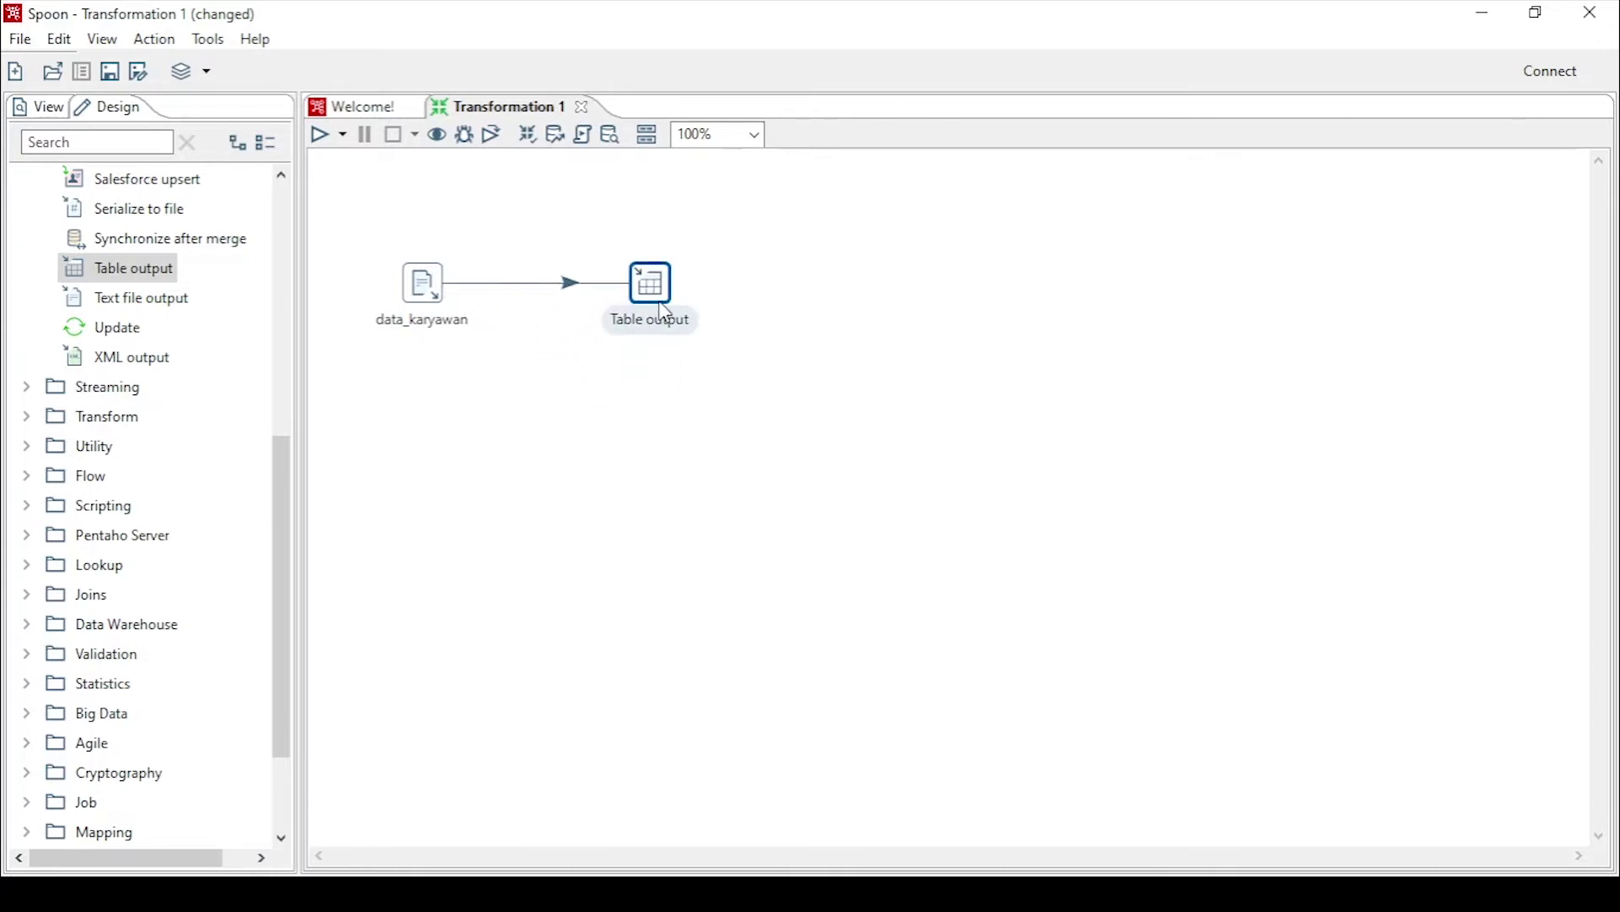
left_click(882, 281)
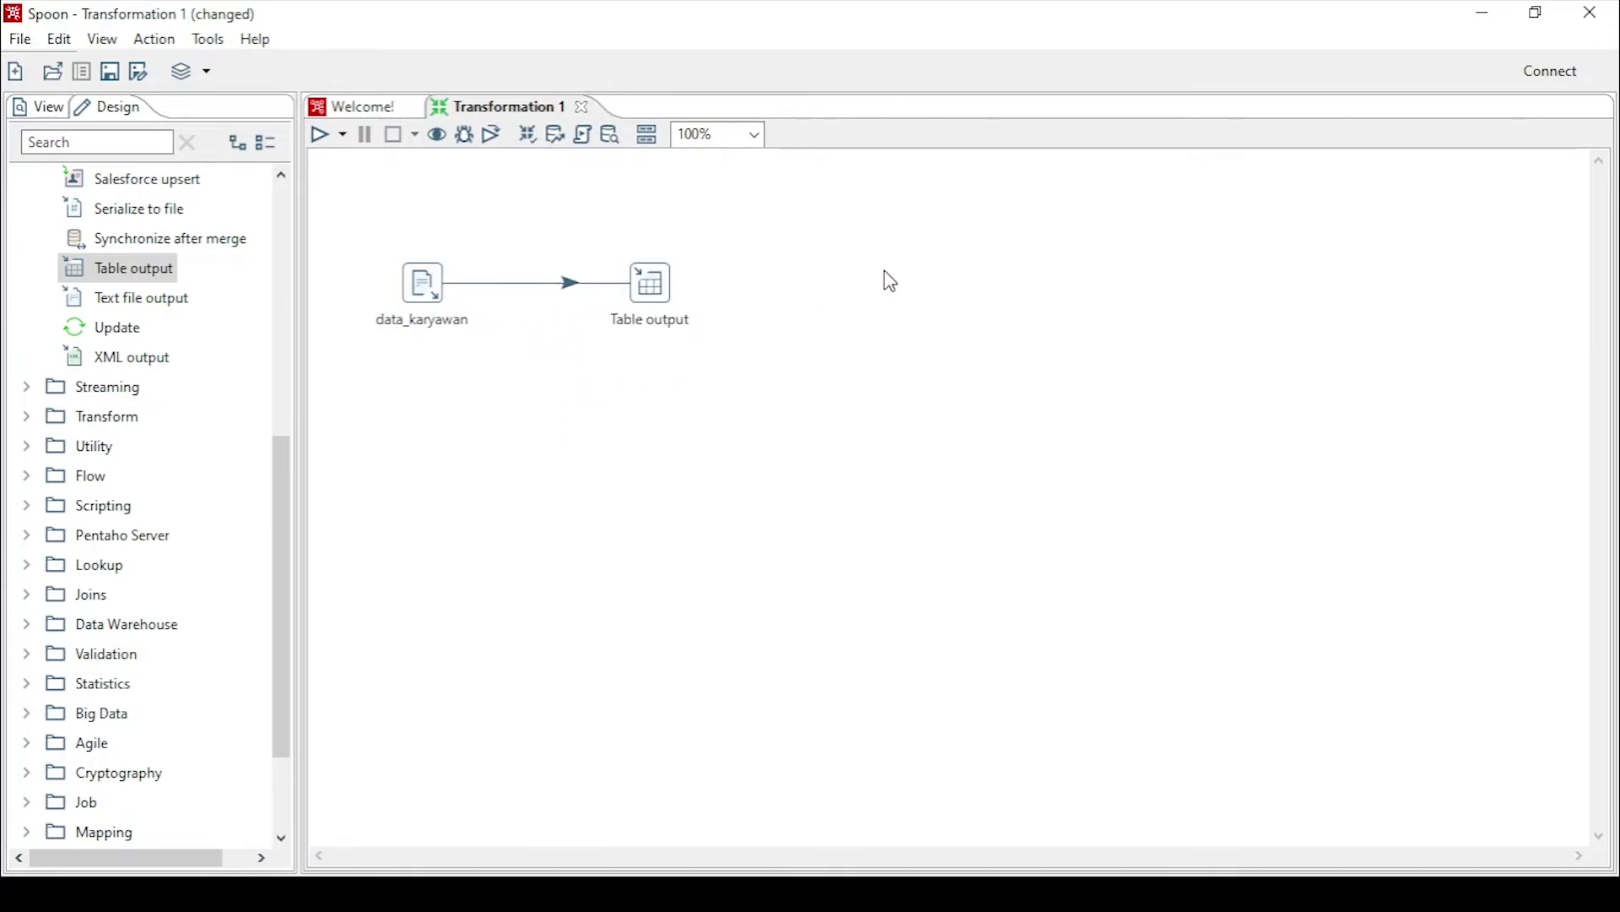
Step: Name the Table output step table_data_karyawan and set its connection to localhost_mariadb
double_click(661, 292)
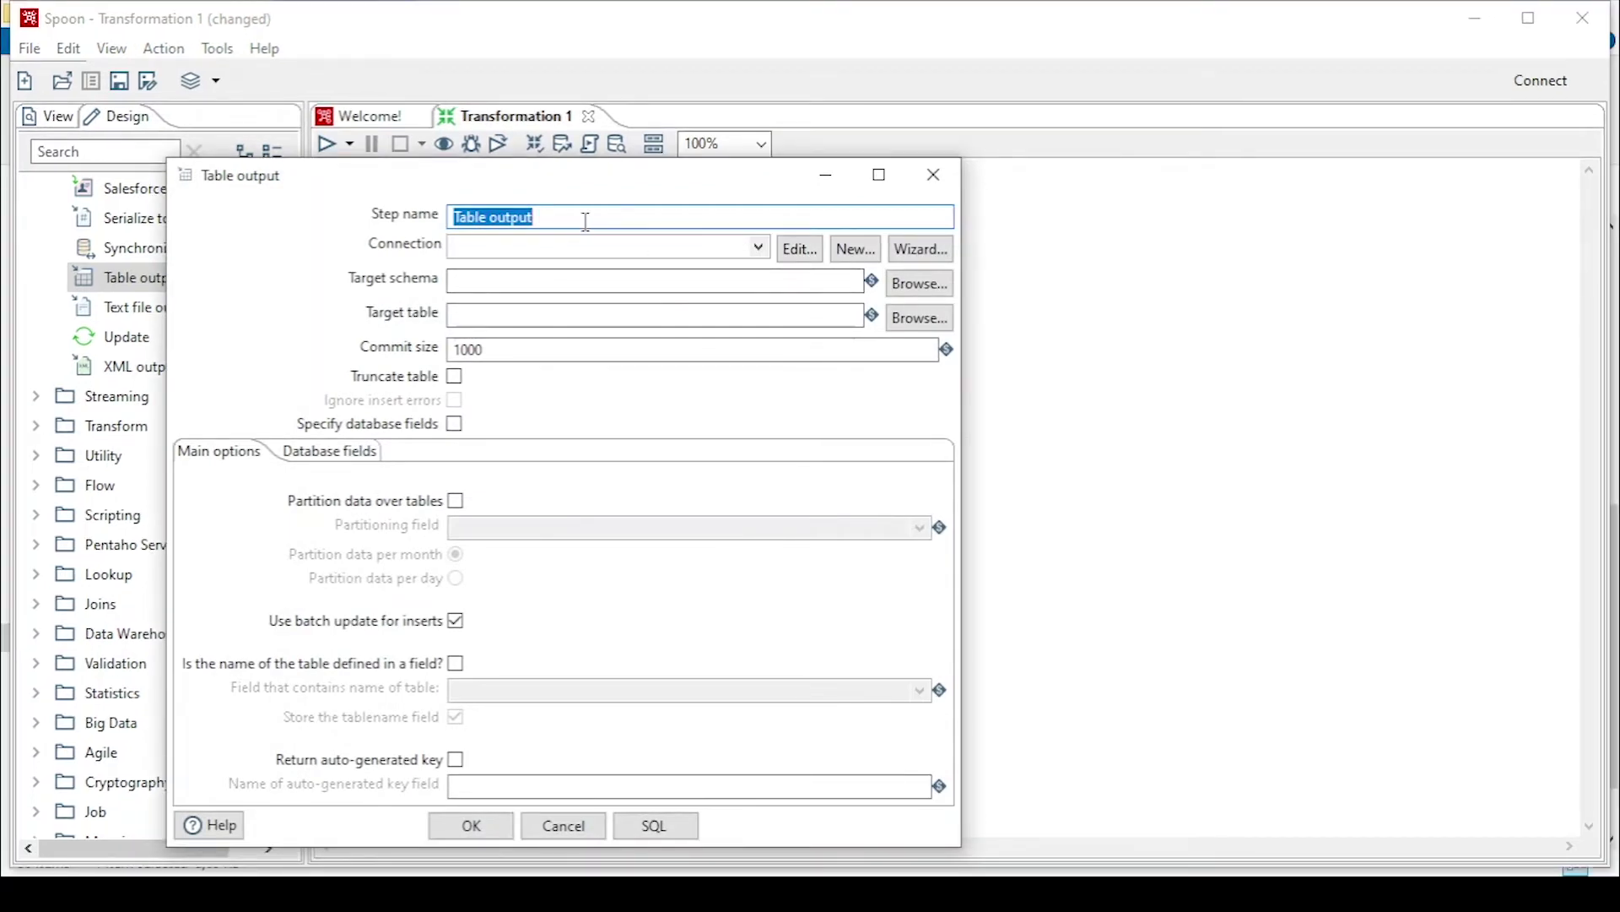
type("tab")
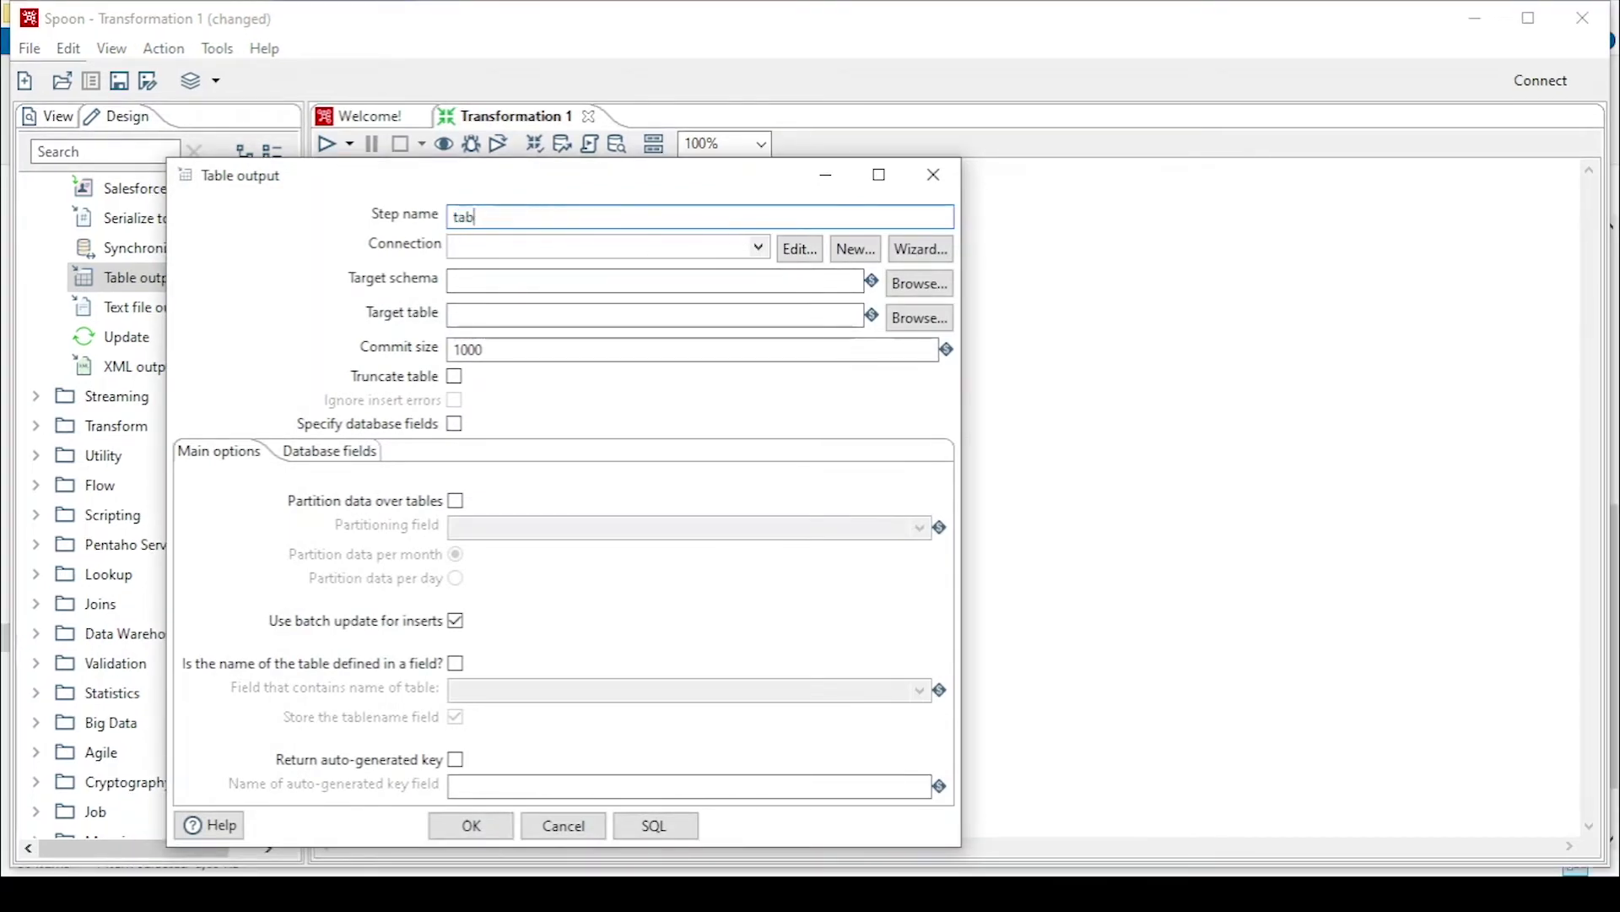
type("le_")
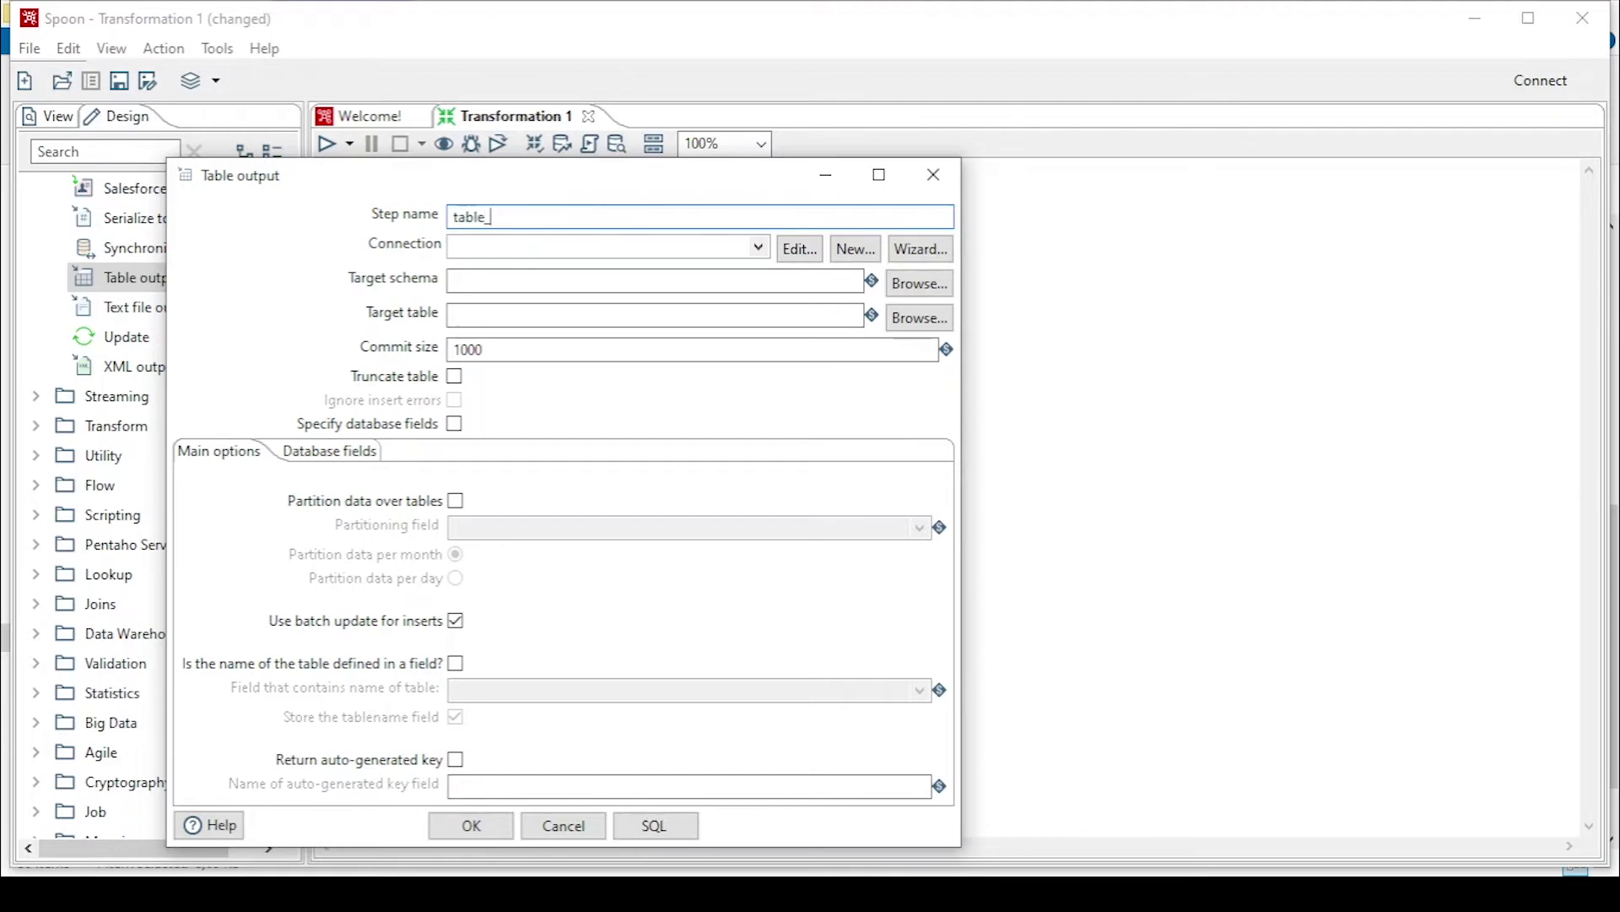
type("data_karyawan")
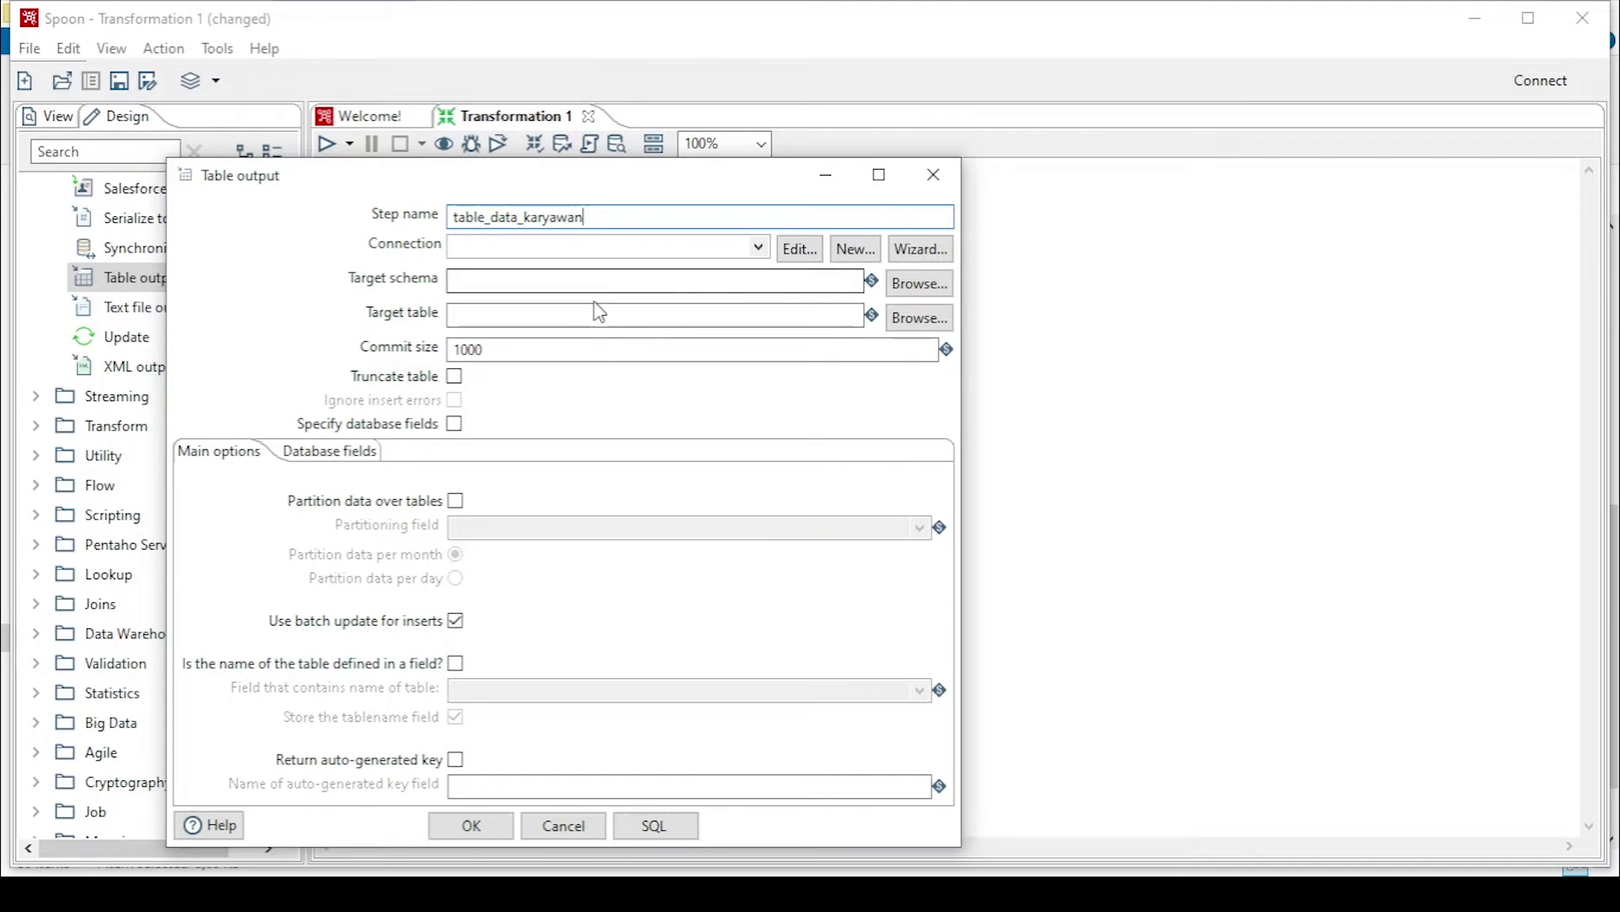
left_click(760, 252)
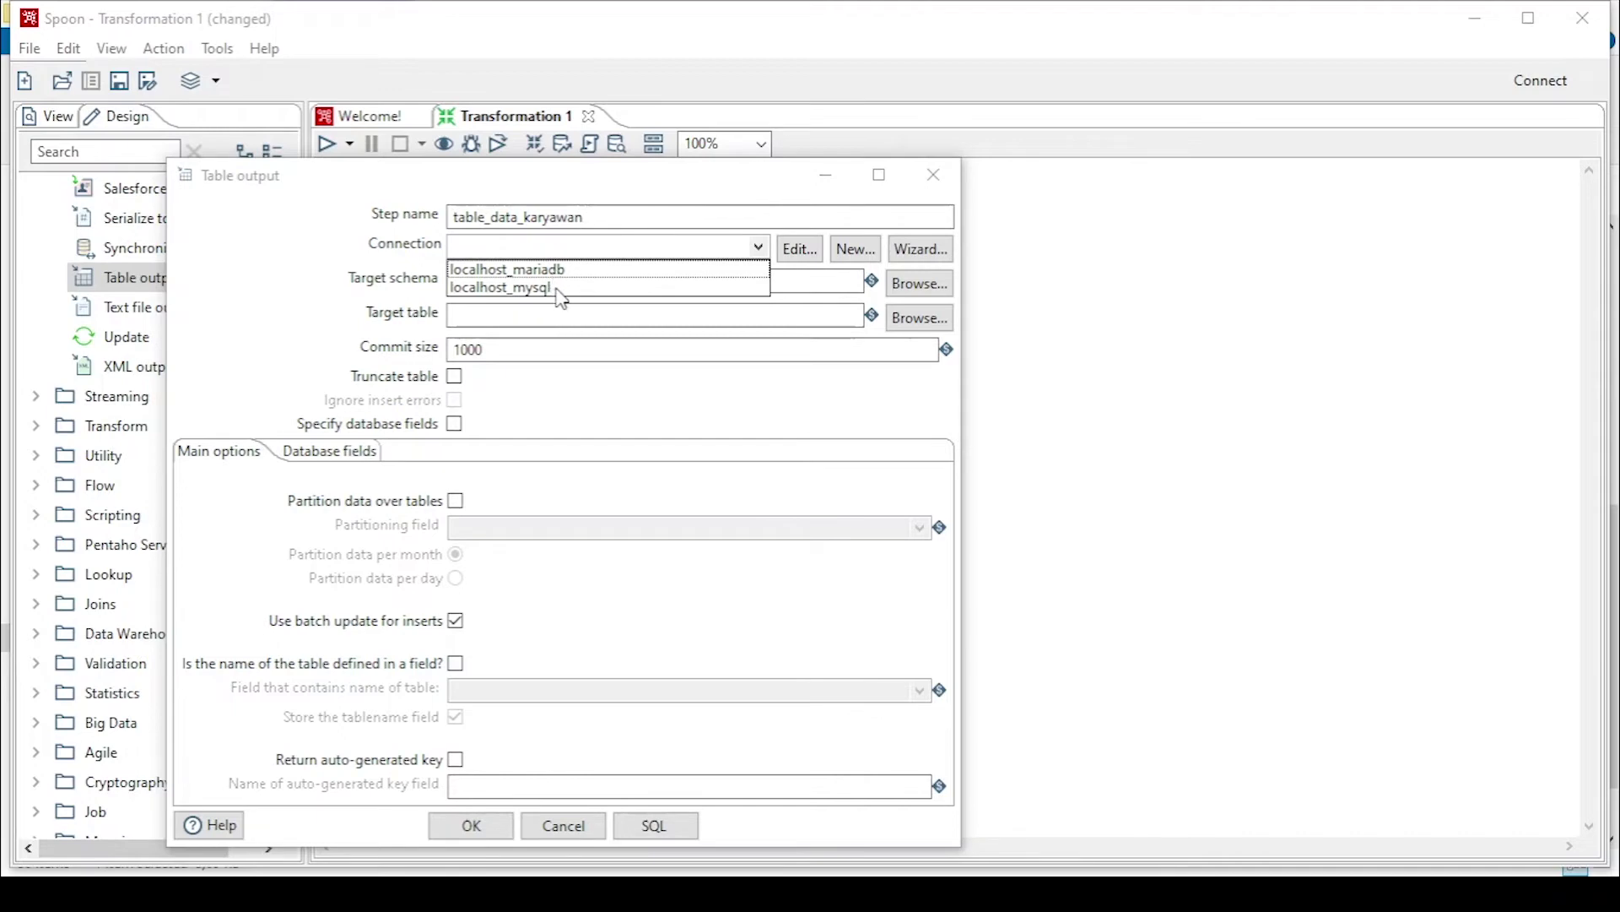
left_click(721, 270)
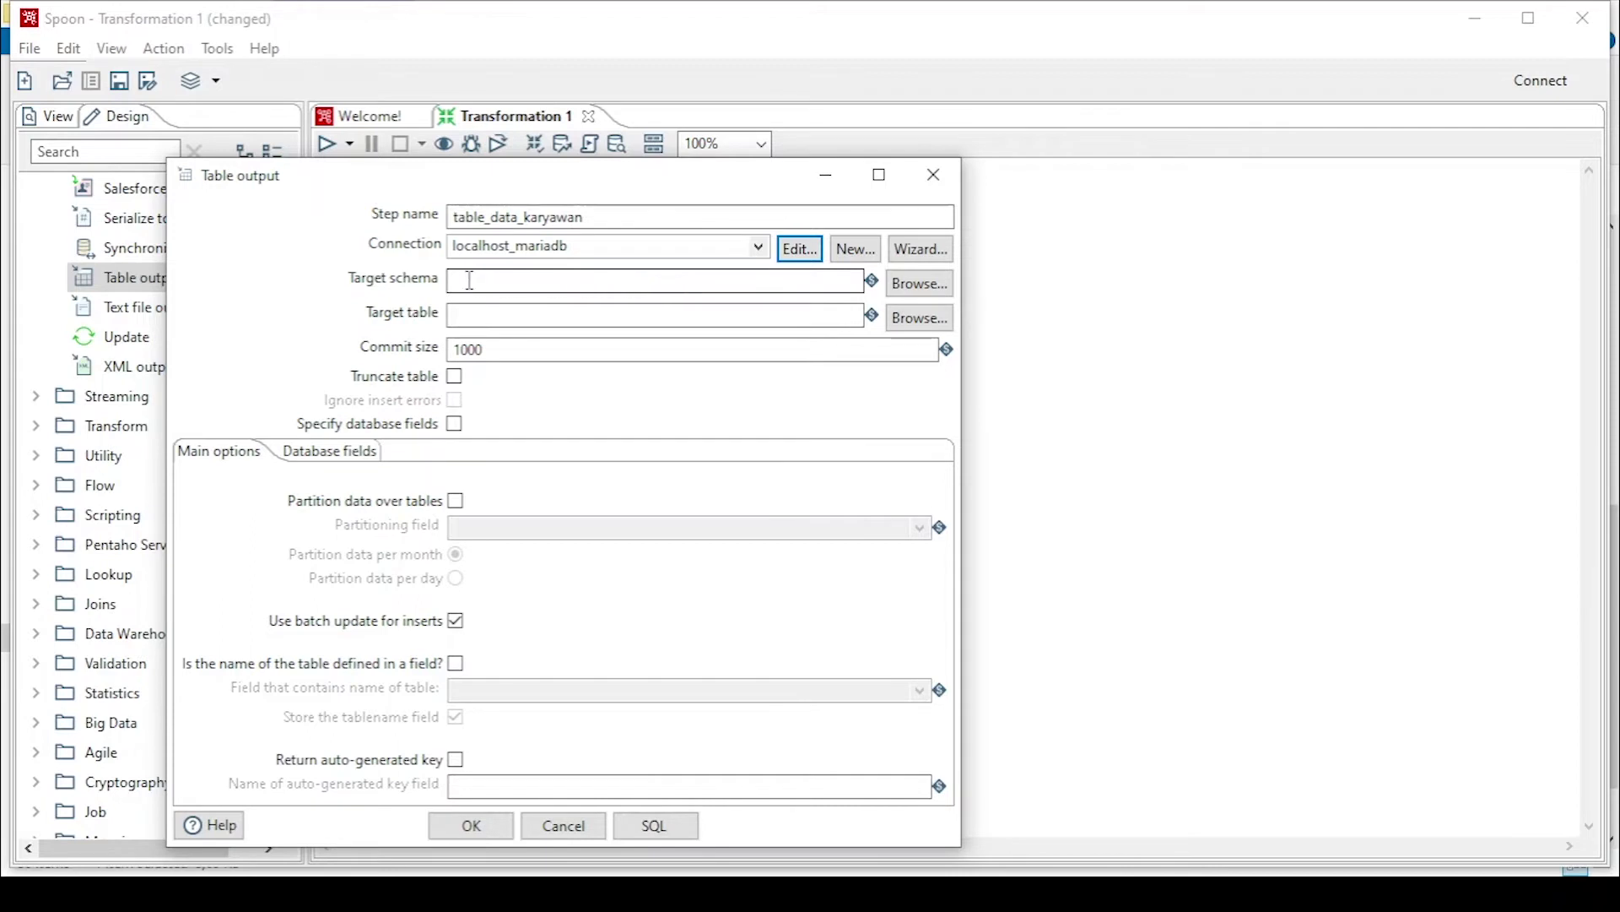
Step: Set the target table to karyawan, leaving the target schema empty
left_click(502, 280)
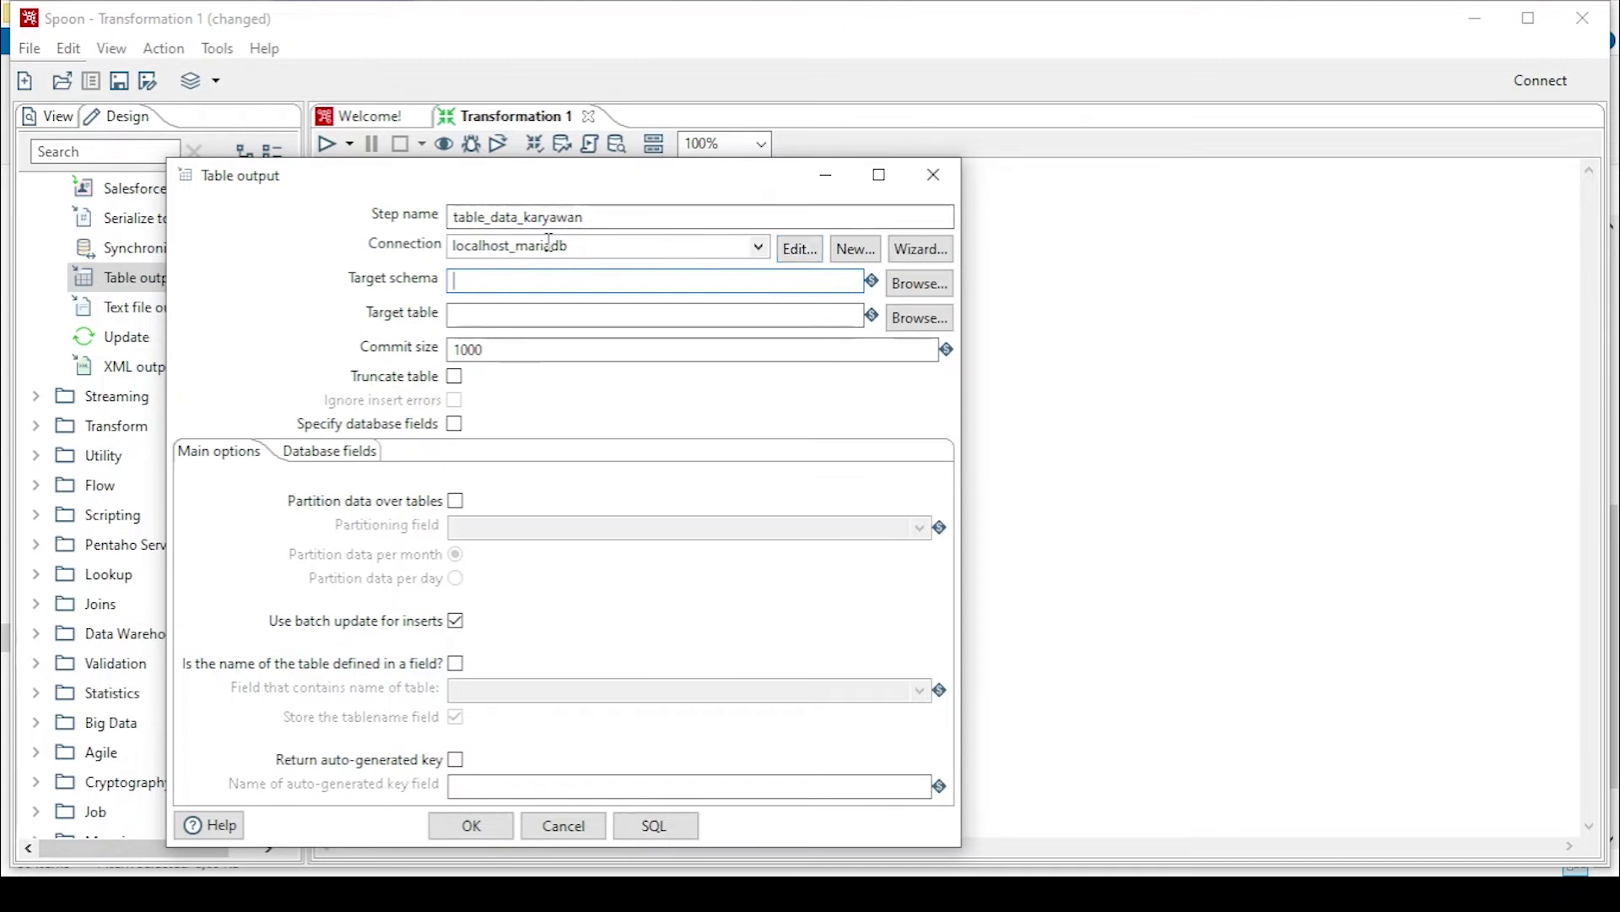
left_click(558, 314)
type("k")
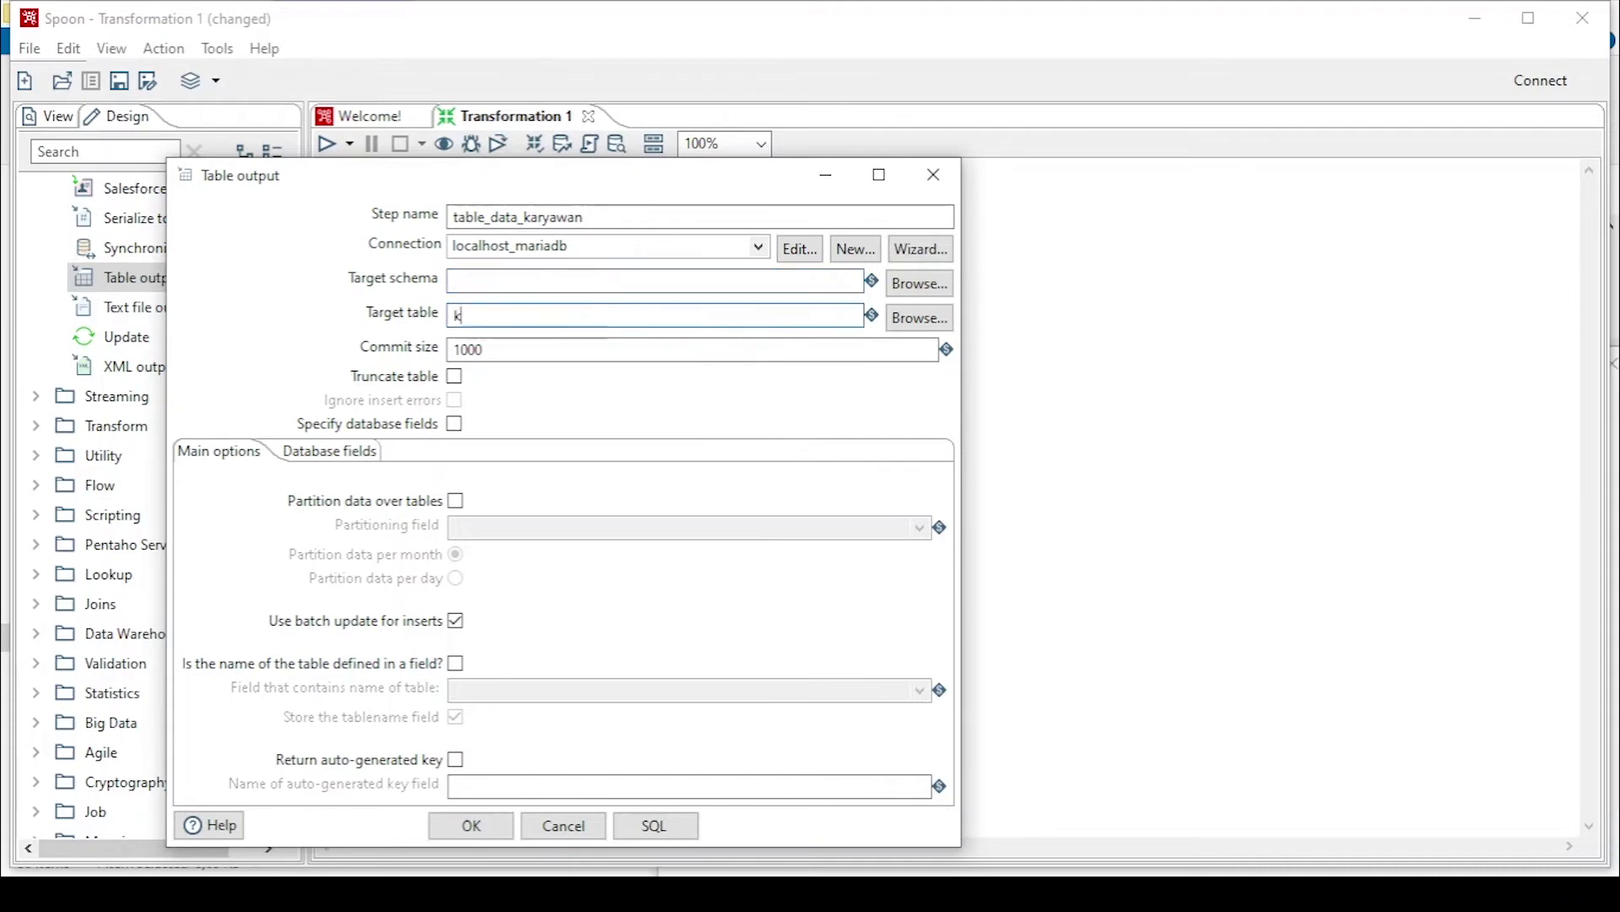
type("ara")
type("yawan")
key("Tab")
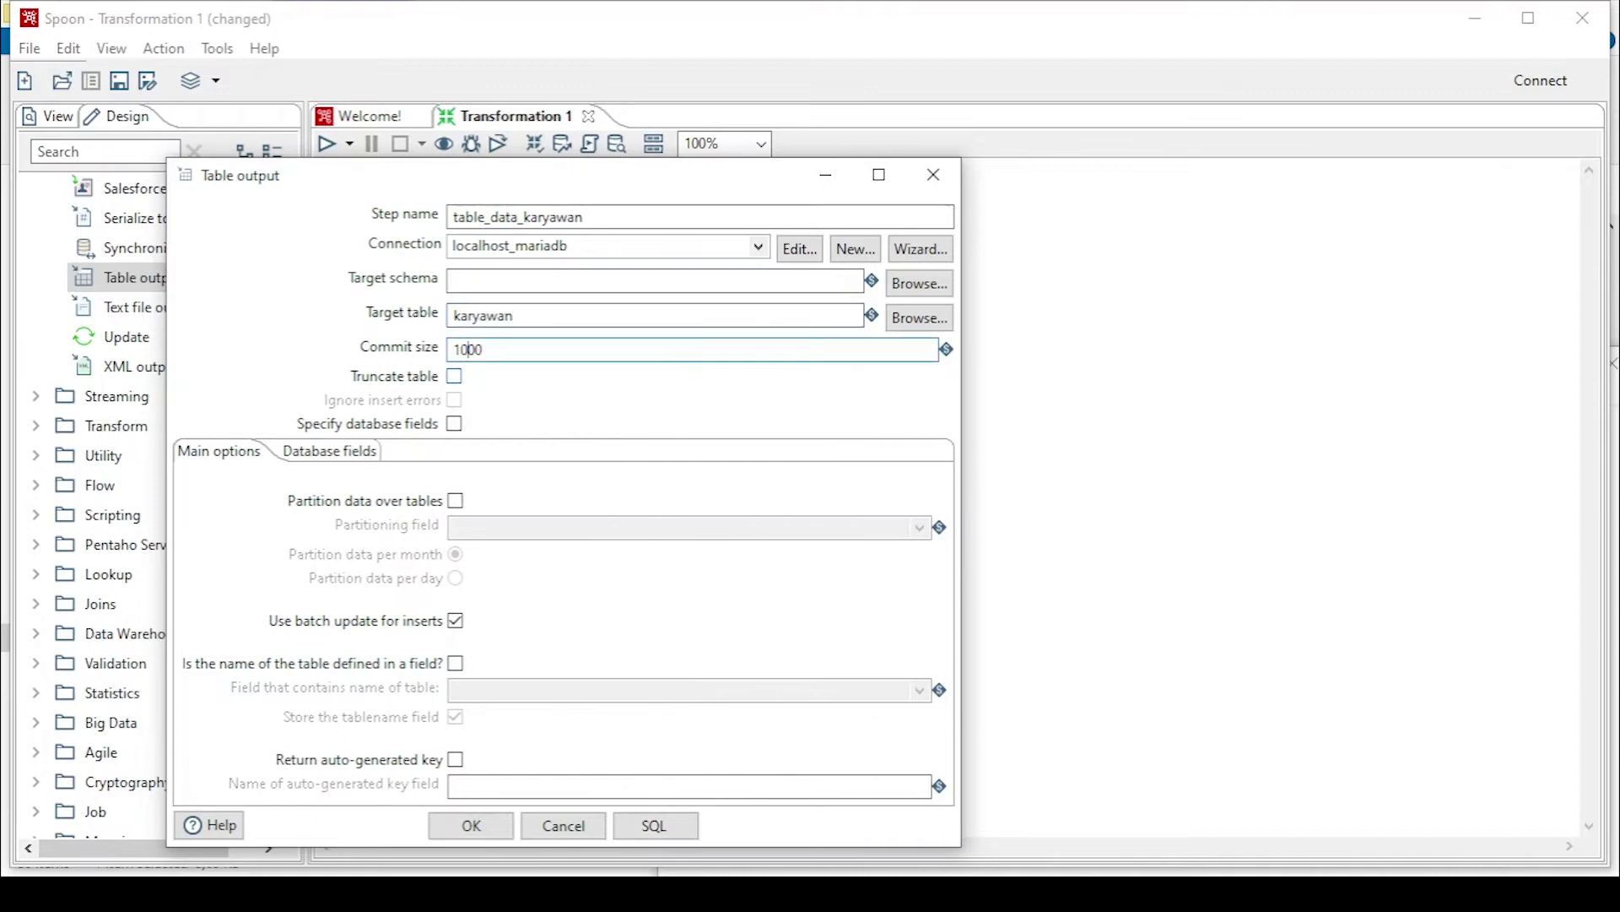
Step: Enable Truncate table for the karyawan target table, and check the data rows in data_karyawan.txt
left_click(456, 376)
double_click(472, 318)
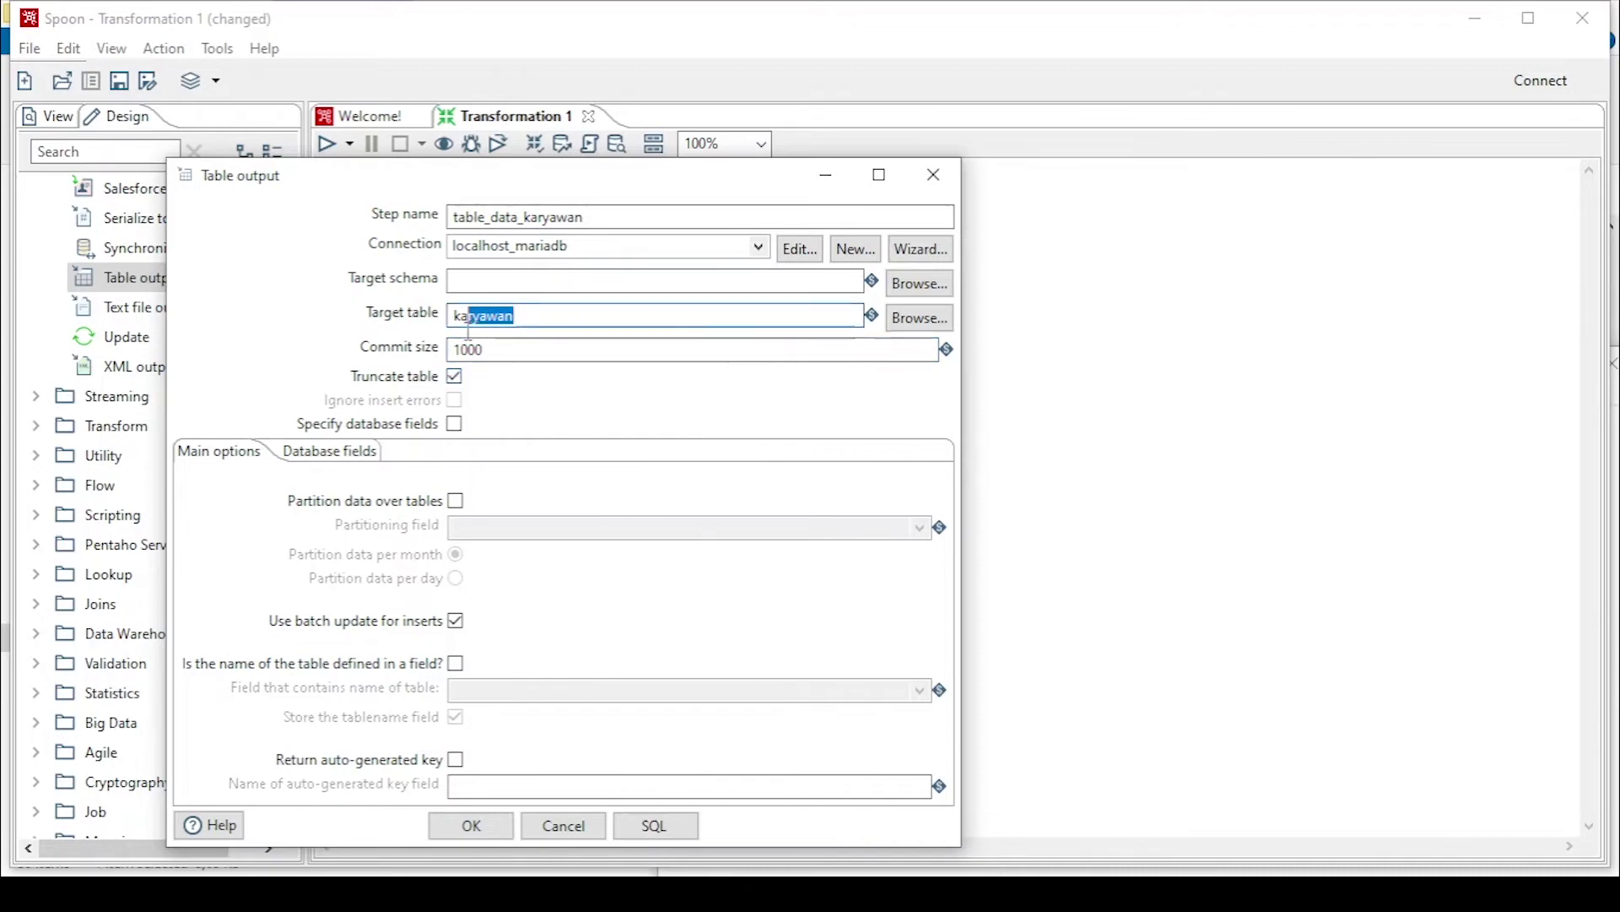
left_click(456, 377)
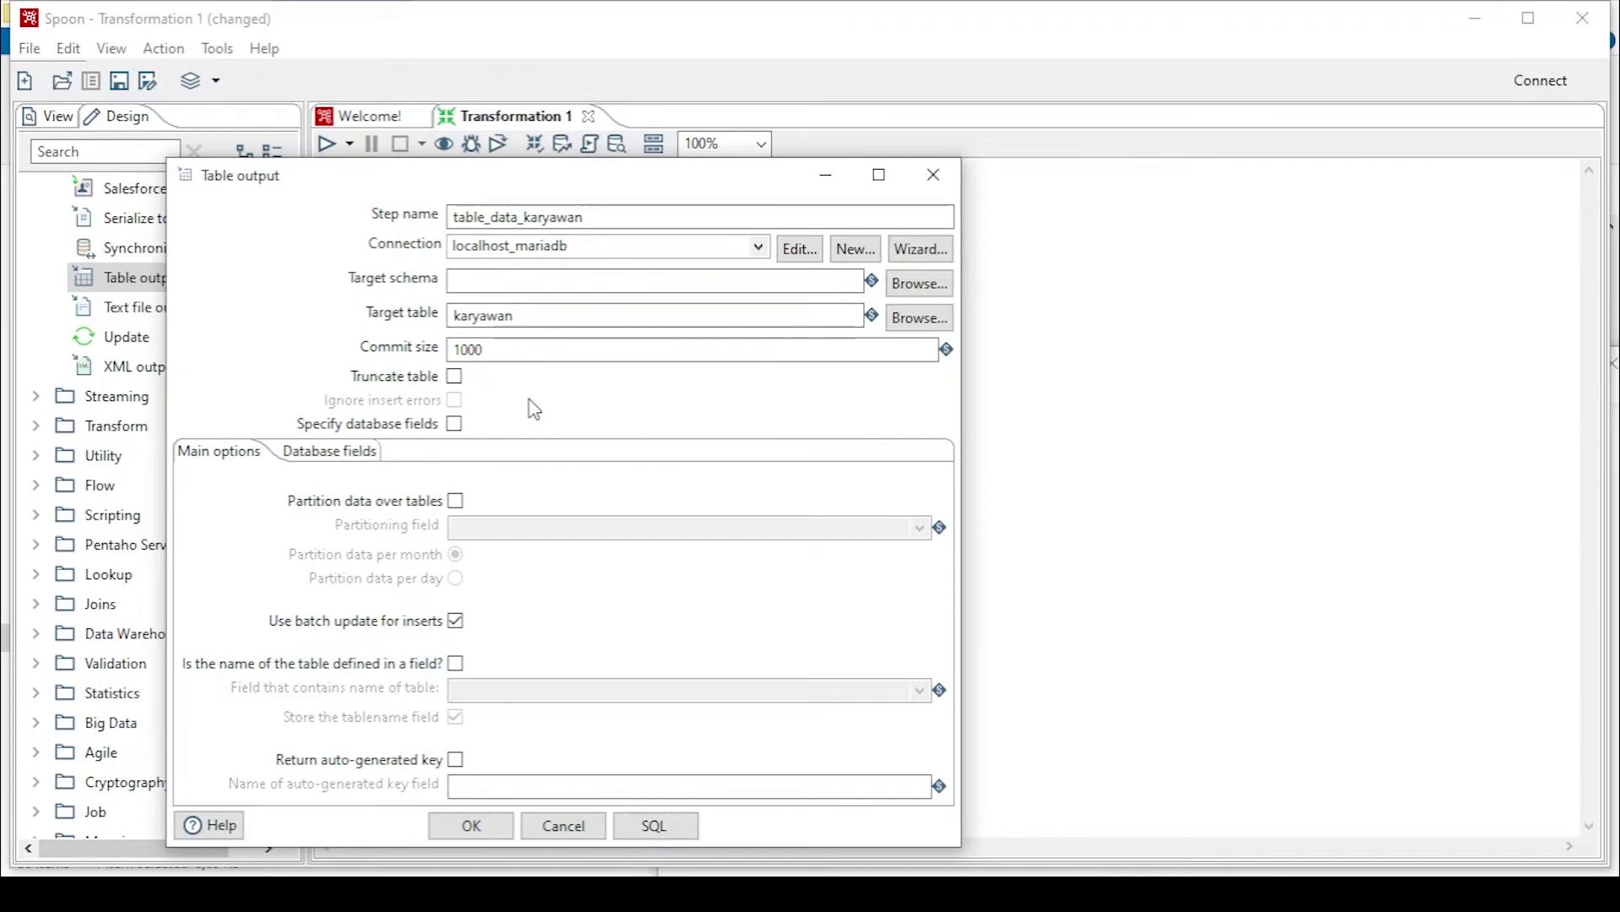
left_click(459, 381)
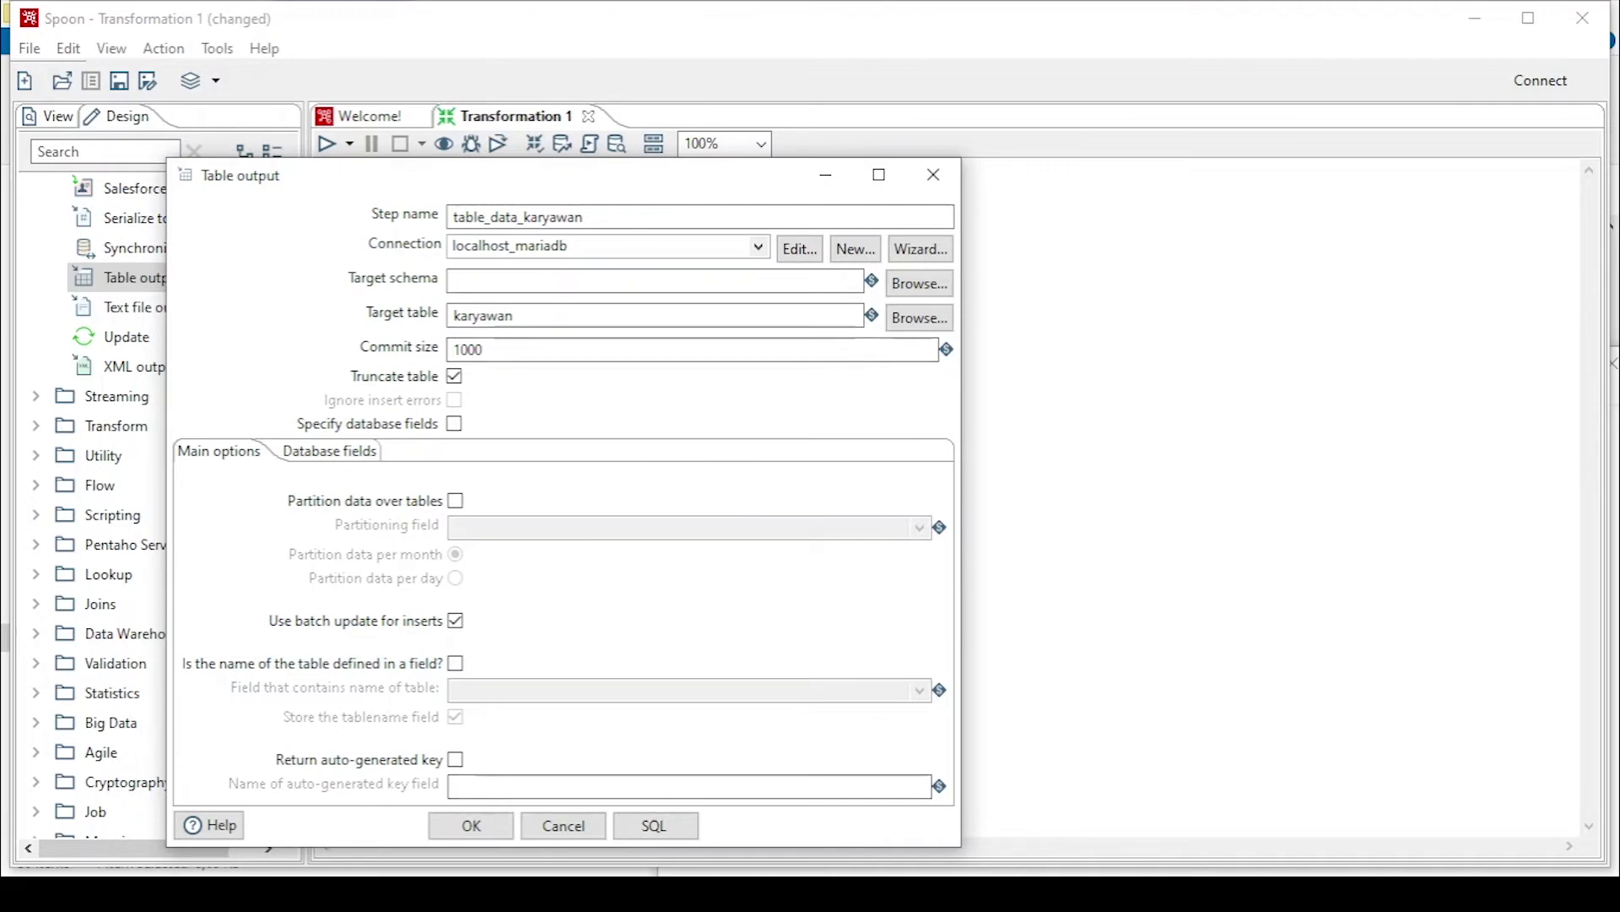
left_click(317, 792)
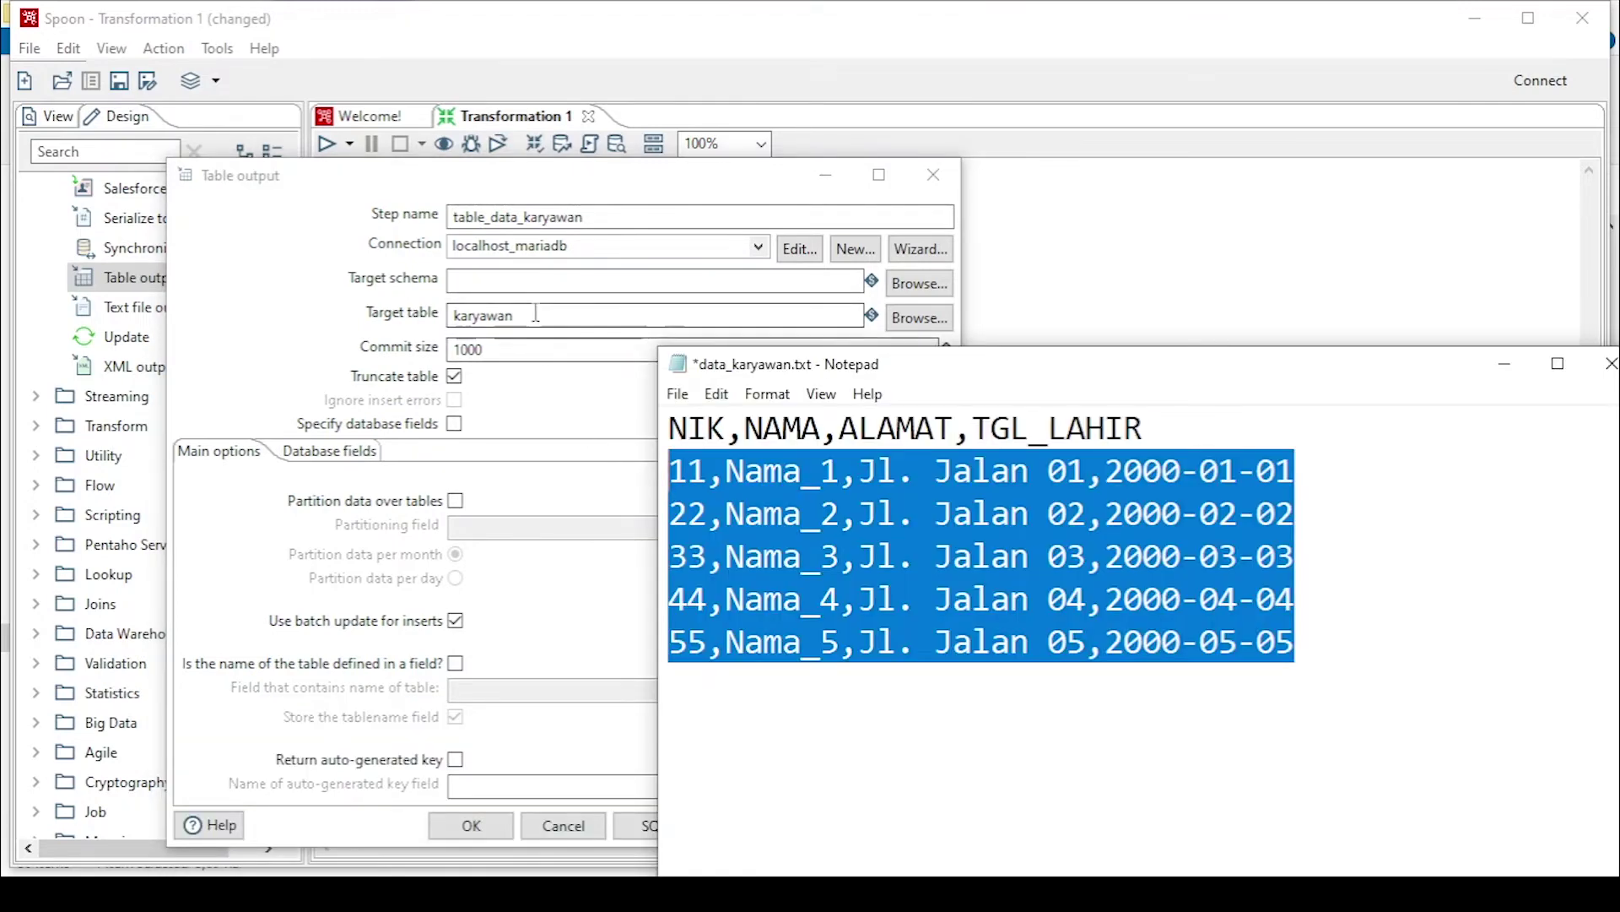
left_click(472, 325)
double_click(463, 320)
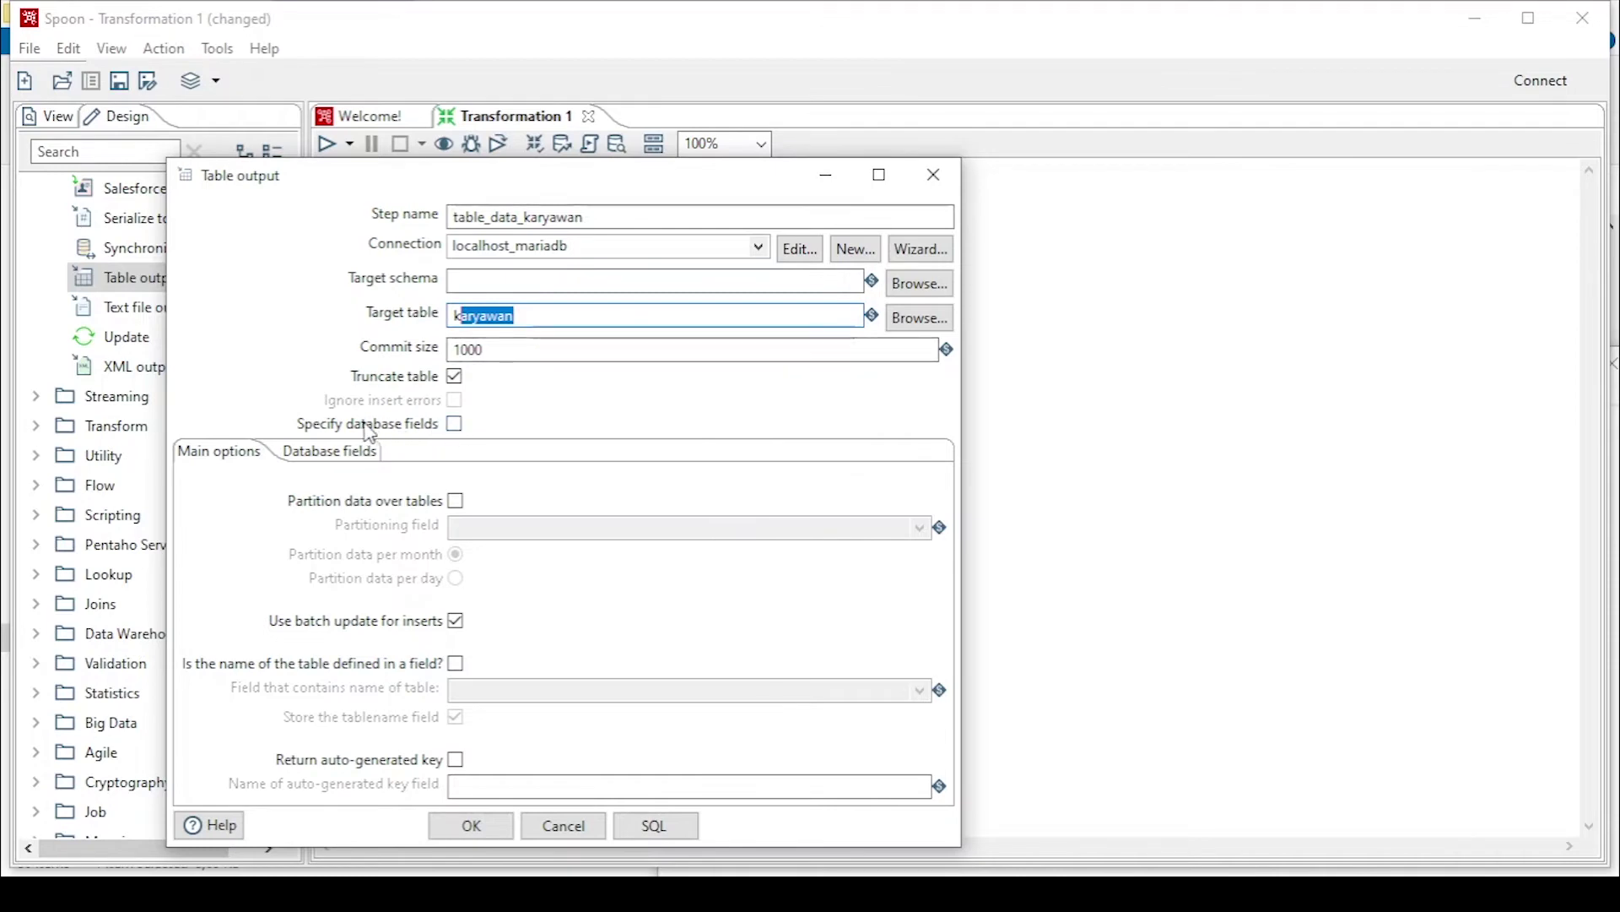
Step: Enable Specify database fields and get the incoming fields NIK, NAMA, ALAMAT and TGL_LAHIR as the fields to insert
left_click(460, 429)
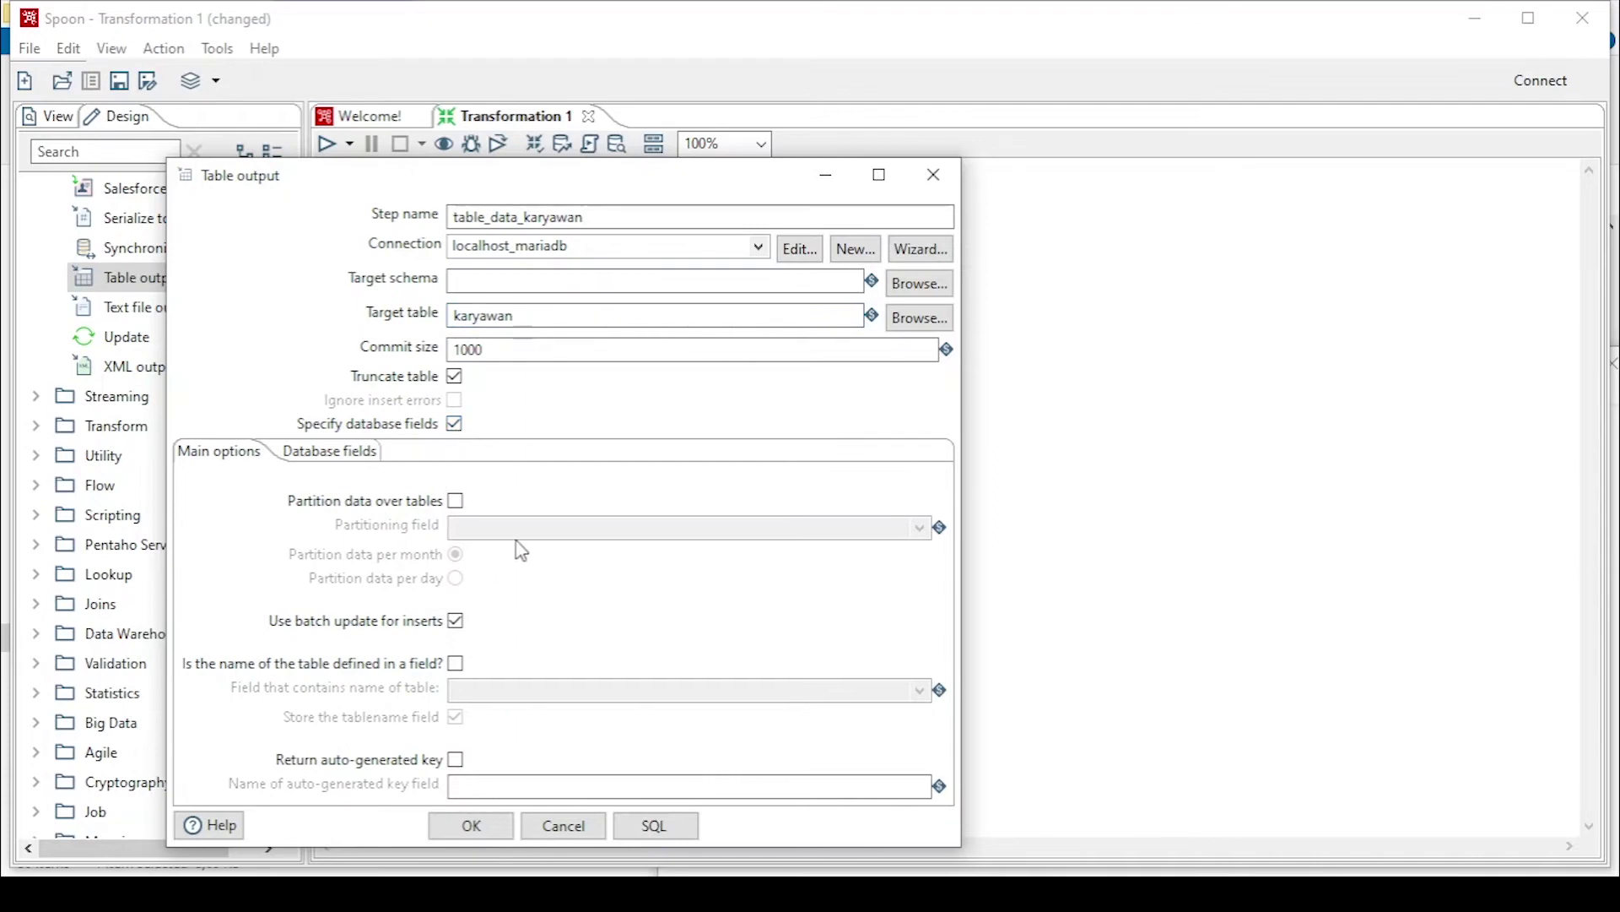
left_click(330, 456)
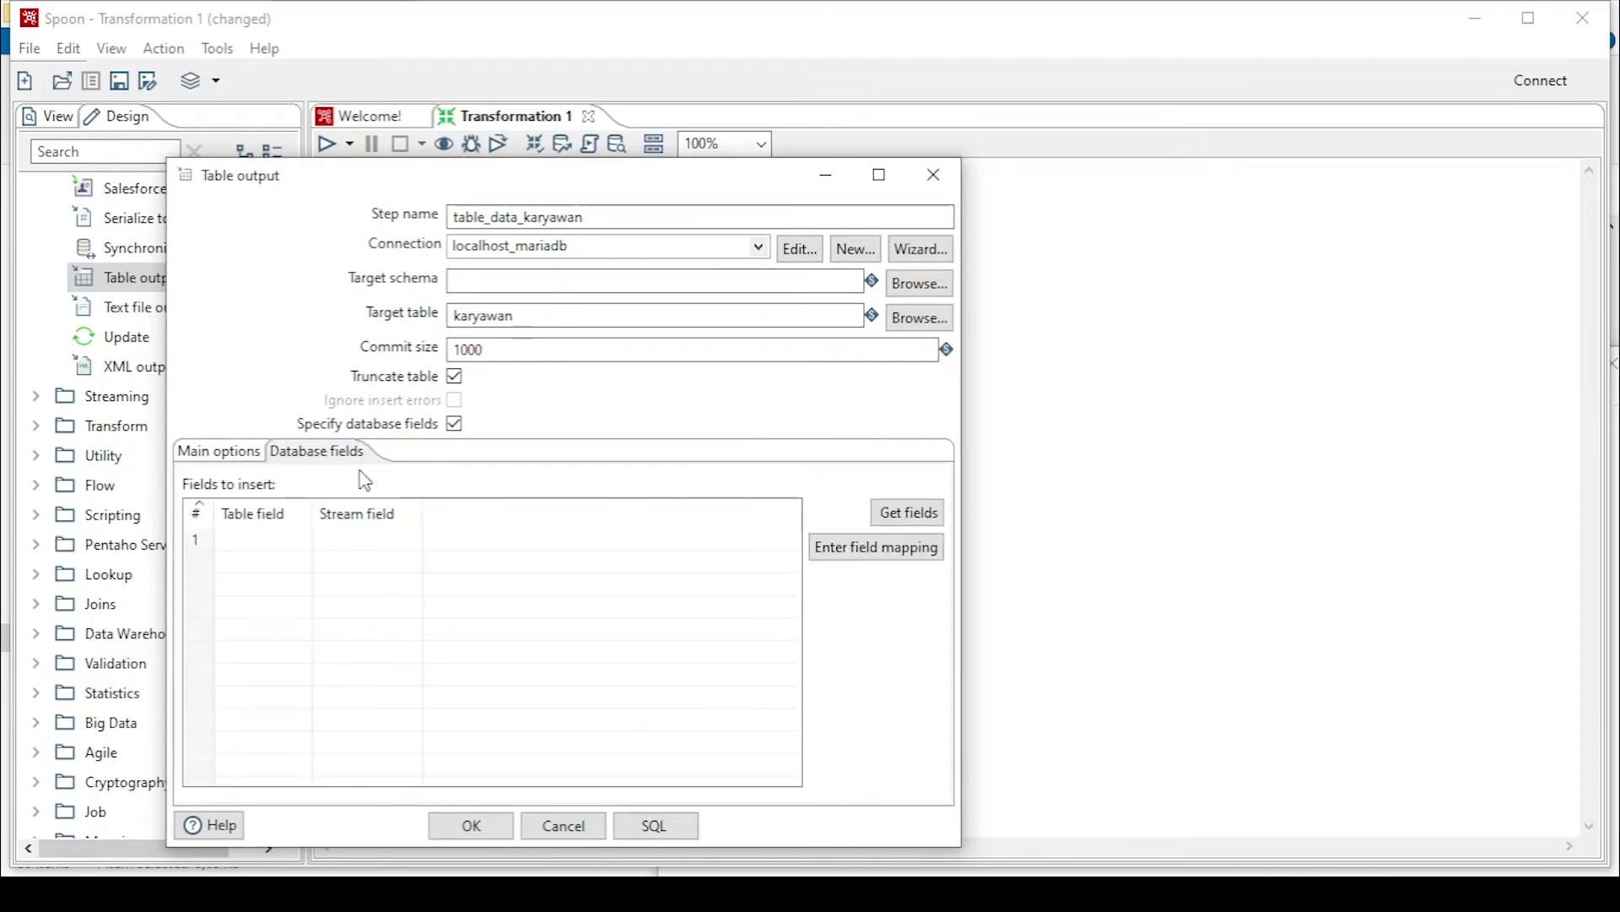
left_click_drag(671, 189, 1279, 106)
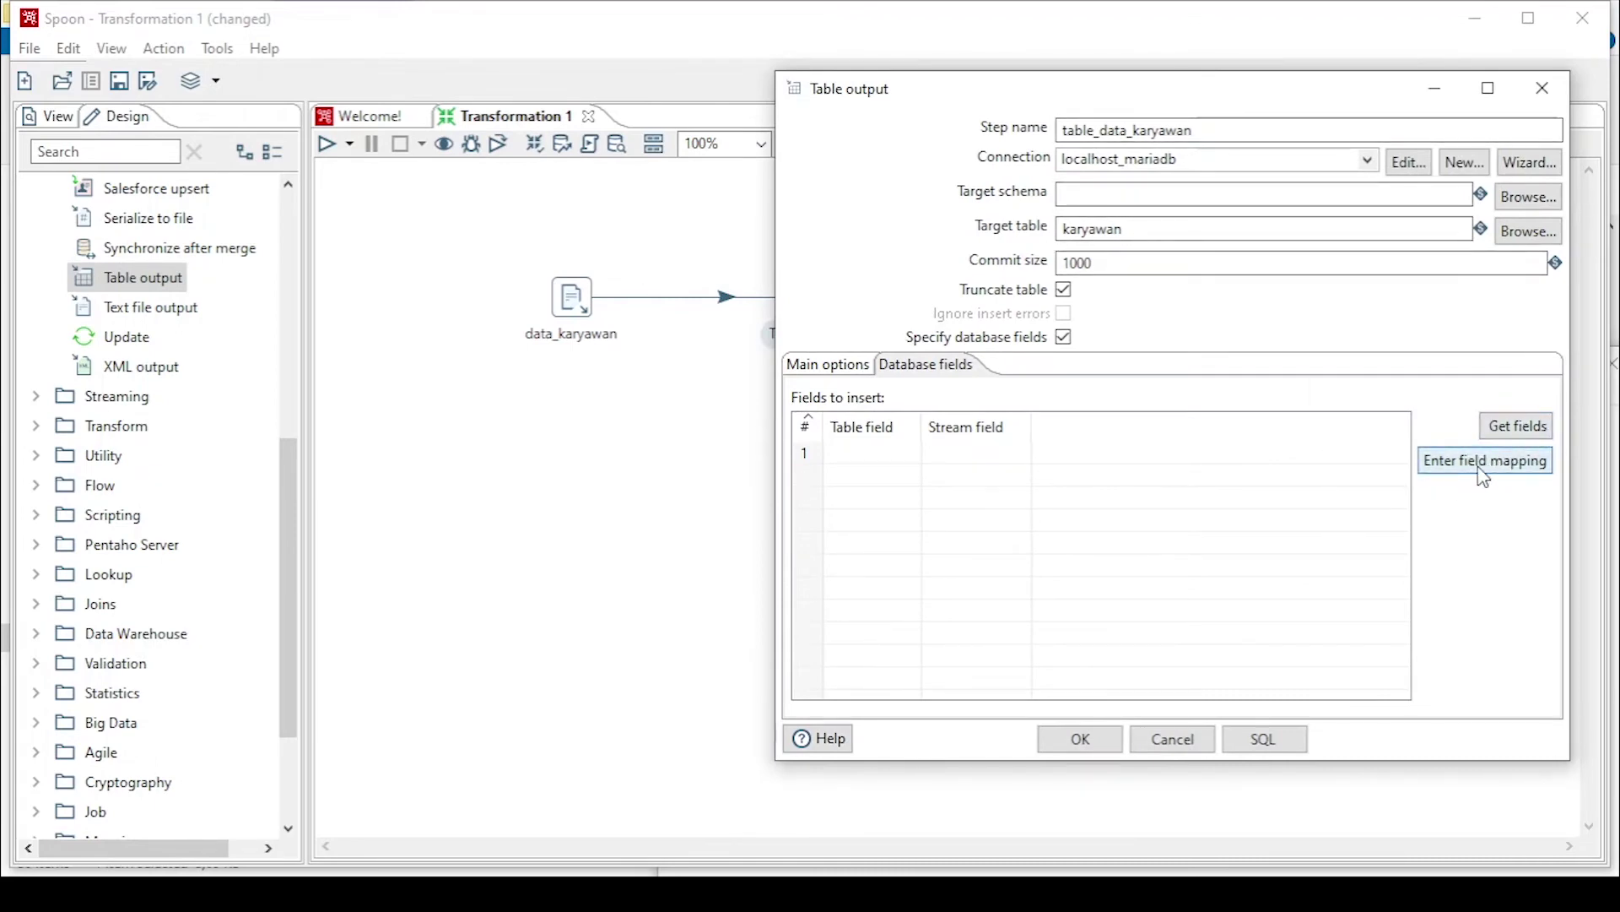
left_click_drag(1064, 94, 1140, 107)
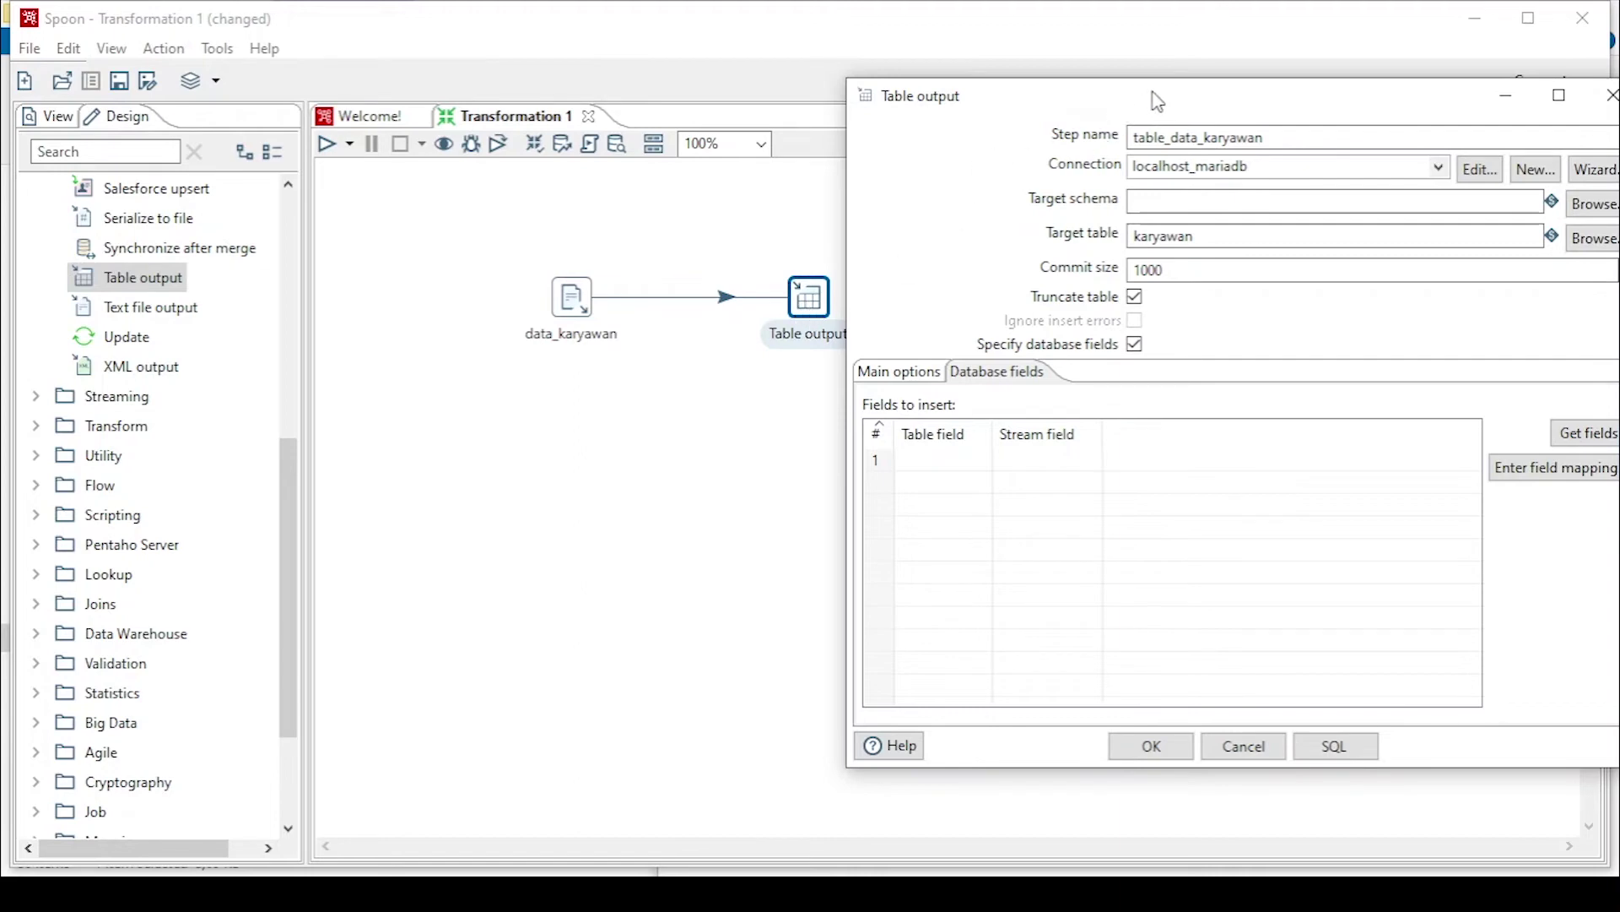
left_click_drag(1157, 98, 944, 72)
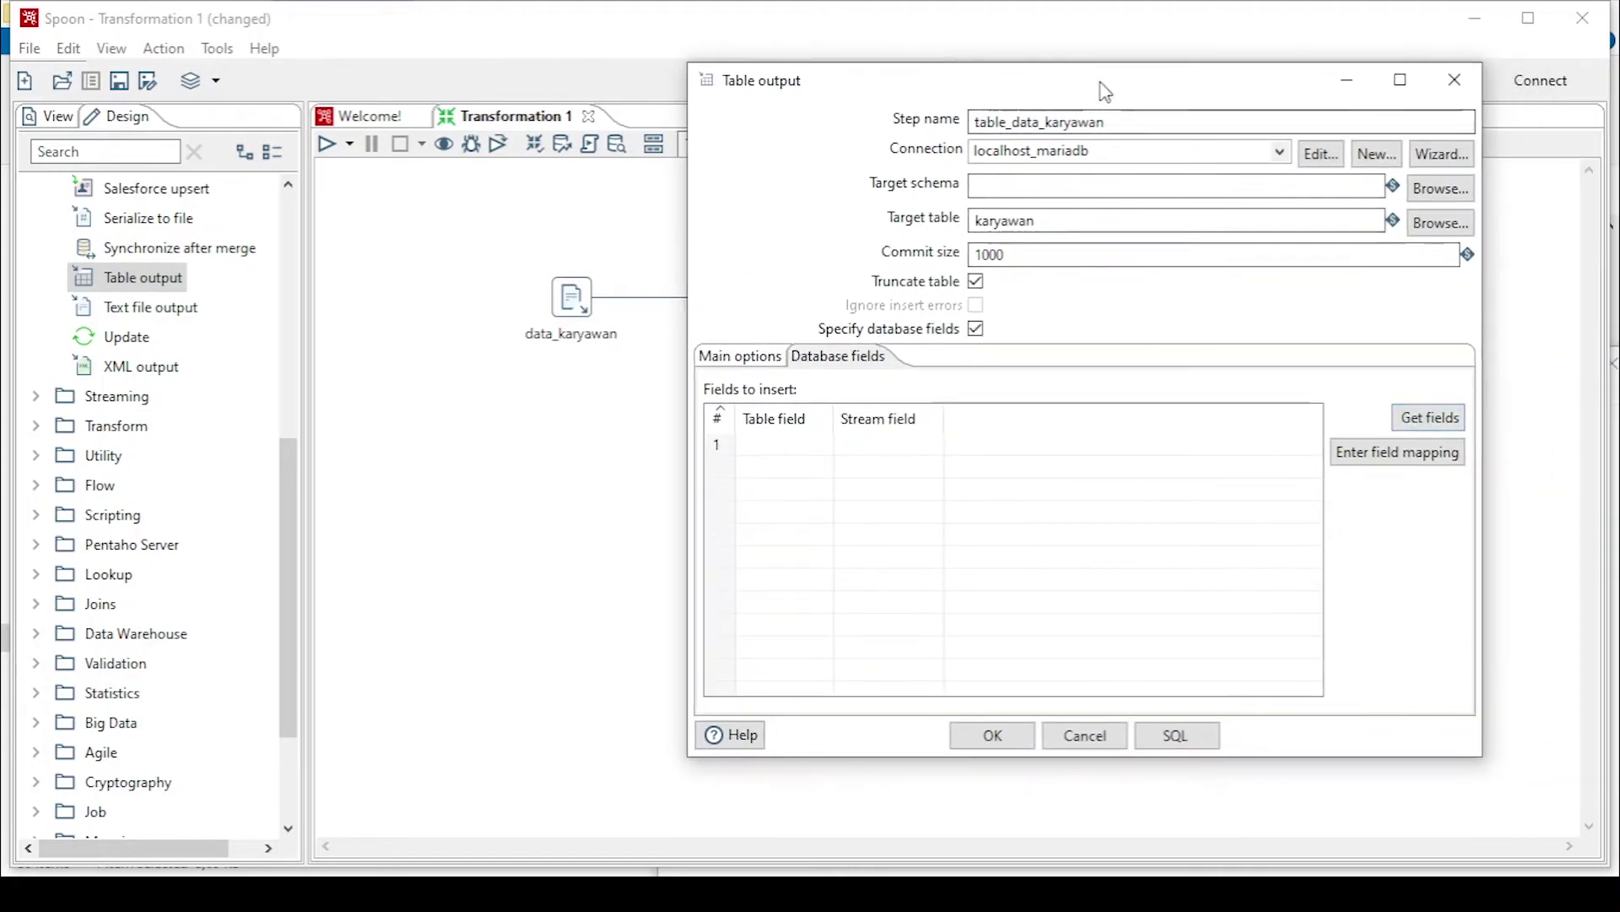
left_click_drag(1107, 91, 1157, 118)
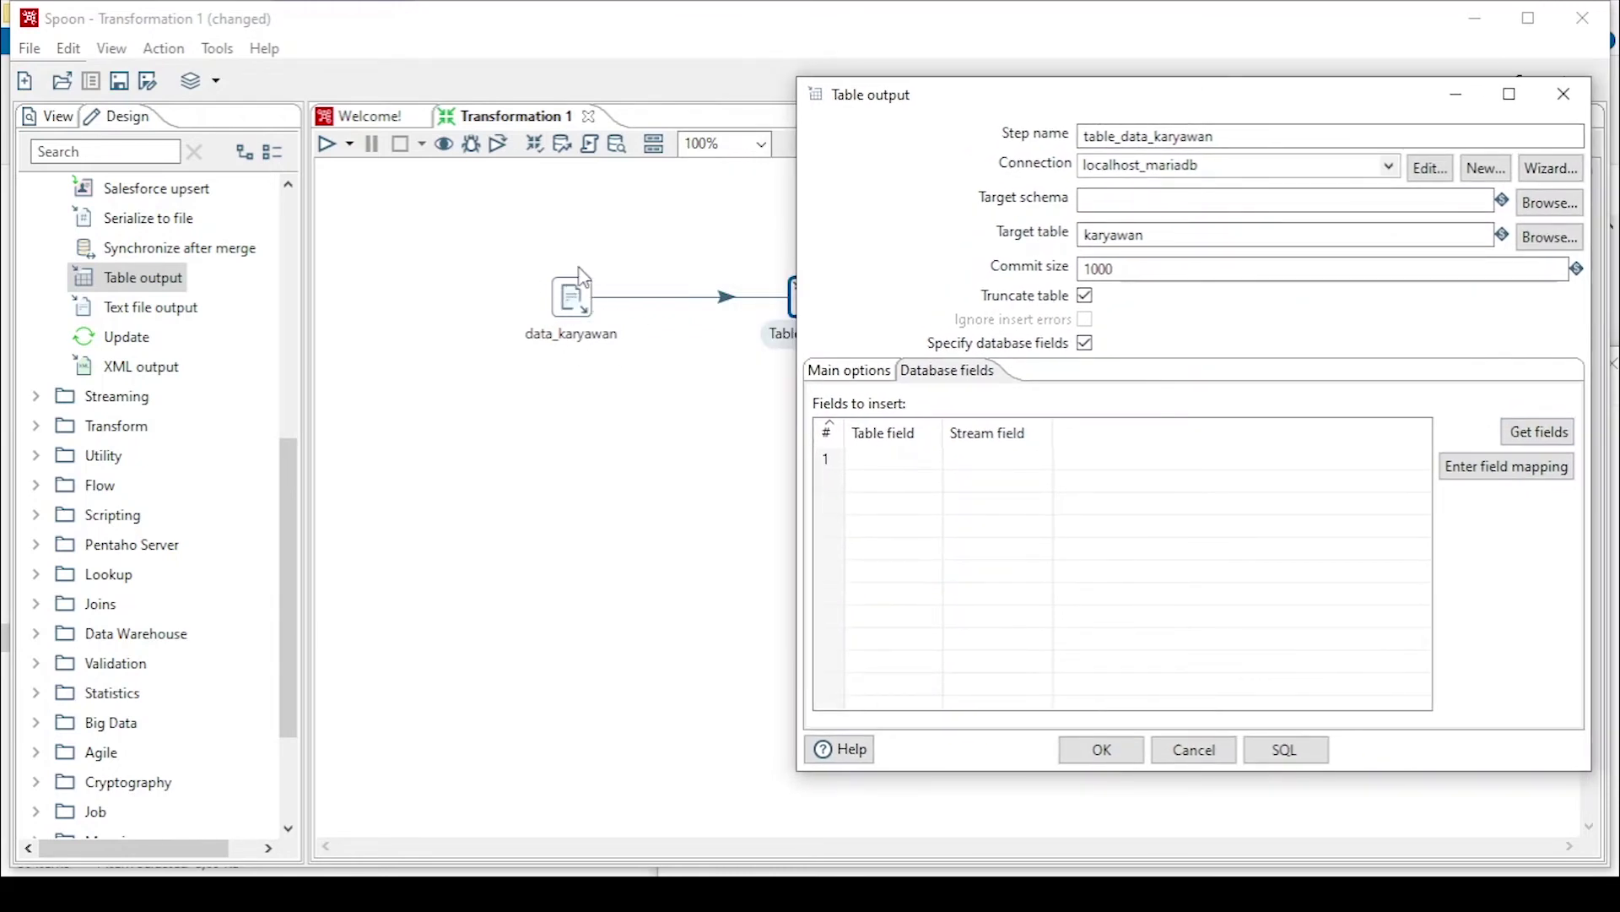
left_click_drag(1168, 106, 988, 75)
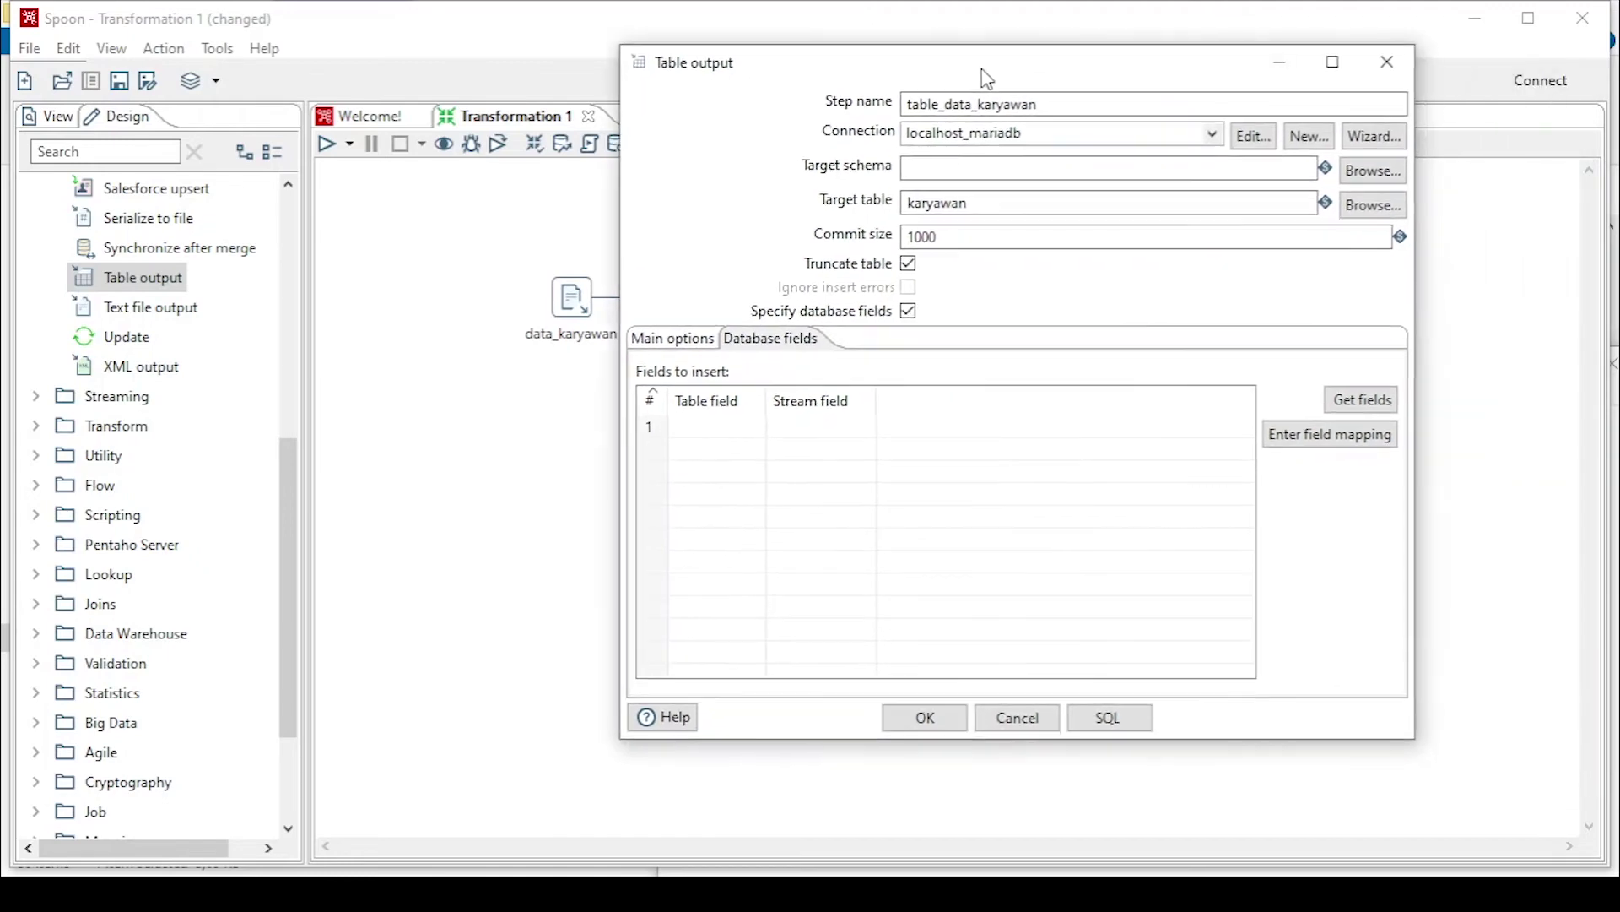
left_click(1361, 401)
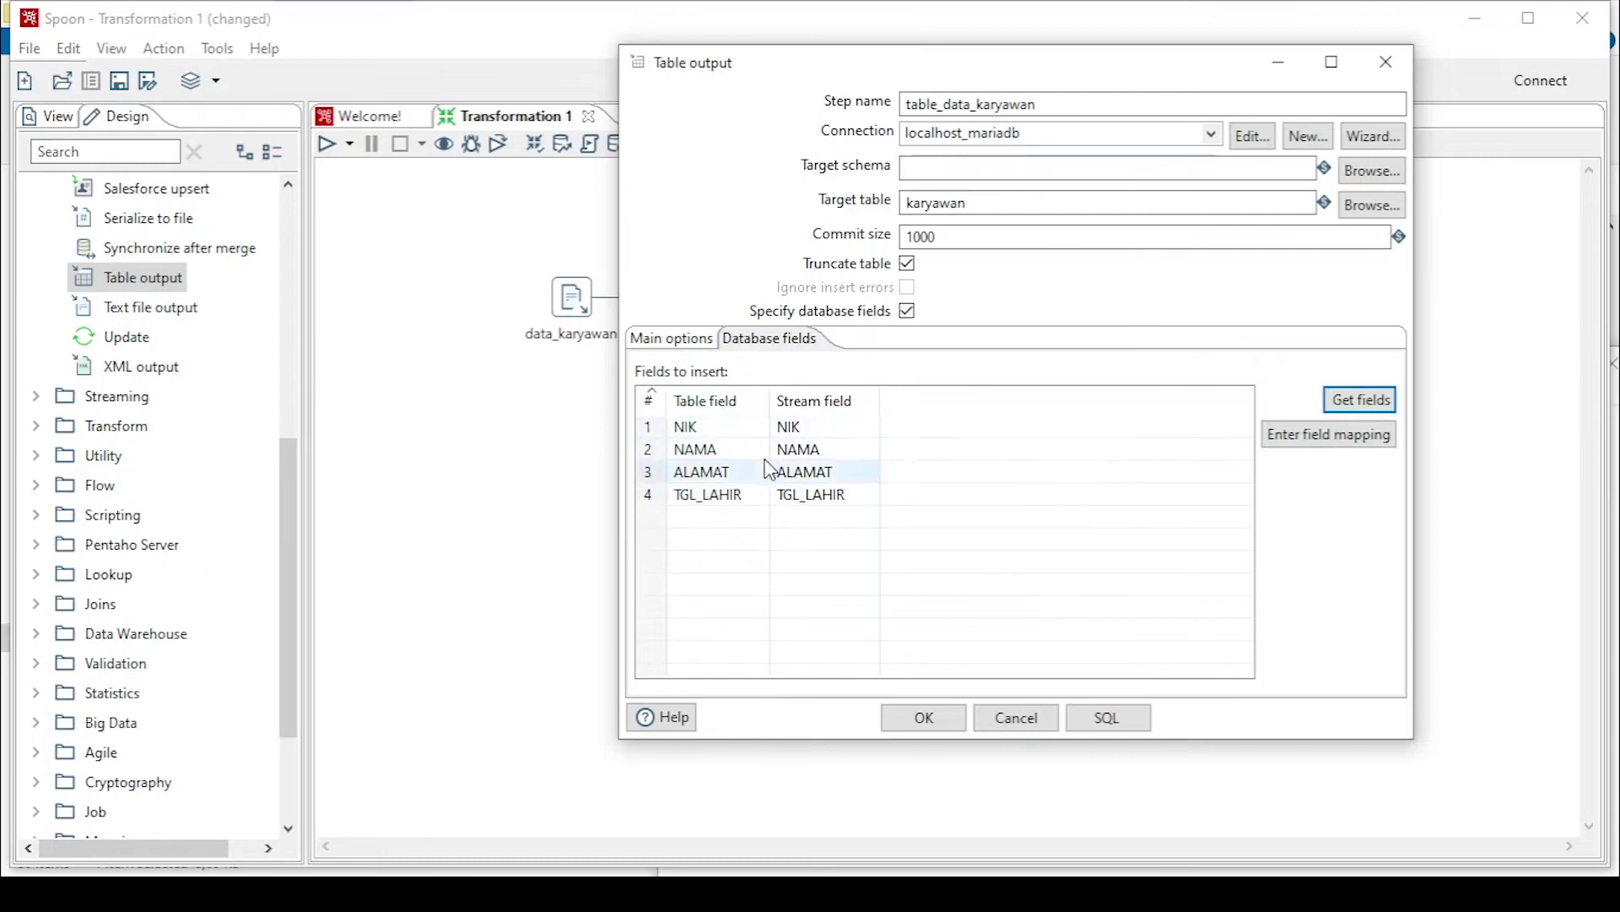
Step: Review the karyawan target table setting and check the Tables node of the crm schema in MySQL Workbench
left_click_drag(864, 65, 983, 69)
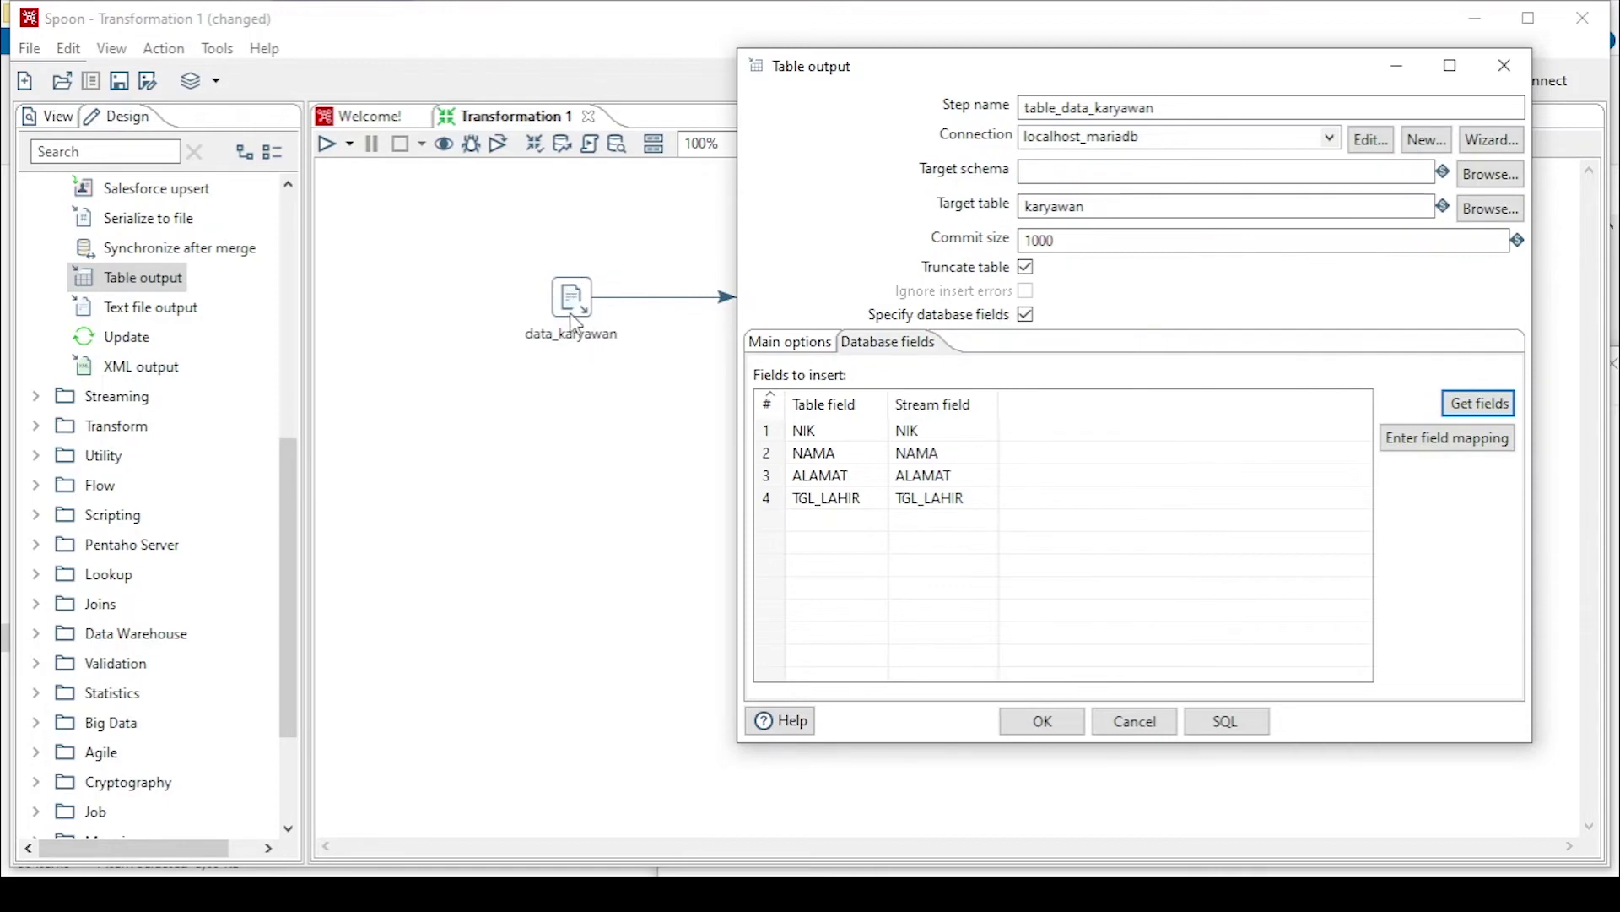
left_click_drag(1034, 82, 925, 46)
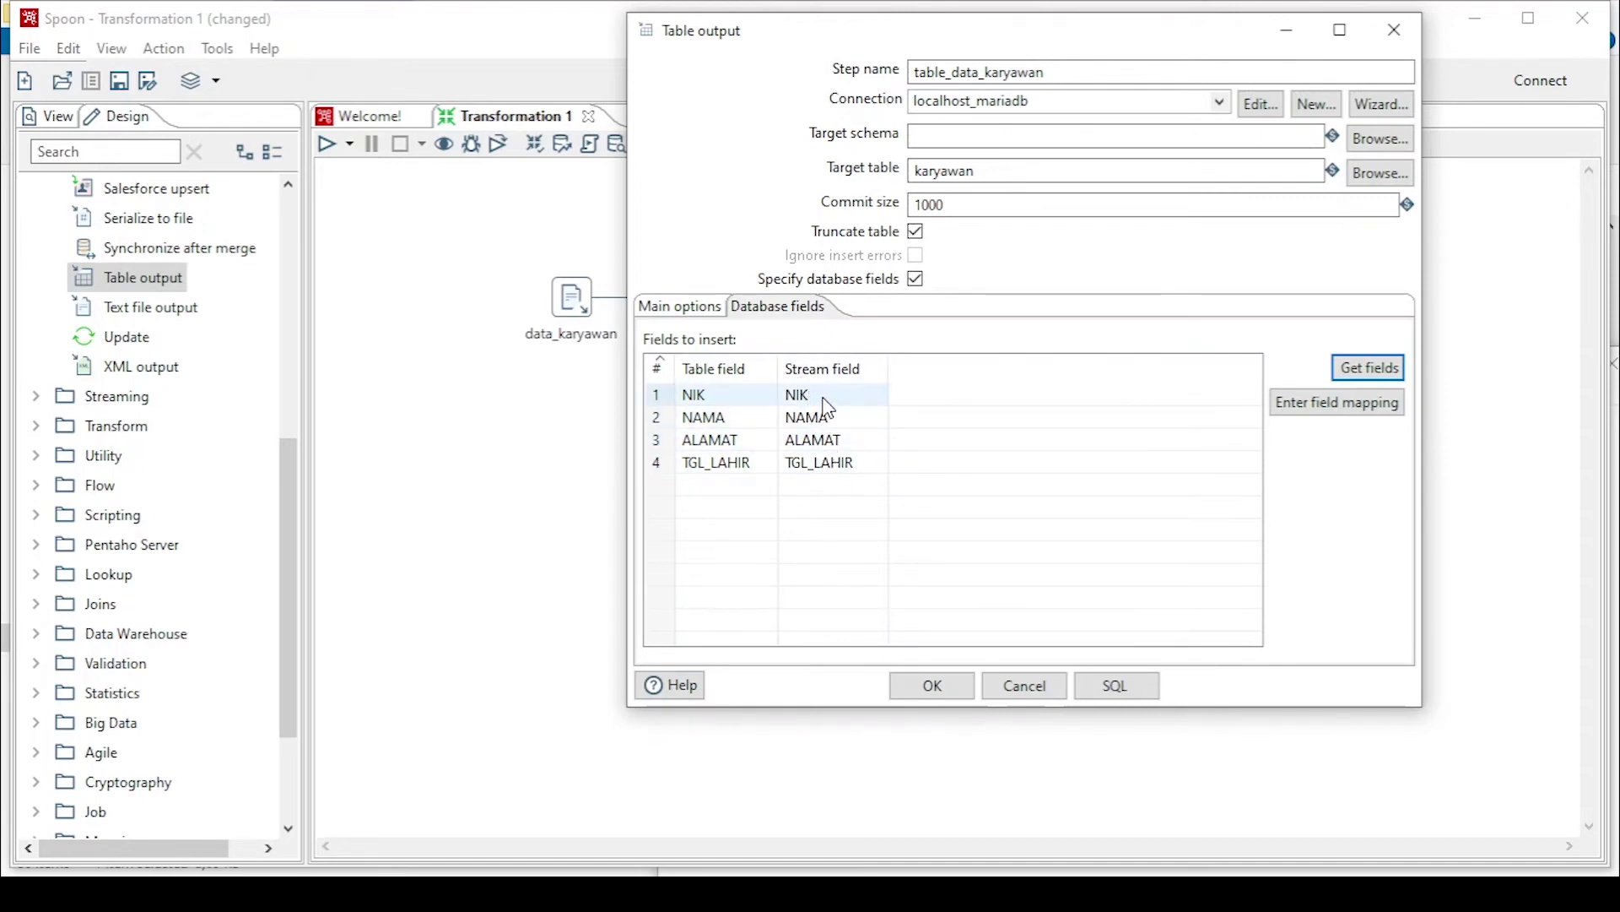
left_click(1013, 170)
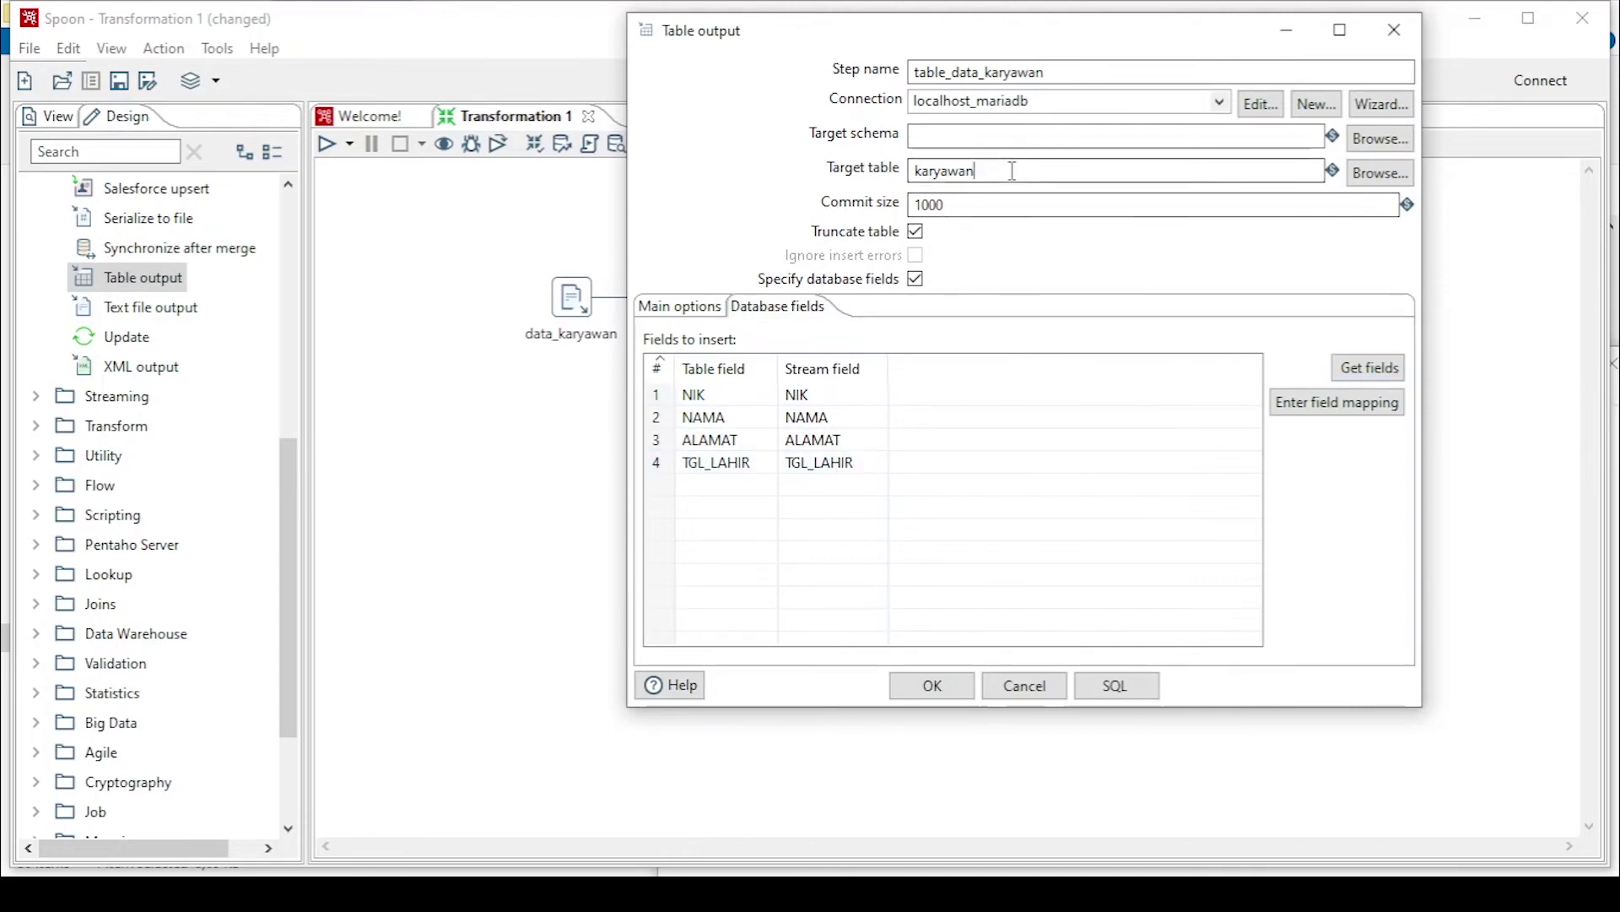
left_click_drag(942, 171, 911, 173)
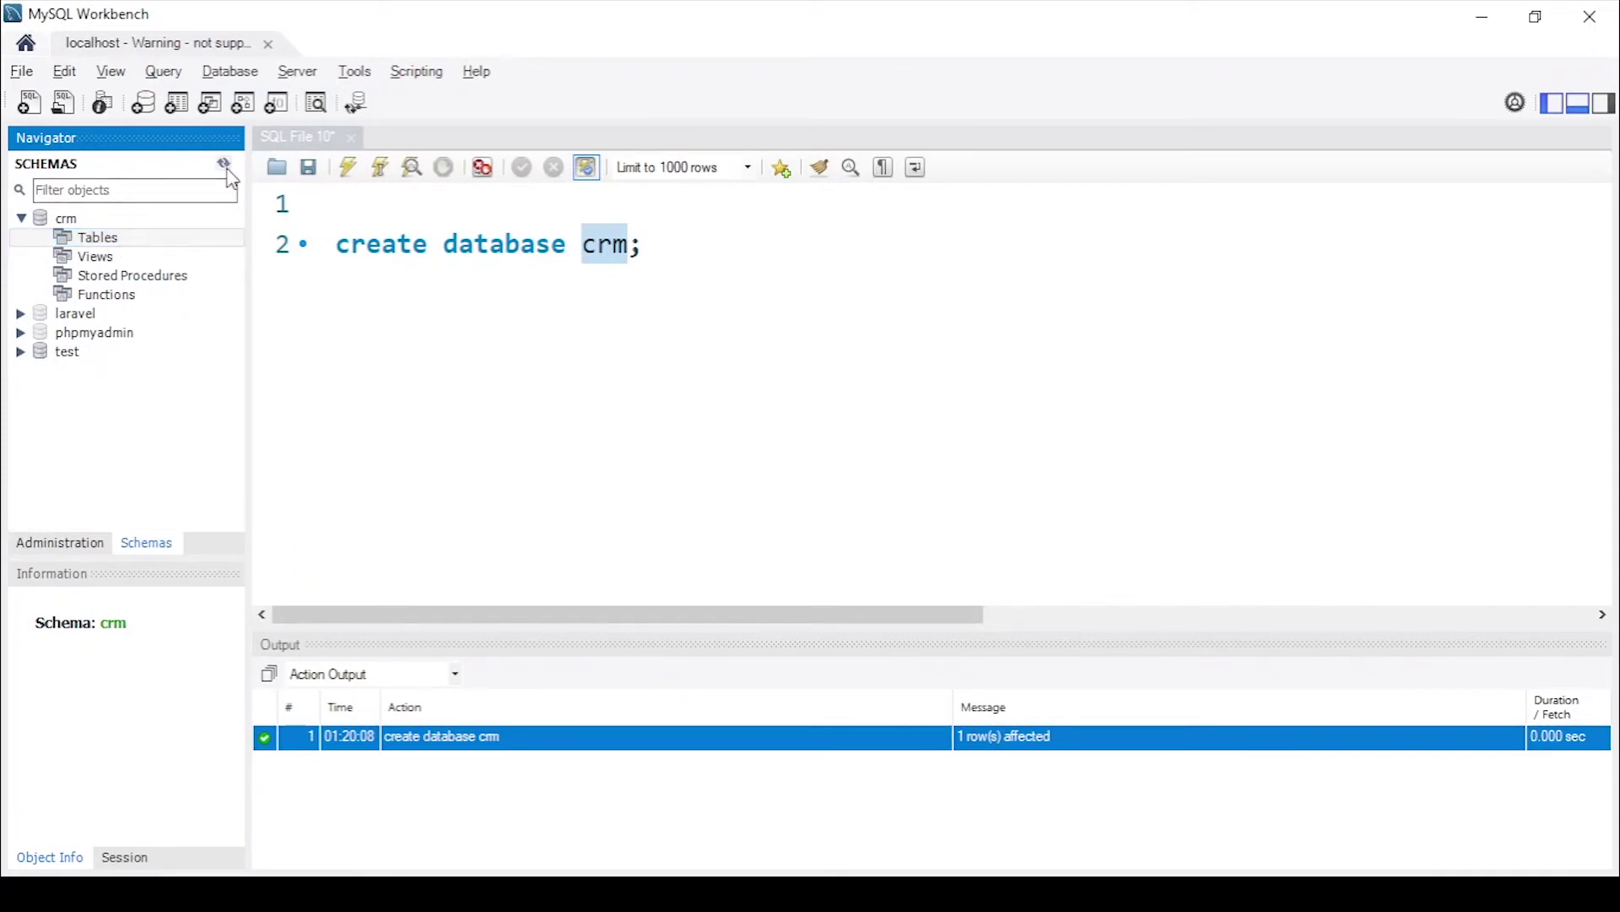
left_click(1480, 24)
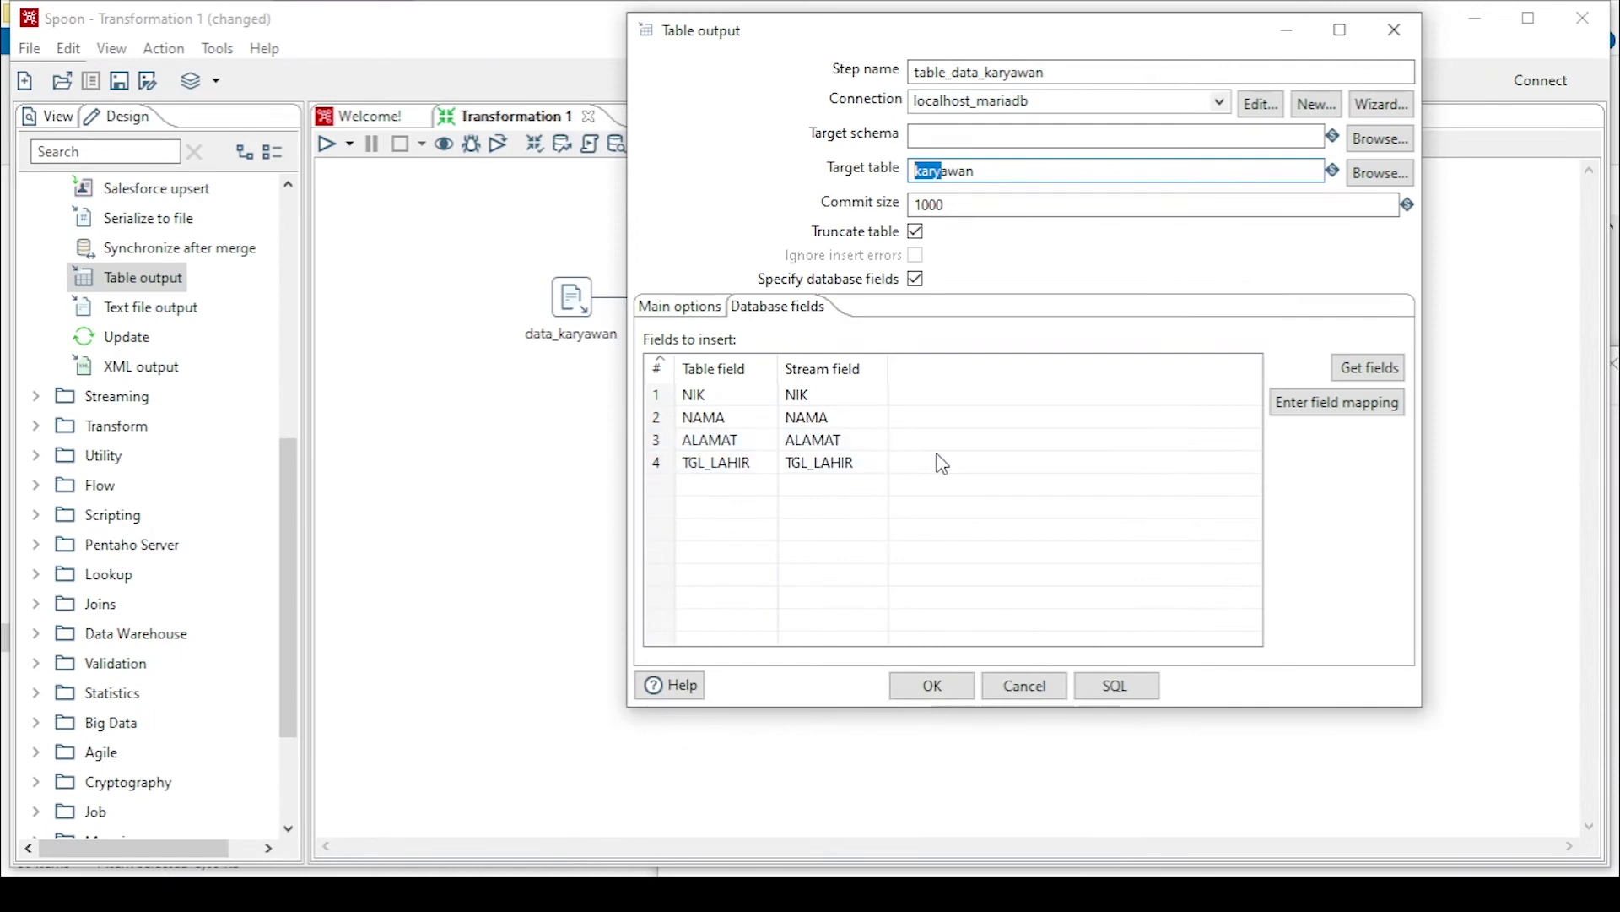
Step: Get the fields again with Clear and add all, and open the generated CREATE TABLE karyawan statement in the SQL editor
left_click(1397, 365)
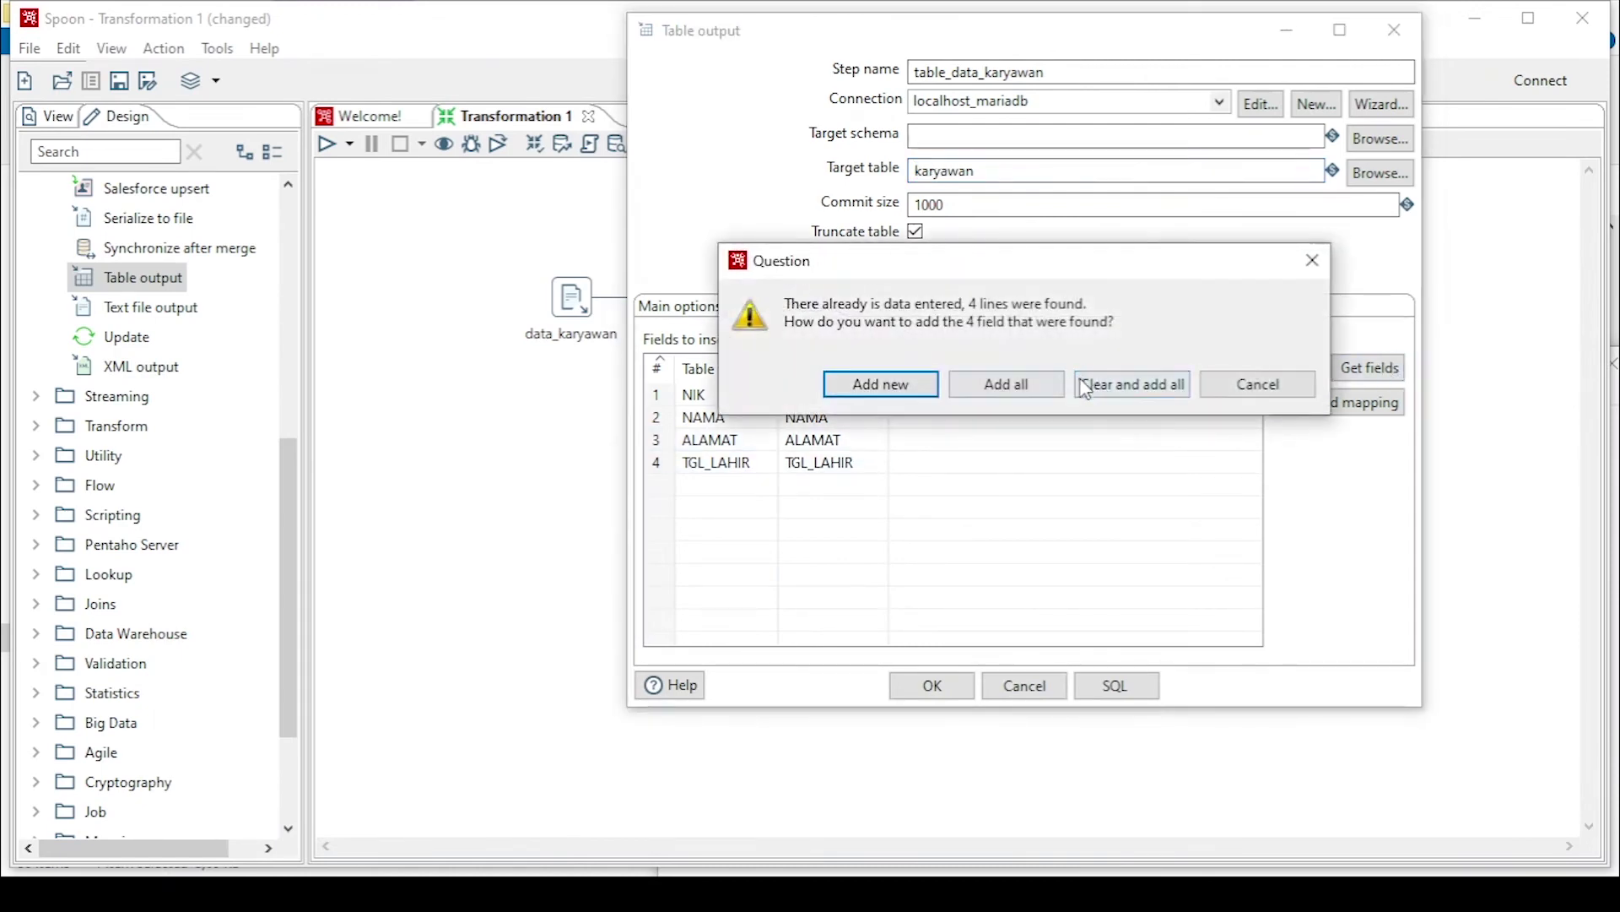
left_click(1127, 395)
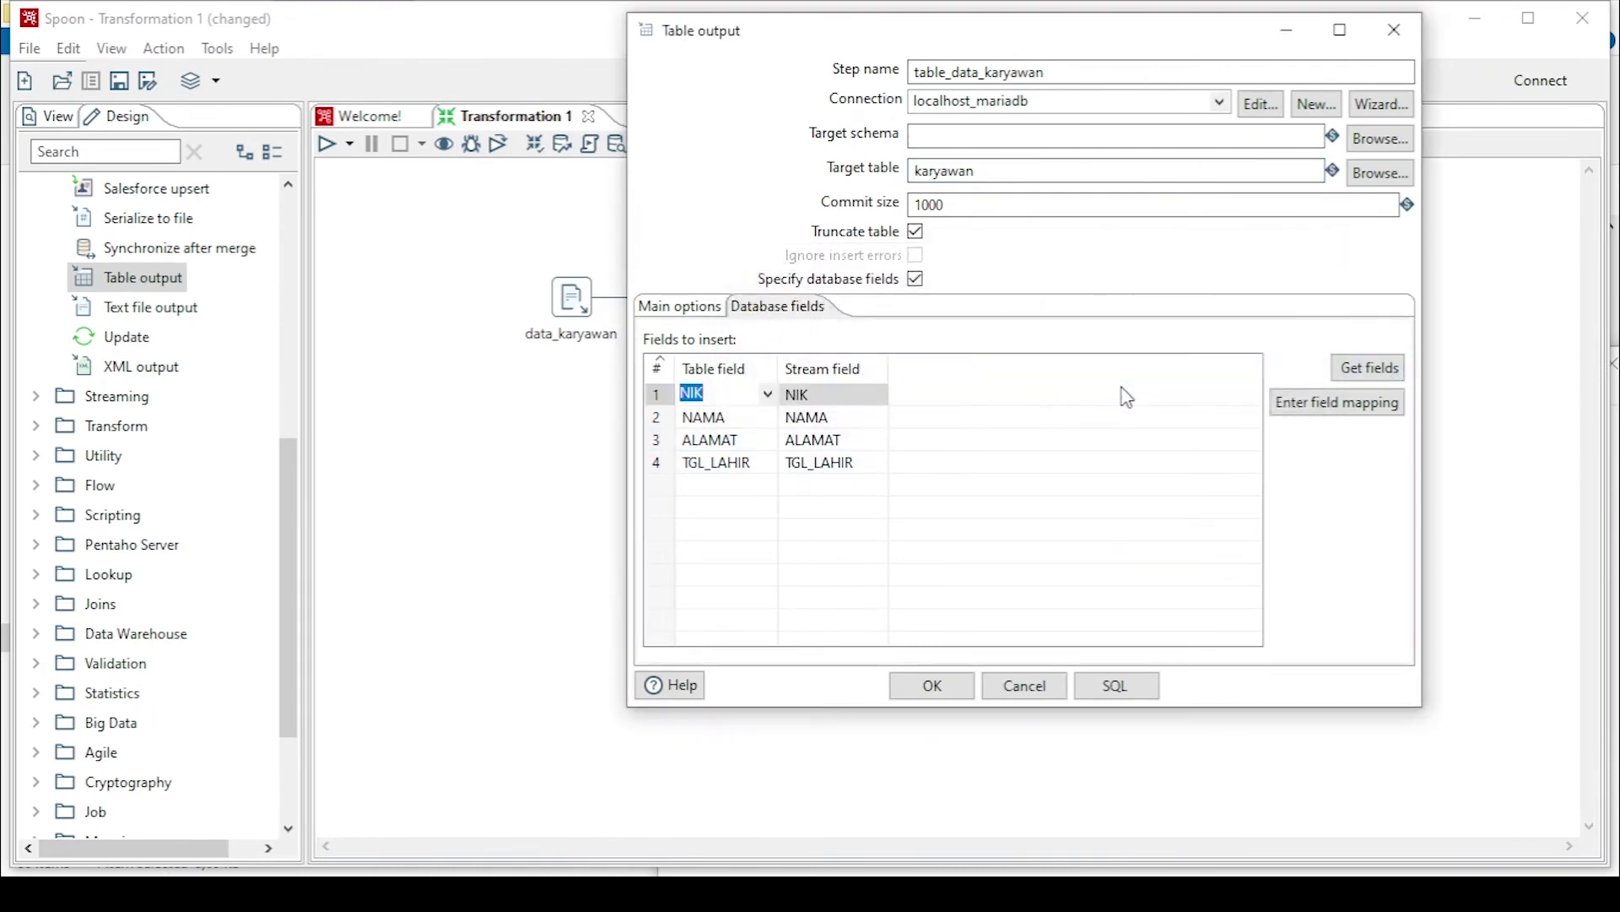
left_click(1131, 688)
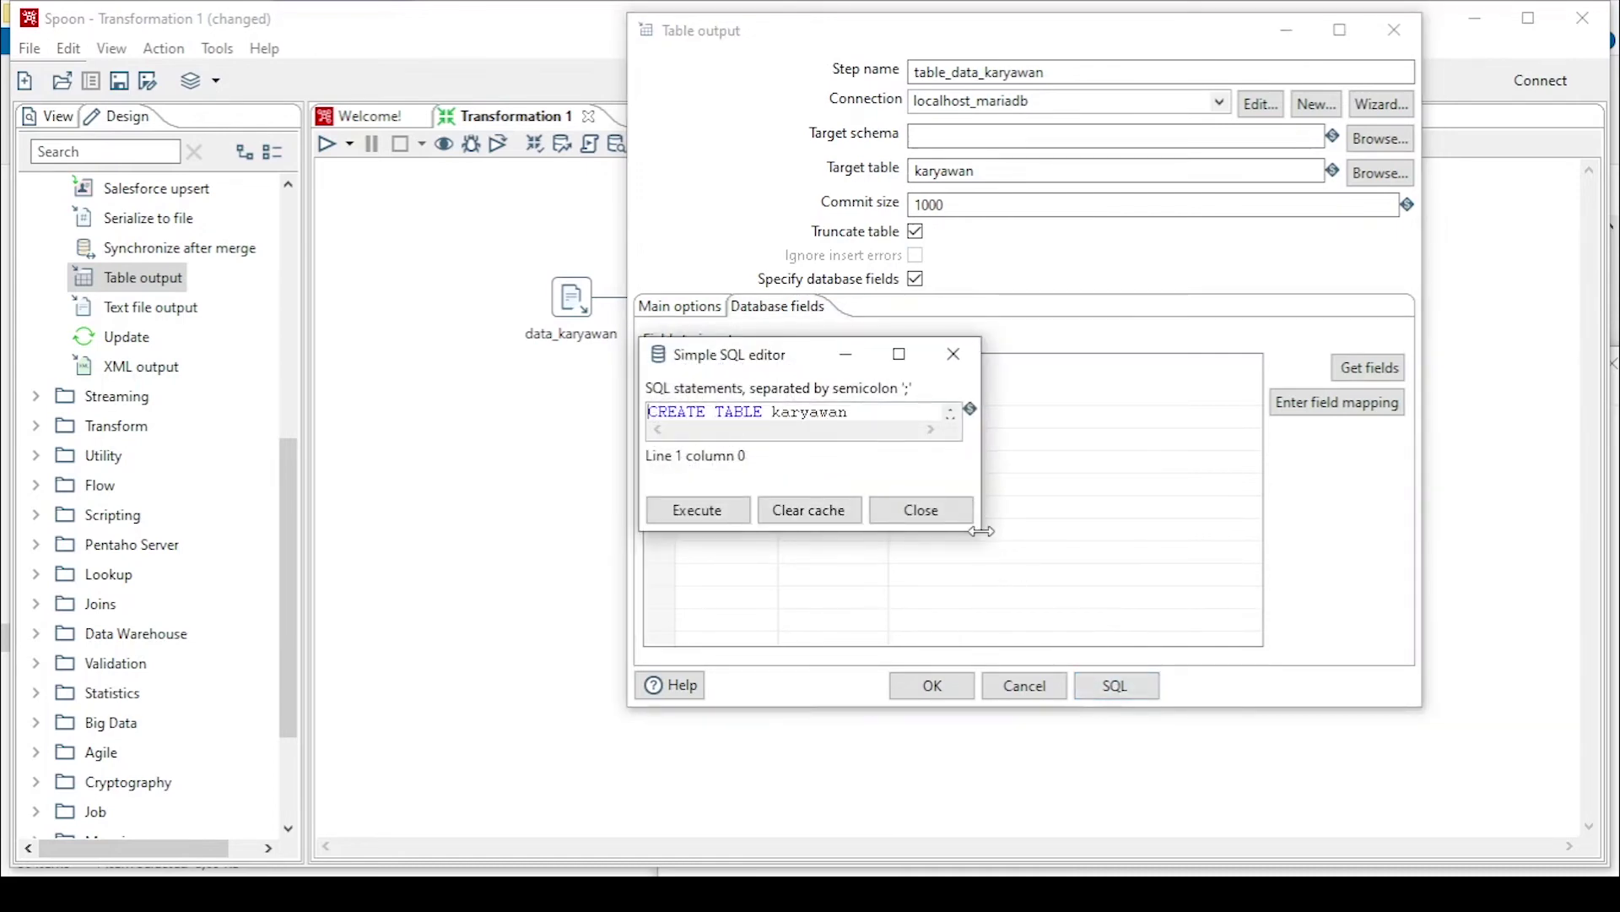
left_click_drag(979, 533, 1165, 655)
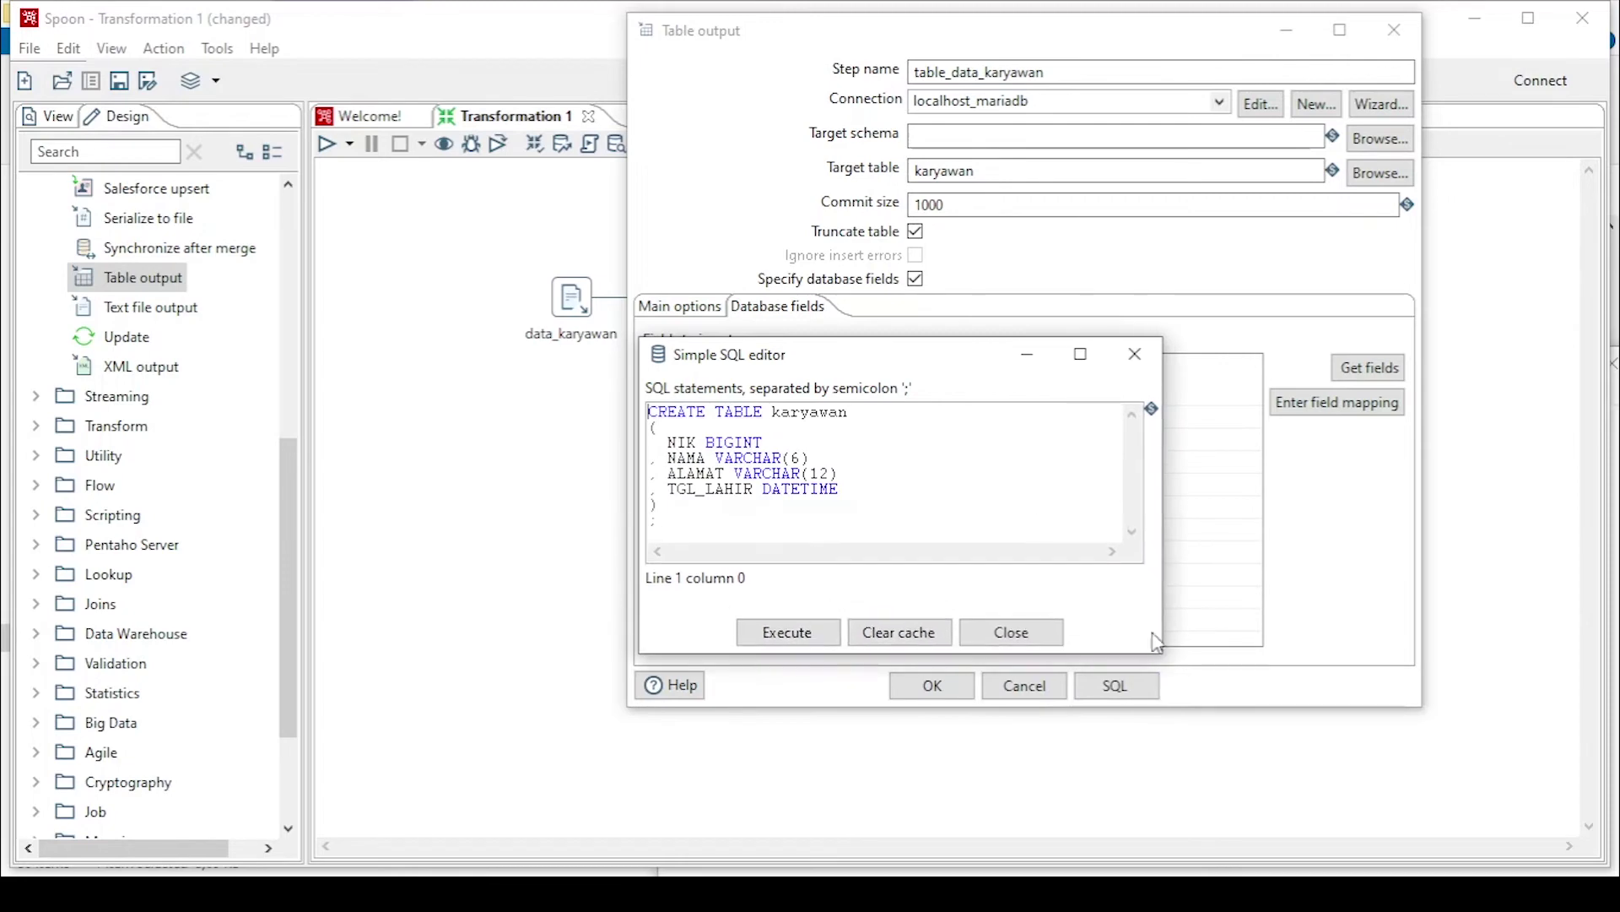
left_click_drag(881, 365, 929, 204)
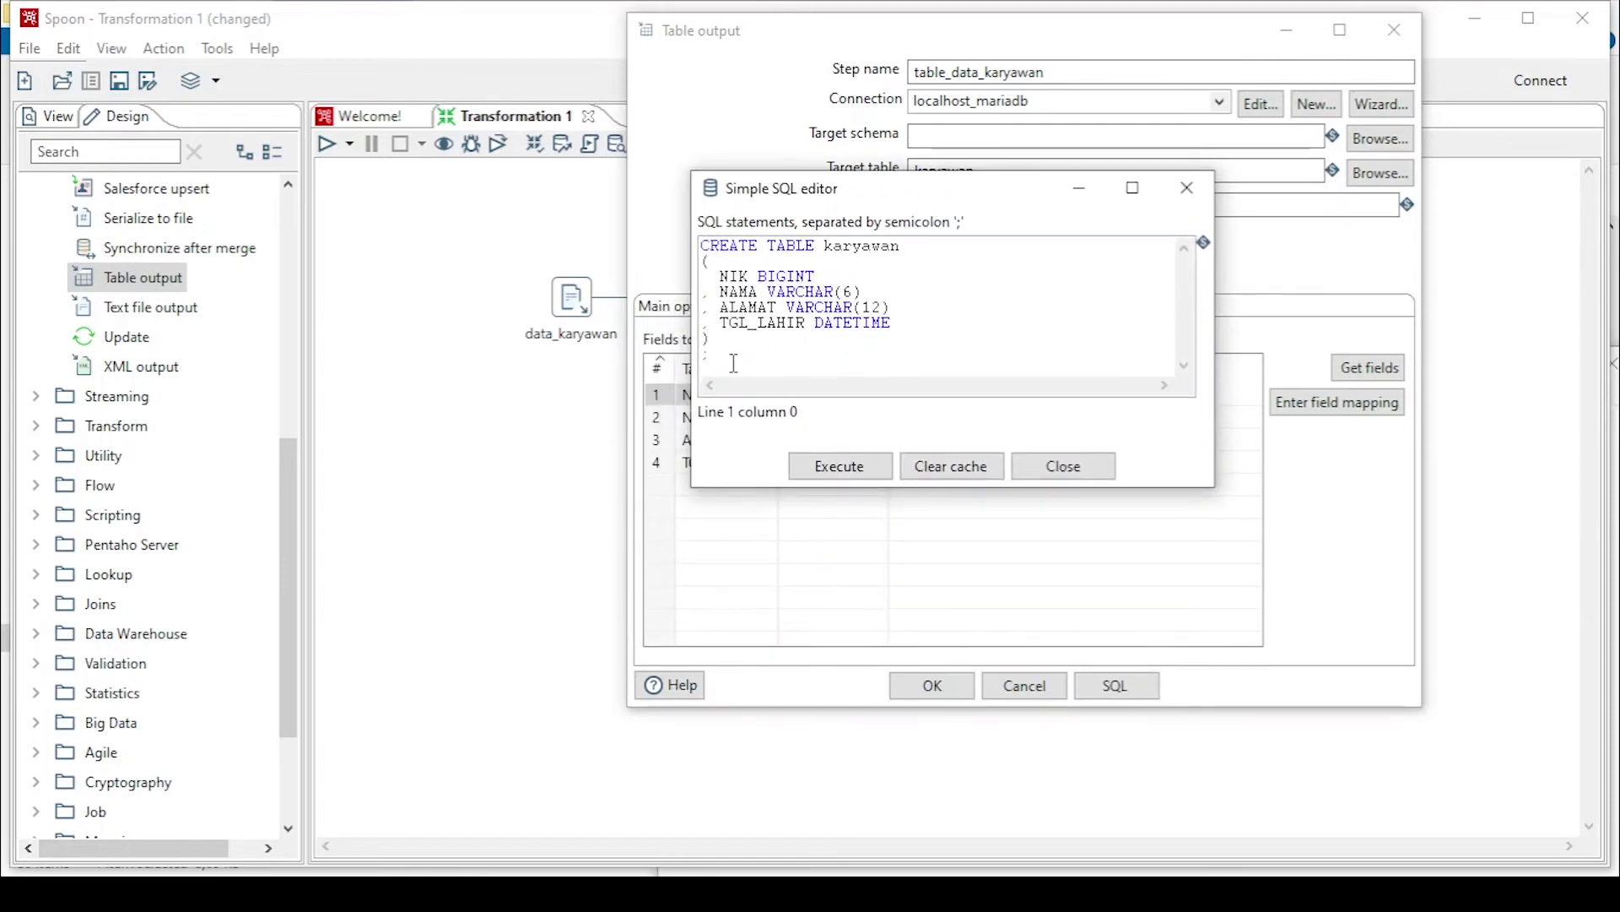
Step: Review the NIK, NAMA, ALAMAT and TGL_LAHIR column definitions in the CREATE TABLE statement, and check the crm schema in MySQL Workbench
left_click_drag(733, 363, 702, 243)
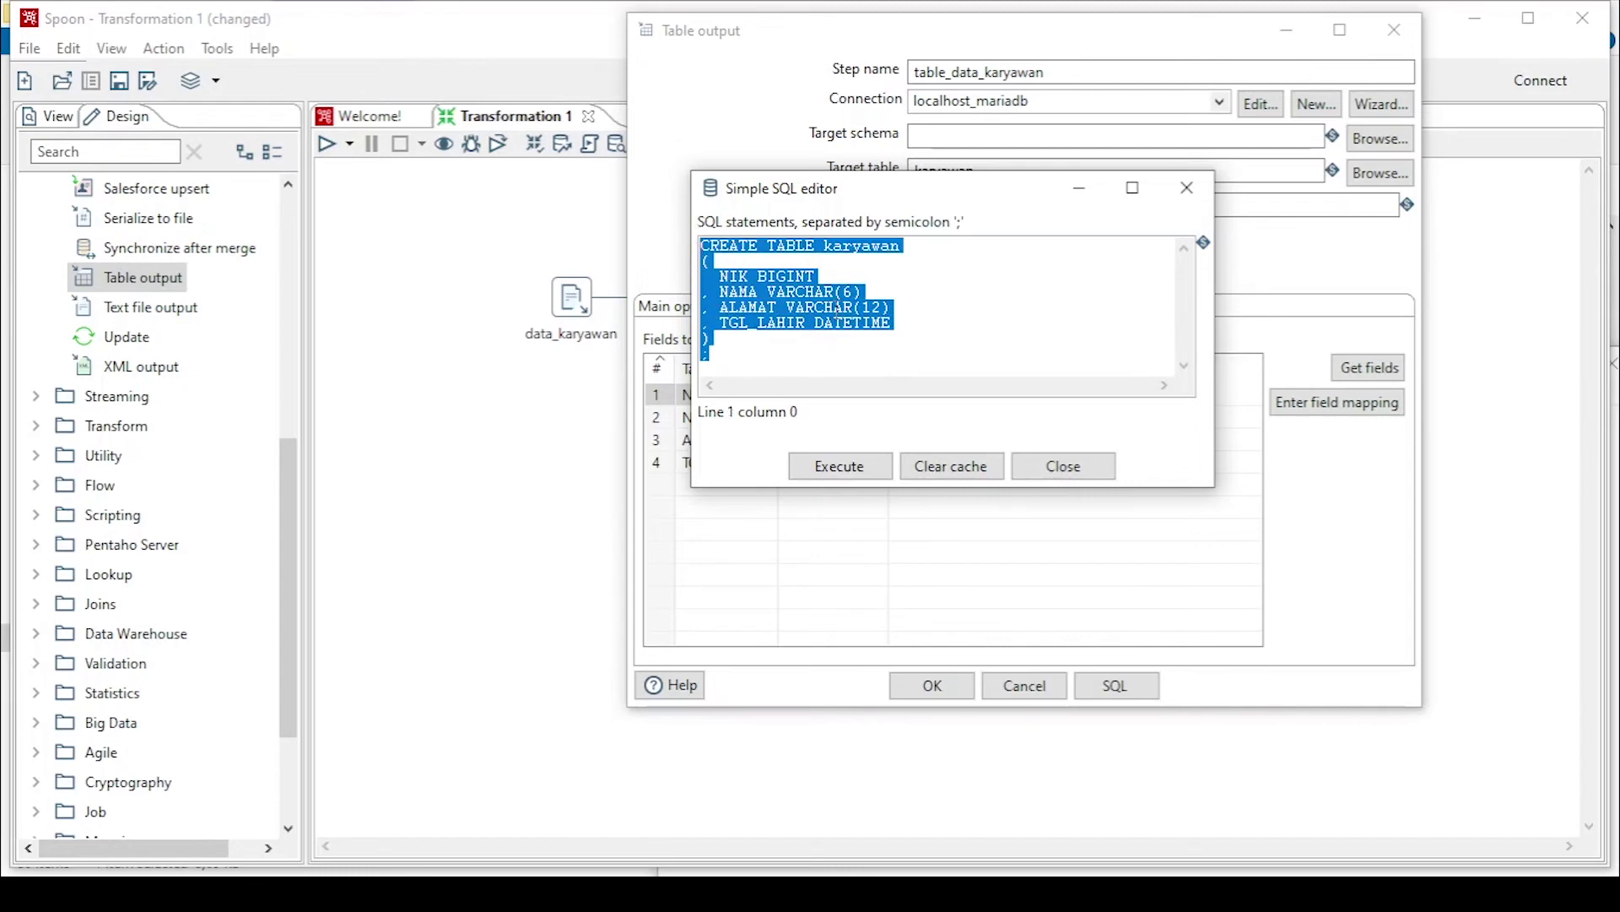
left_click(841, 307)
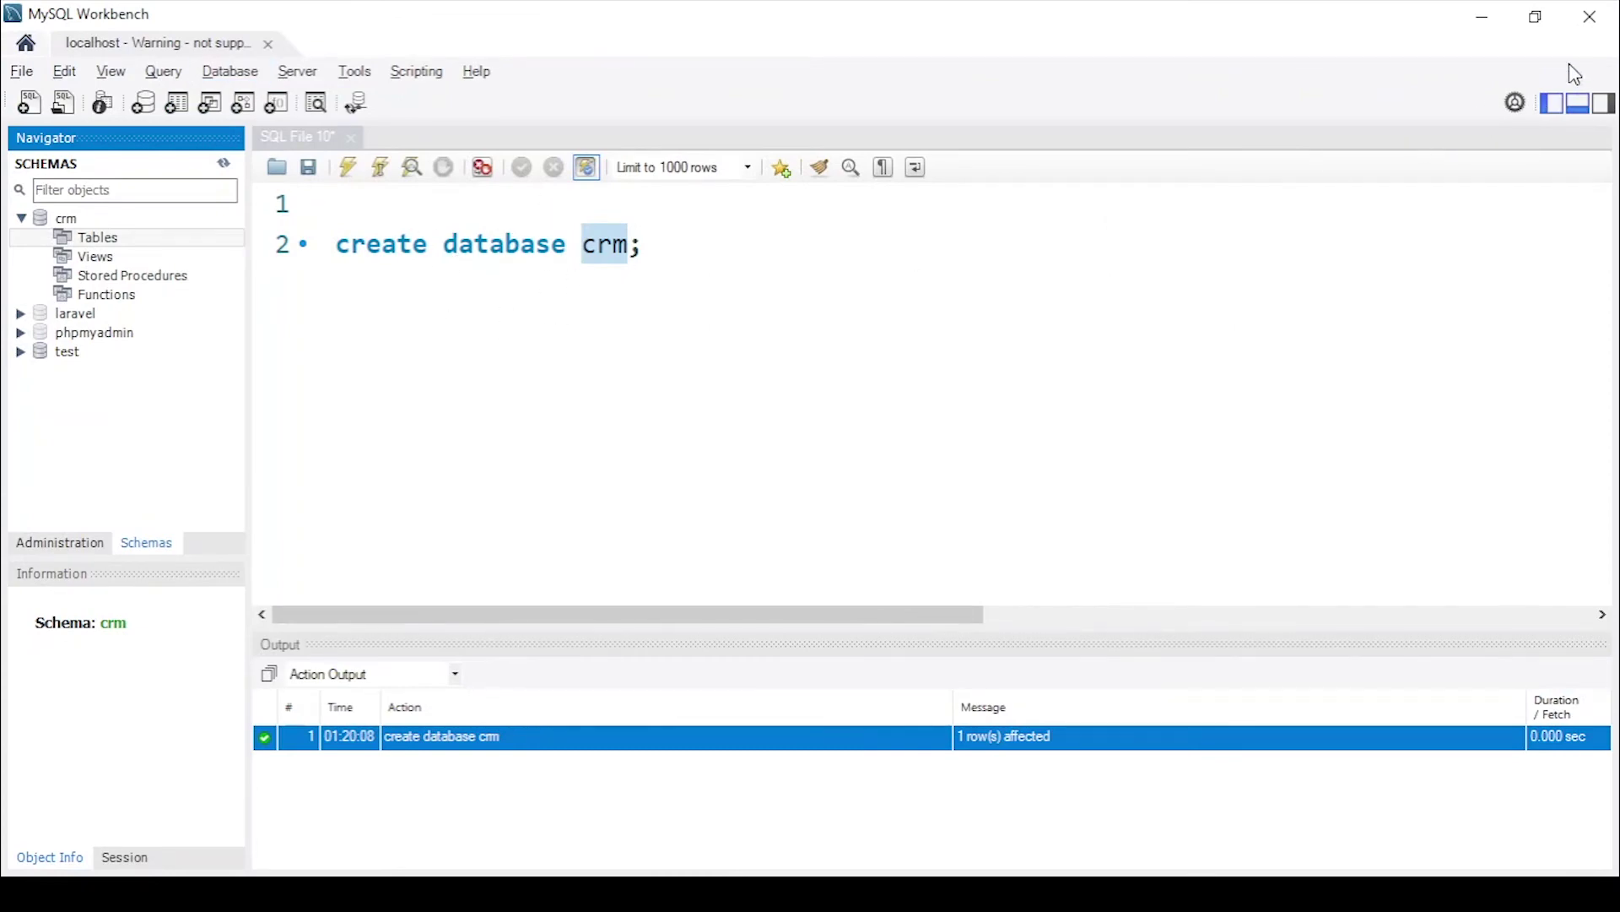
left_click(1483, 17)
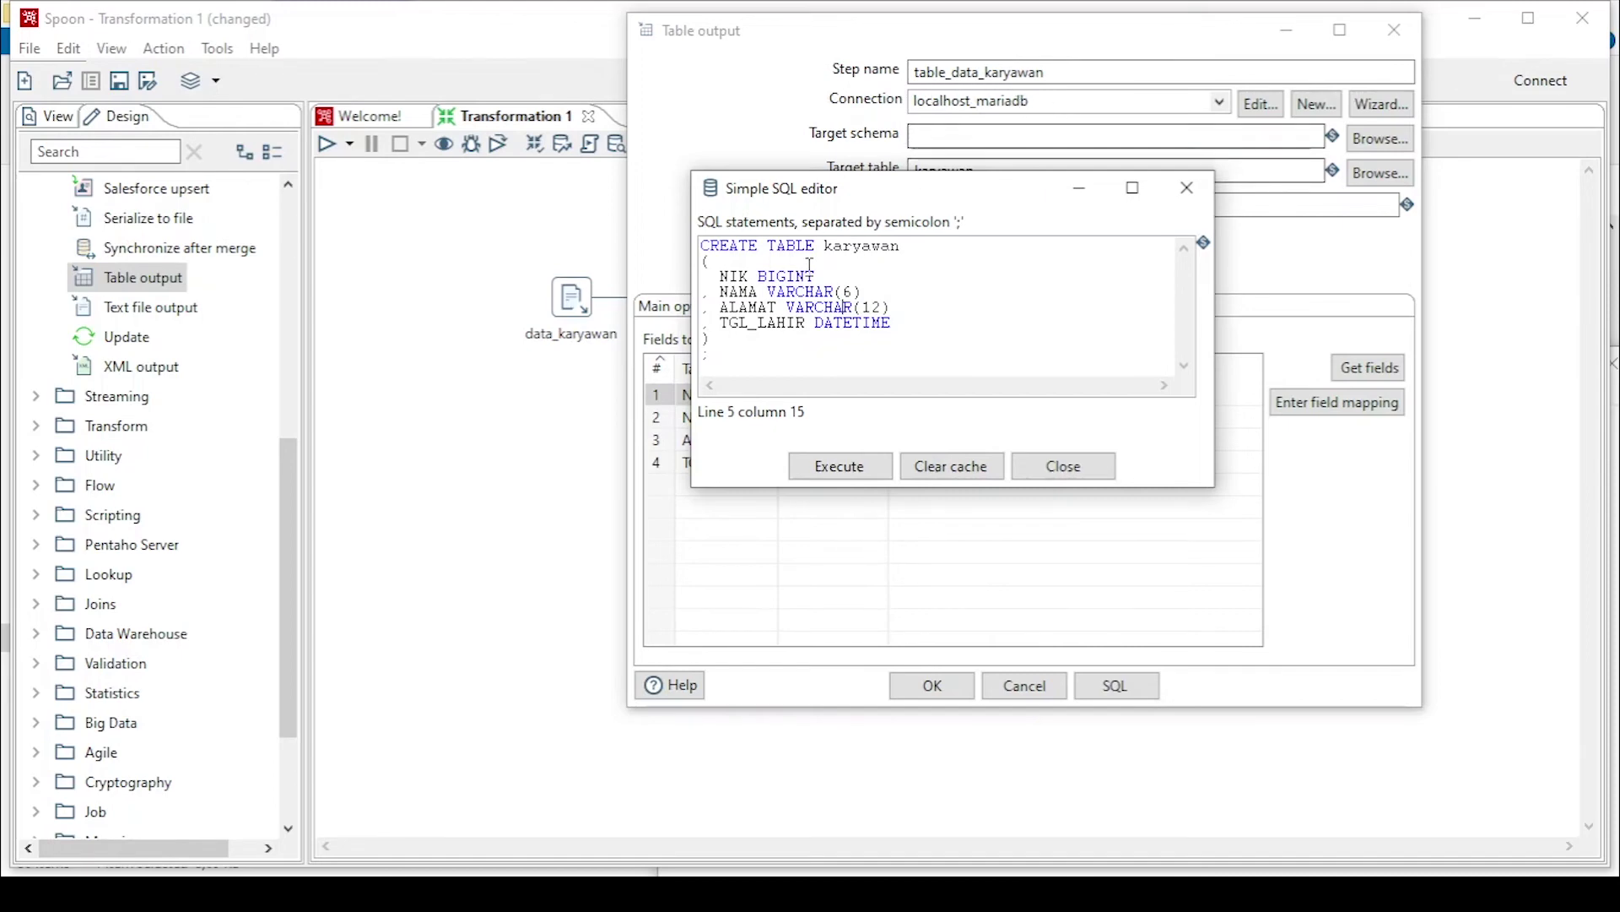
left_click_drag(714, 247, 835, 362)
left_click(879, 324)
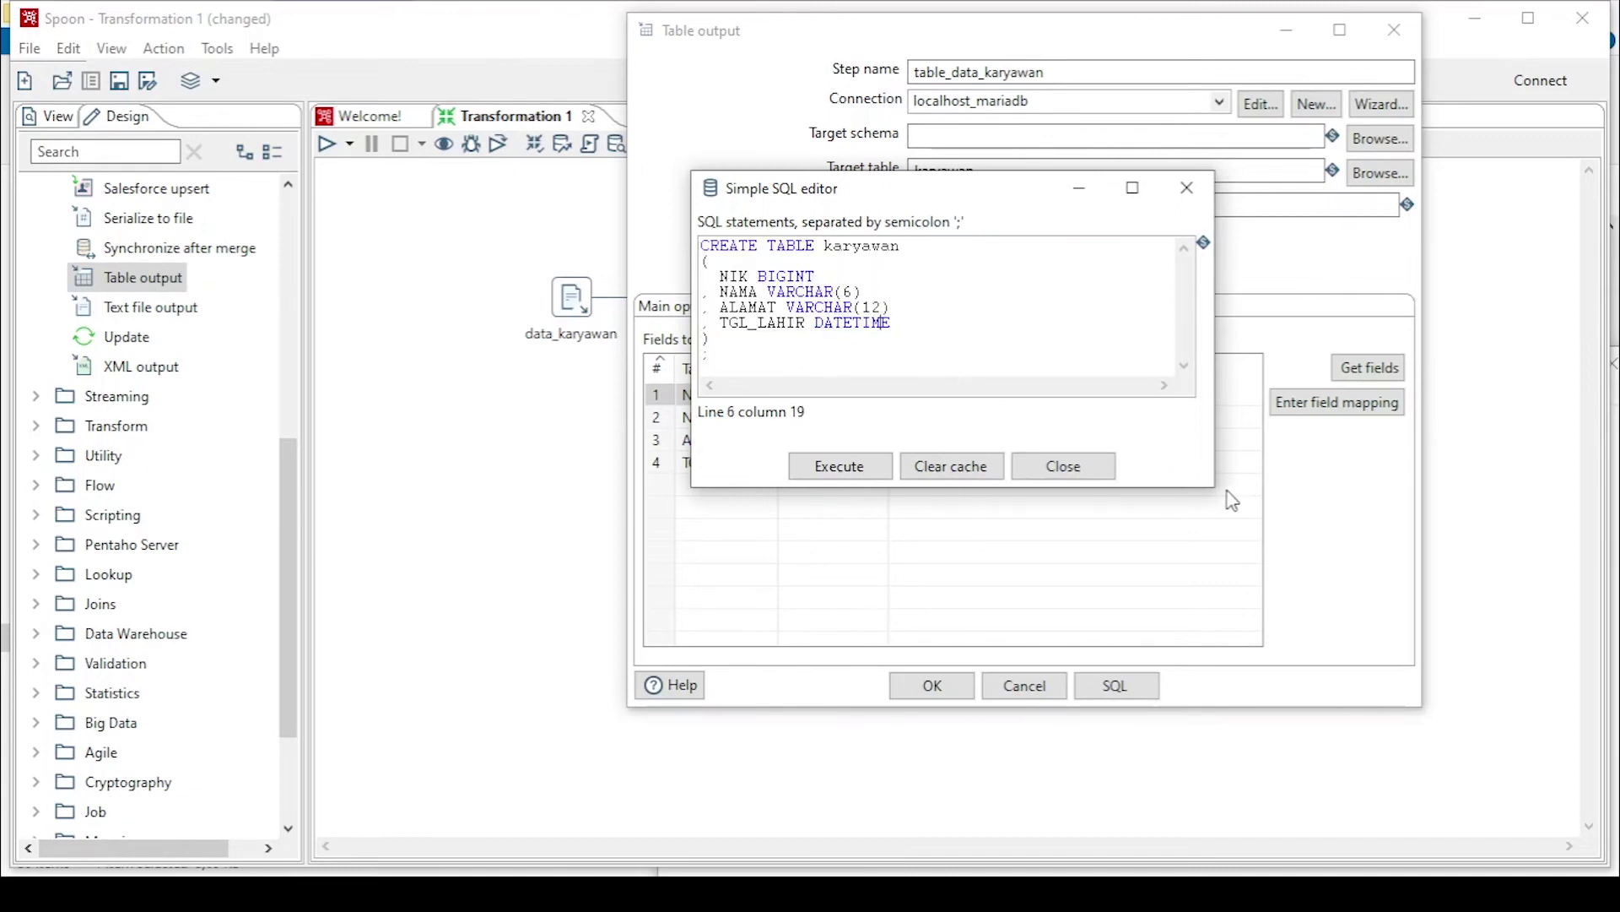
left_click_drag(1214, 491, 1294, 573)
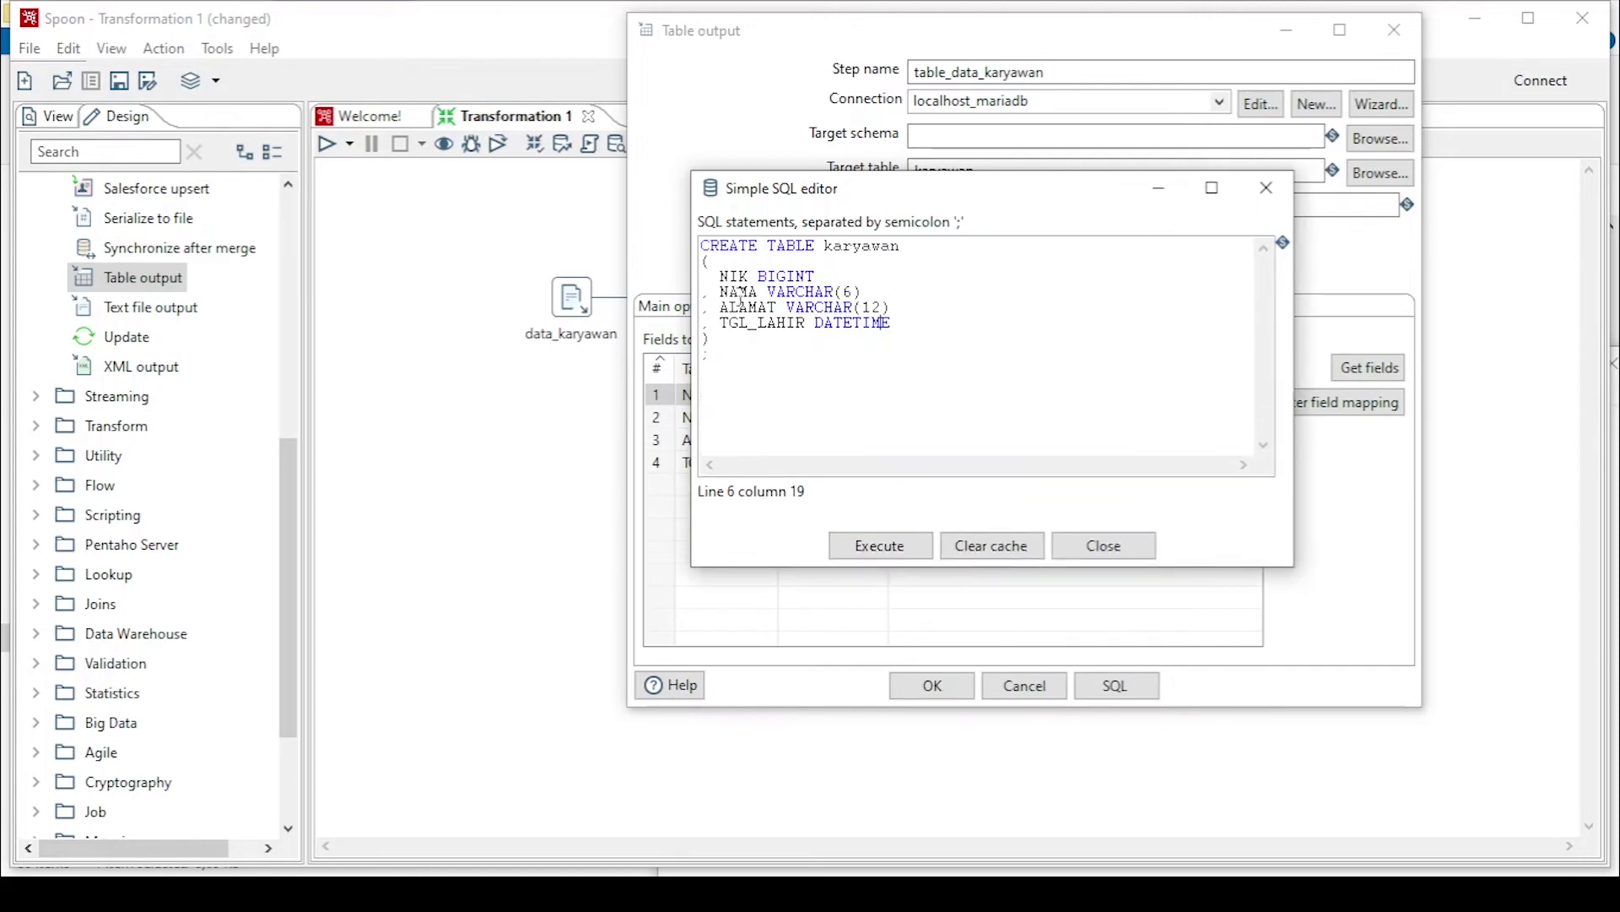
left_click(809, 394)
left_click_drag(911, 310, 712, 264)
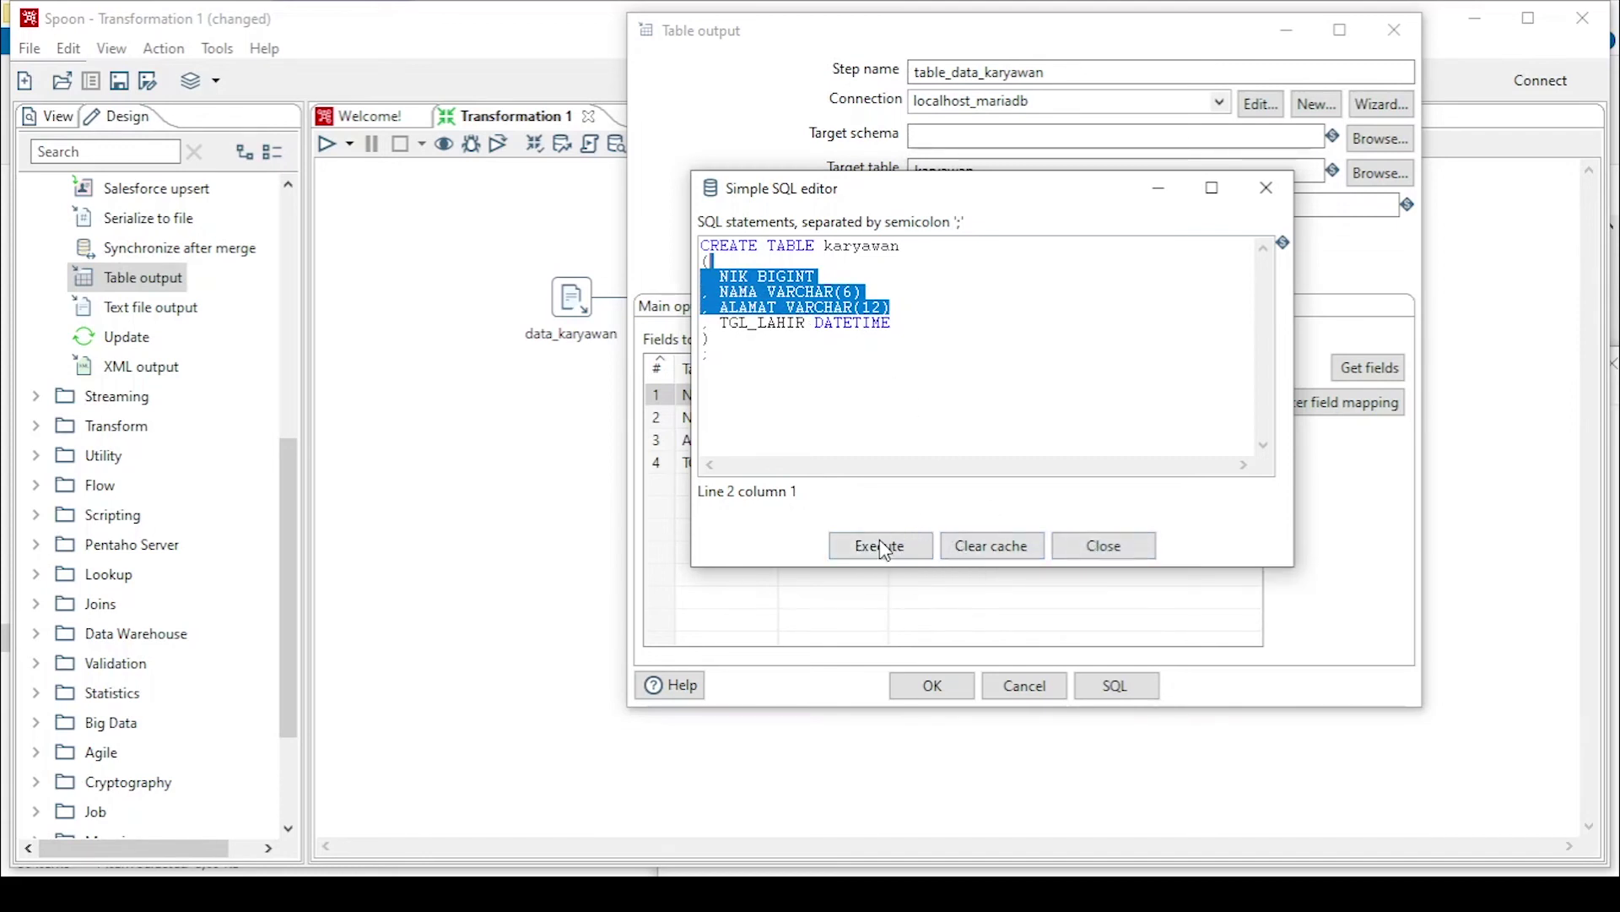
left_click(836, 335)
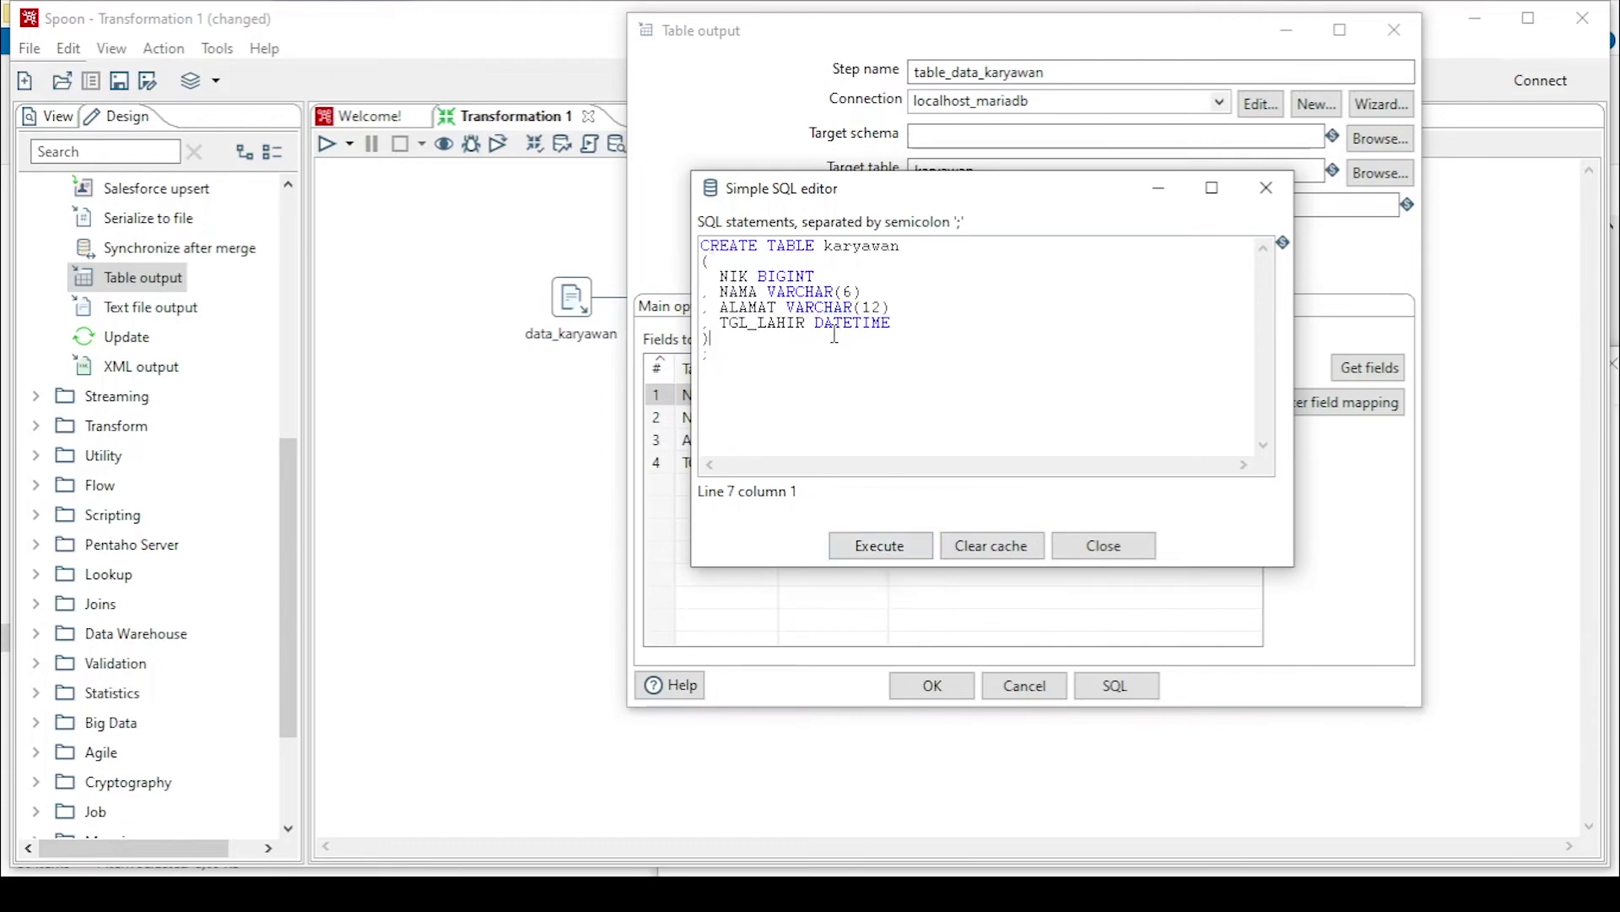
left_click_drag(844, 367, 722, 274)
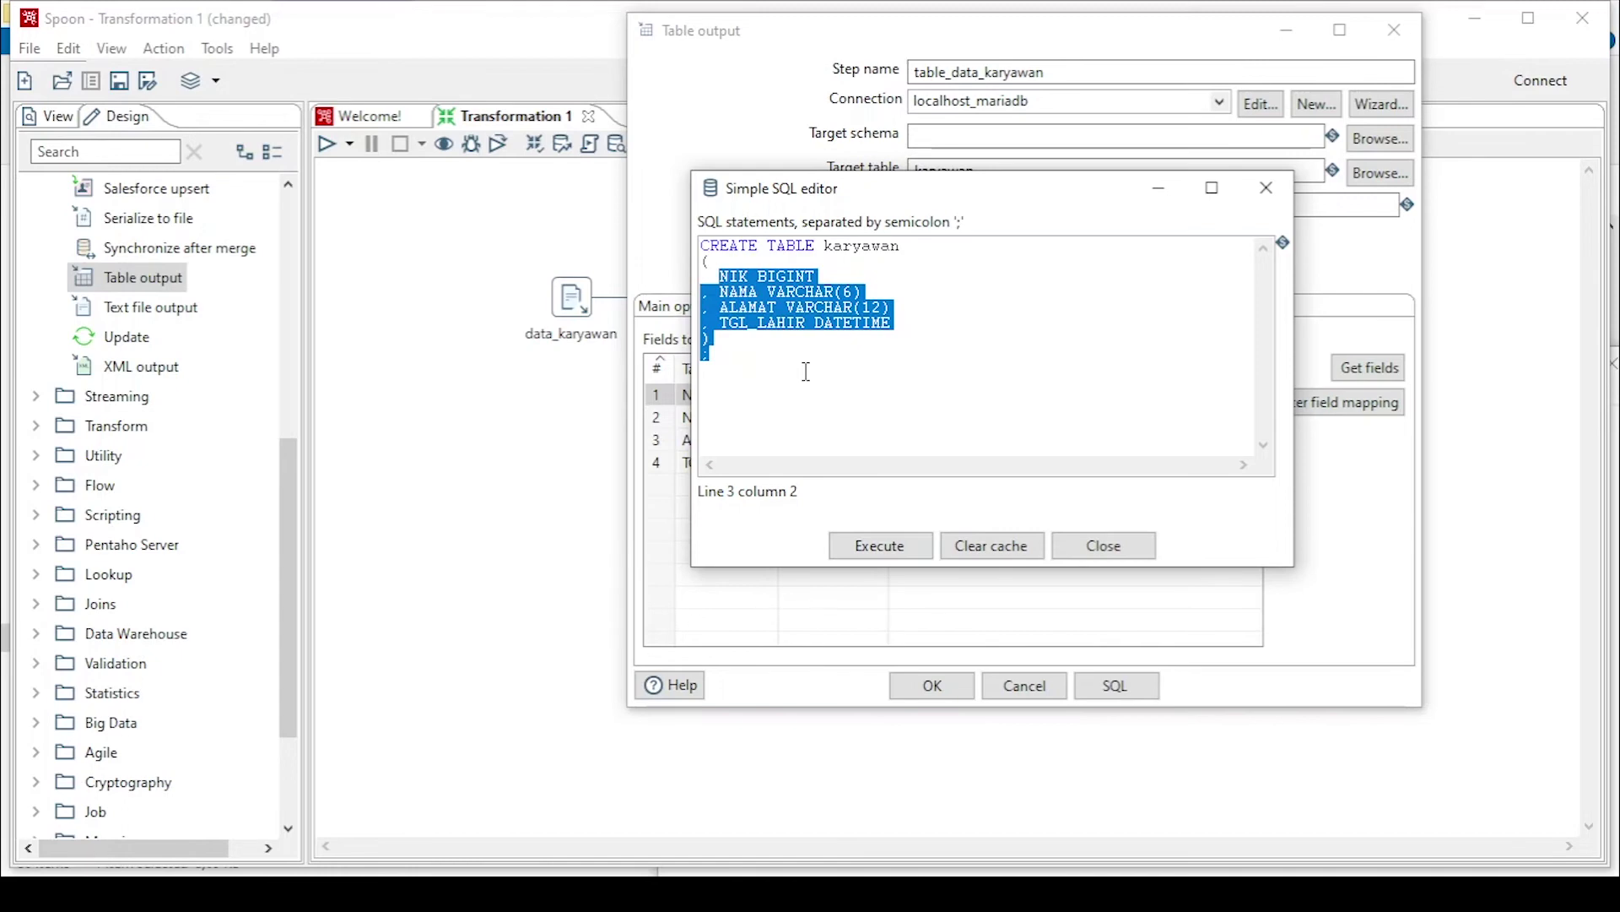
left_click_drag(727, 361, 692, 273)
left_click(786, 324)
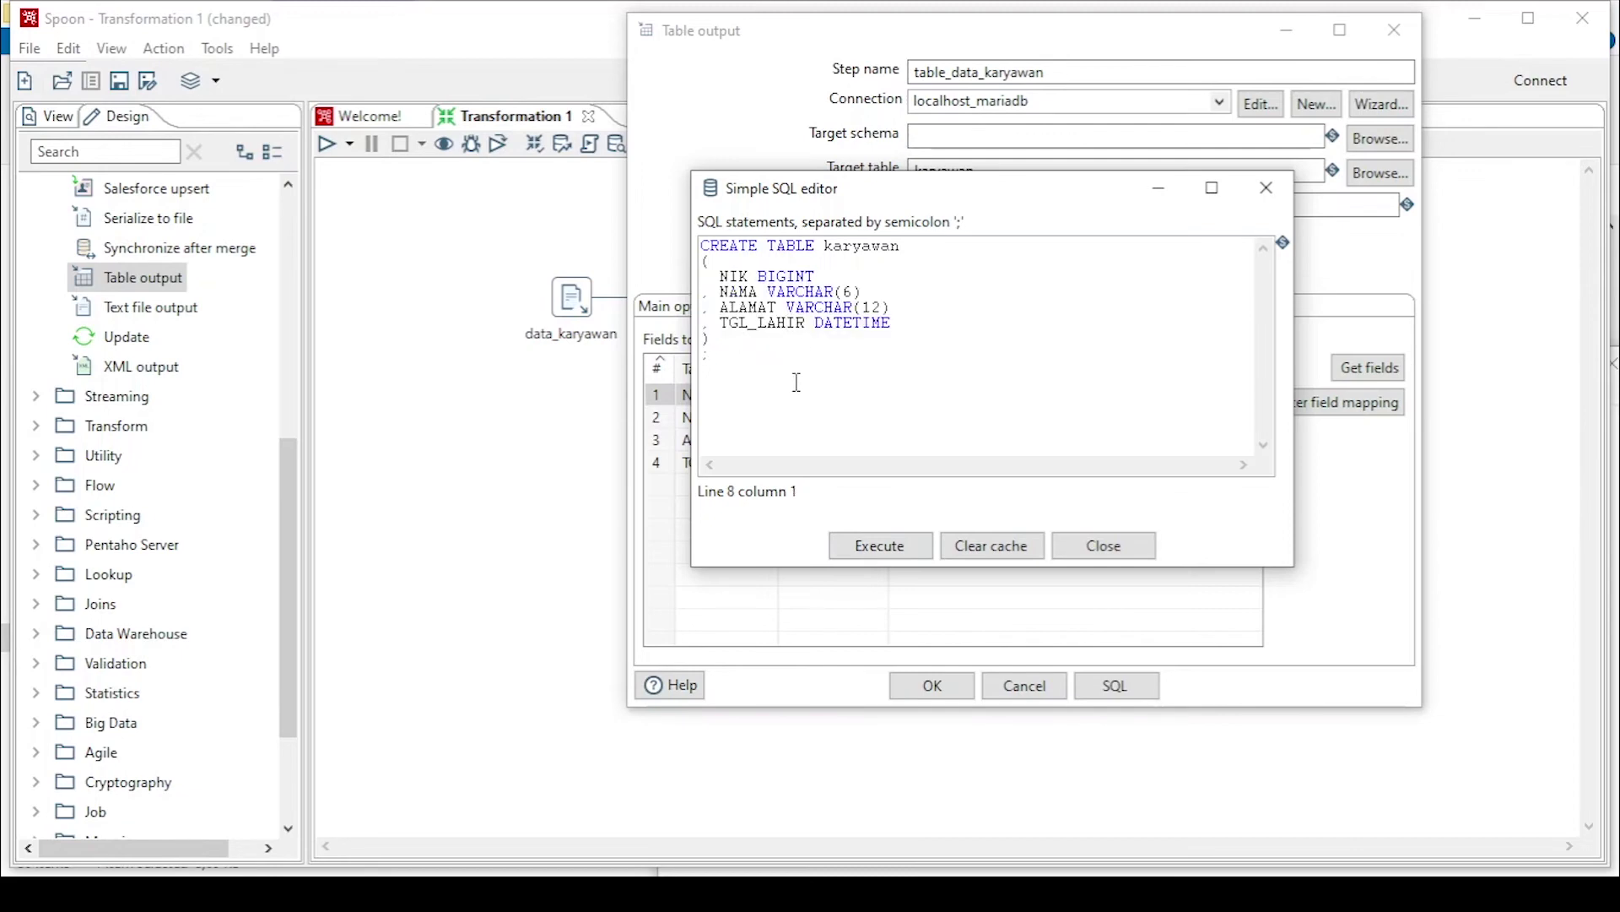
Step: Execute the CREATE TABLE karyawan statement, accept its results and close the SQL editor
left_click(898, 545)
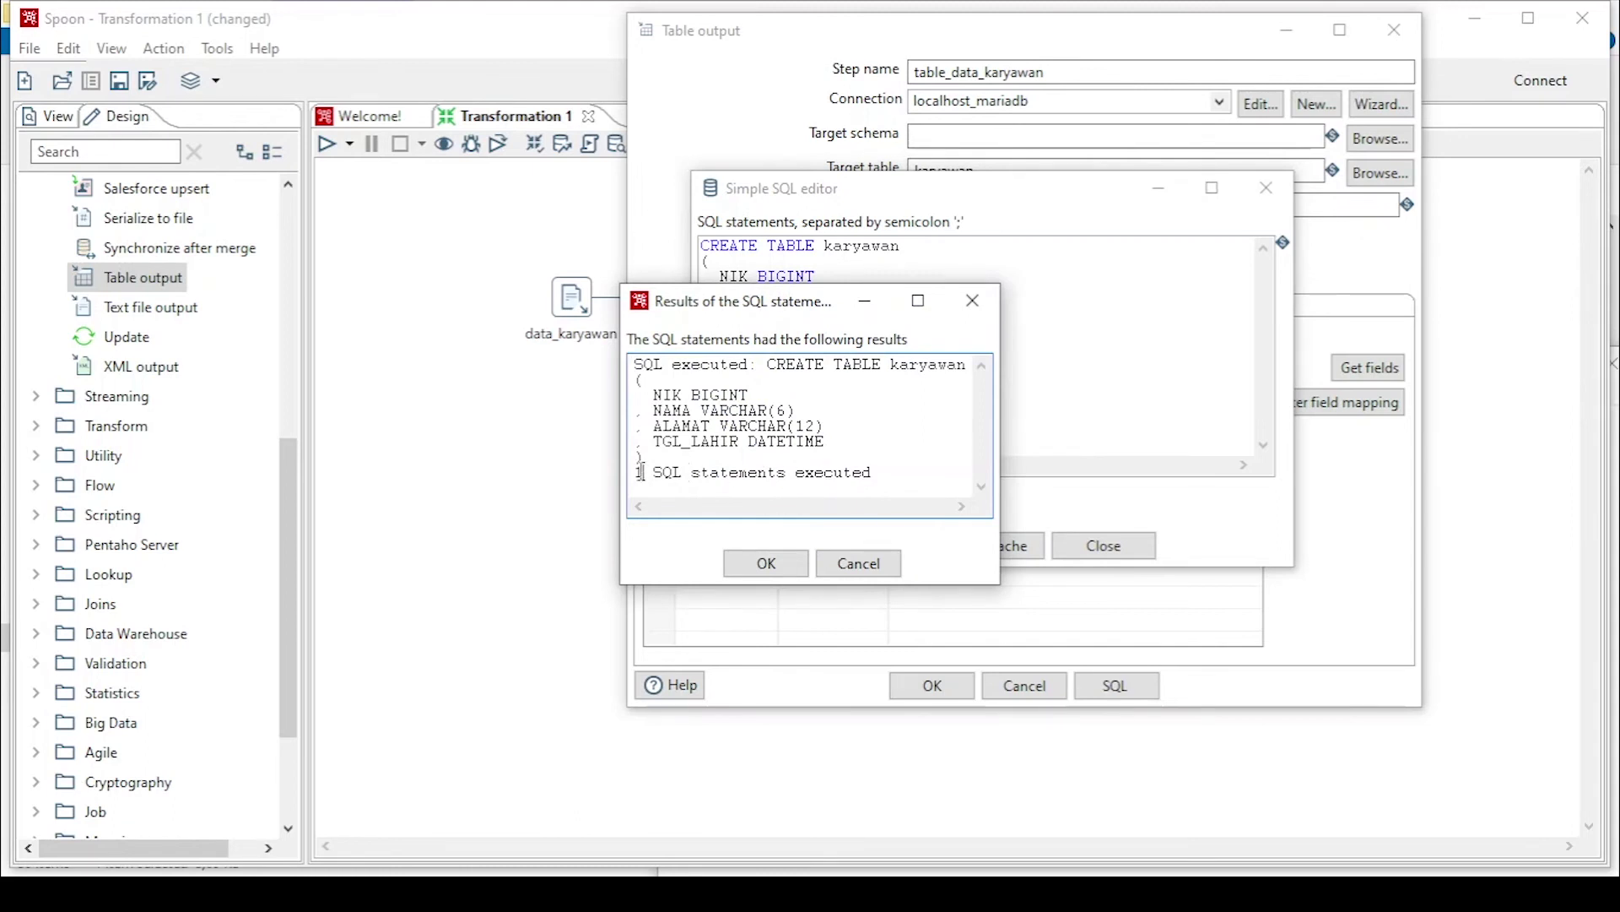
left_click_drag(642, 470, 887, 471)
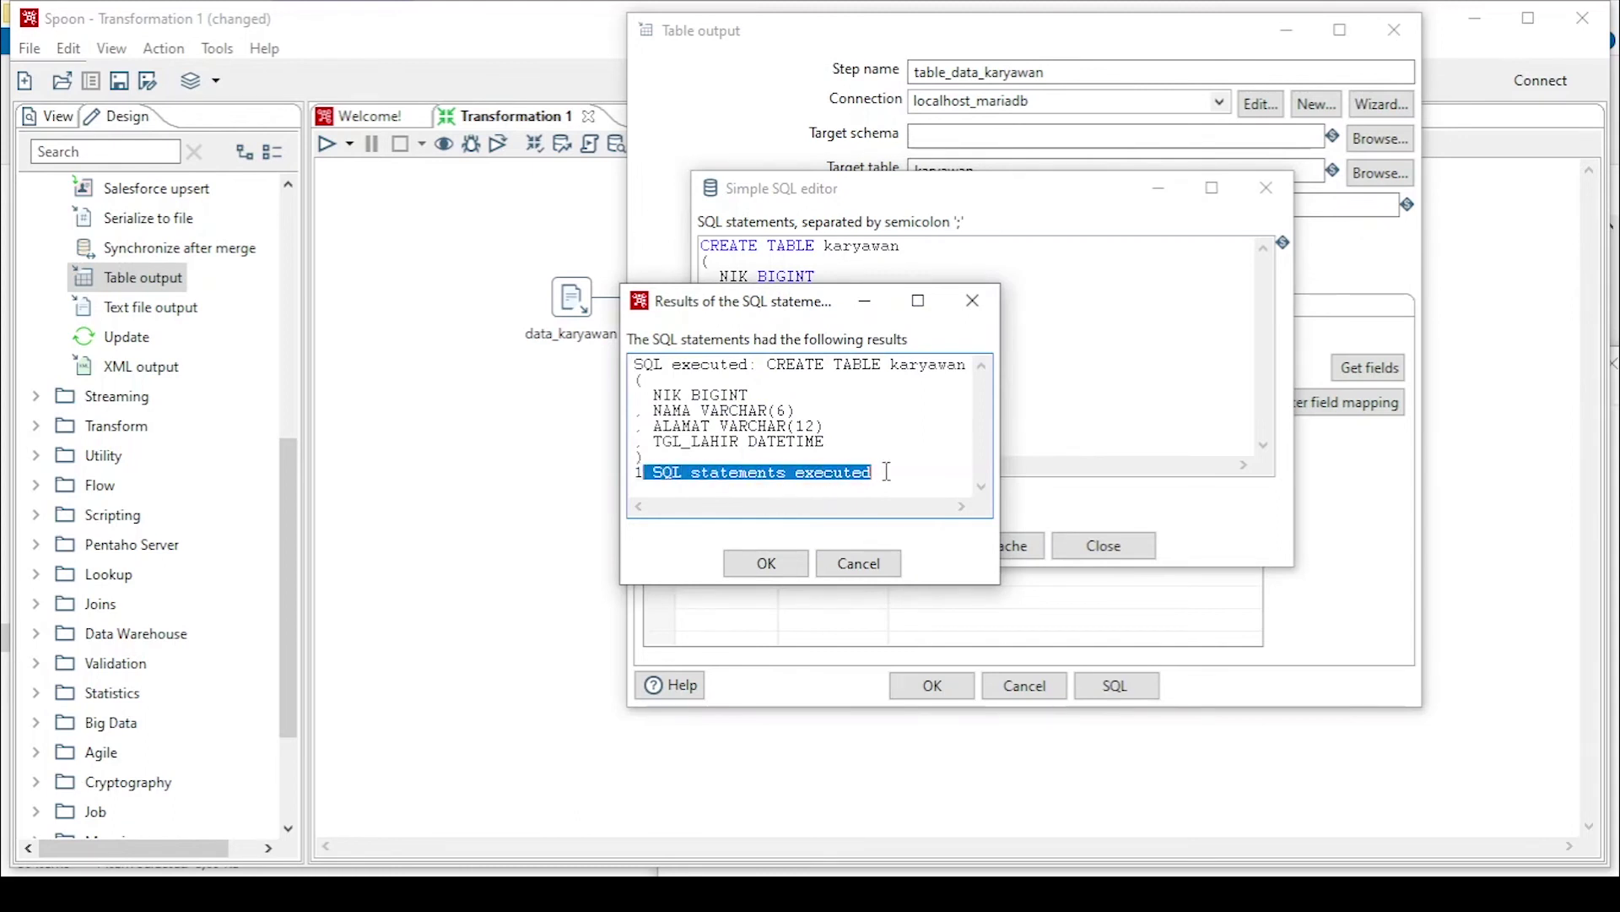
left_click(766, 563)
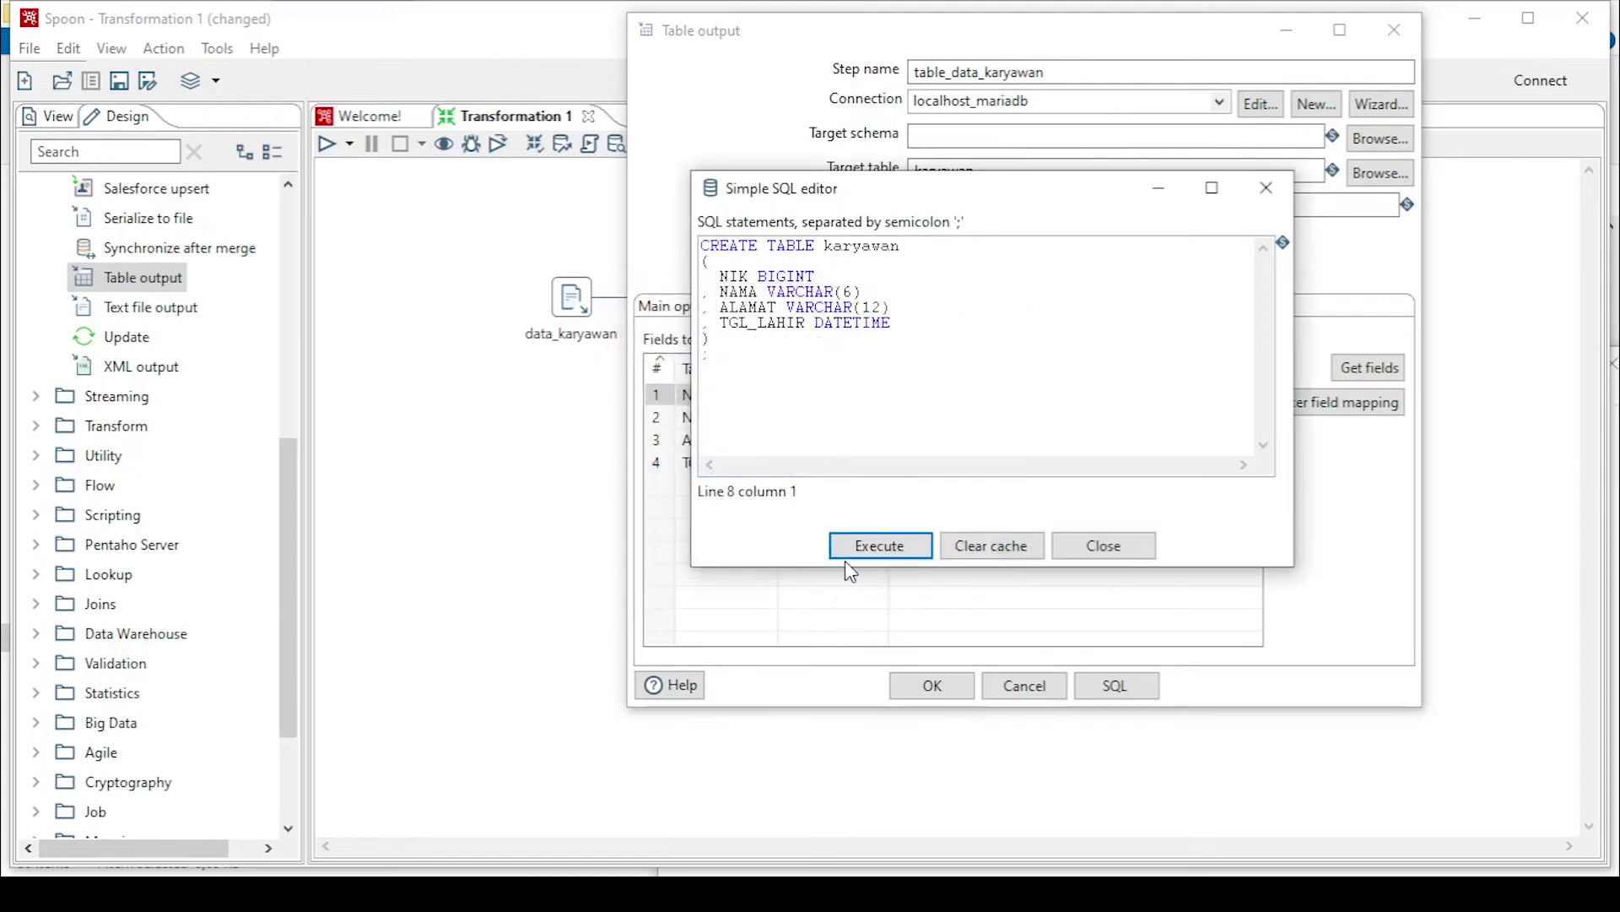
left_click(1110, 554)
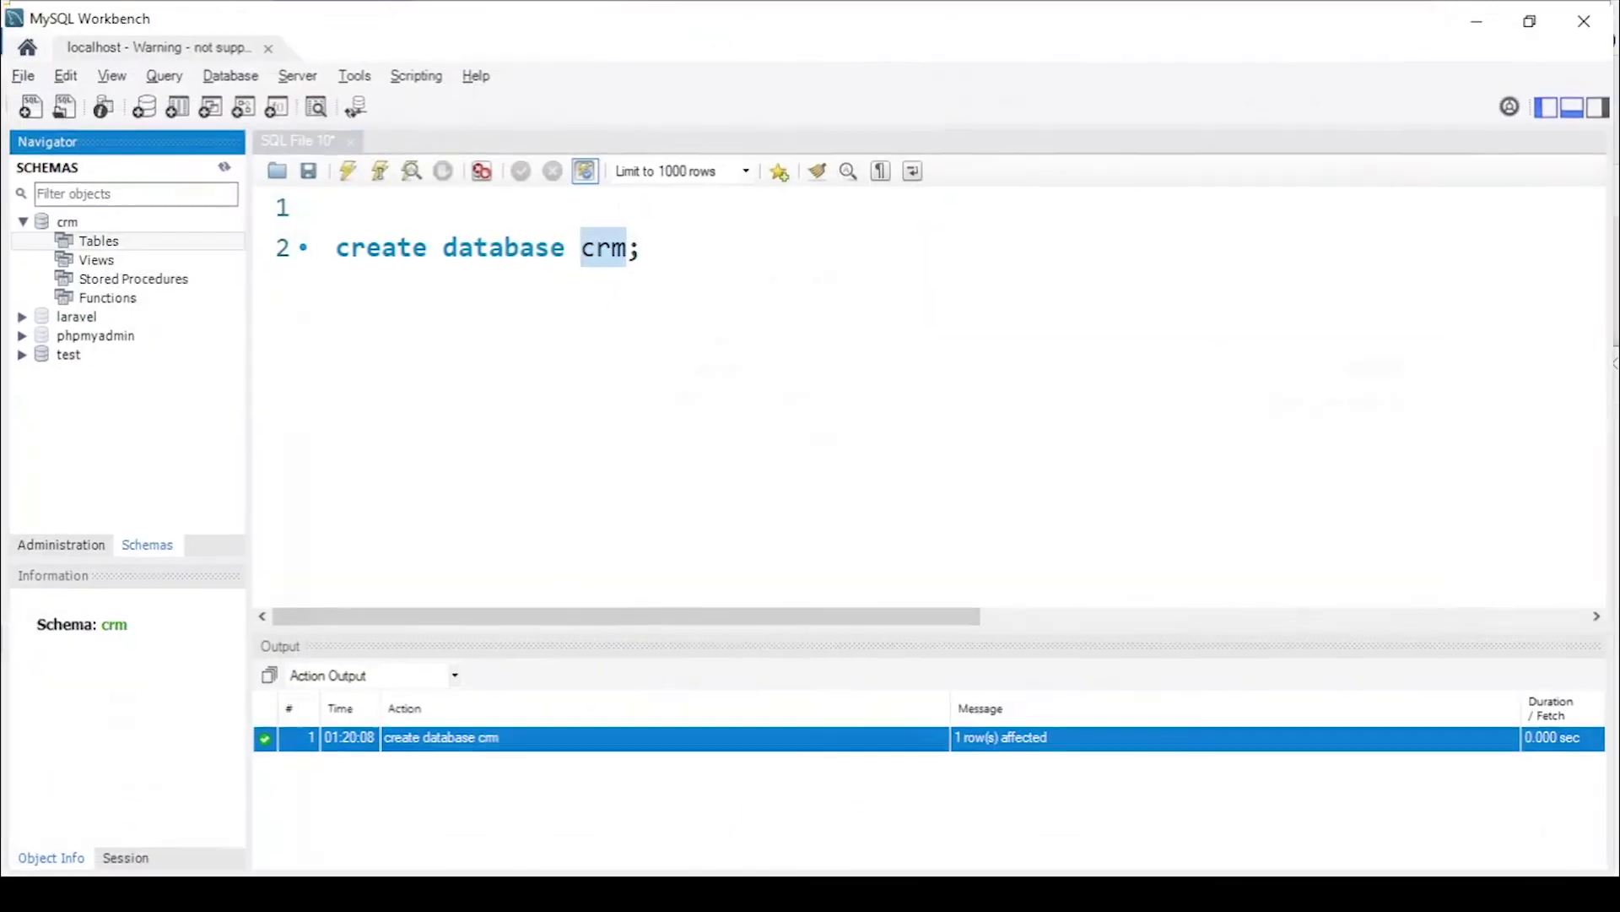
Step: Switch to MySQL Workbench, refresh the crm tables and query the karyawan rows with a limit of 1000
right_click(100, 239)
left_click(205, 370)
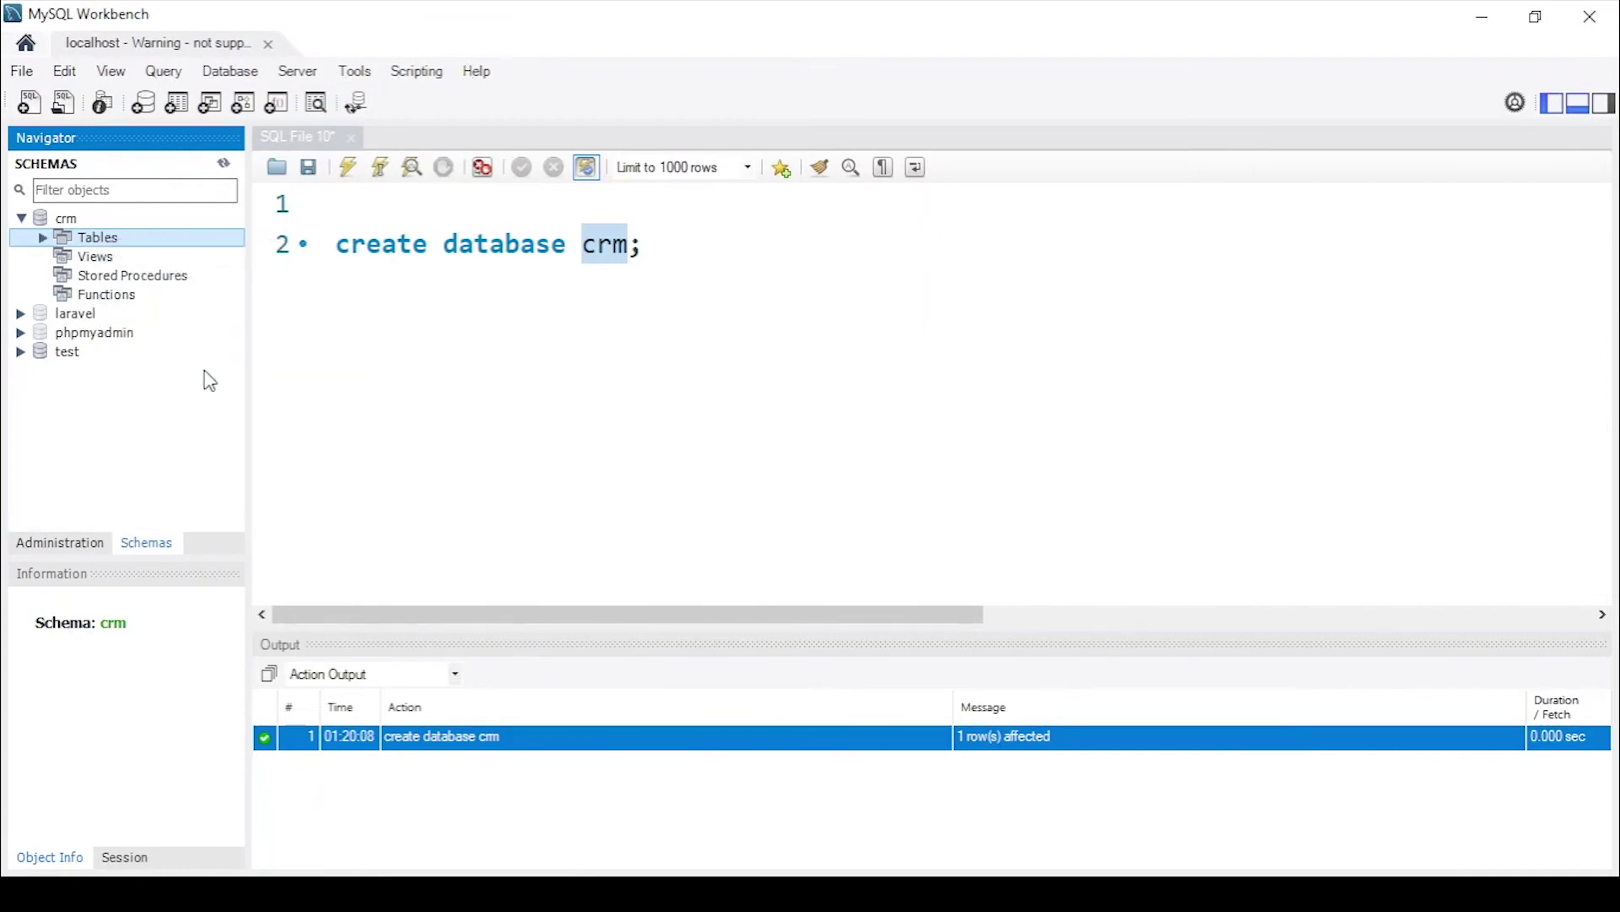
left_click(44, 237)
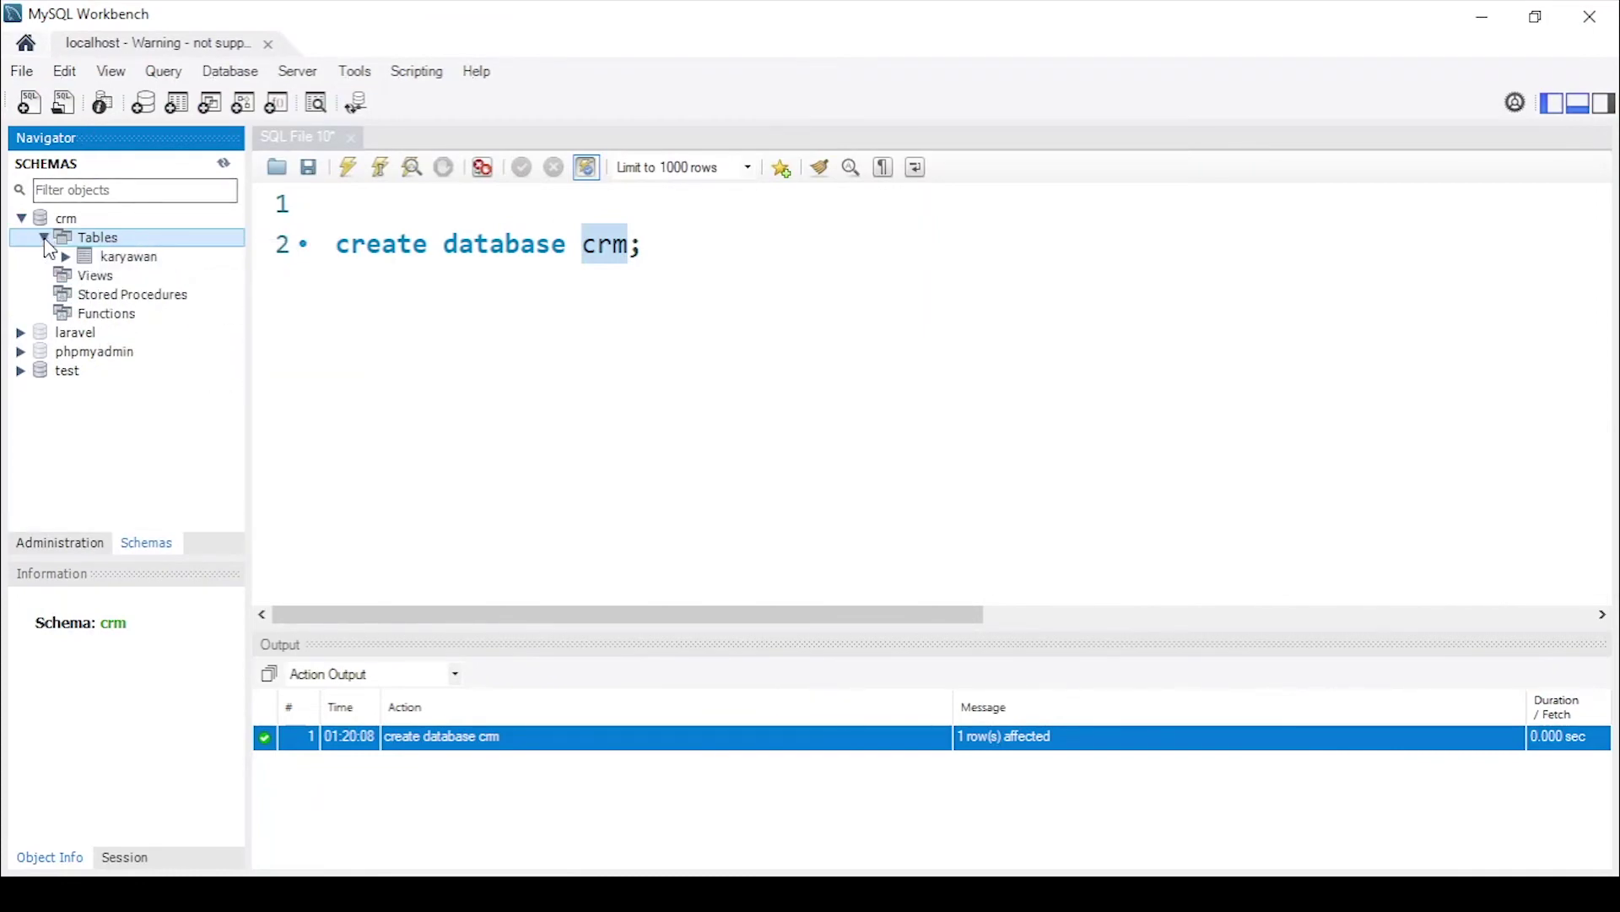
left_click(139, 257)
right_click(144, 262)
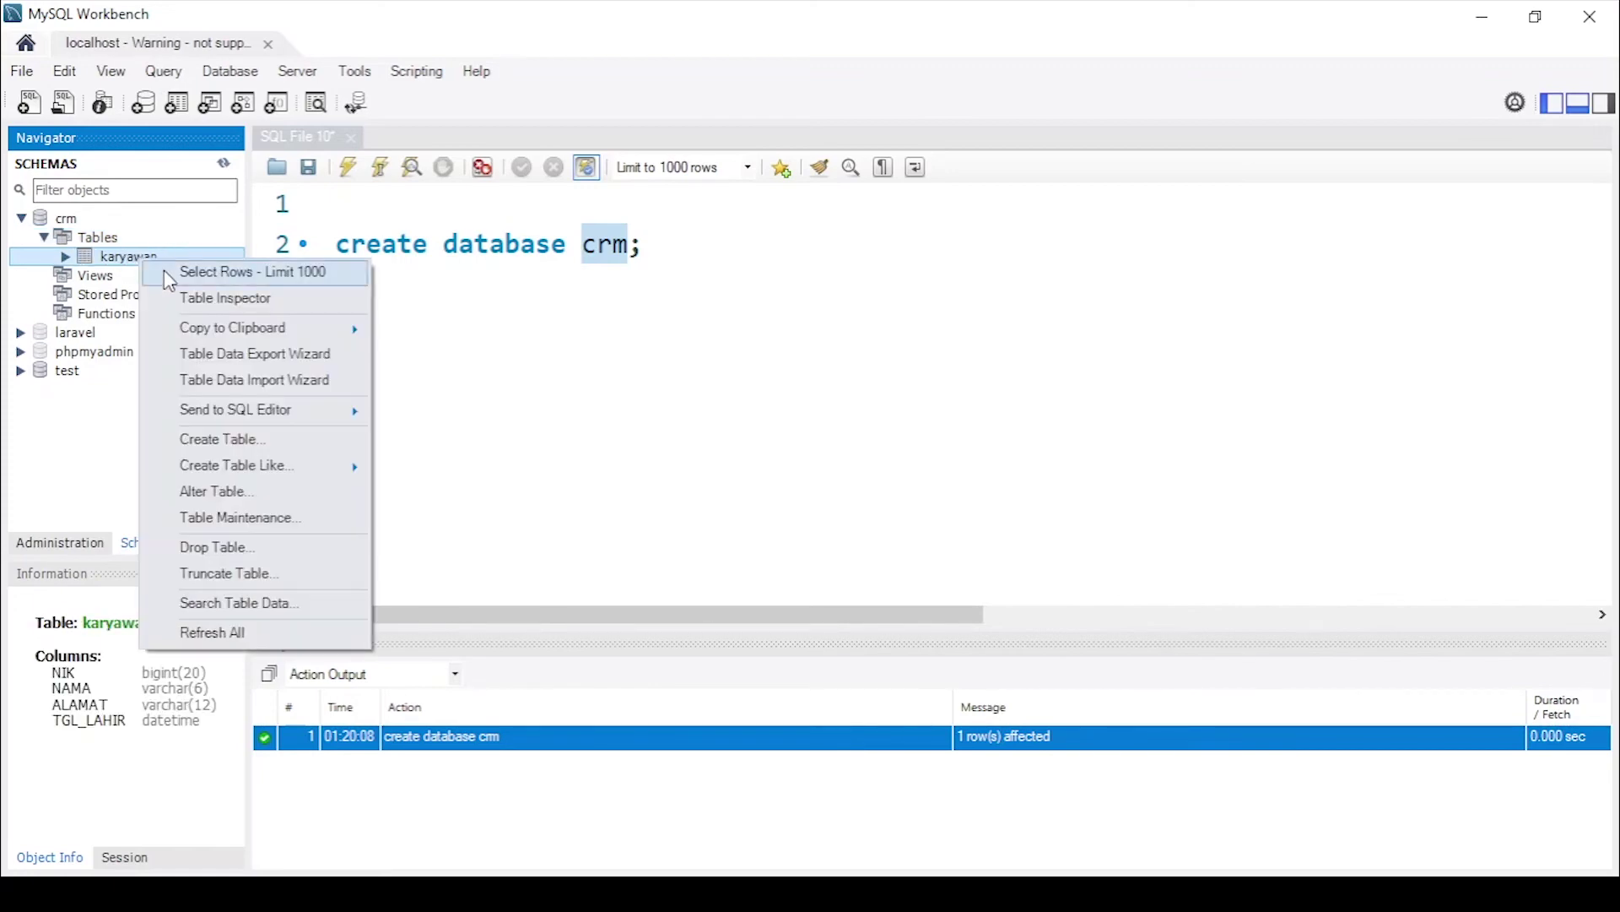
left_click(210, 274)
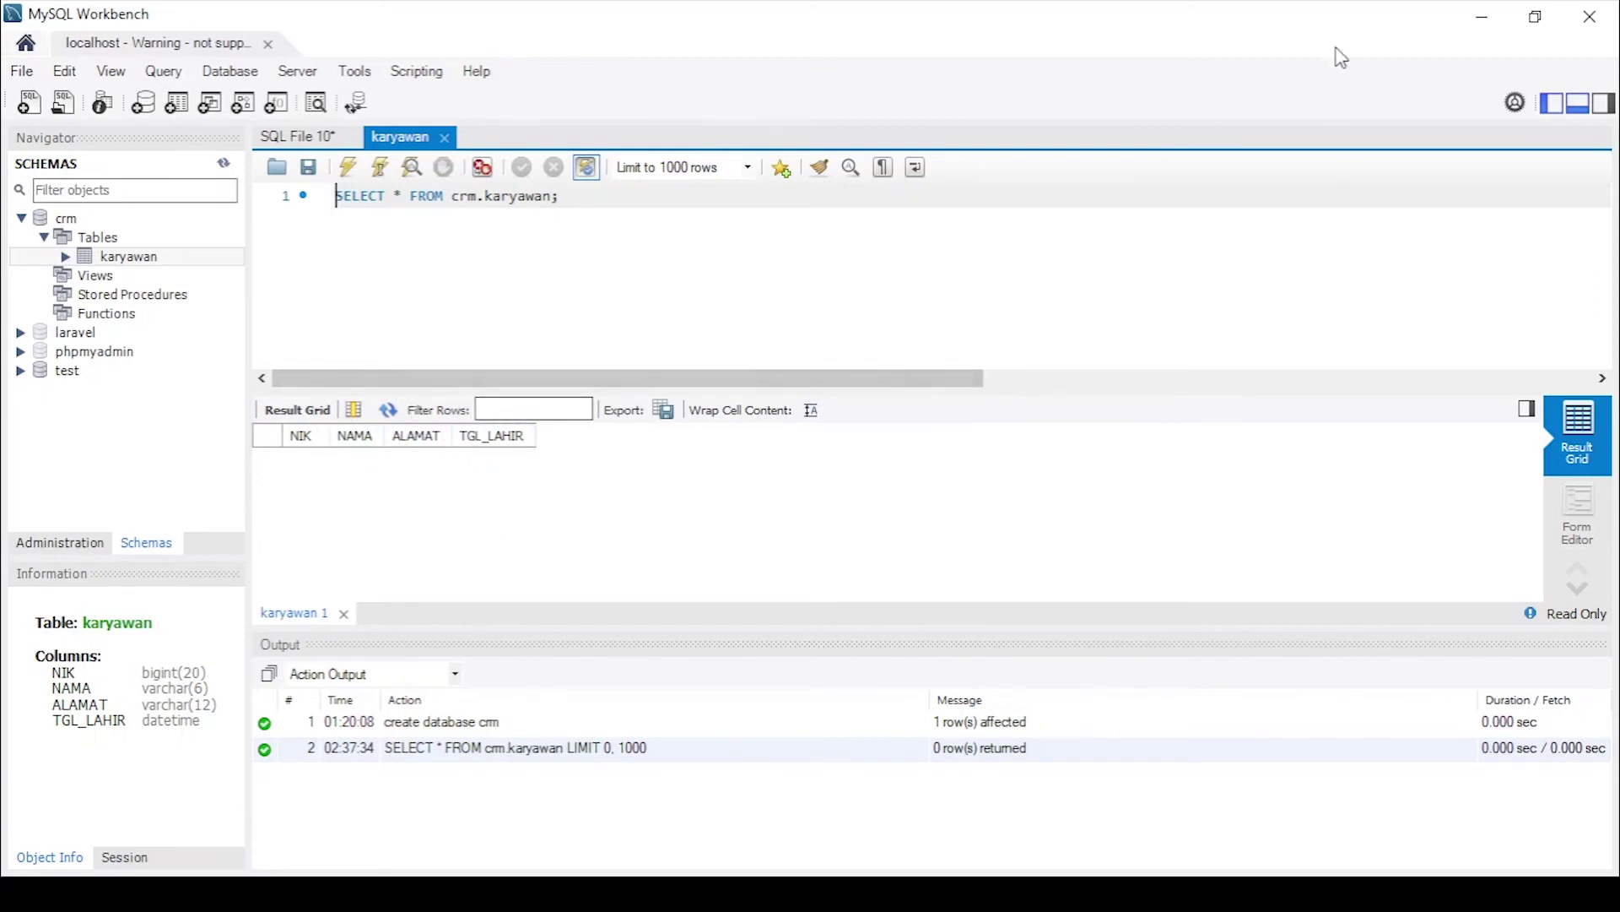
left_click(1482, 16)
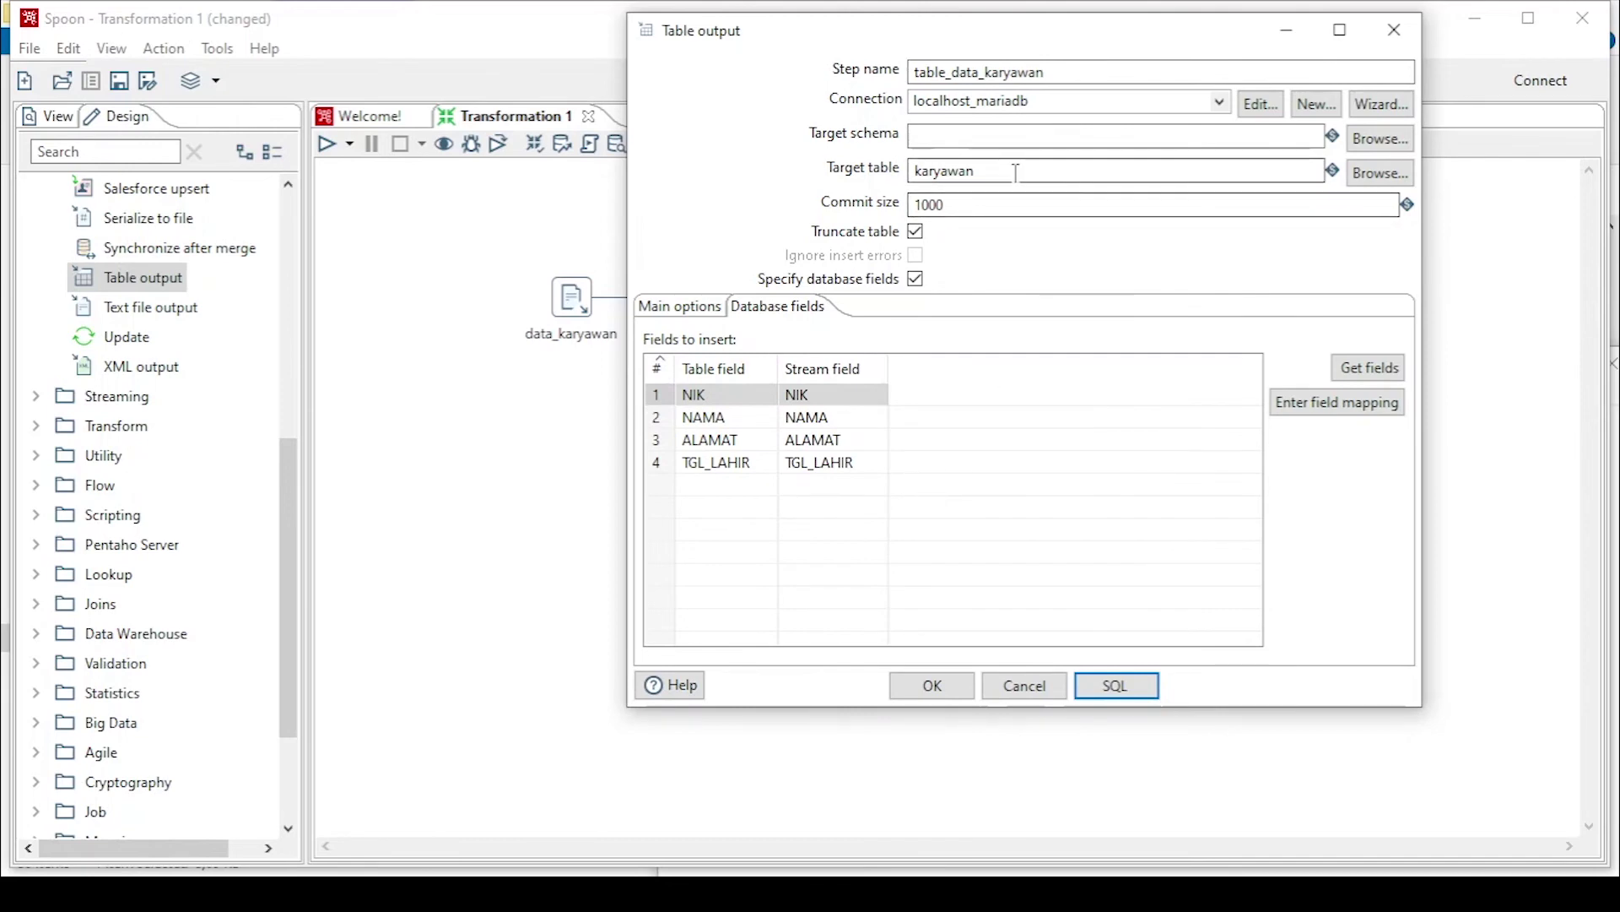
Step: Return to Spoon and confirm the table_data_karyawan output settings with karyawan as the target table
left_click_drag(1016, 168, 915, 169)
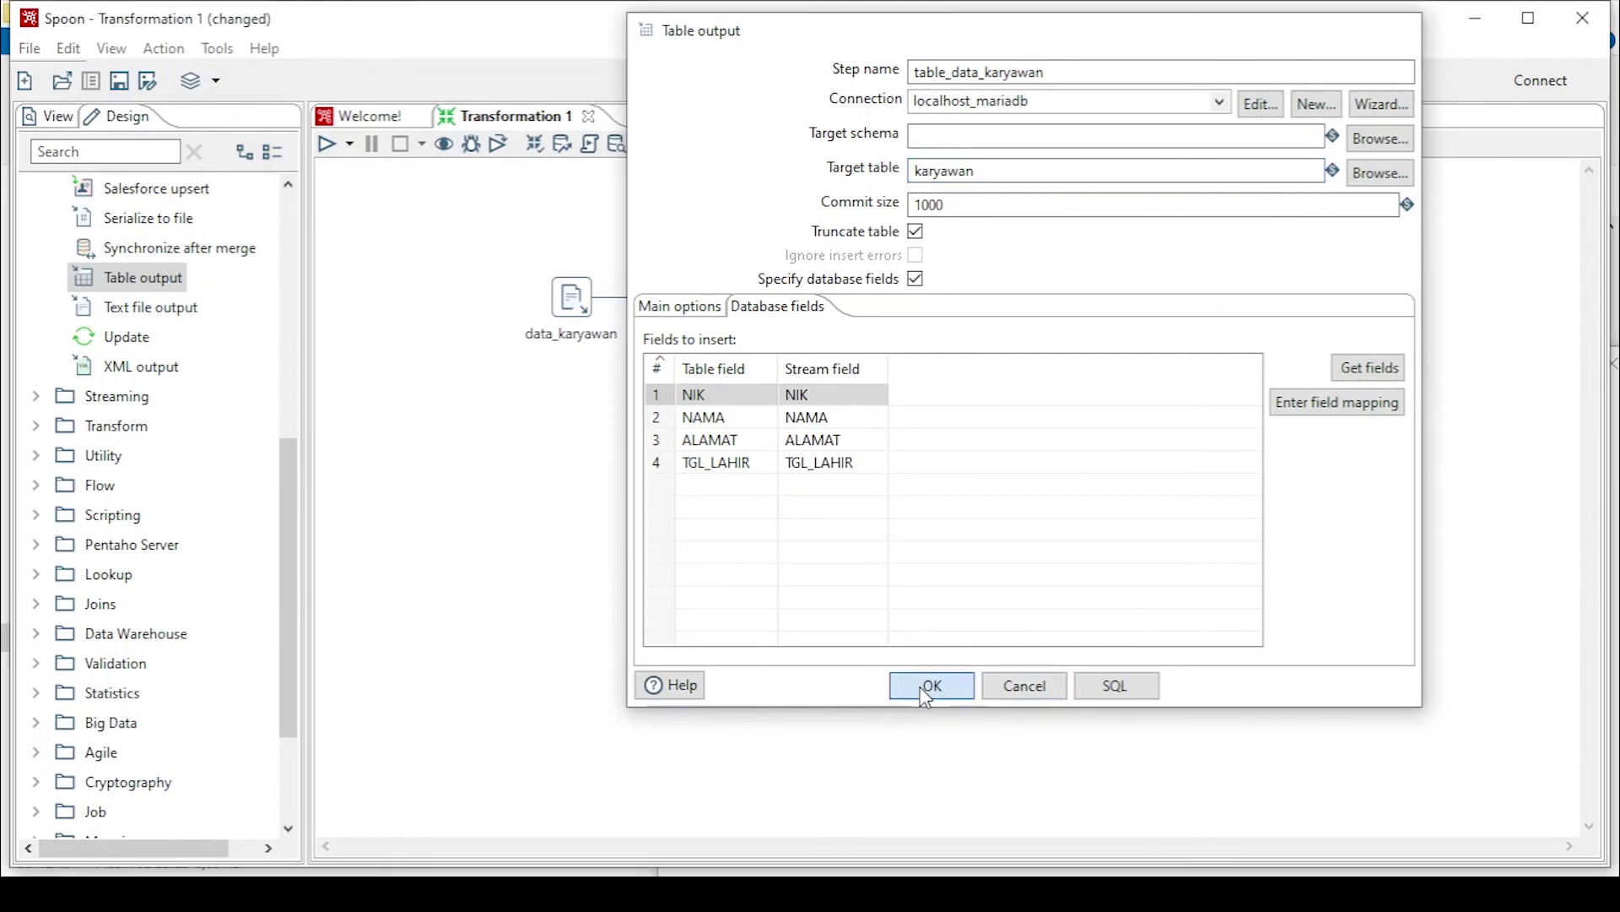
left_click(926, 693)
left_click(810, 551)
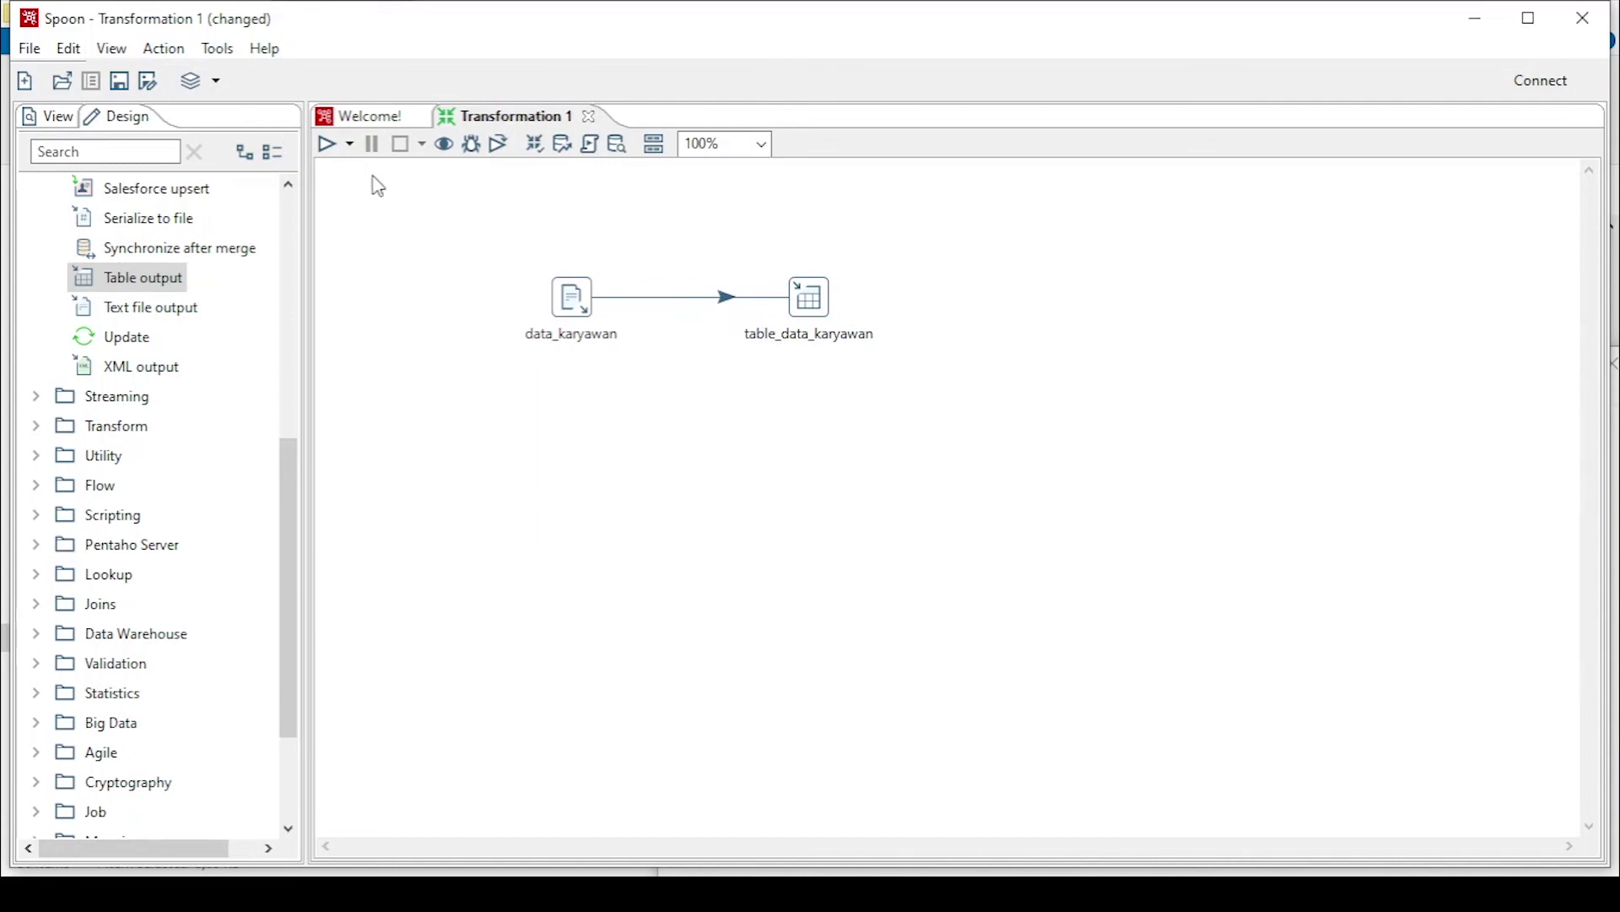
Step: Save the transformation as data_karyawan in the Documents > Pentaho folder, keeping the Kettle transformations file type
left_click(128, 89)
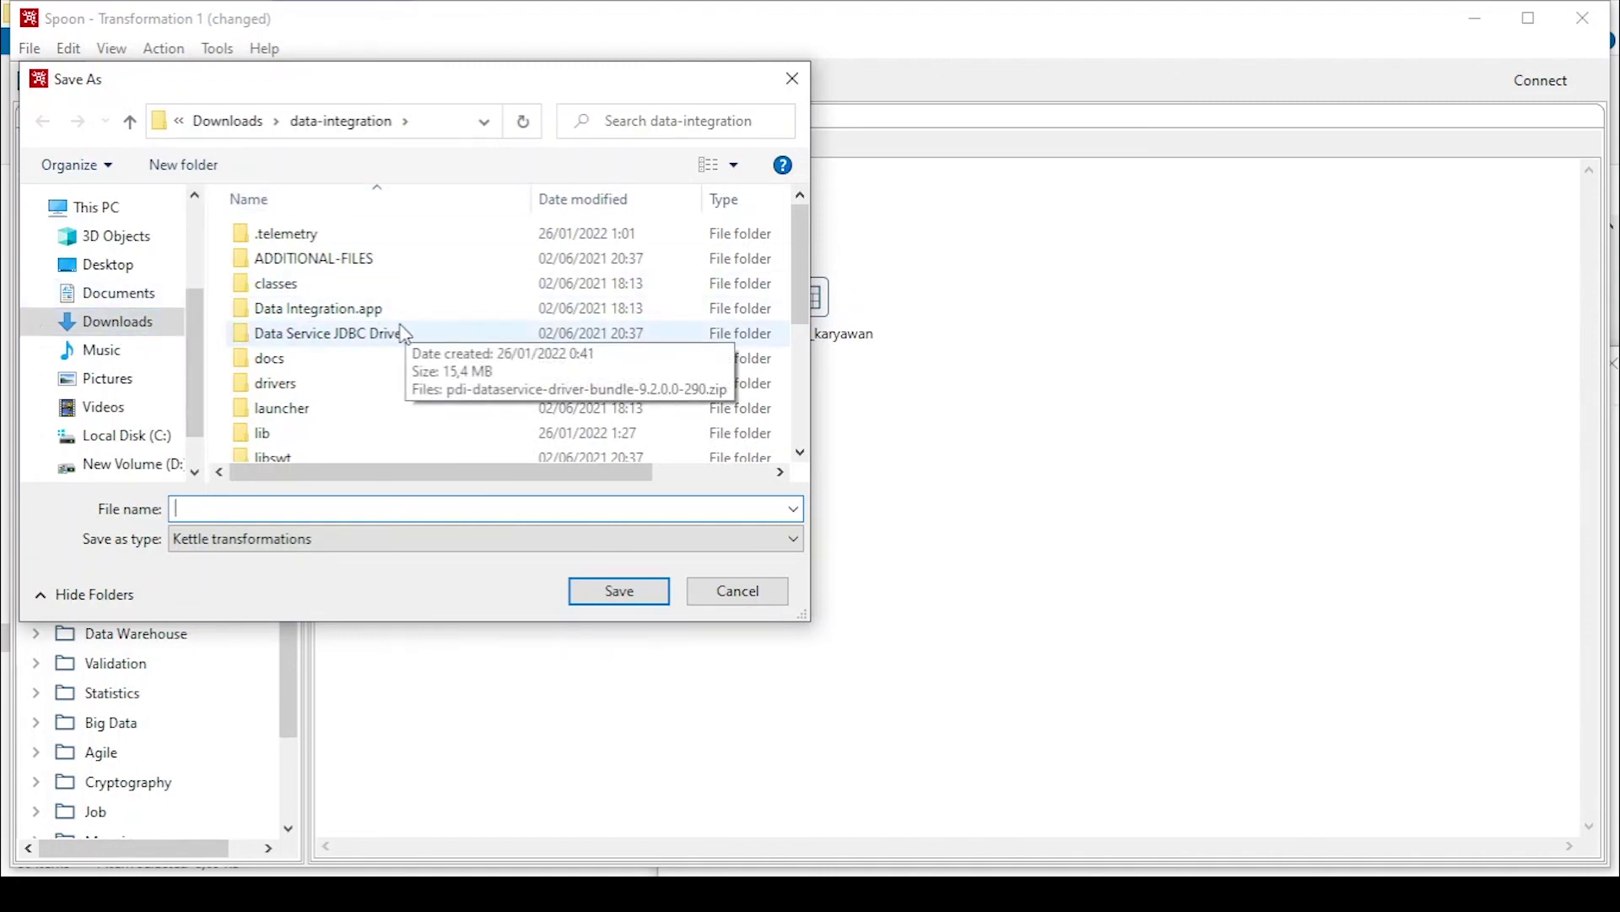
left_click(107, 295)
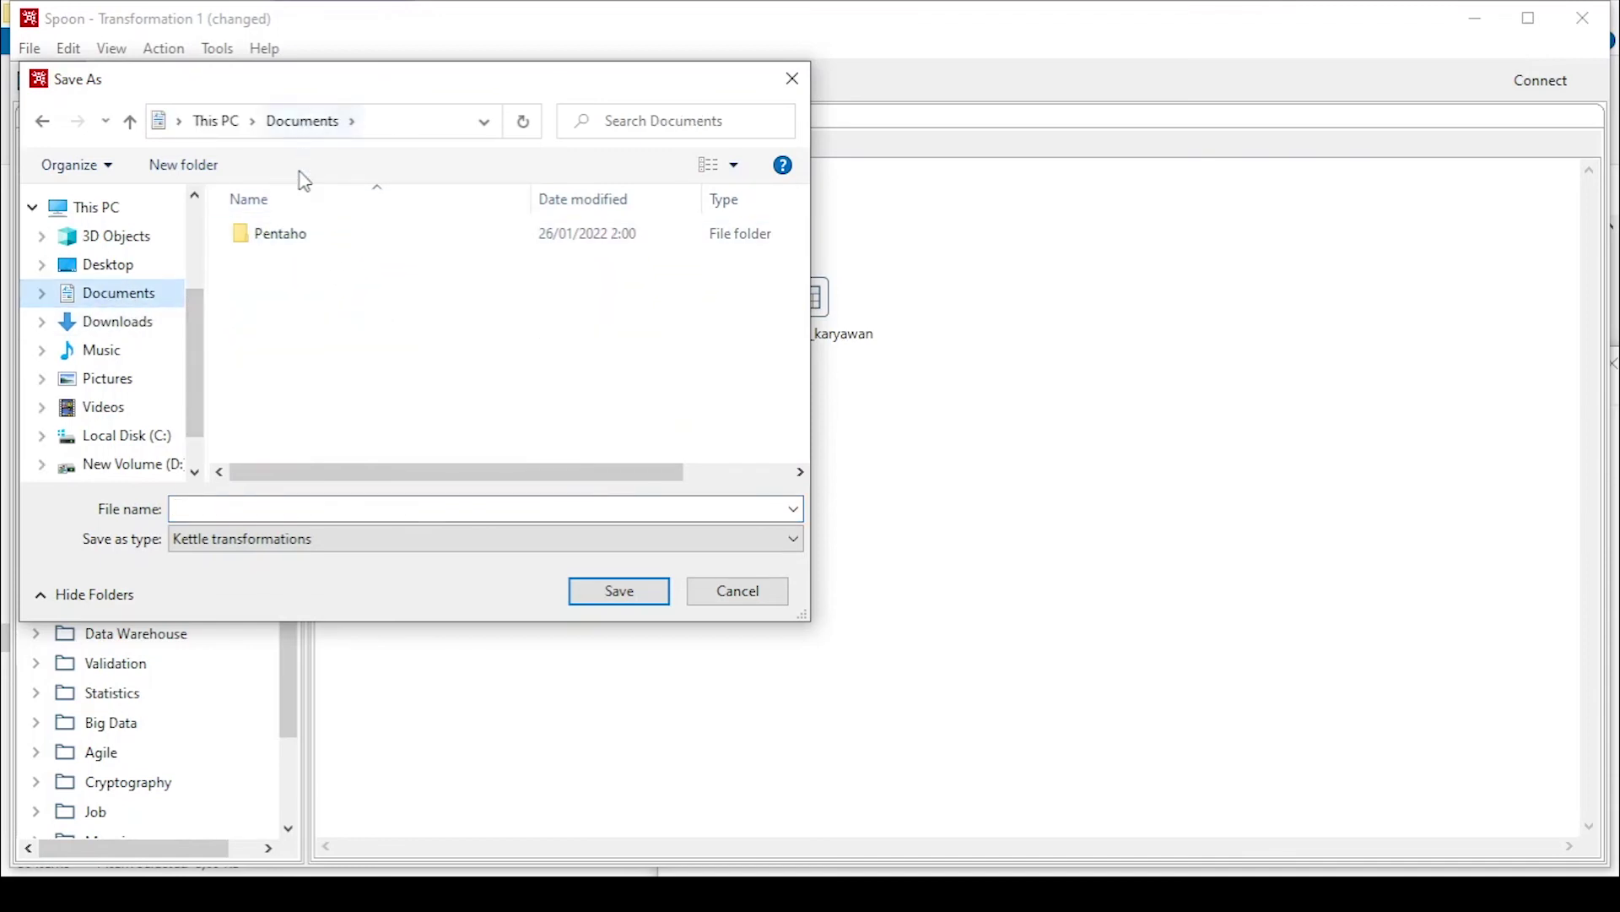
double_click(289, 247)
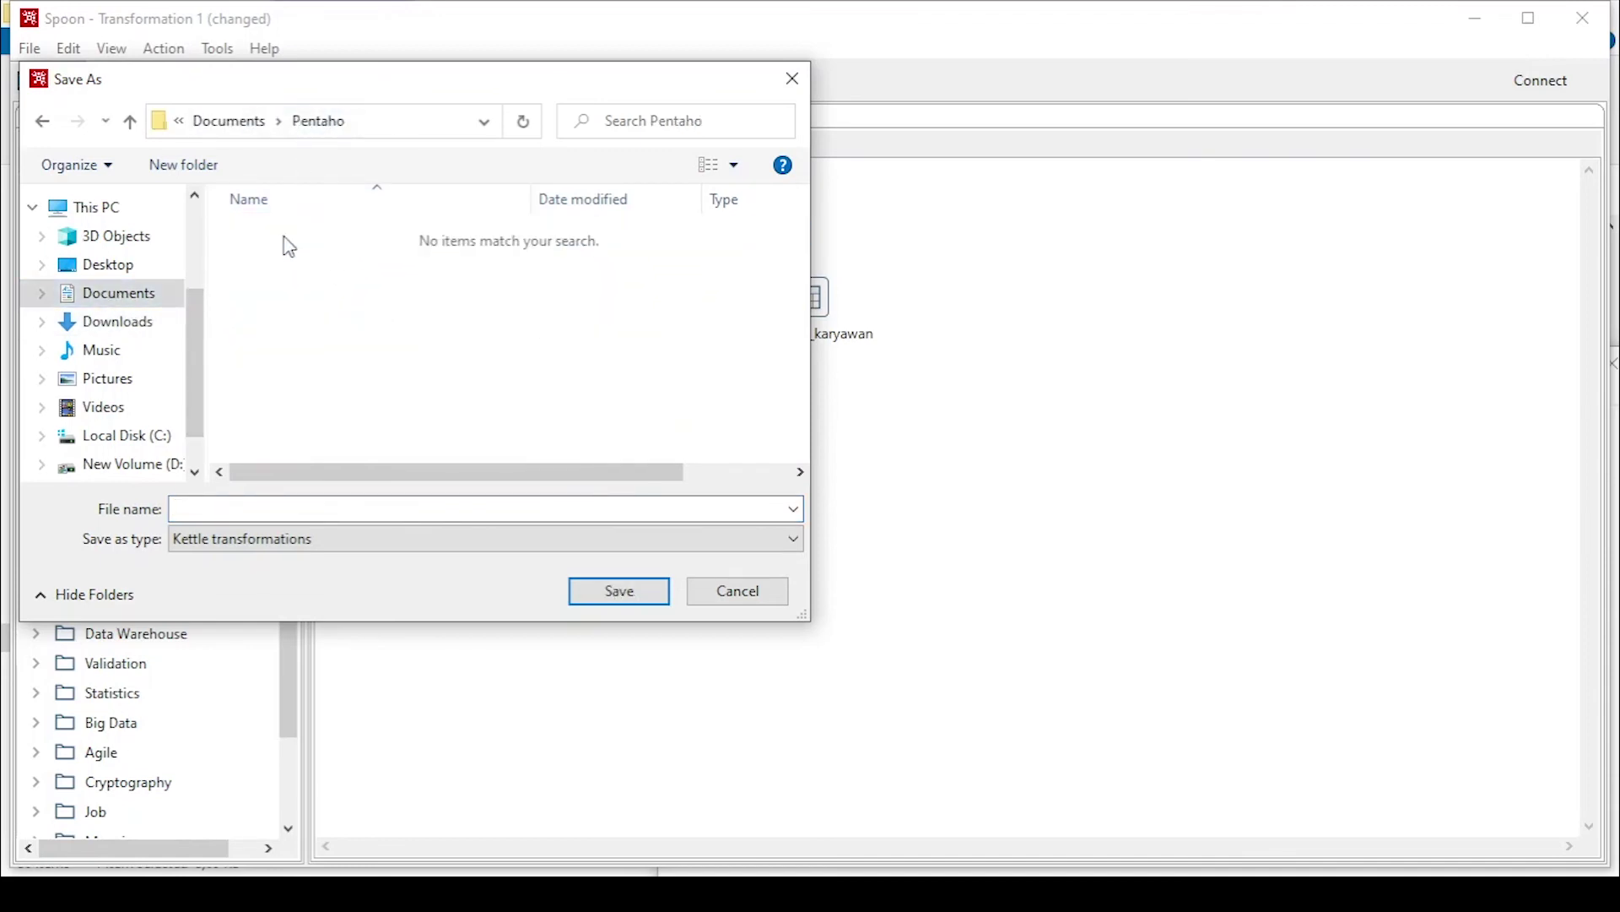
left_click(265, 510)
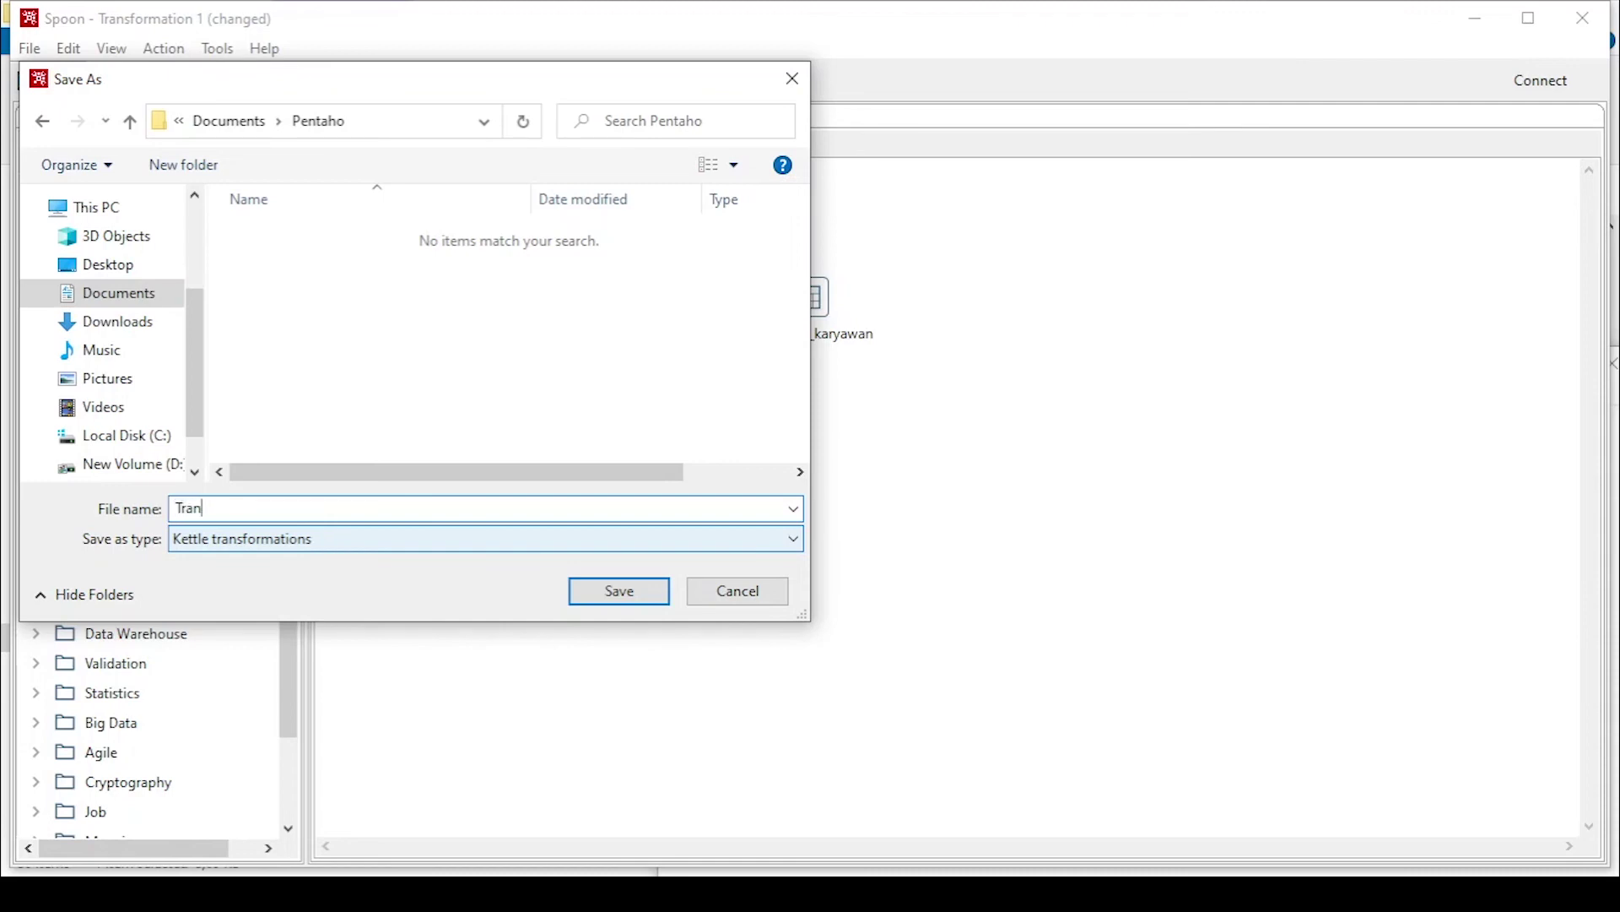
key("ctrl+a")
type("pe")
key("BackSpace")
type("d")
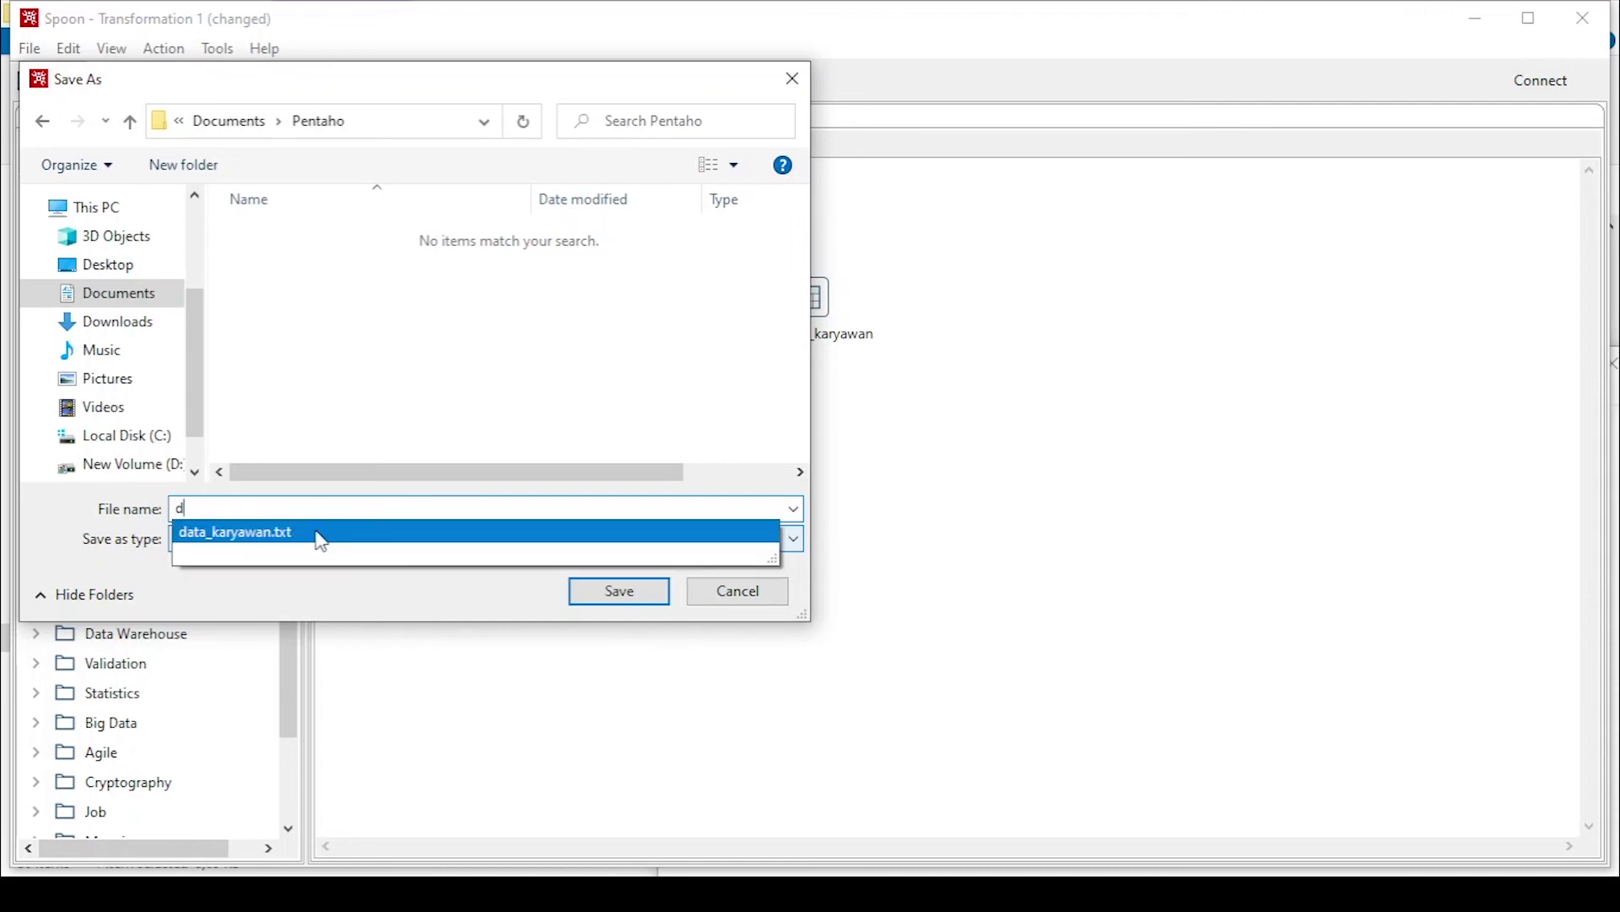
type("ata_karyawan")
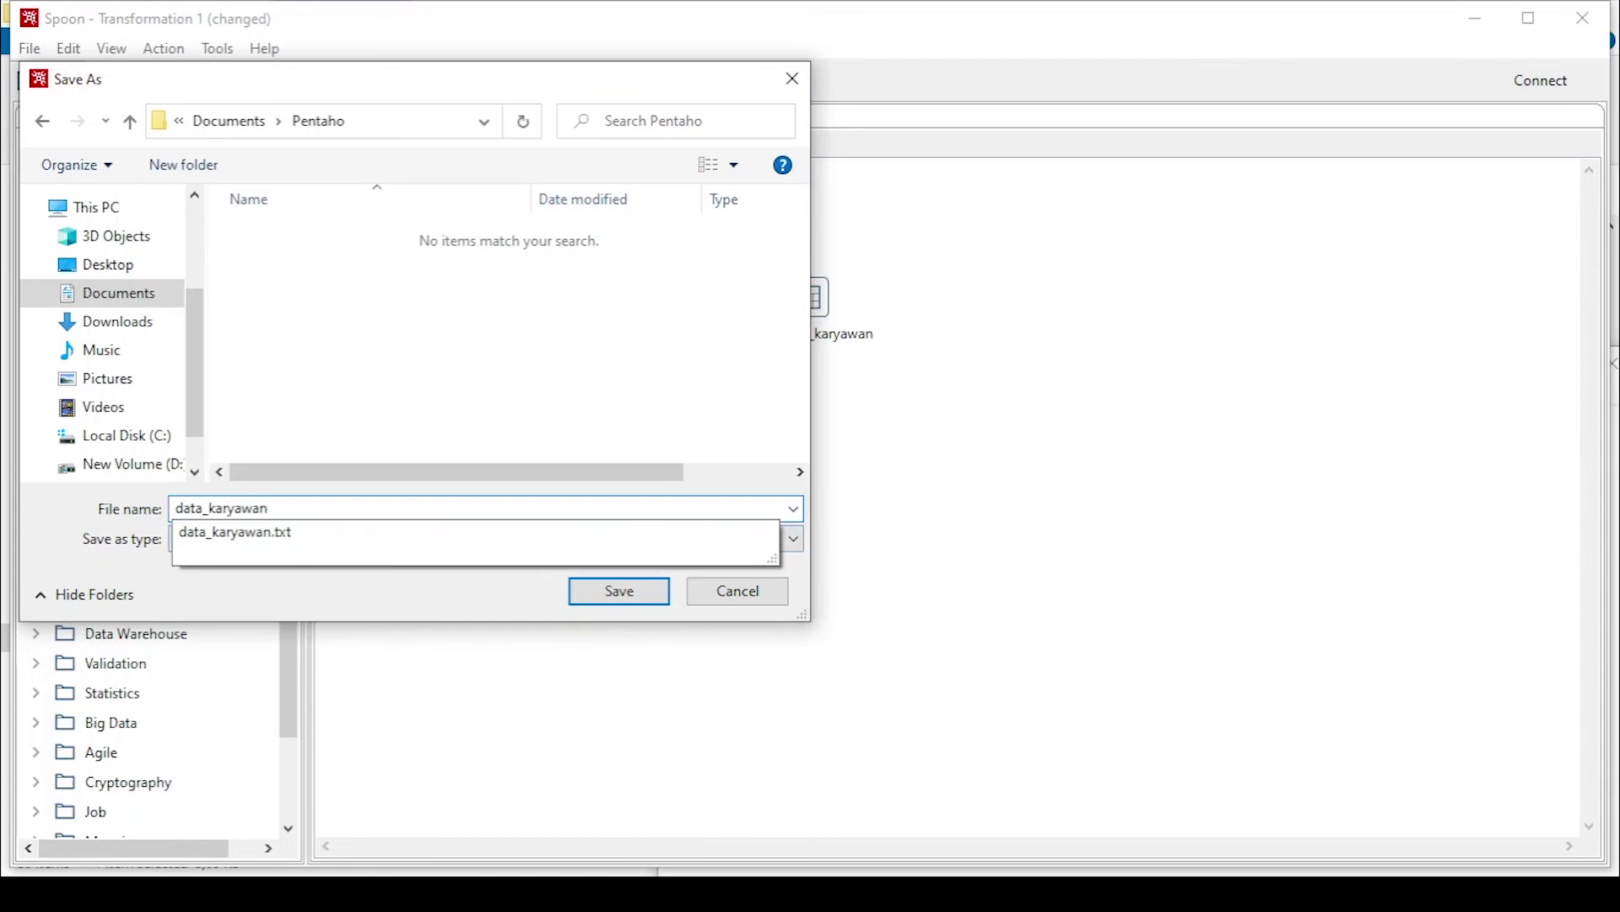
left_click(386, 398)
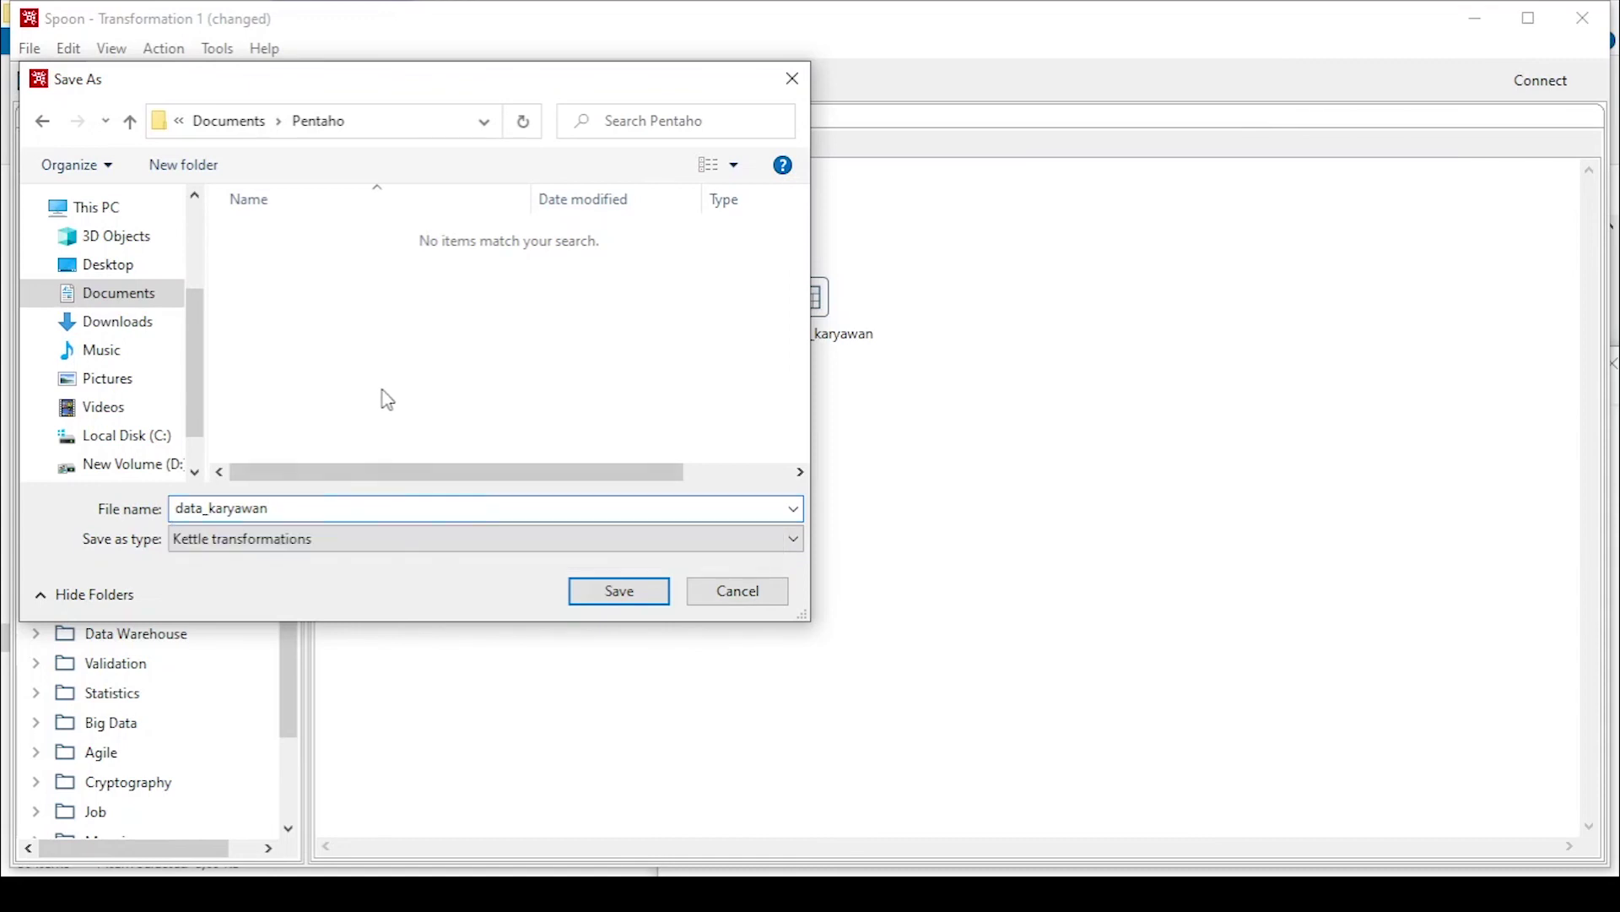
left_click(287, 544)
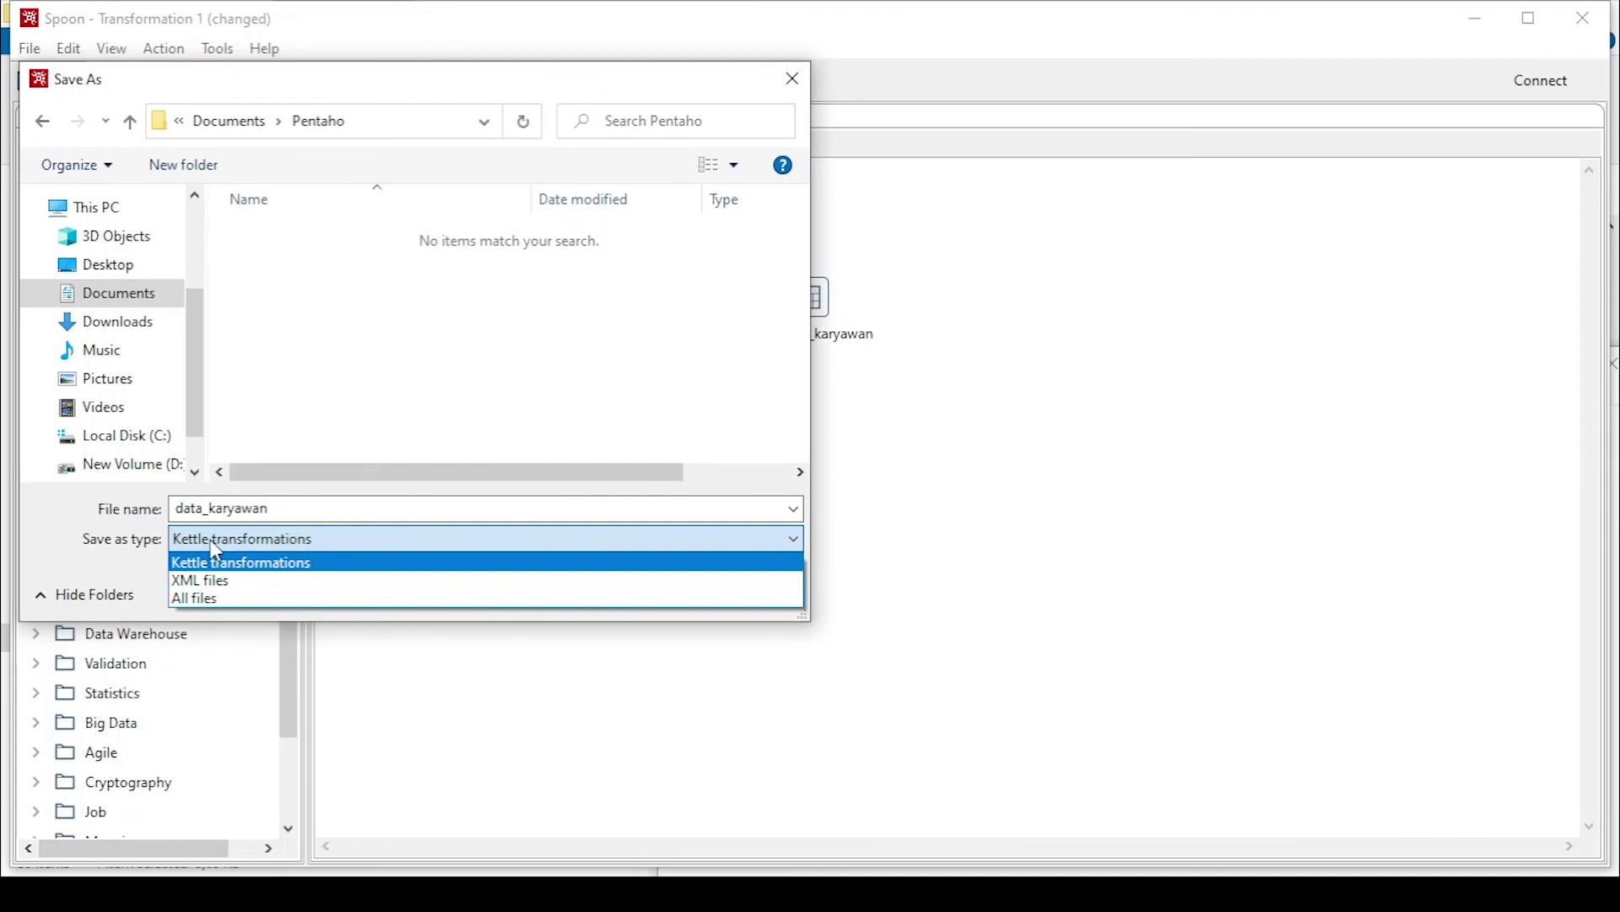
left_click(462, 386)
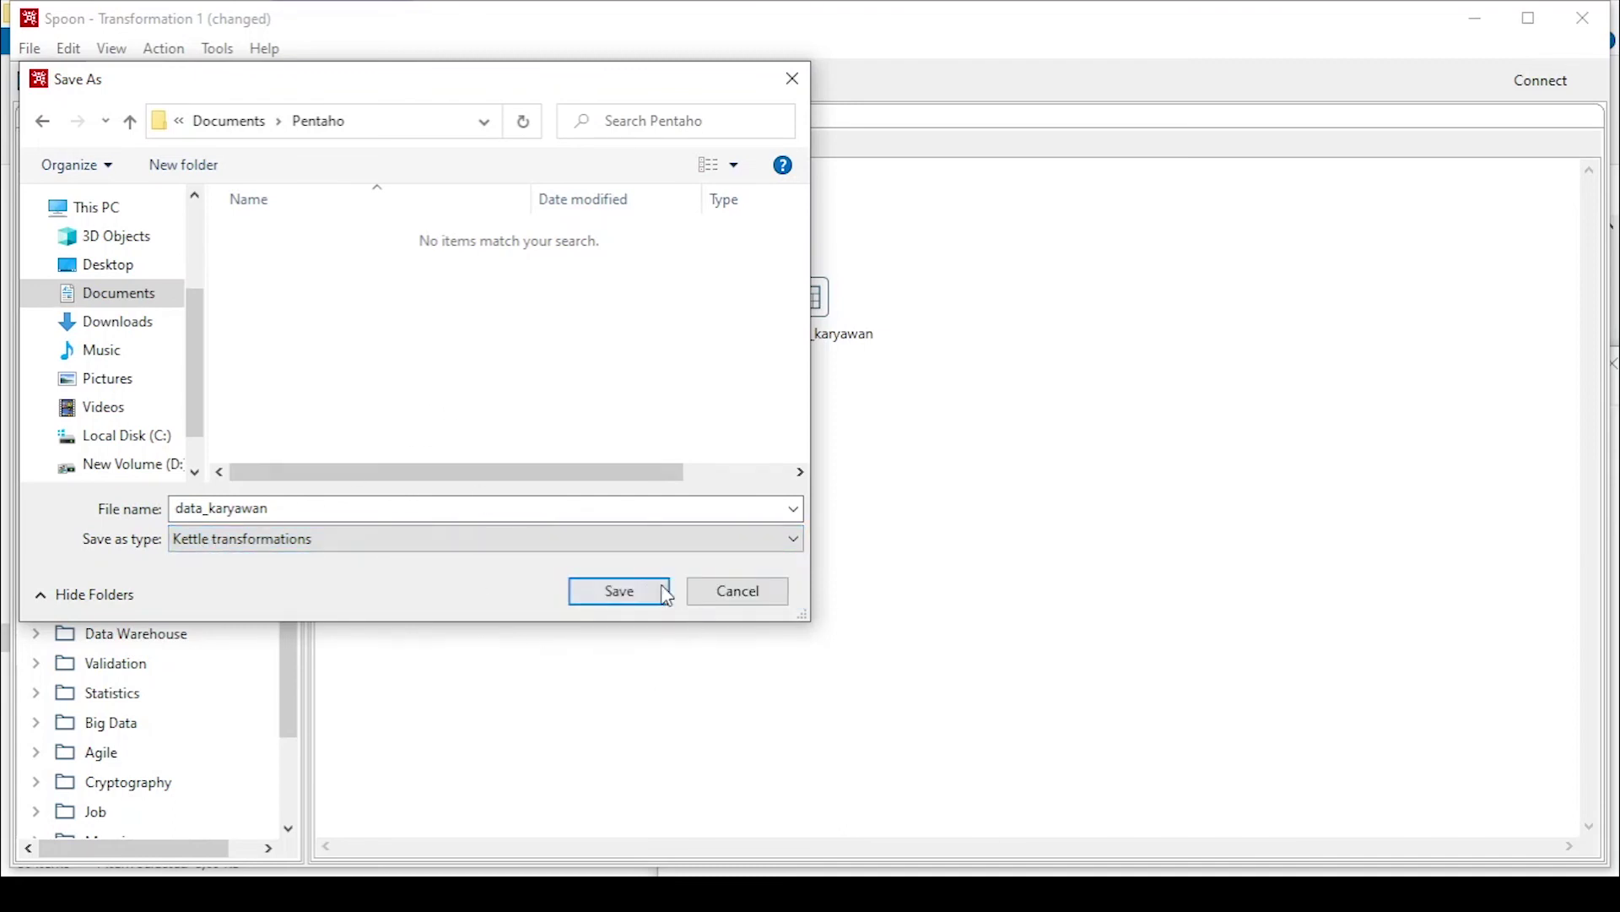
left_click(639, 596)
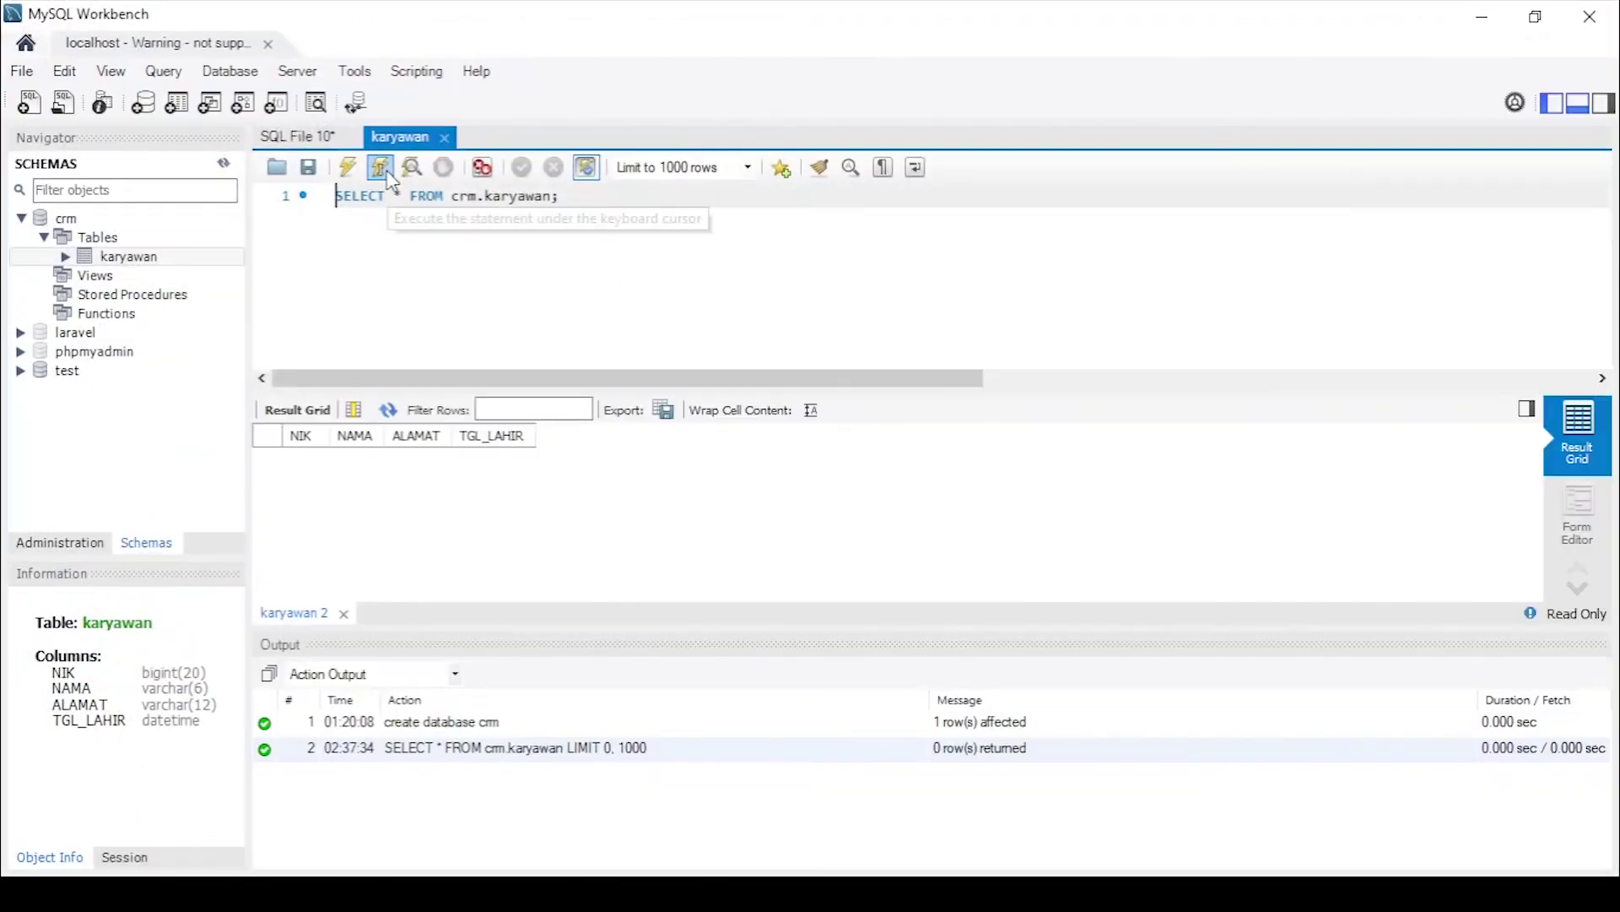
Step: Rerun the karyawan query in MySQL Workbench, and run the data_karyawan transformation in Spoon with the Pentaho local configuration
left_click(380, 167)
left_click(380, 167)
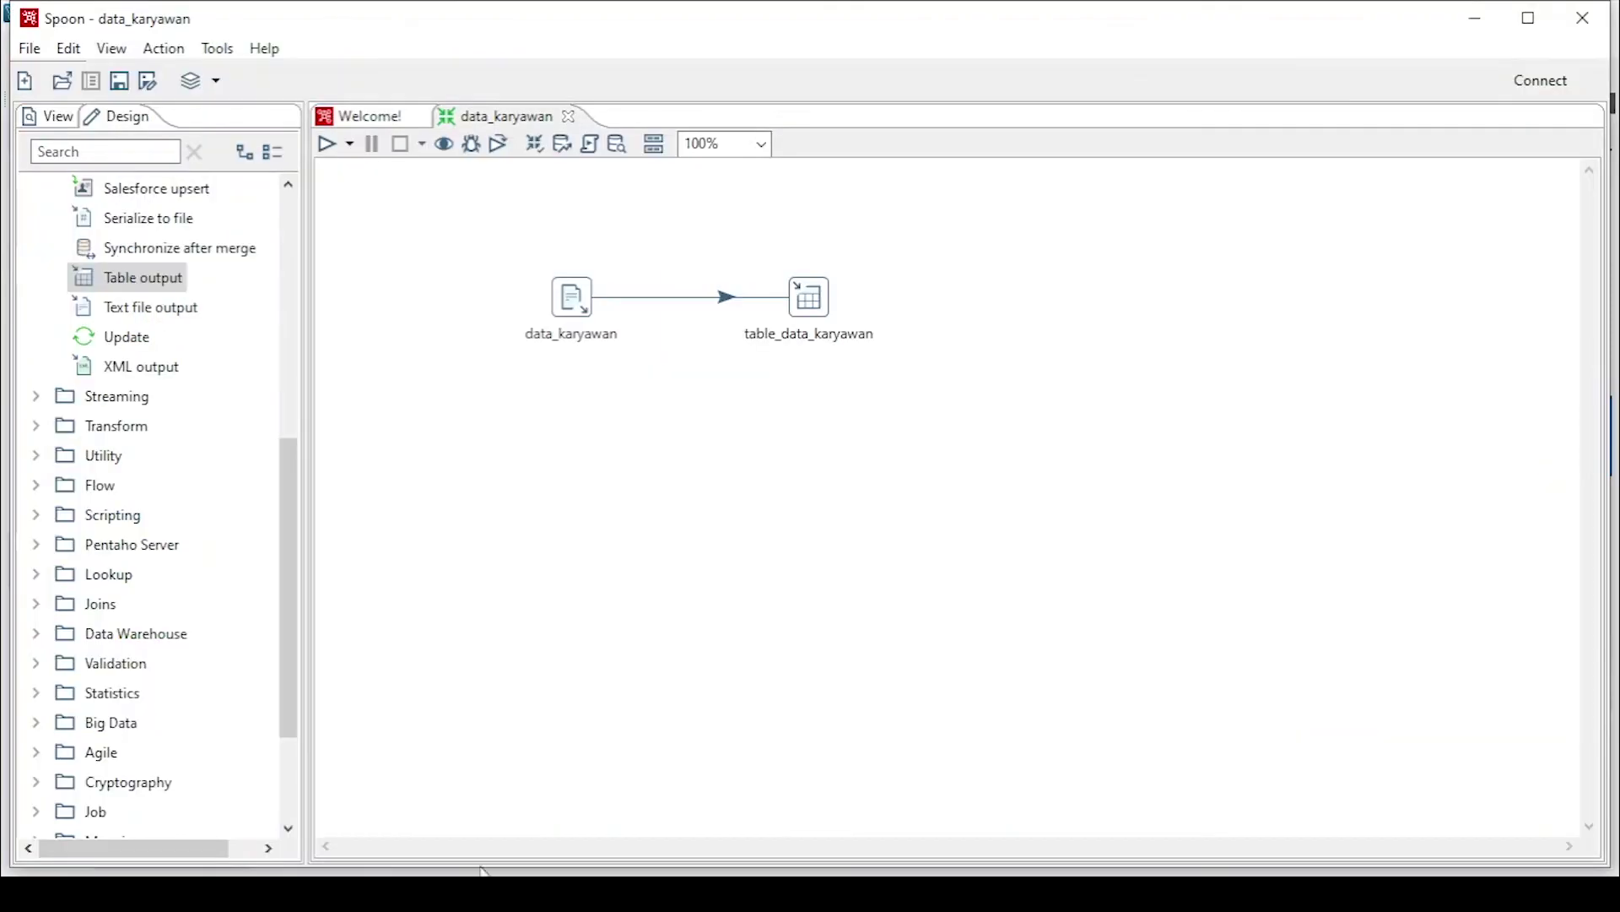
left_click(328, 152)
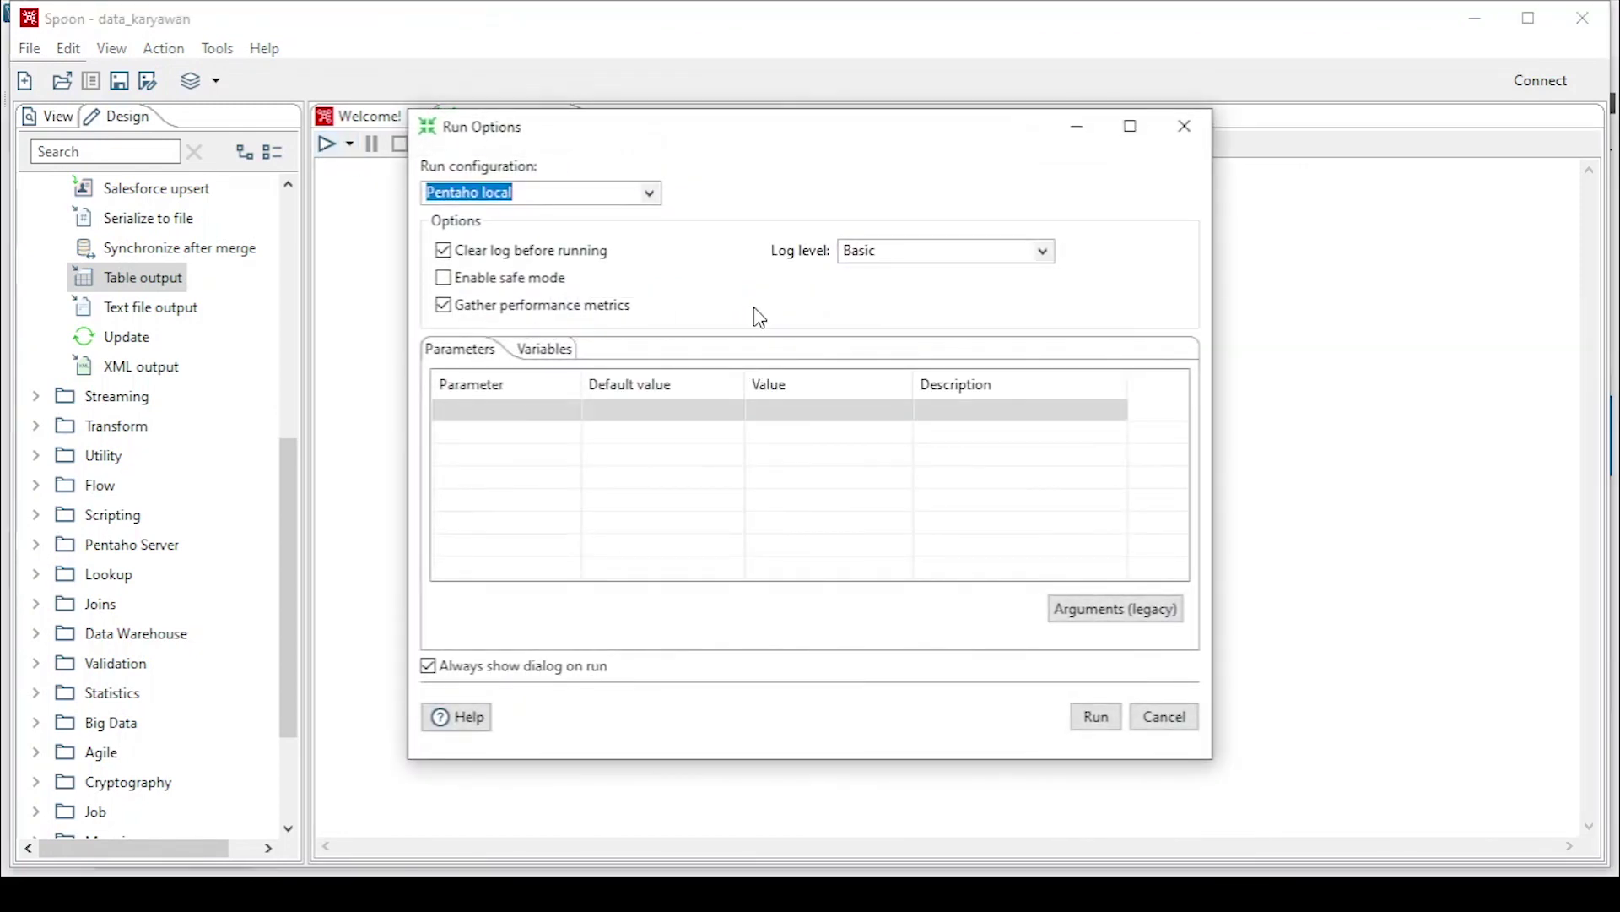
left_click(1104, 723)
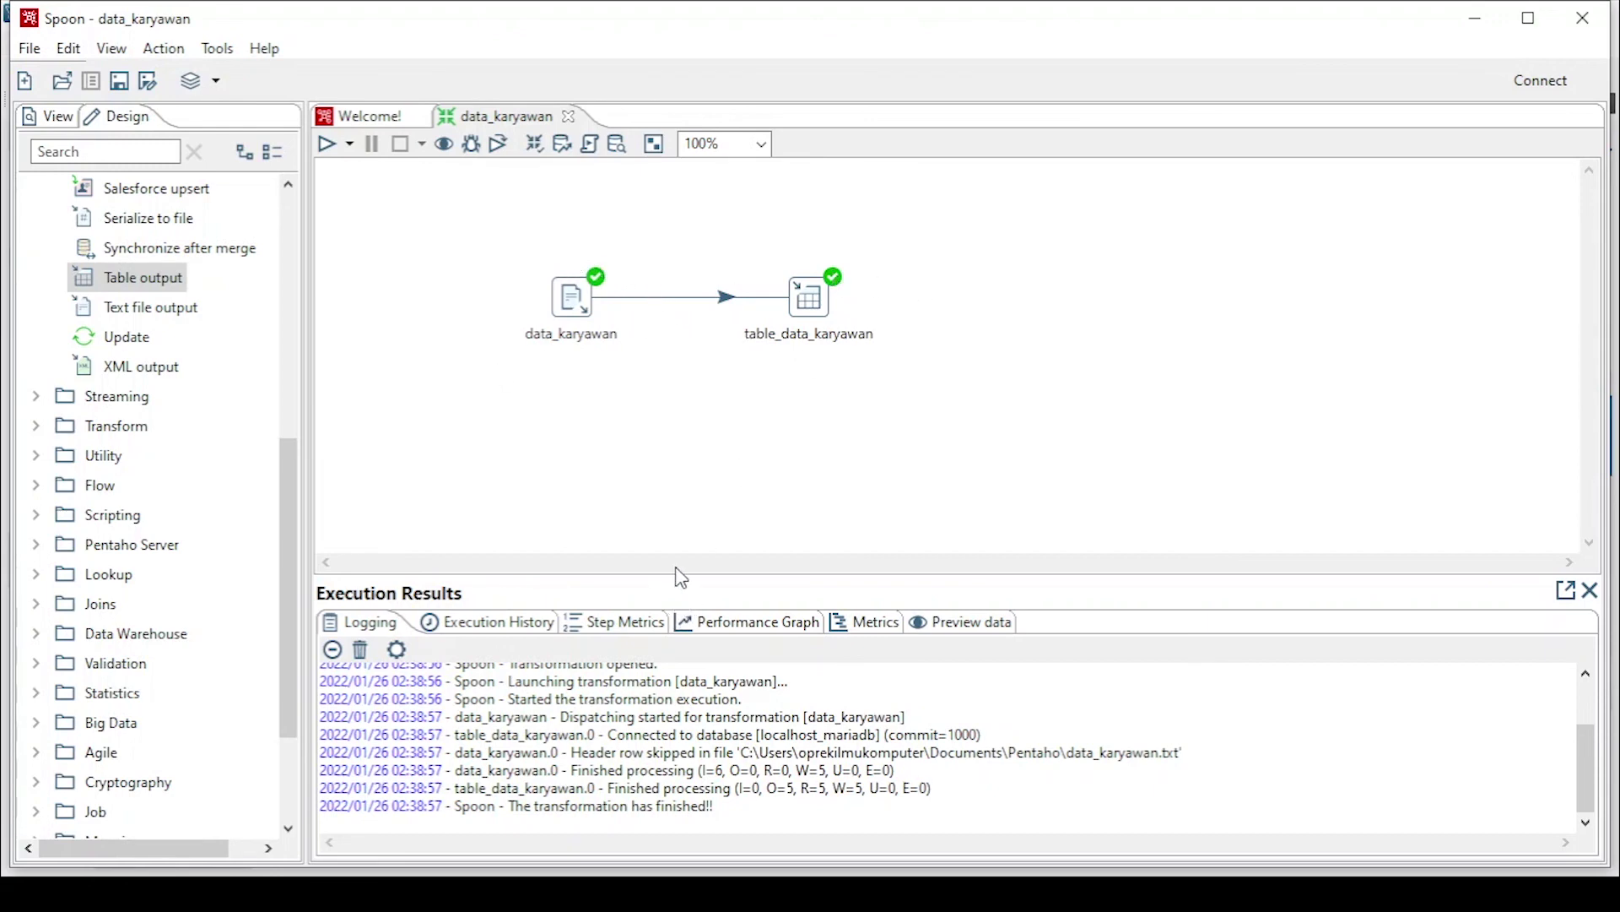
Step: Enlarge the execution results and examine the log, performance graph, preview data and step metrics of the run
left_click_drag(669, 571, 679, 424)
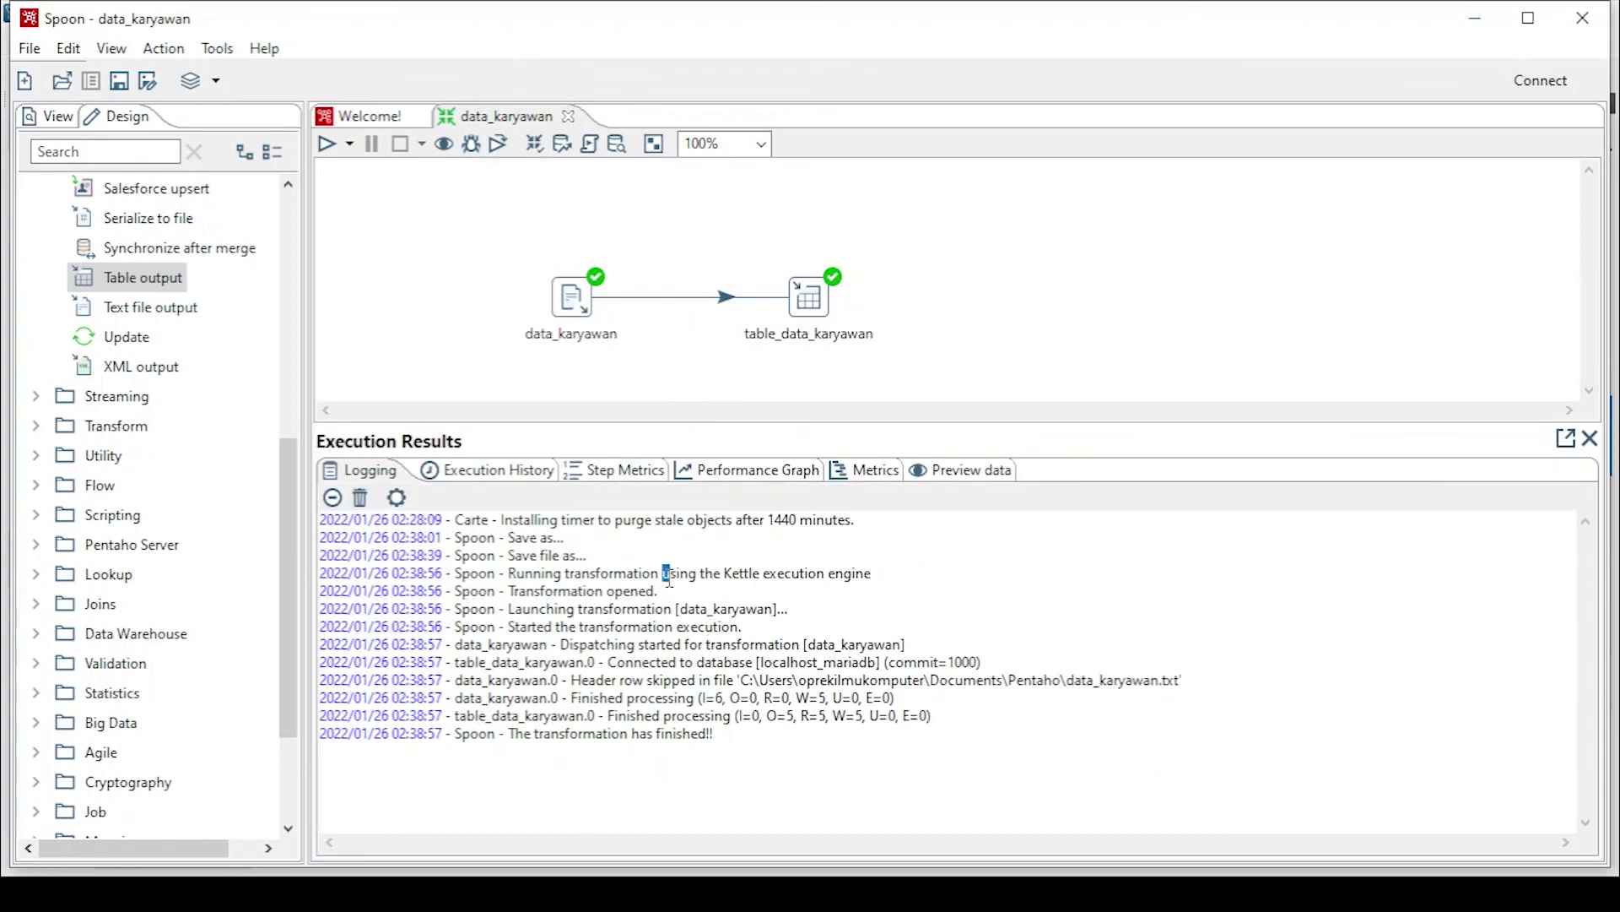
left_click_drag(482, 530, 570, 646)
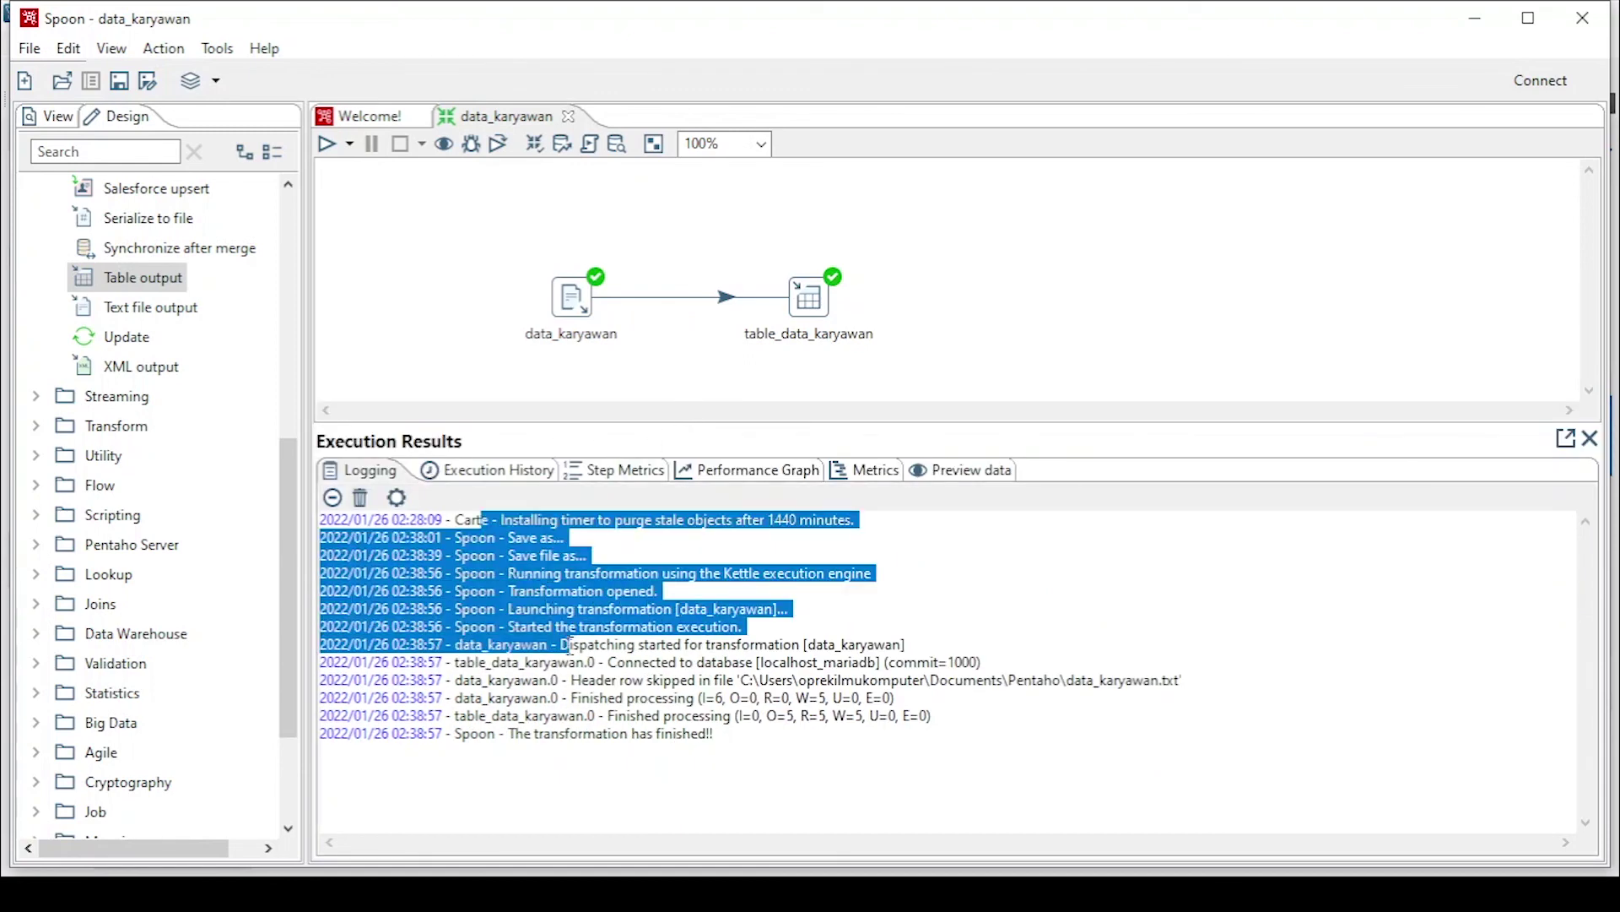
left_click(653, 573)
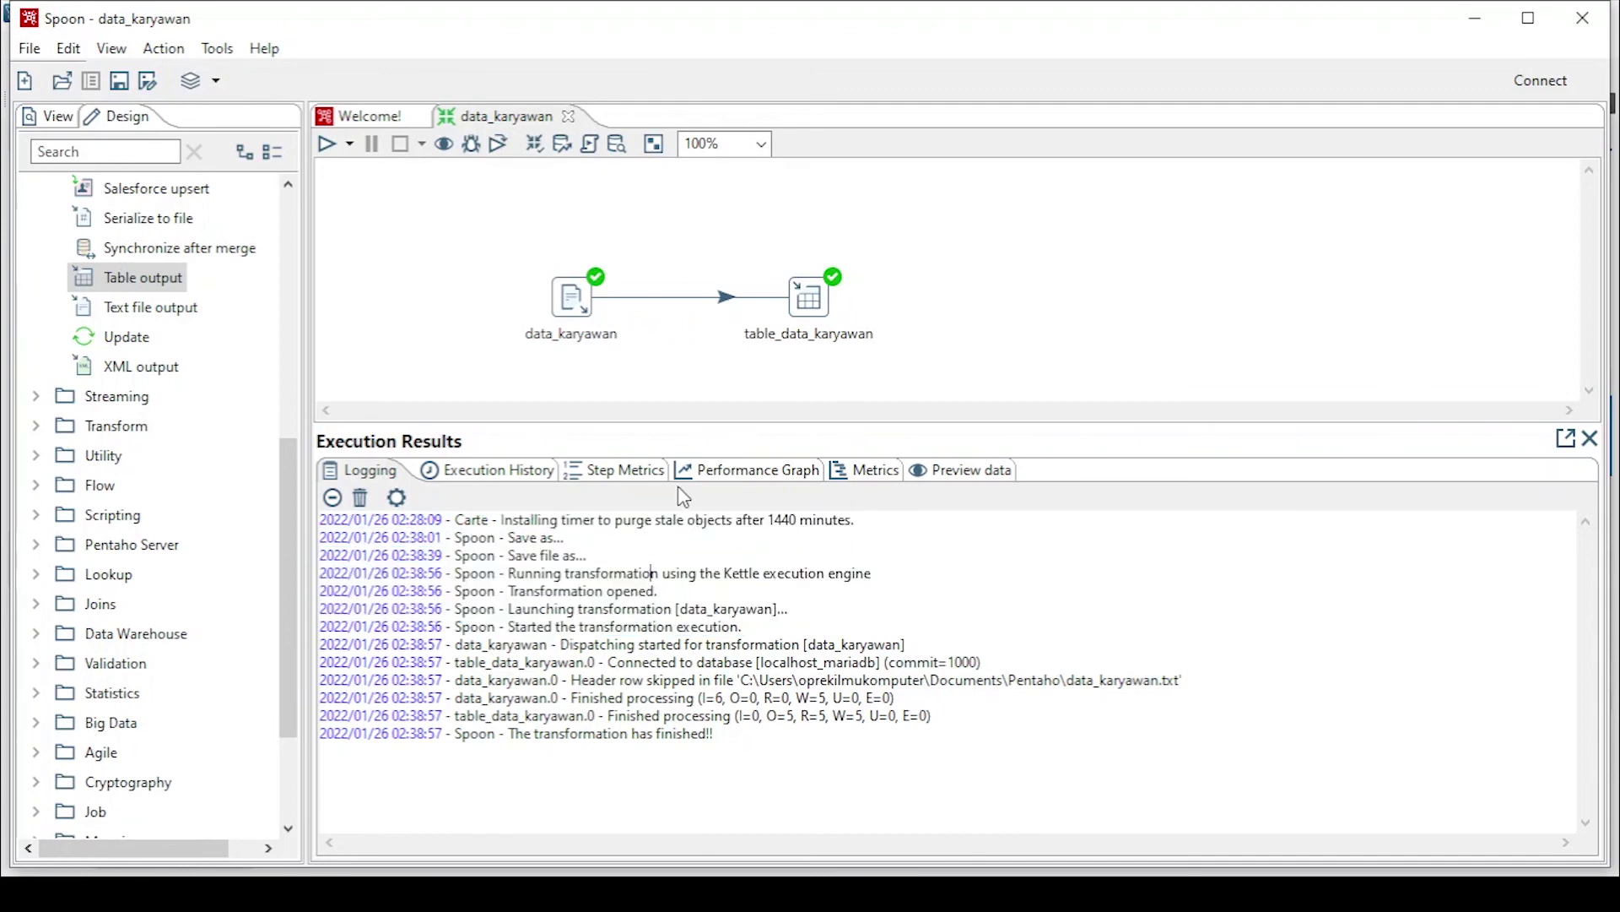
left_click(868, 472)
left_click(760, 478)
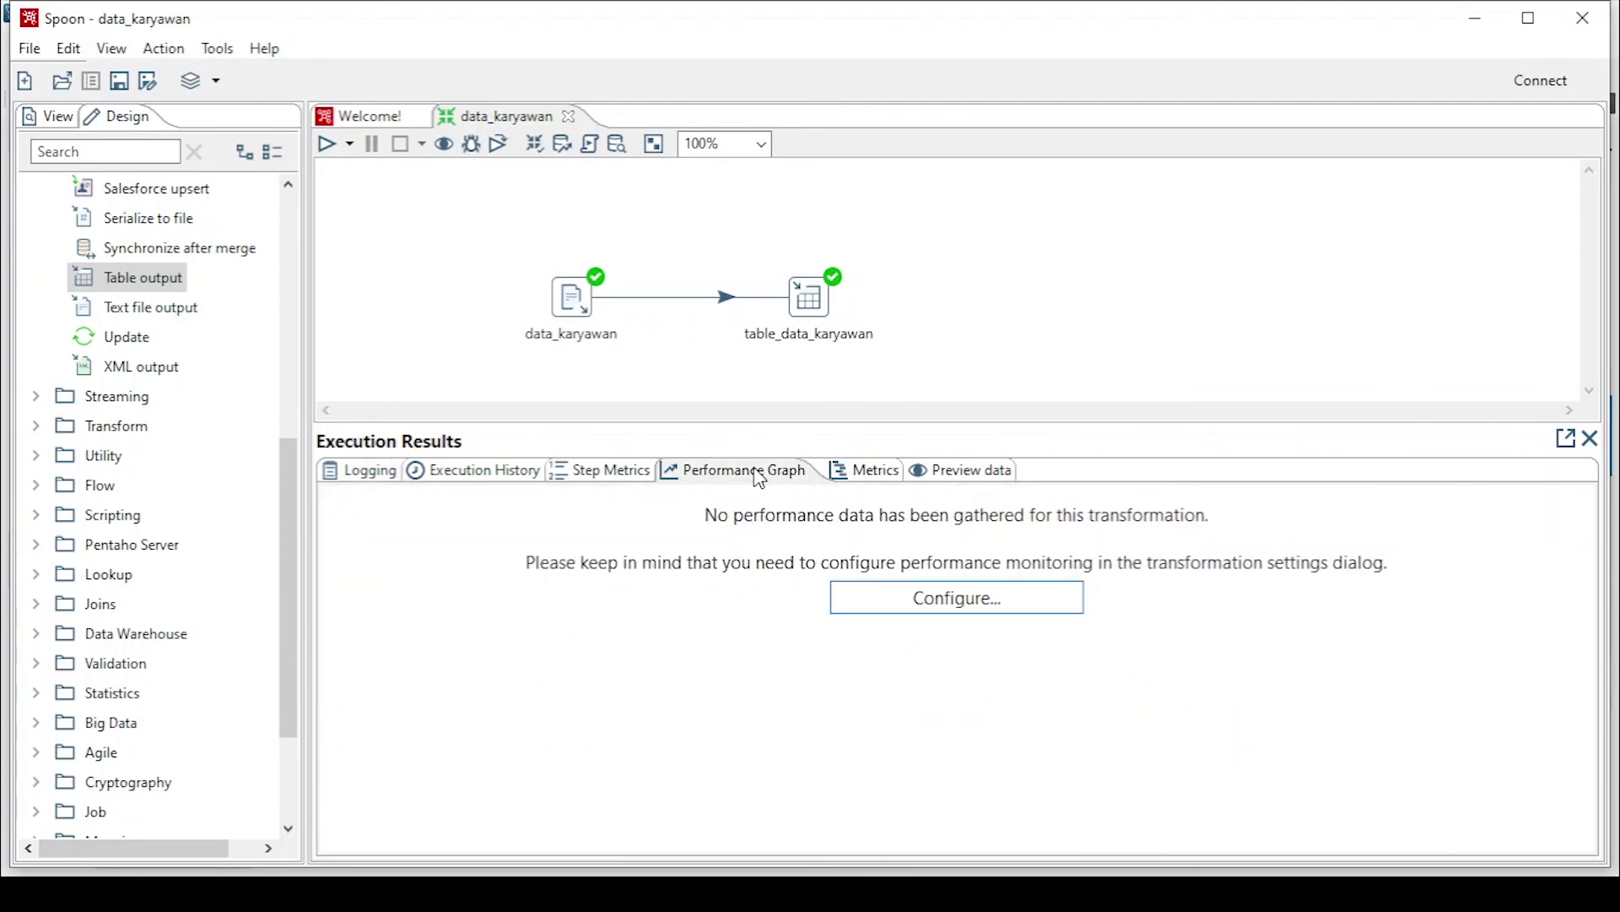
left_click(981, 470)
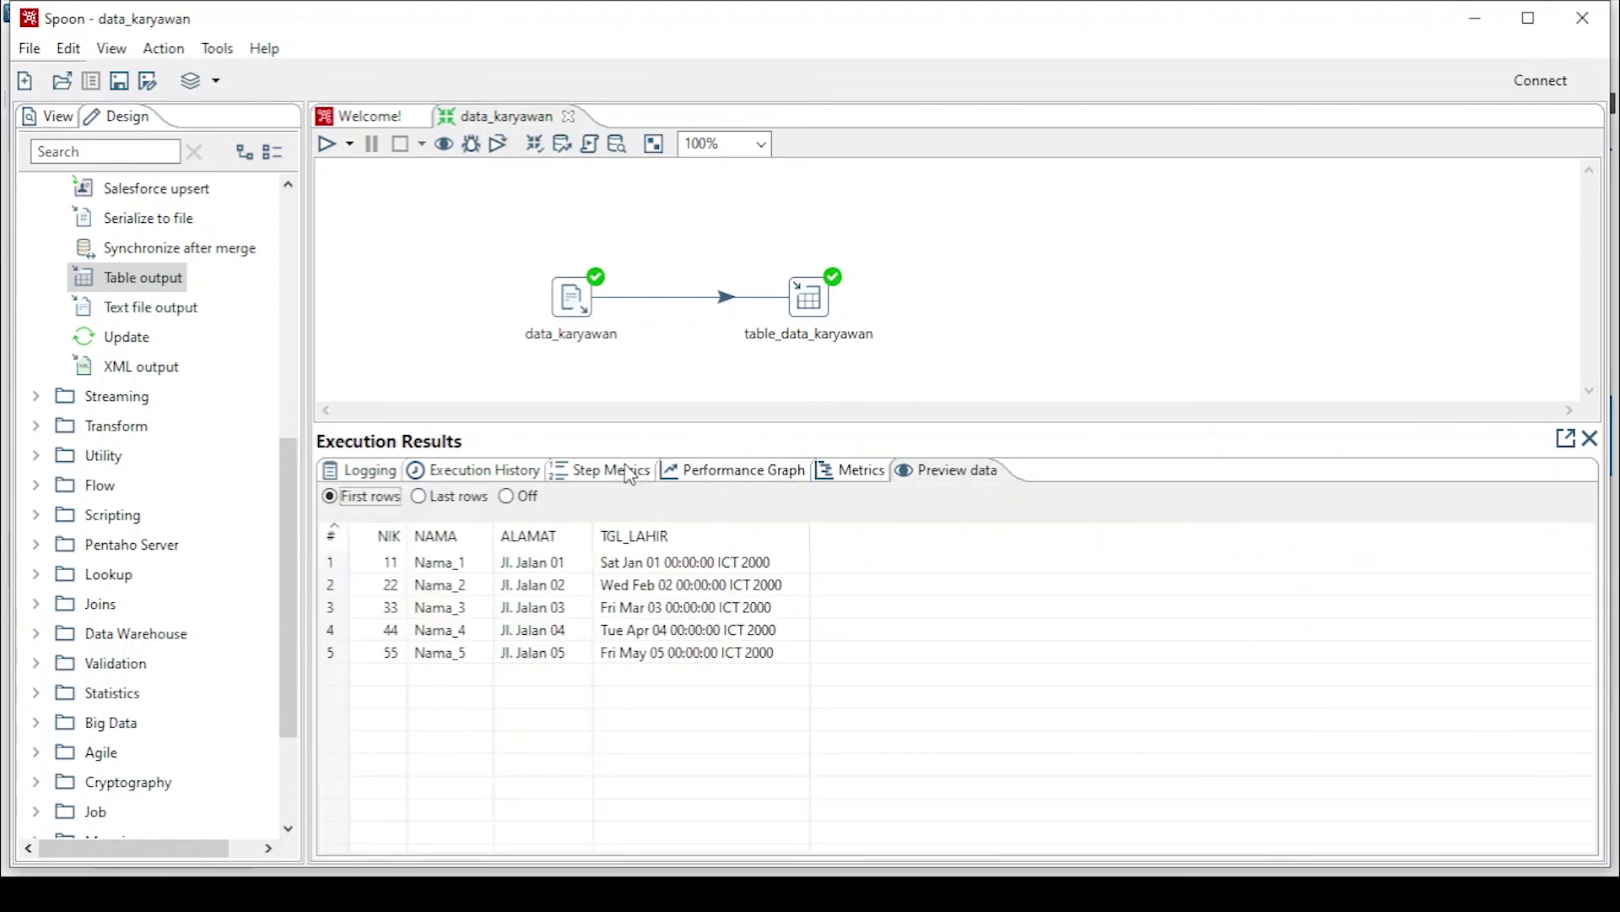
left_click(595, 473)
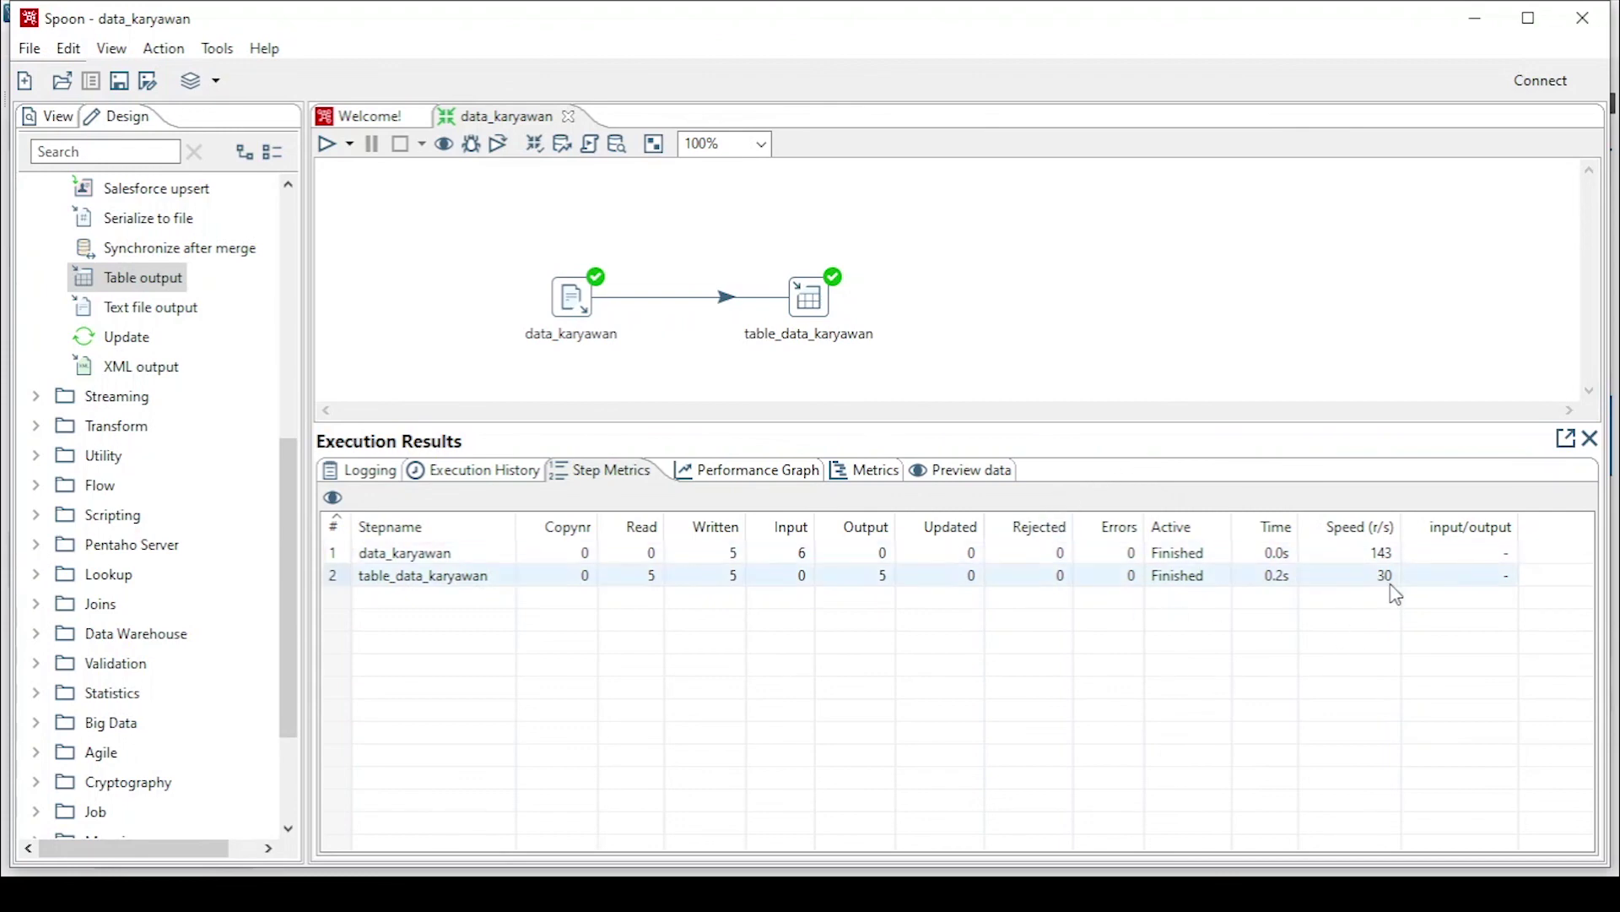
left_click(1374, 556)
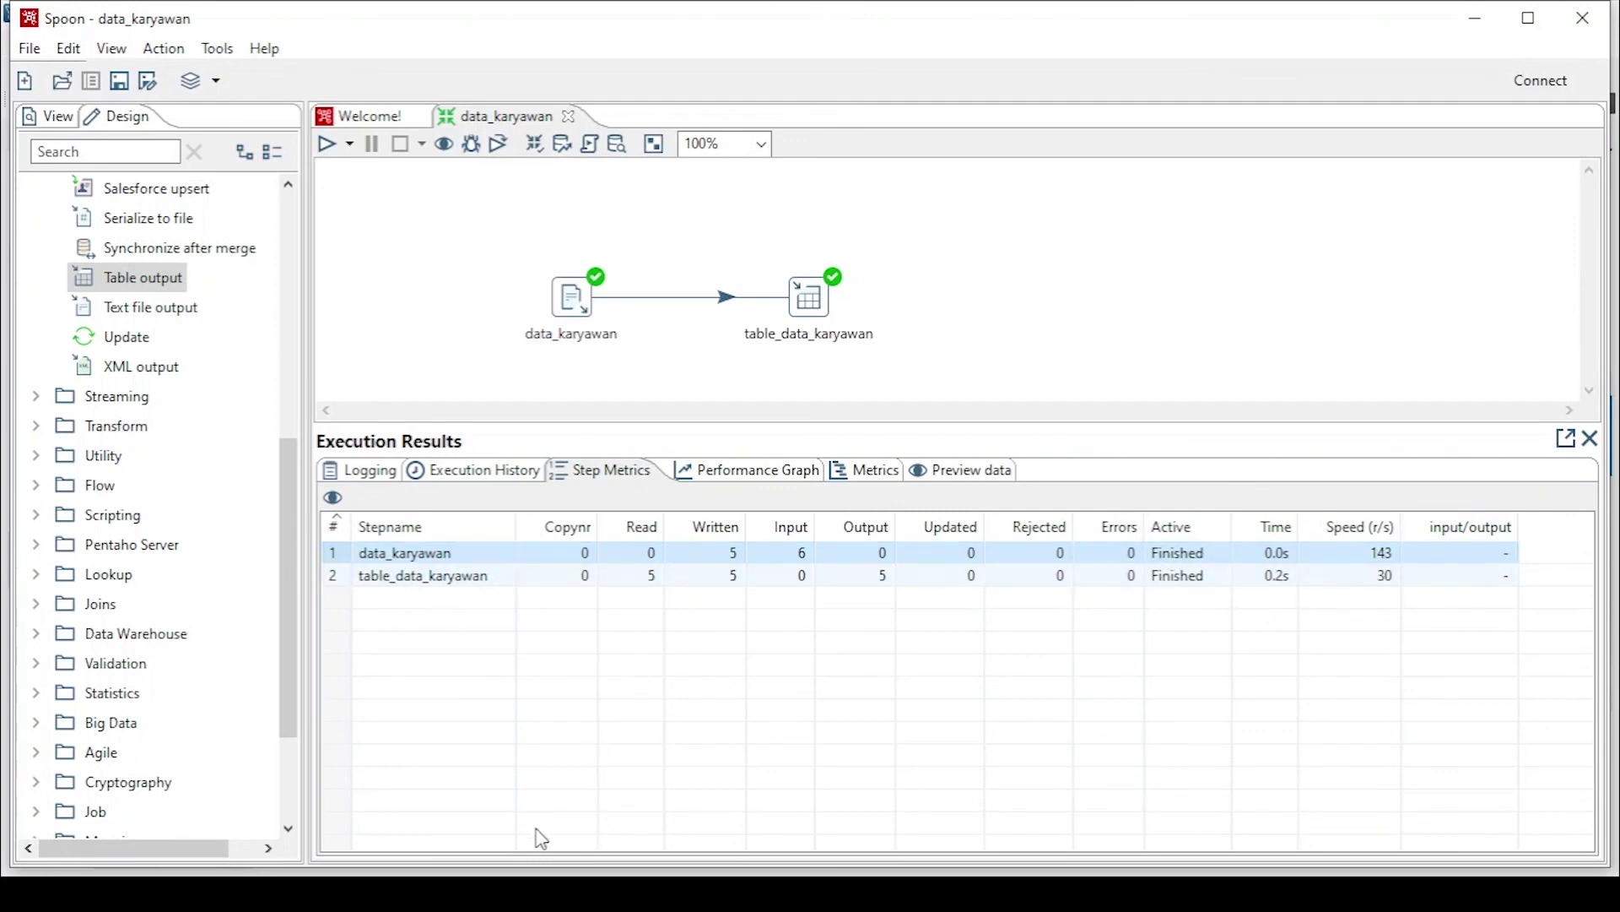
Step: Switch to MySQL Workbench, rerun SELECT * FROM crm.karyawan and inspect the imported rows, including the TGL_LAHIR values
key("alt+Tab")
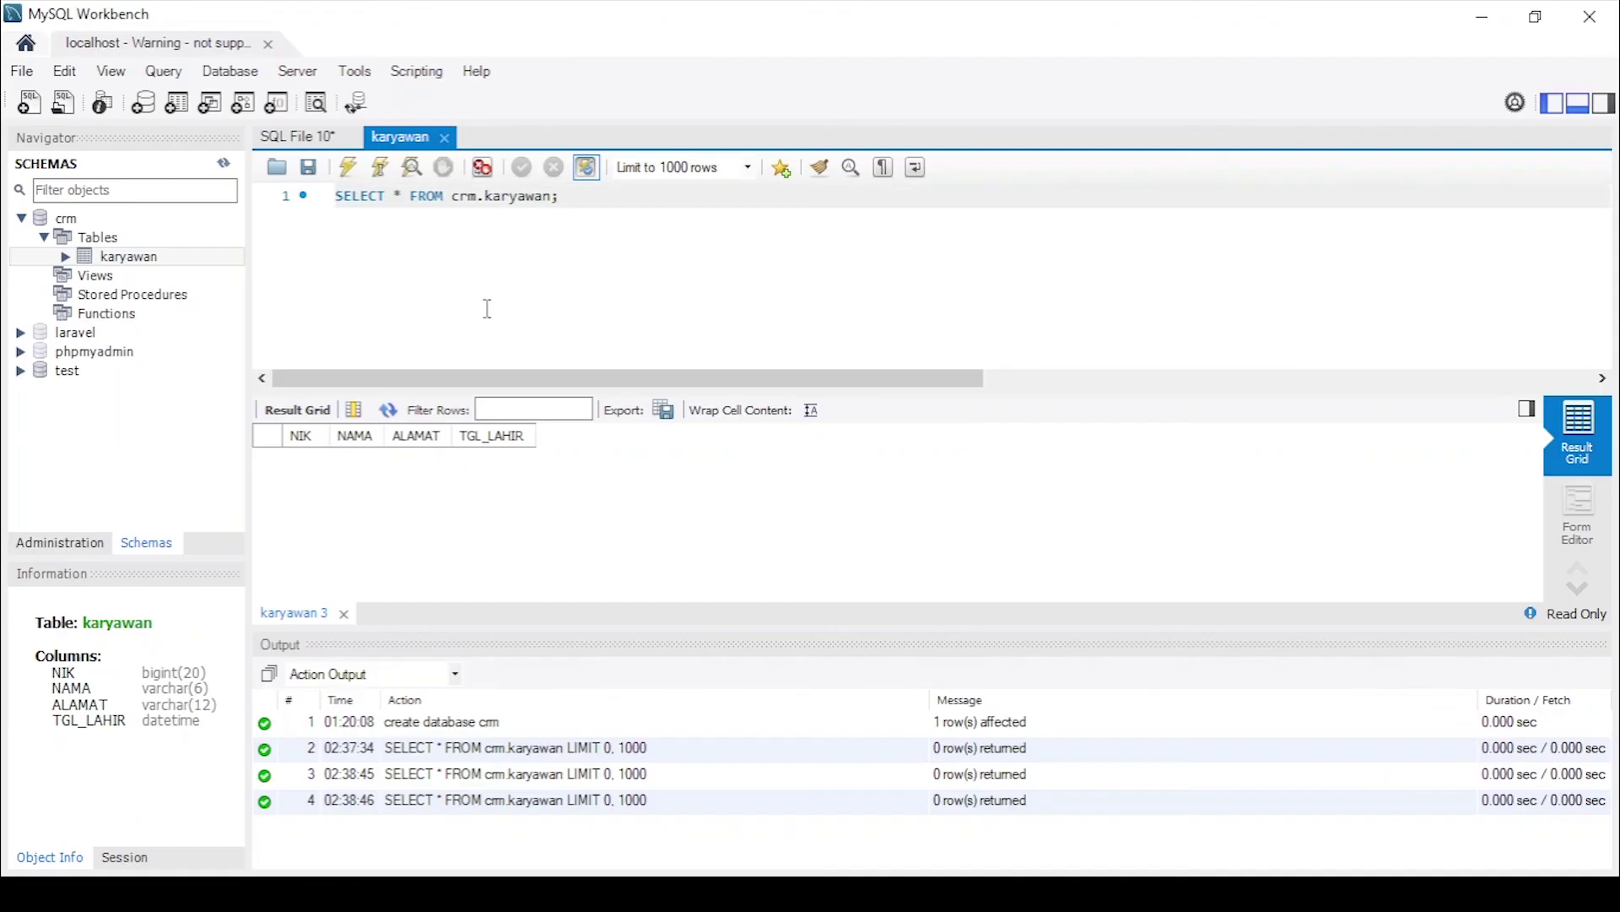
left_click(380, 166)
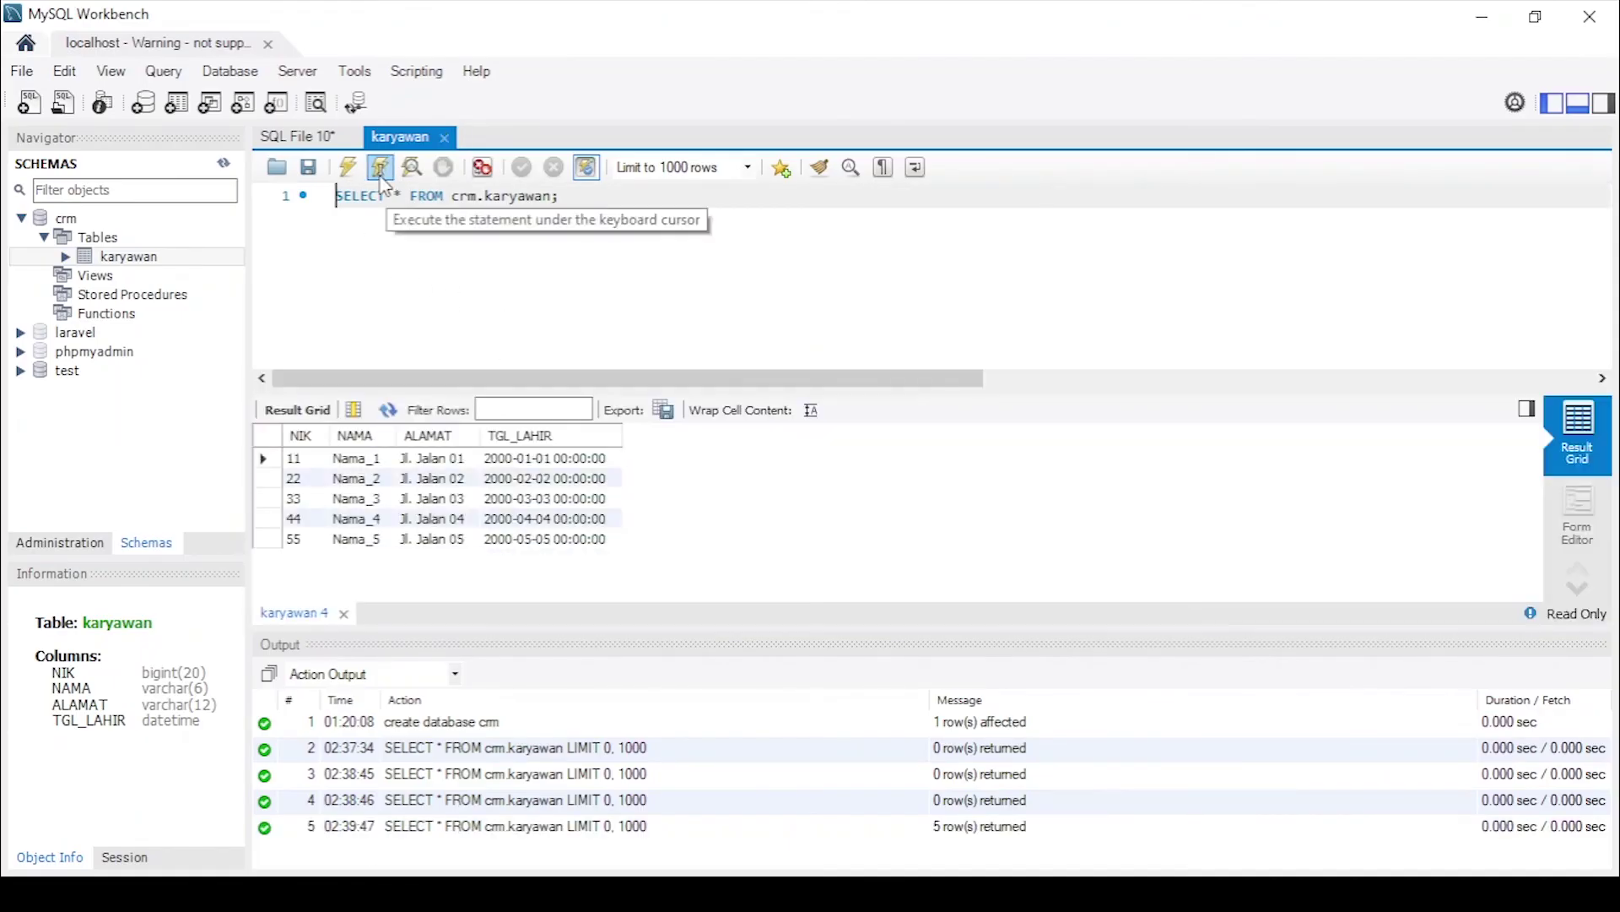
left_click(299, 461)
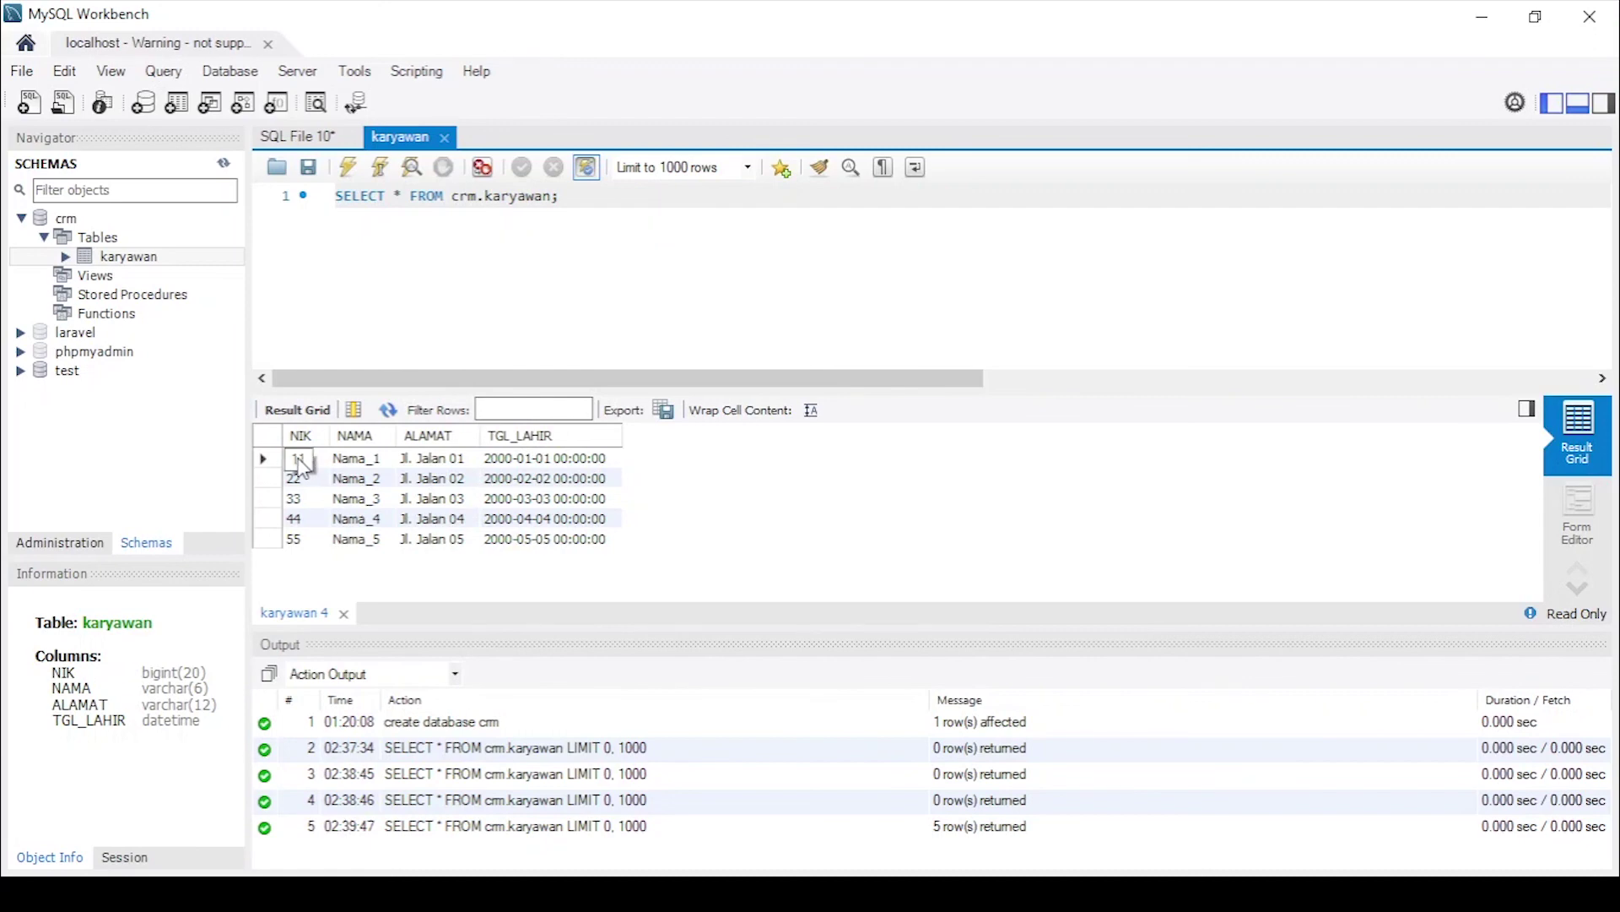
left_click(571, 546)
left_click_drag(310, 464, 590, 550)
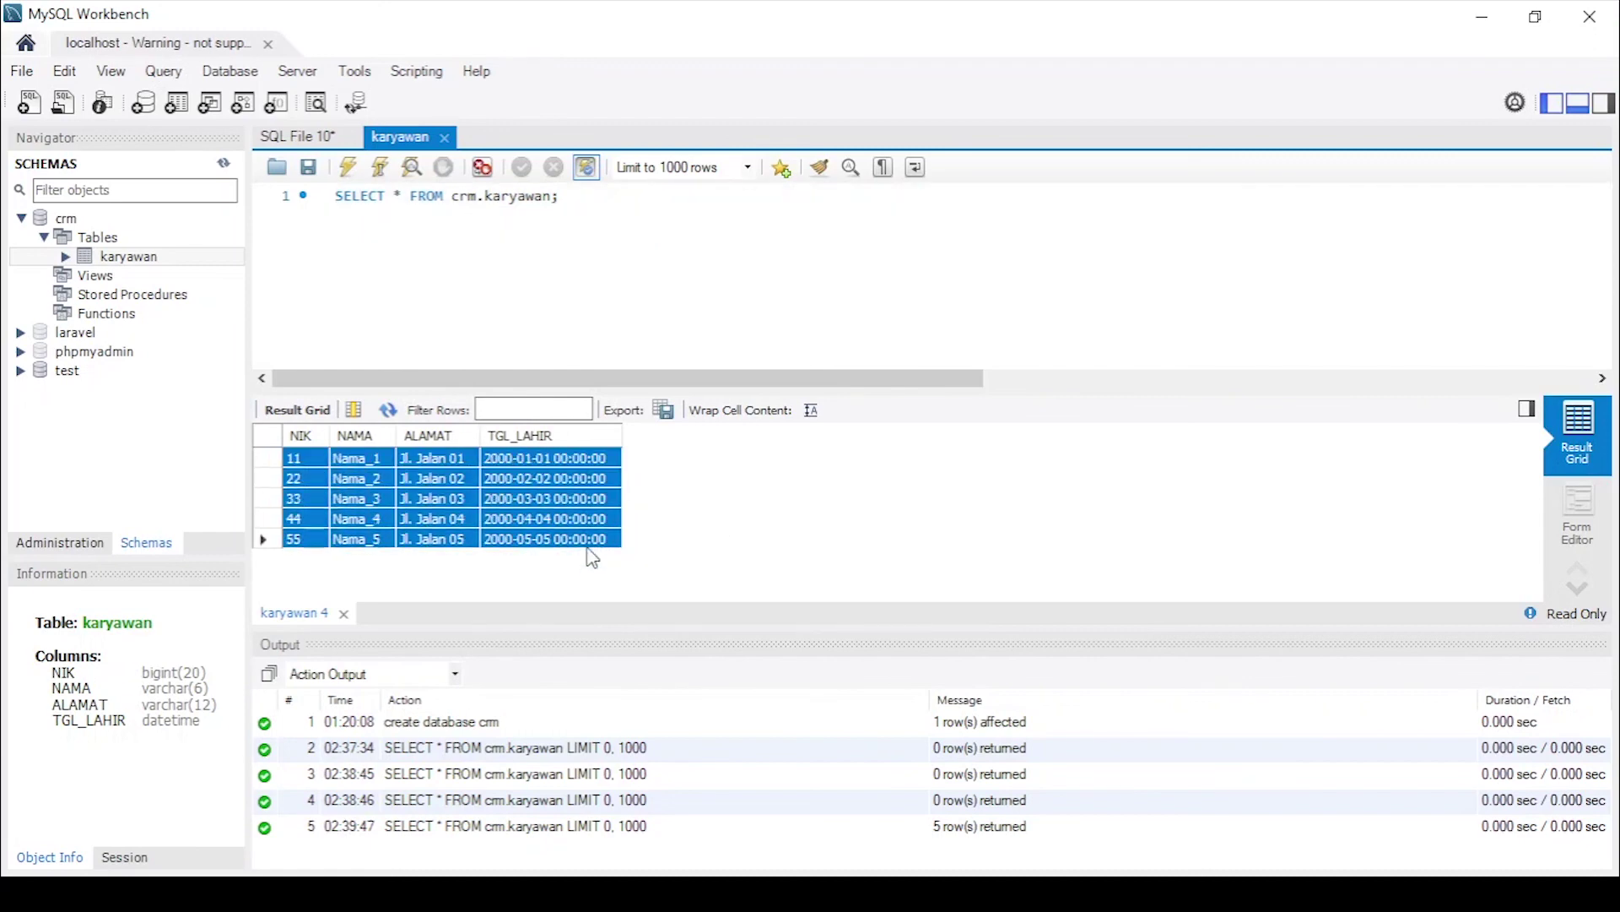
left_click(579, 483)
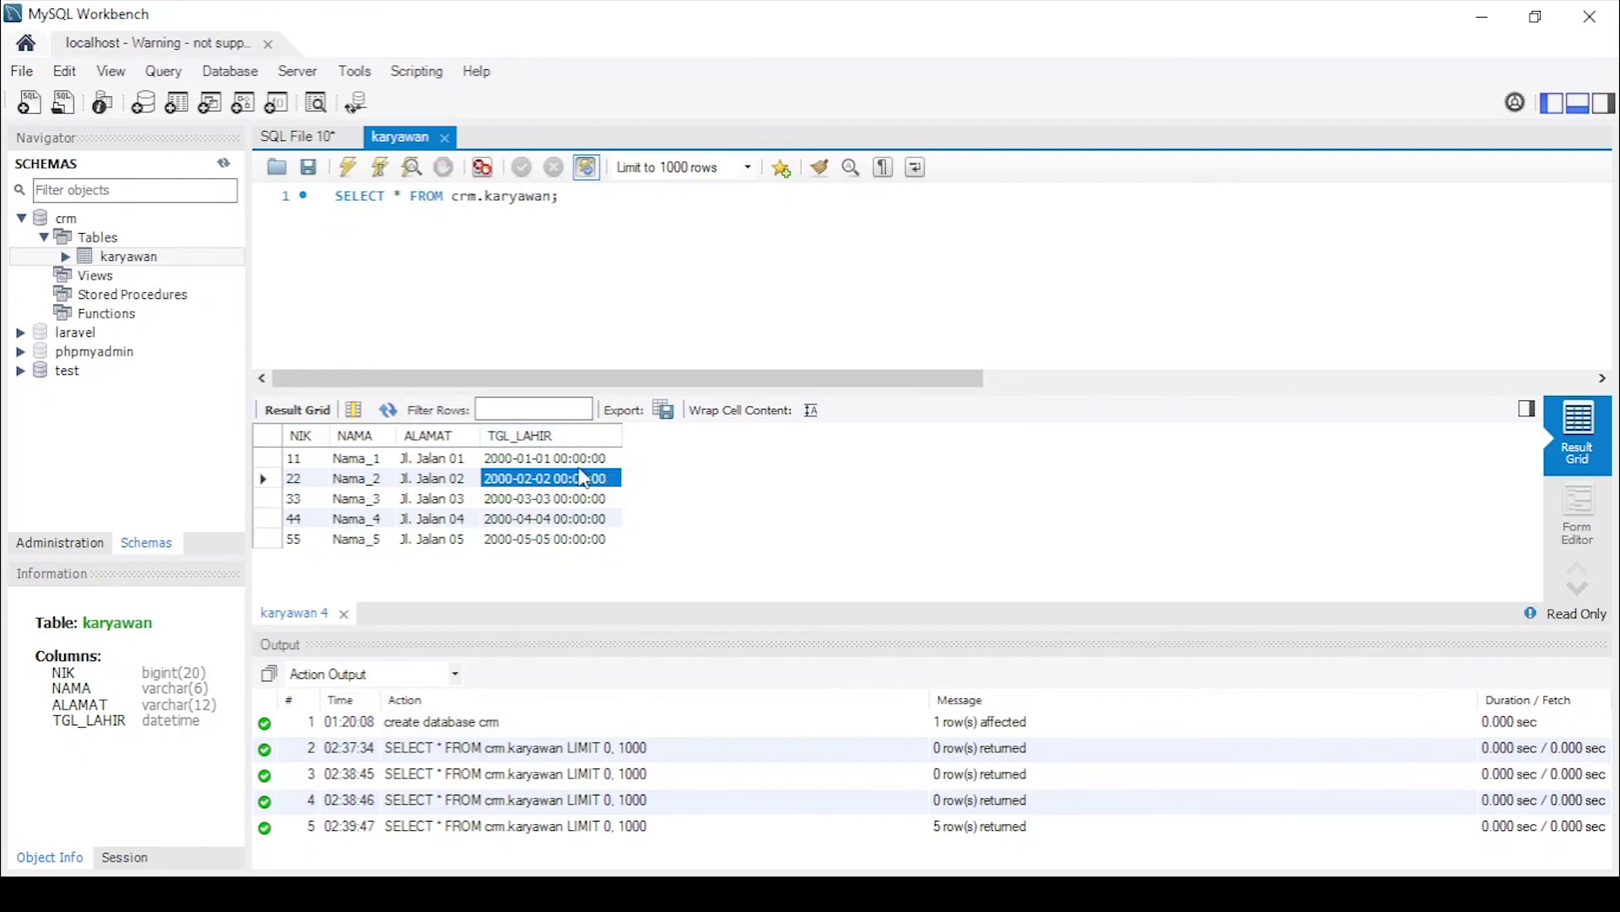
left_click(560, 460)
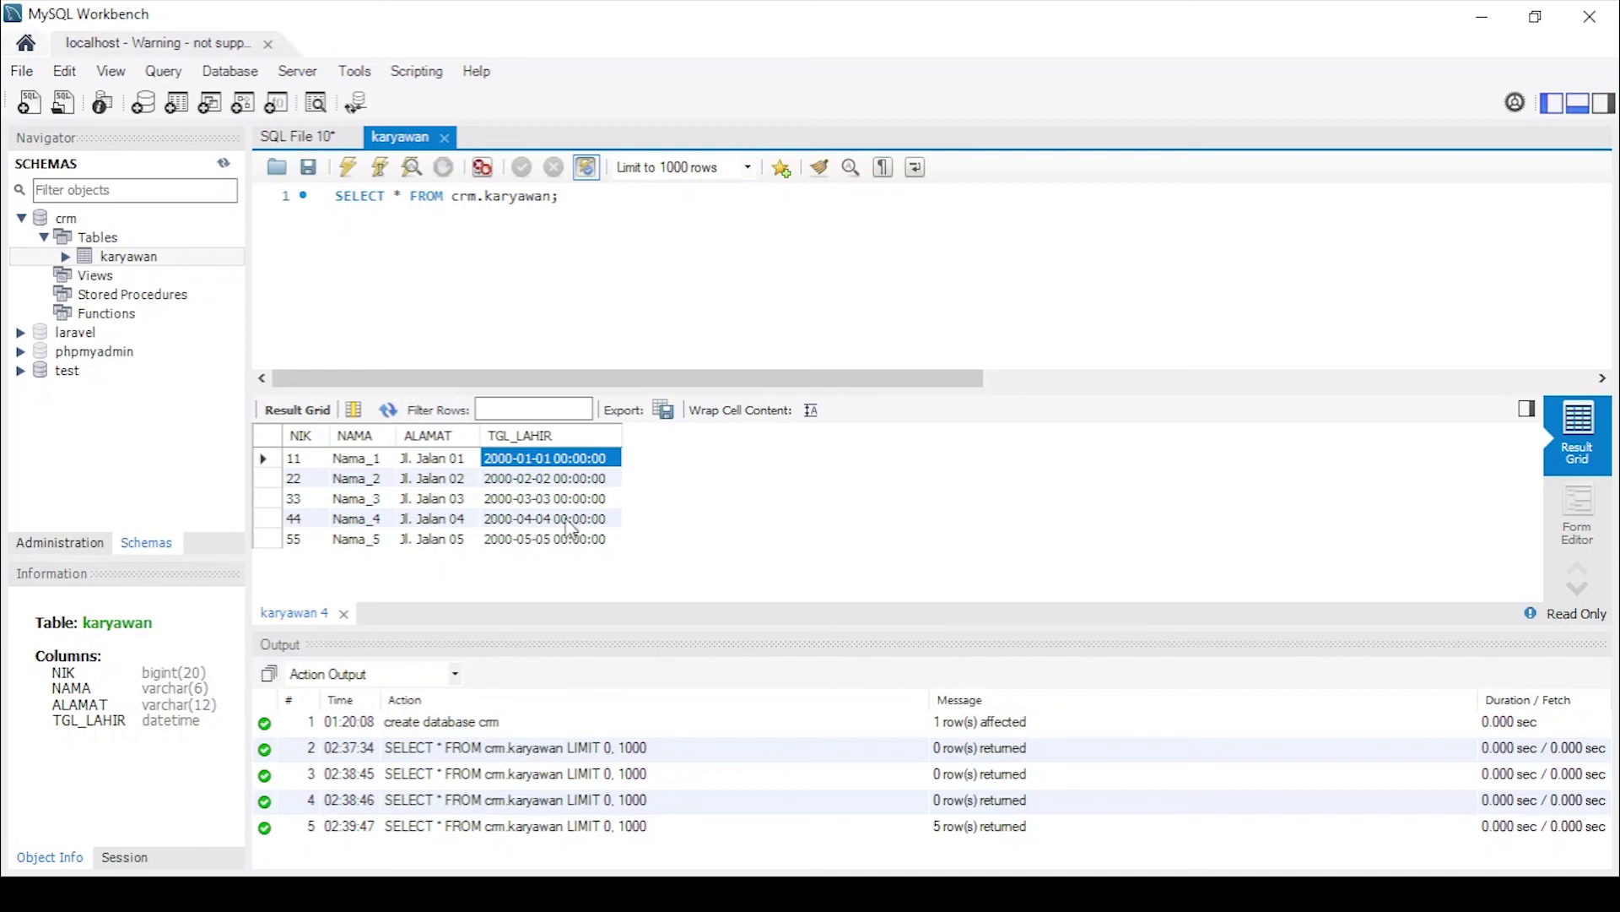
left_click_drag(304, 460, 569, 542)
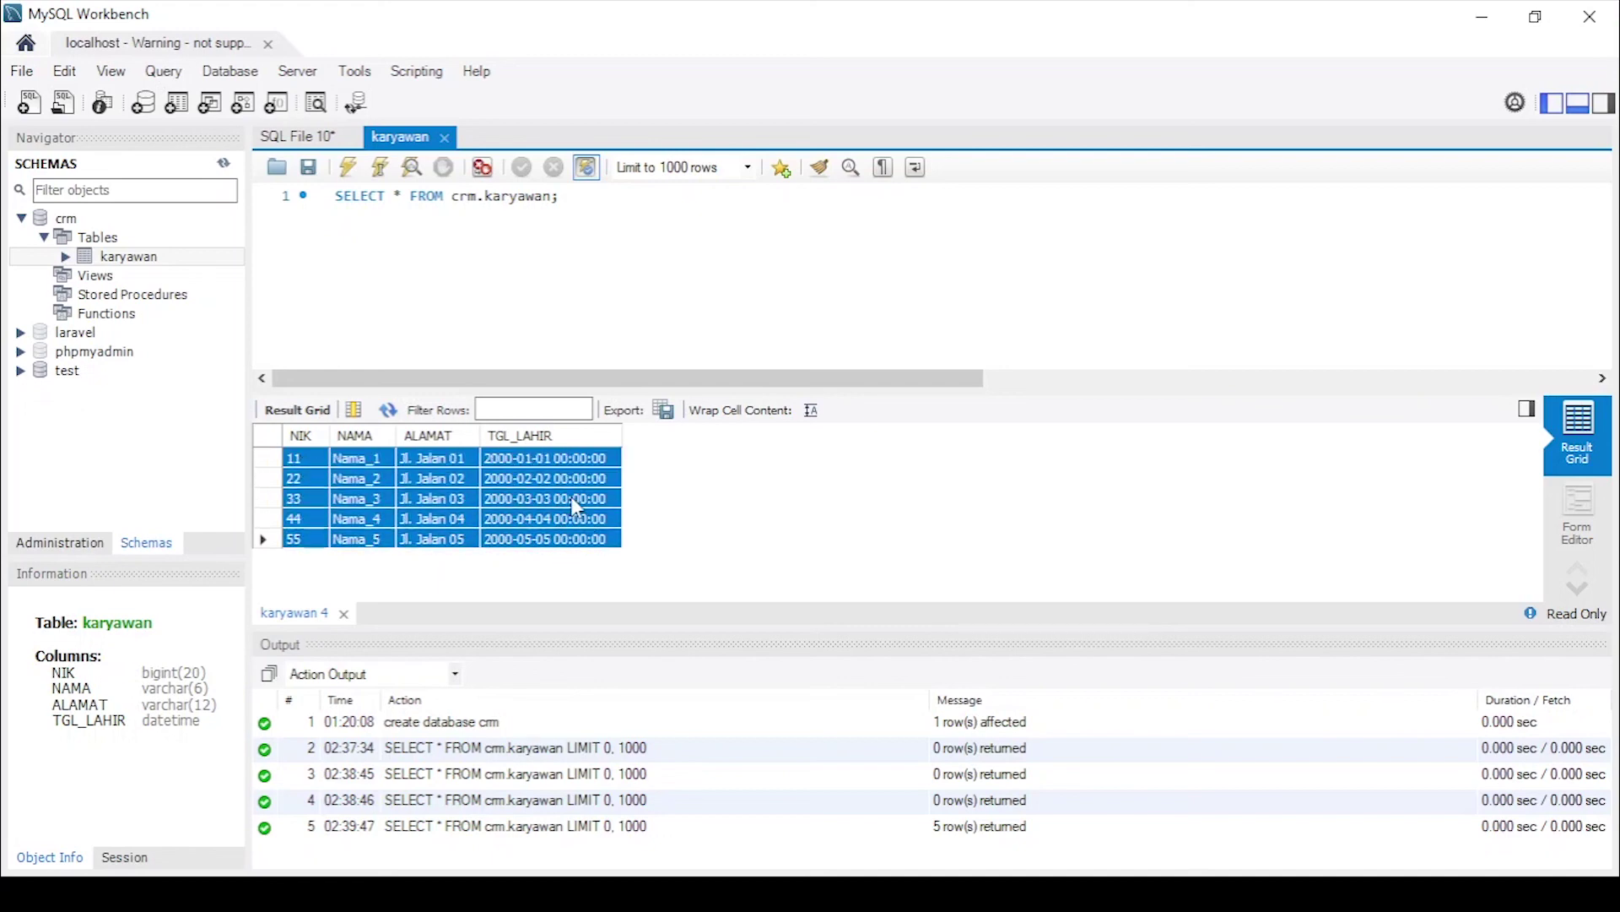
left_click(596, 273)
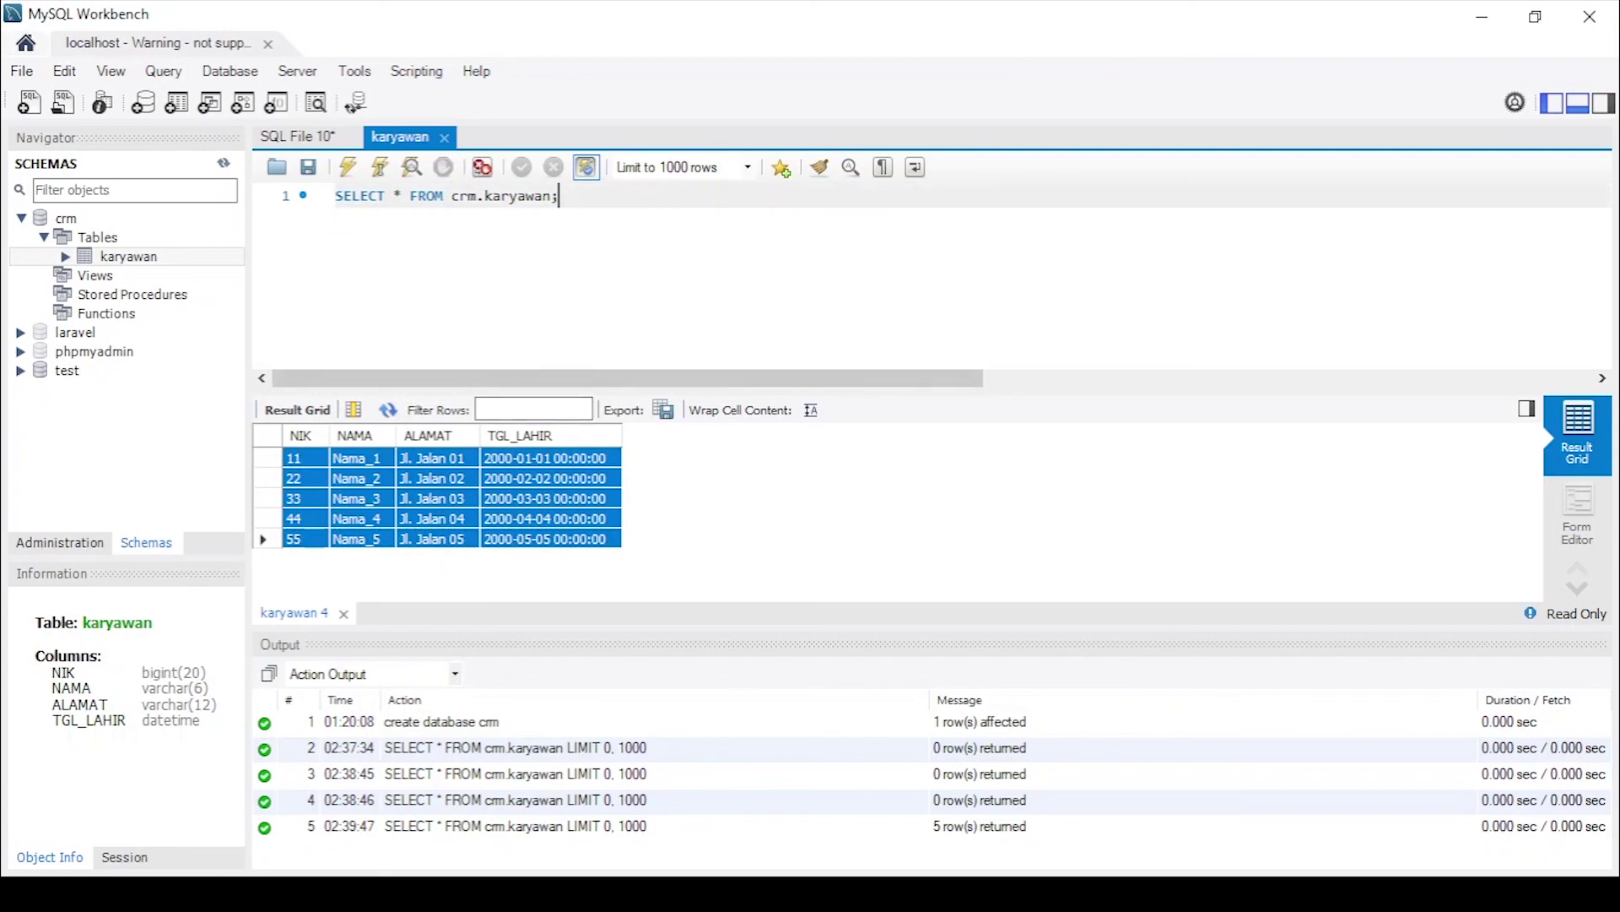
Step: Switch to the Notepad step list and review its heading about importing a data file into the crm database
mouse_move(431, 892)
left_click(582, 819)
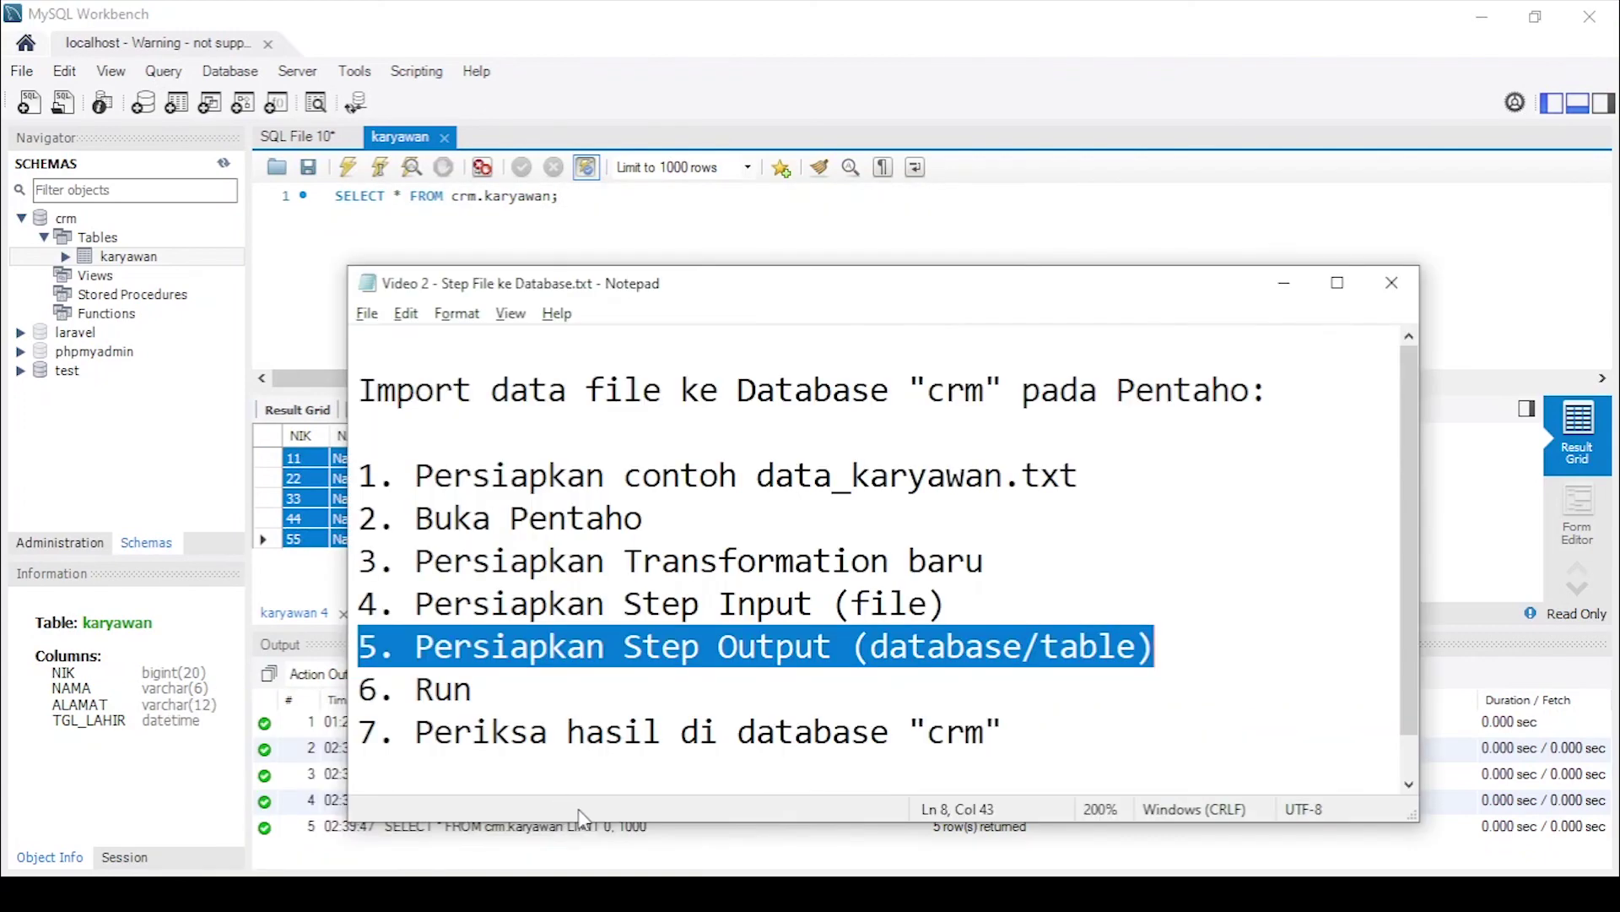
left_click_drag(360, 390, 1023, 390)
left_click(846, 390)
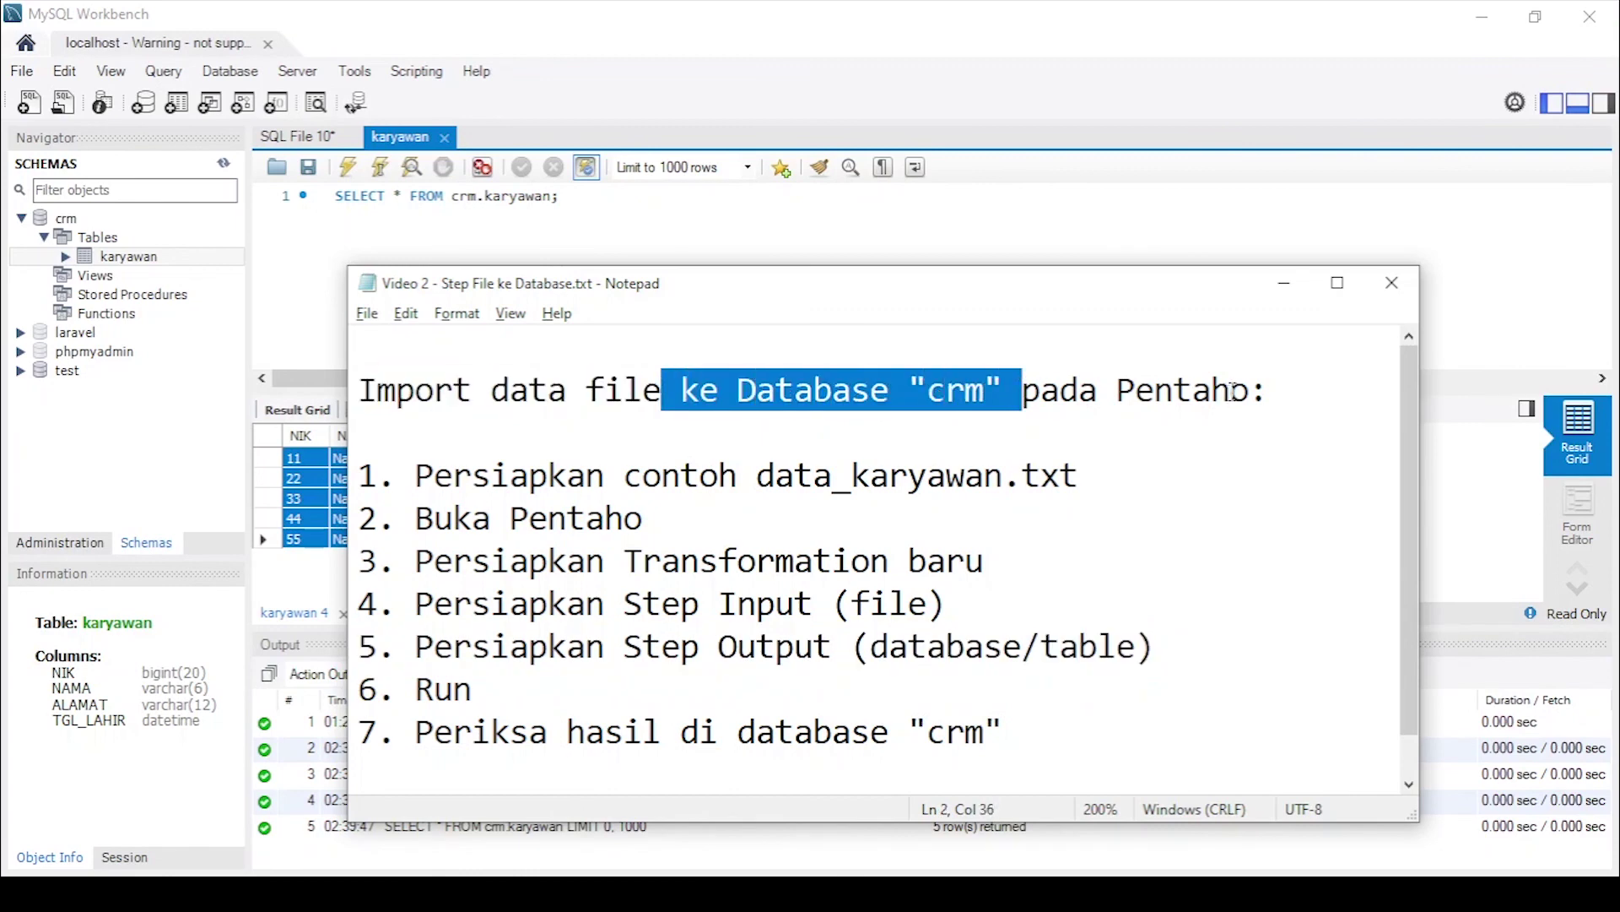